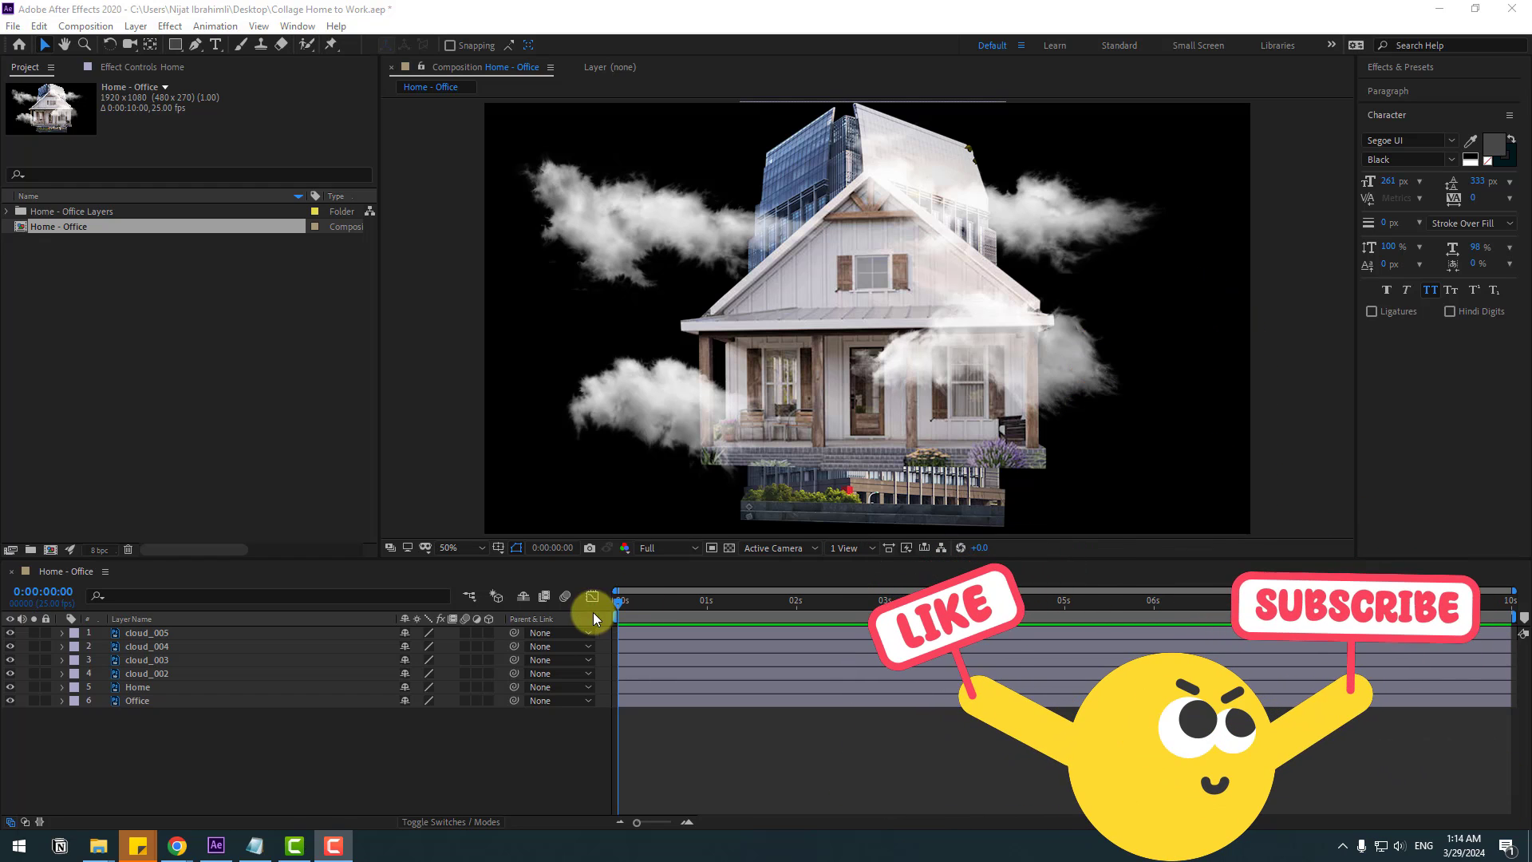
Step: Create a 1920 × 1080 px solid named BG and place it beneath all other layers
{"action": "right_click", "coordinate": [163, 734]}
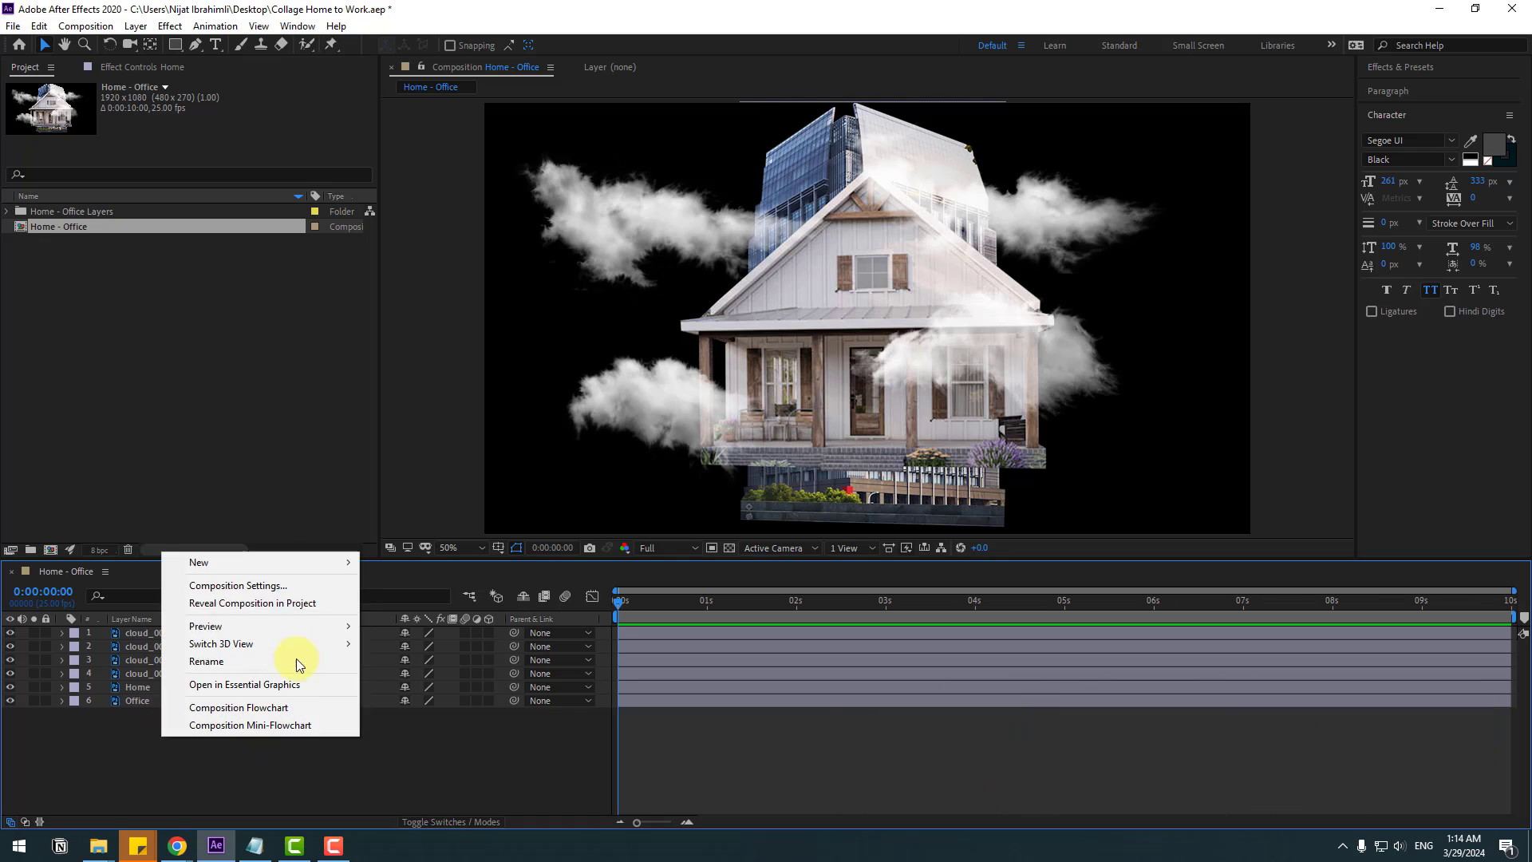
{"action": "mouse_move", "coordinate": [282, 564]}
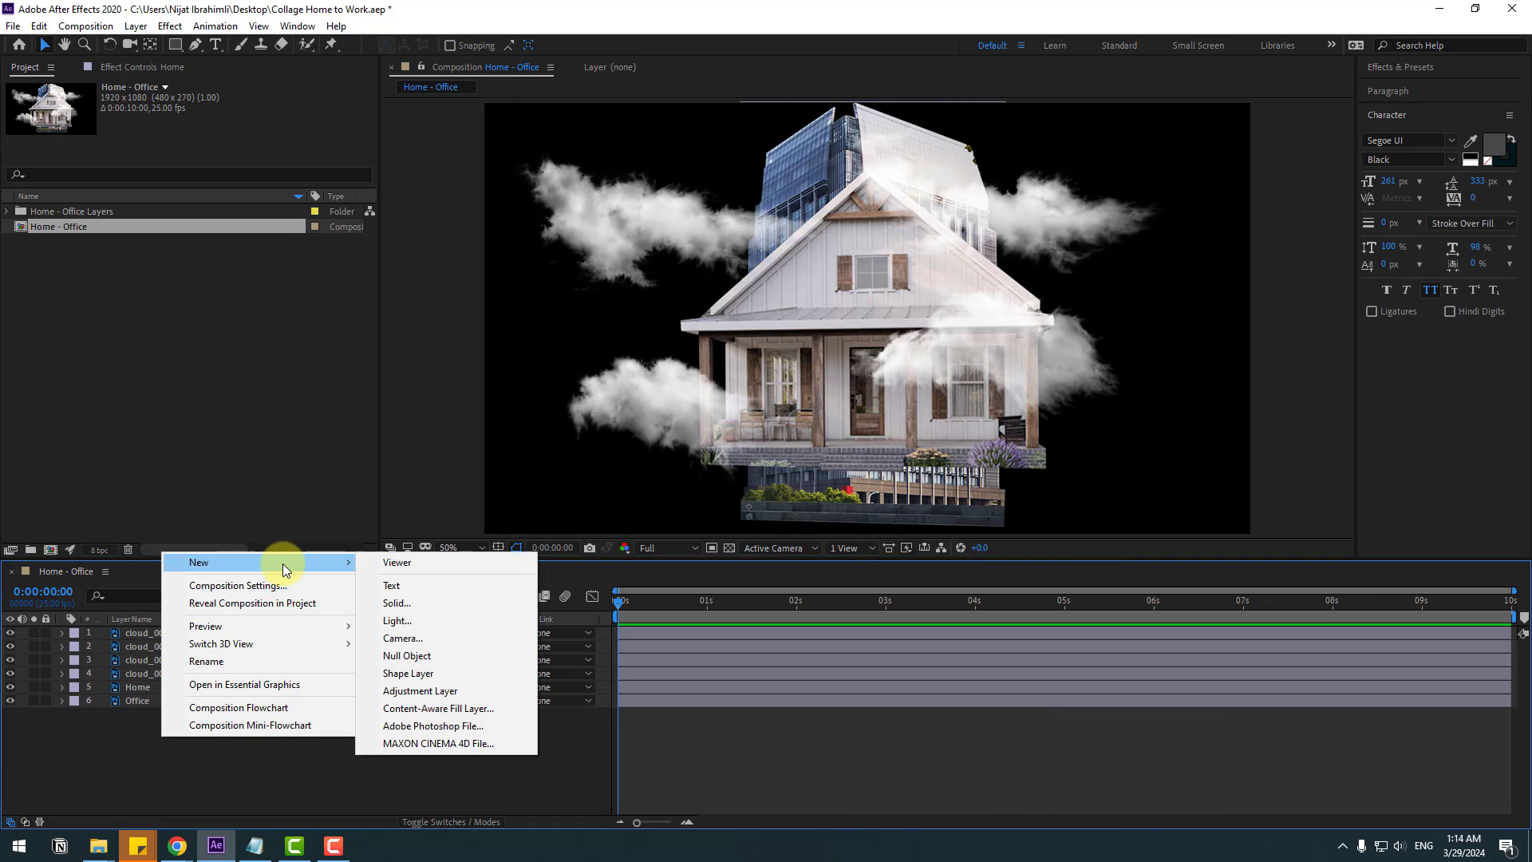
{"action": "left_click", "coordinate": [397, 603]}
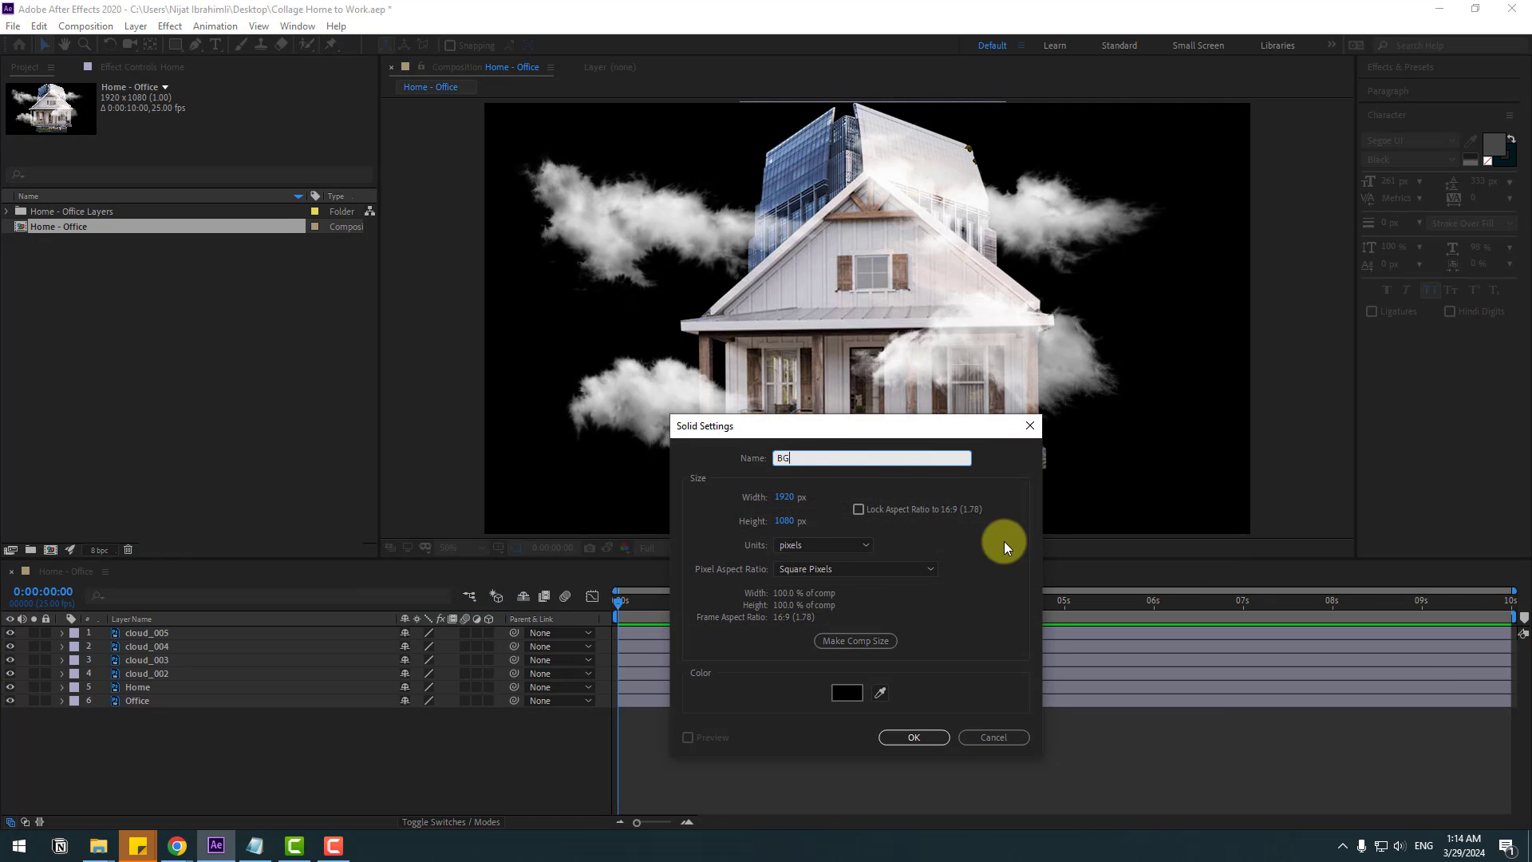
{"action": "left_click", "coordinate": [919, 743]}
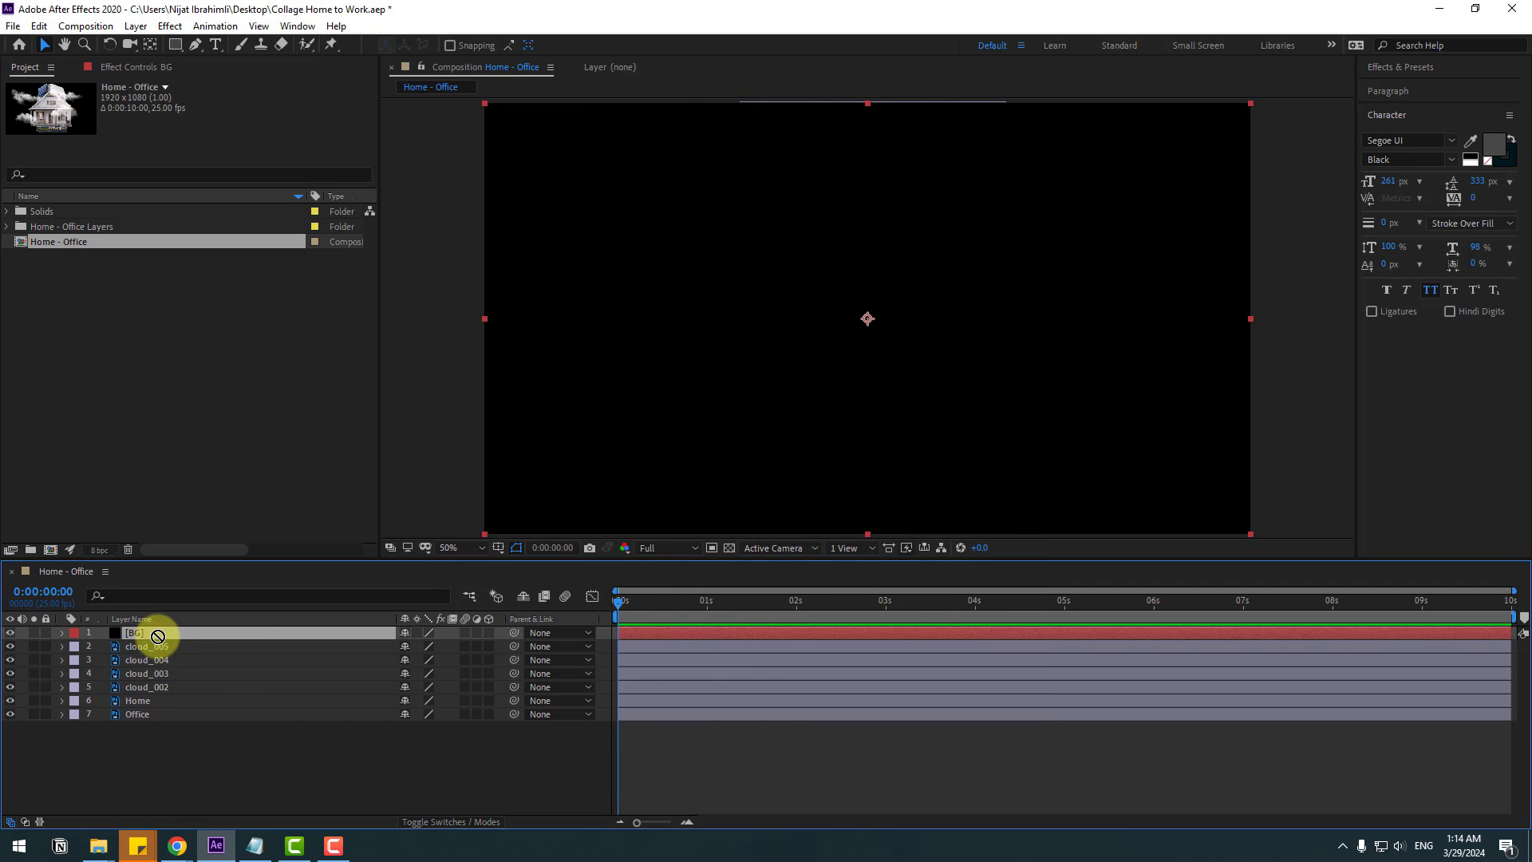
{"action": "left_click_drag", "start_coordinate": [158, 636], "coordinate": [160, 729]}
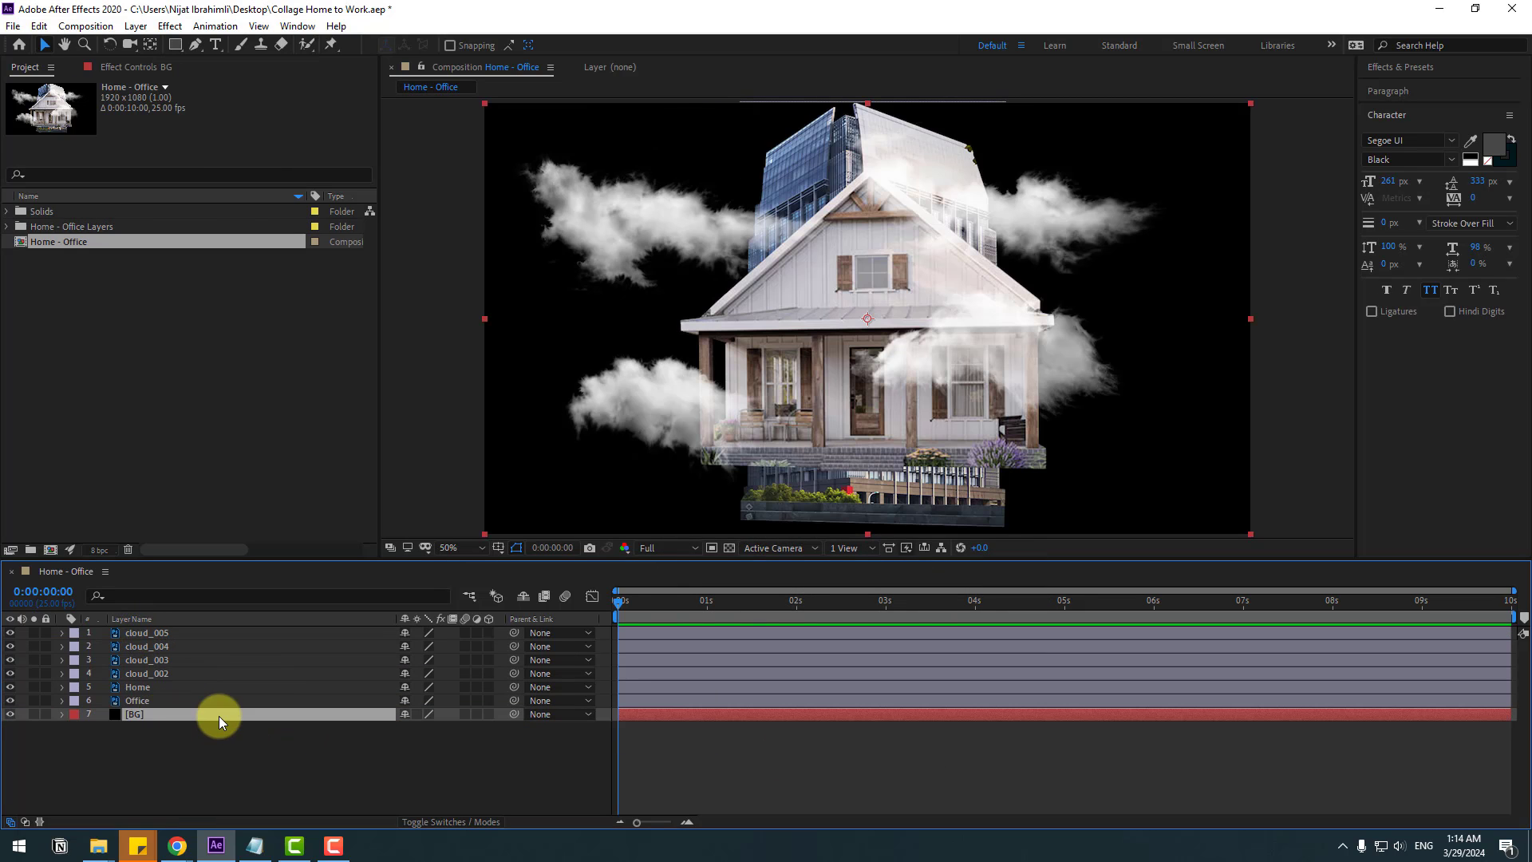
Step: Apply the Fill effect to the BG layer and set its color to grey 666666
{"action": "left_click", "coordinate": [1421, 67]}
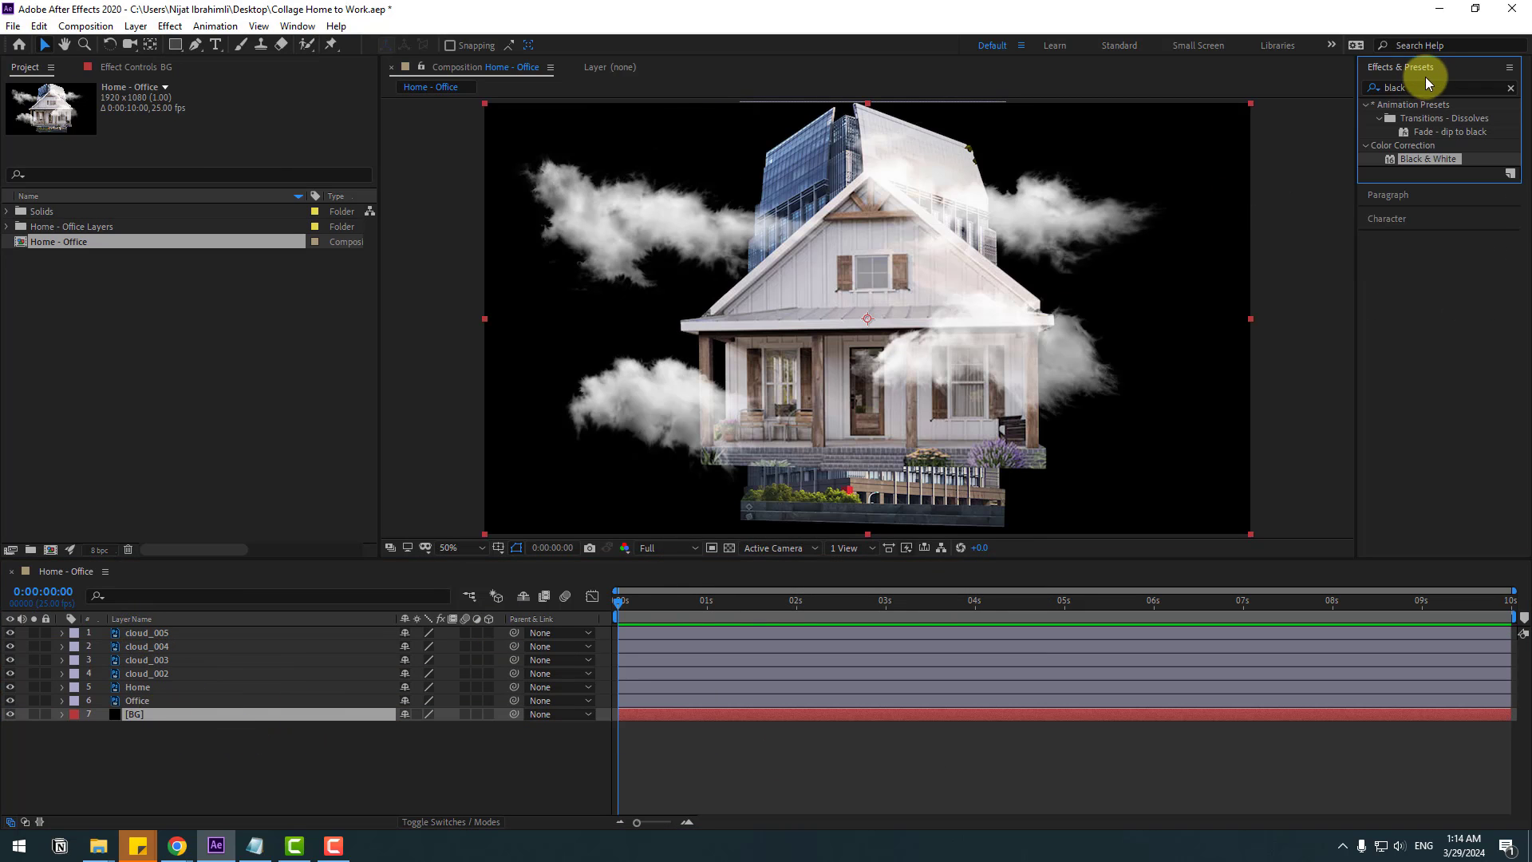
{"action": "left_click", "coordinate": [1368, 87]}
{"action": "type", "text": "fill"}
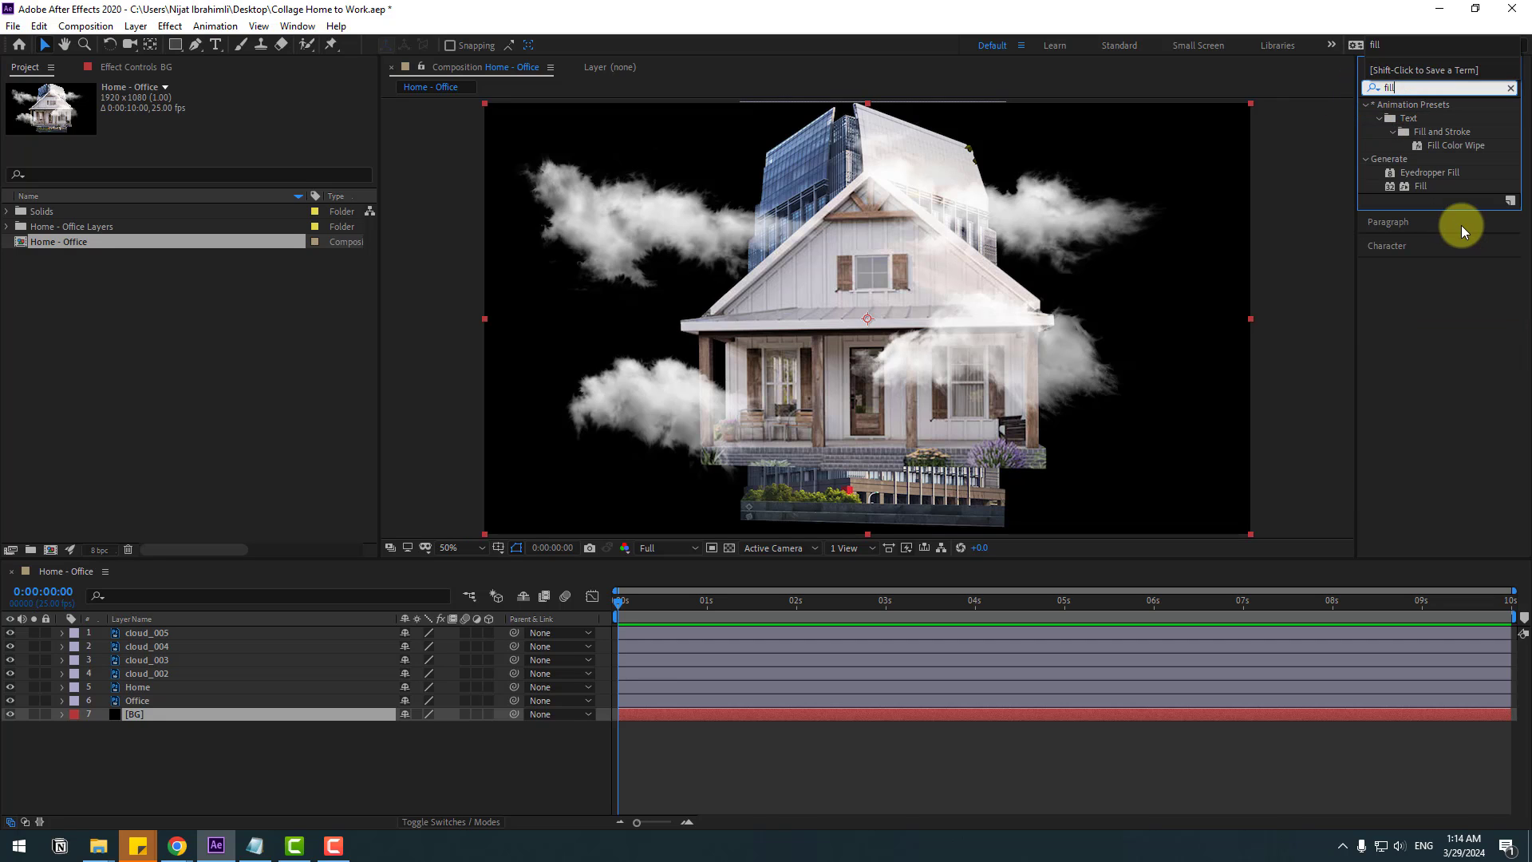
{"action": "left_click_drag", "start_coordinate": [1417, 187], "coordinate": [130, 709]}
{"action": "left_click", "coordinate": [209, 142]}
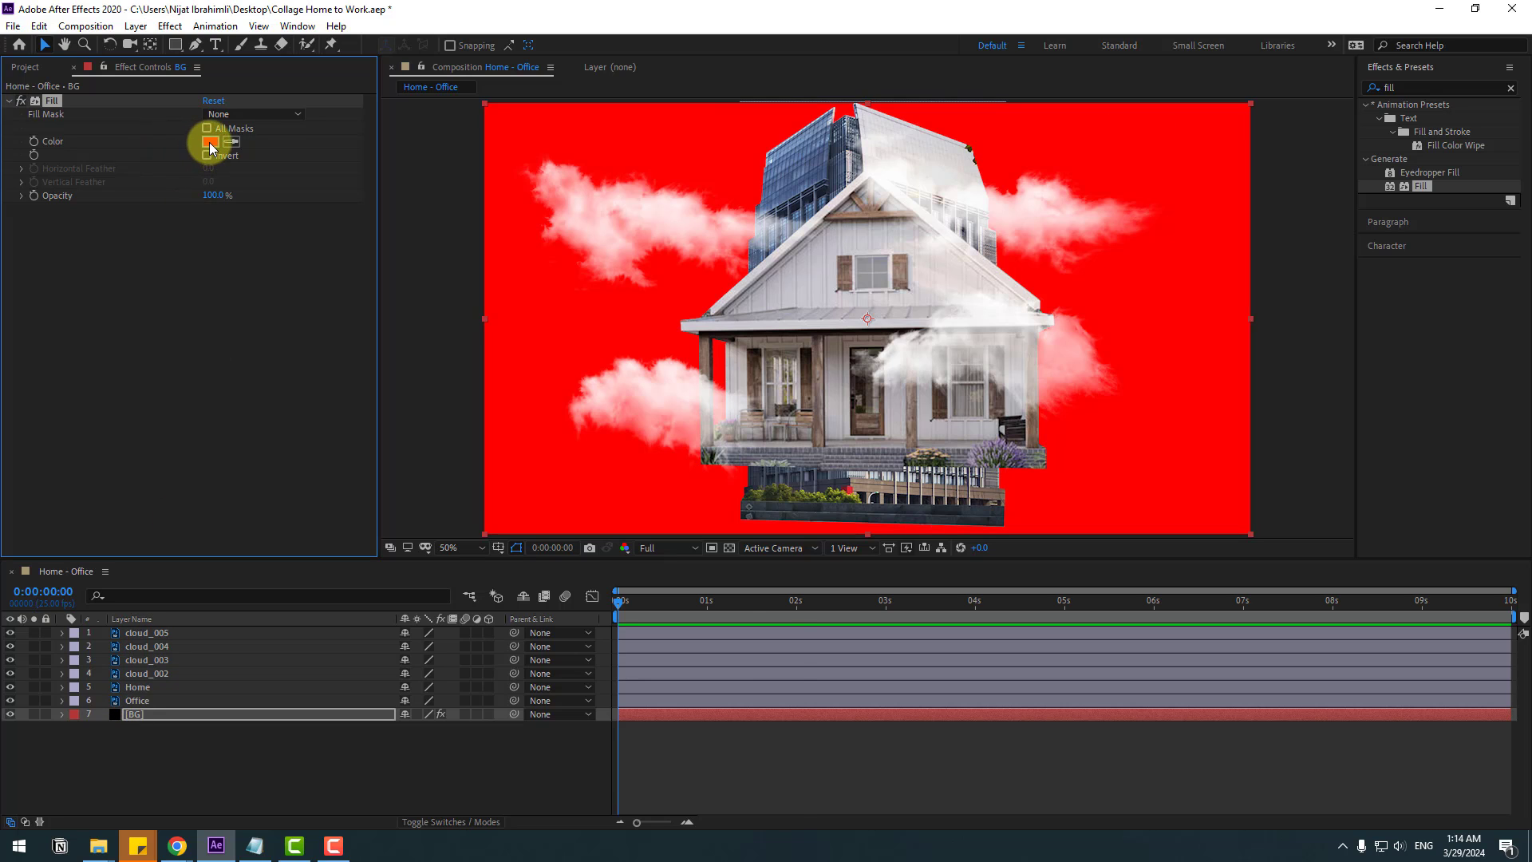
{"action": "left_click_drag", "start_coordinate": [434, 695], "coordinate": [341, 720]}
{"action": "left_click", "coordinate": [759, 627]}
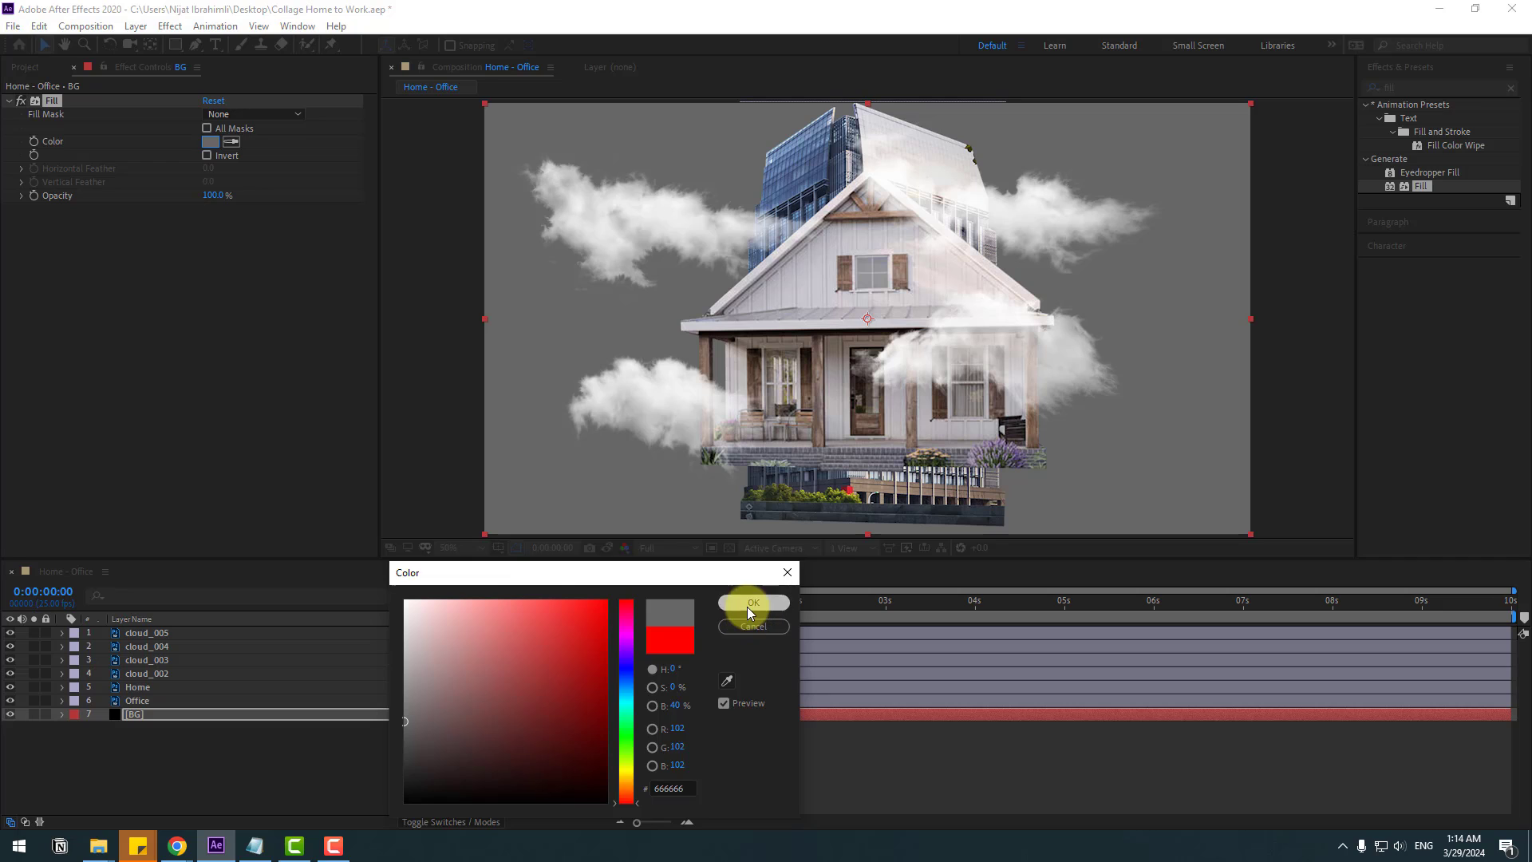
{"action": "left_click", "coordinate": [750, 607]}
Step: Solo the Home layer and apply the Black & White effect to it
{"action": "left_click", "coordinate": [123, 690]}
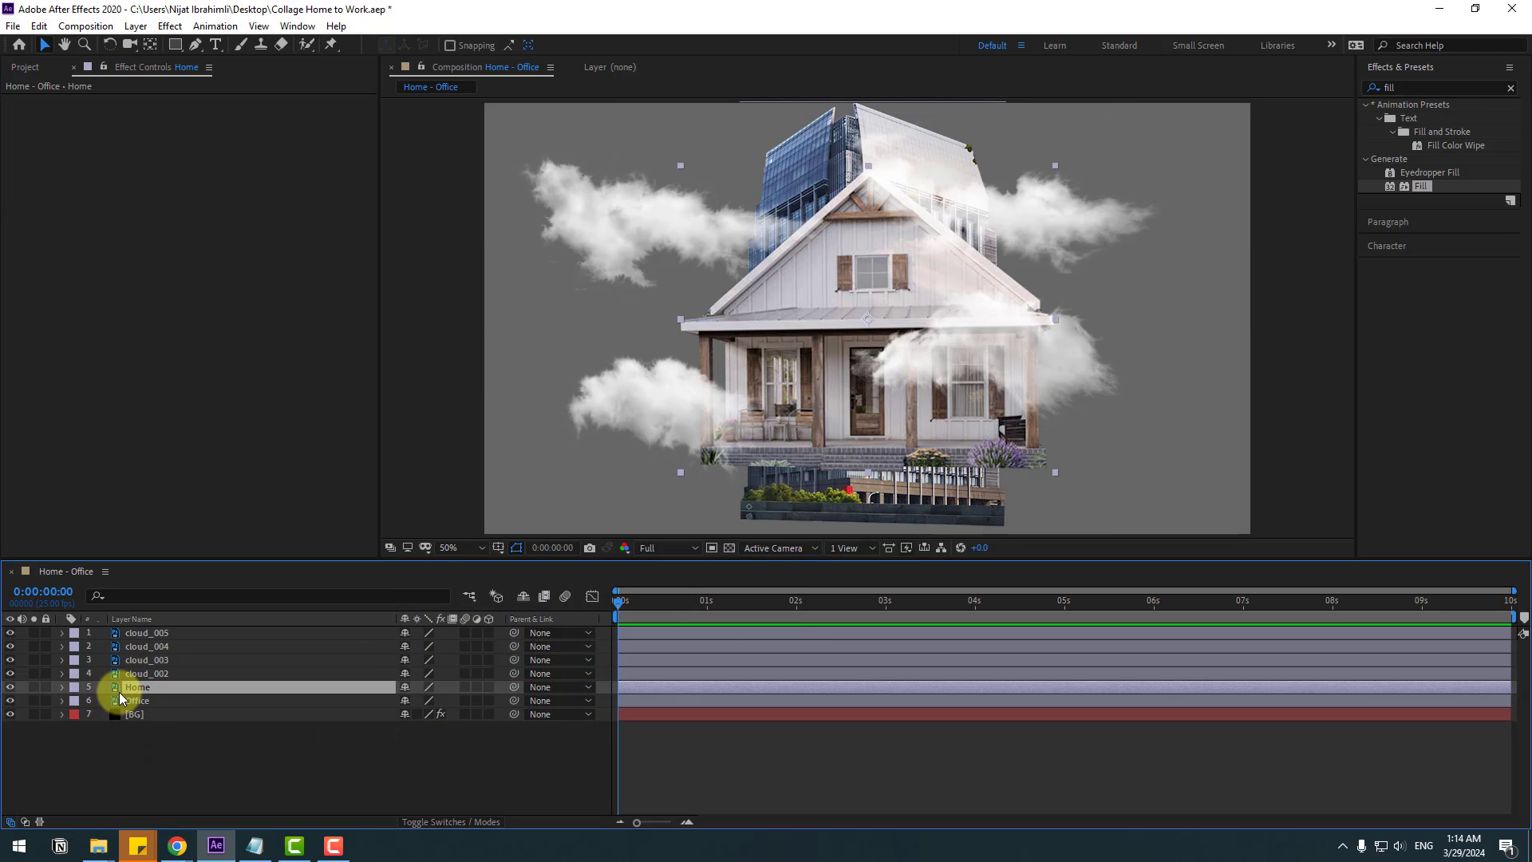
{"action": "left_click", "coordinate": [35, 688]}
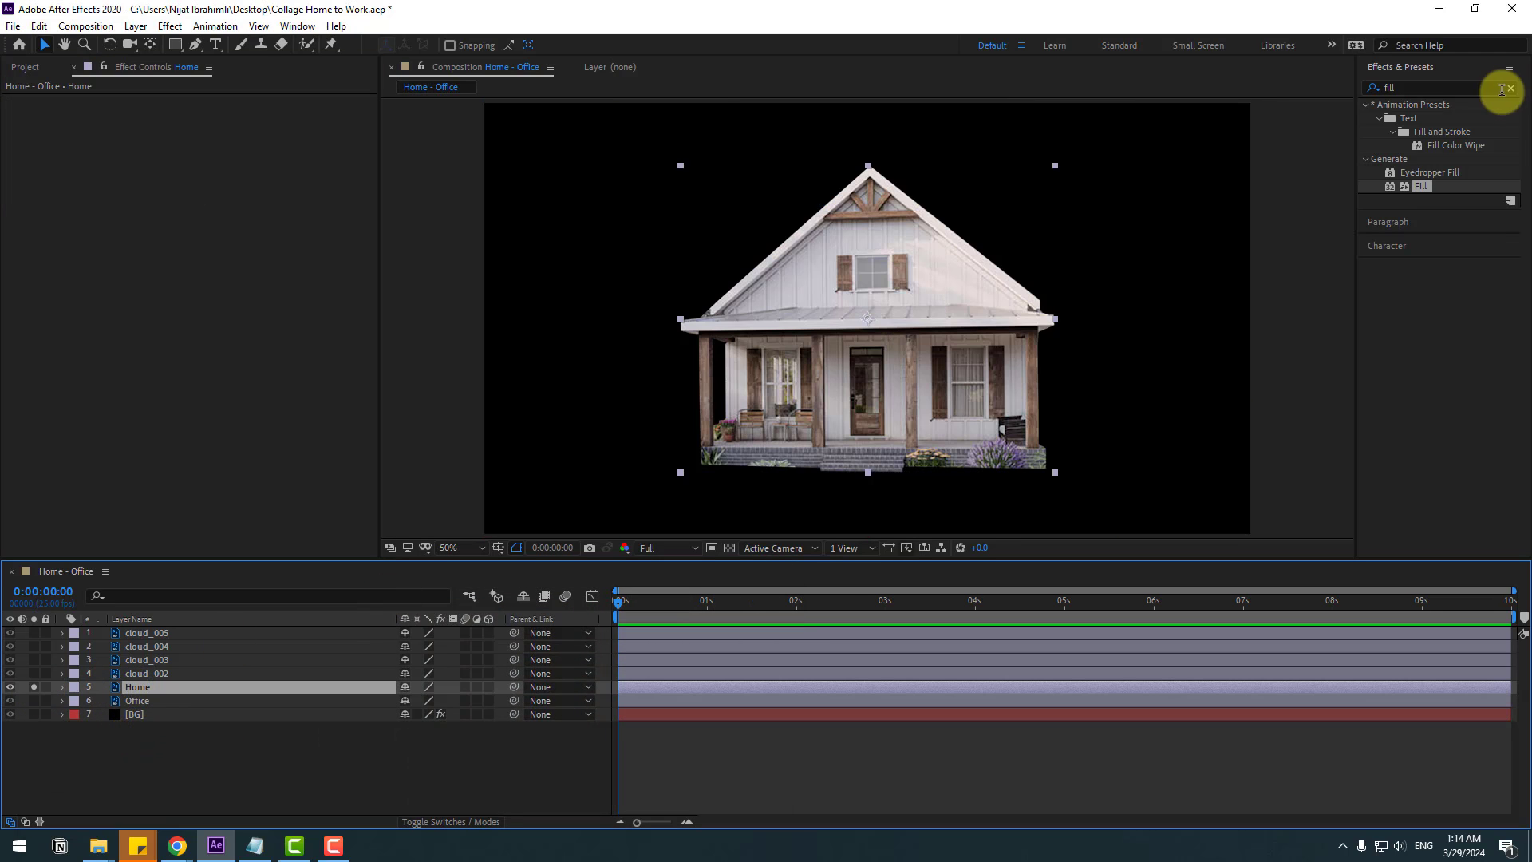
{"action": "left_click", "coordinate": [1448, 87]}
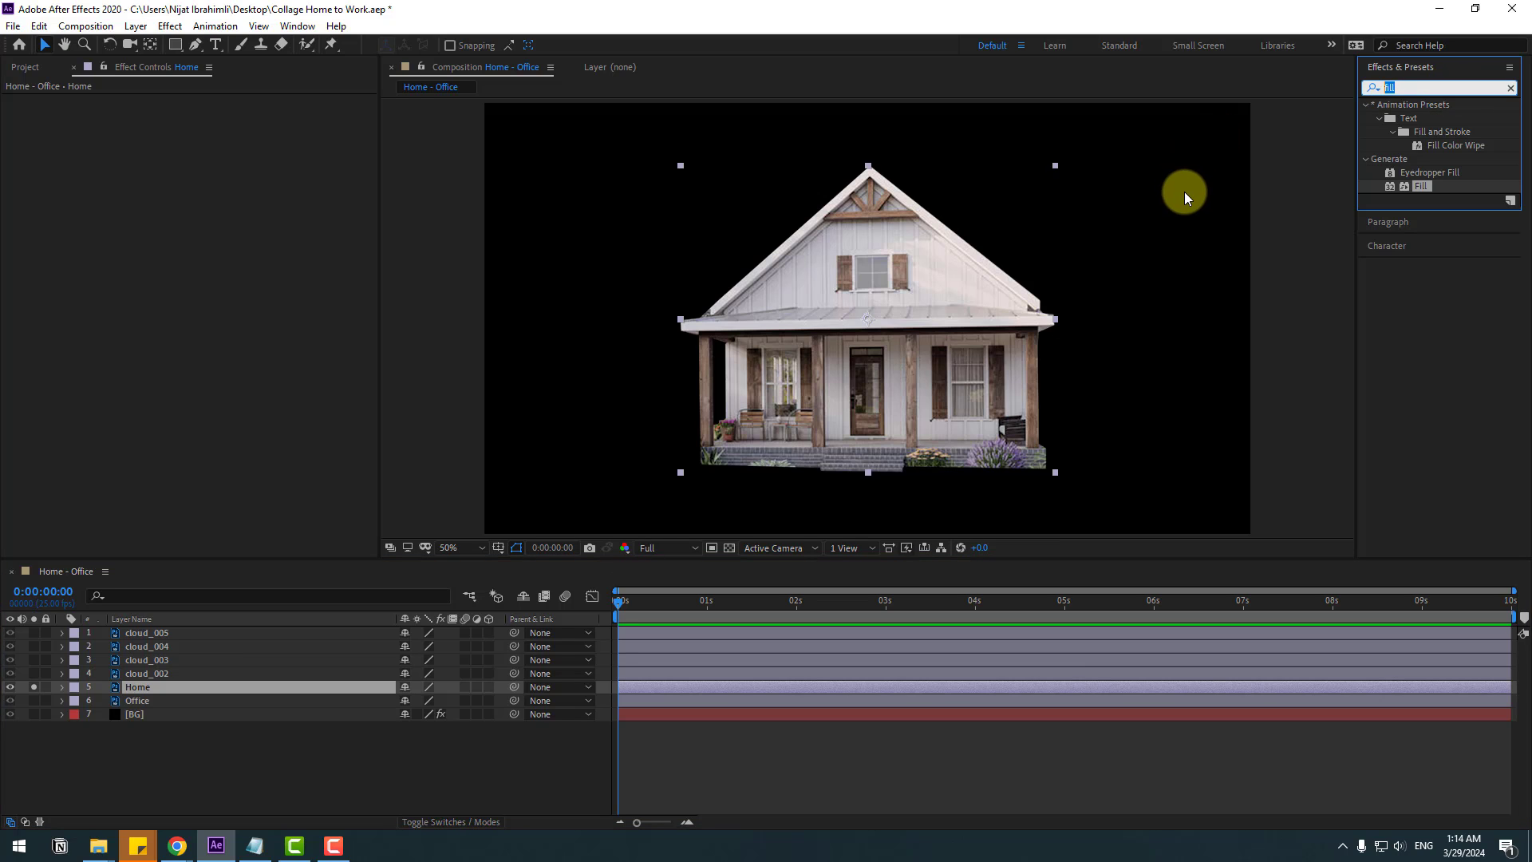
{"action": "type", "text": "black"}
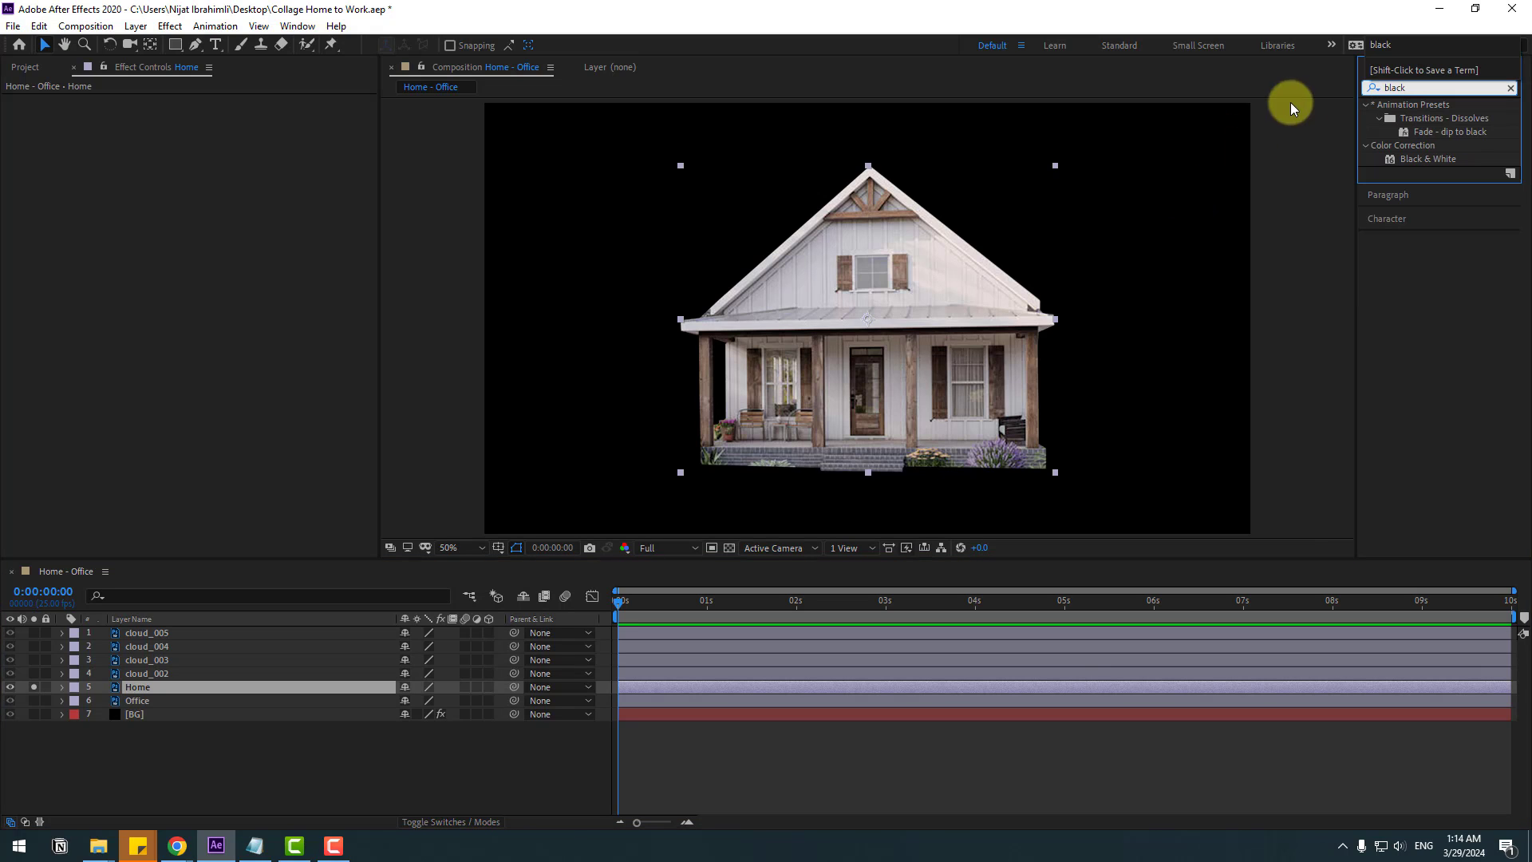
{"action": "left_click_drag", "start_coordinate": [1417, 160], "coordinate": [912, 306]}
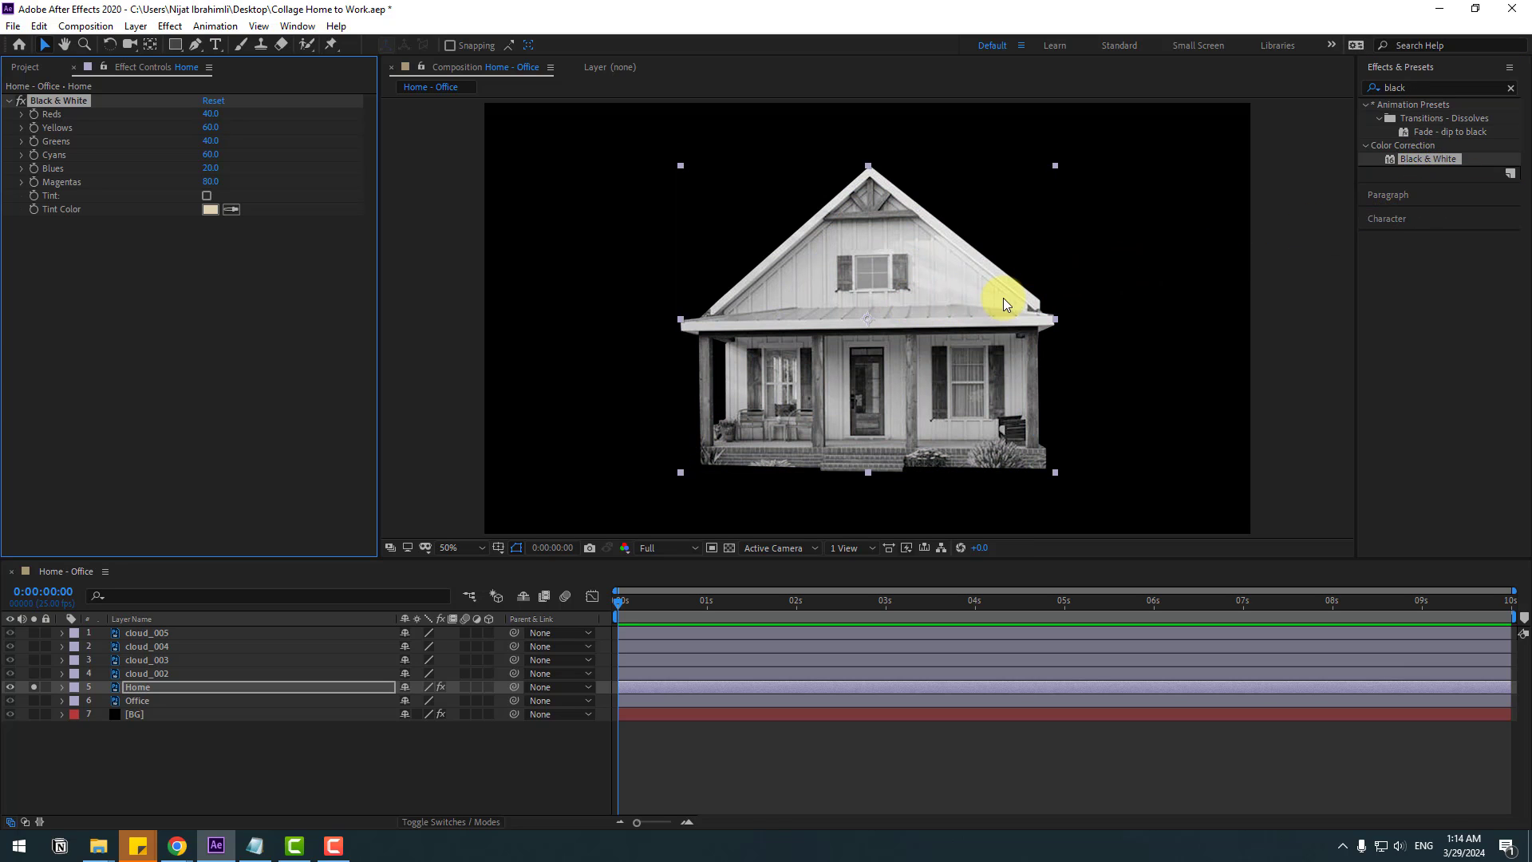
Step: Apply the Black & White effect to the soloed Office layer, leaving no layer soloed at the end
{"action": "left_click", "coordinate": [132, 701]}
{"action": "left_click", "coordinate": [33, 700]}
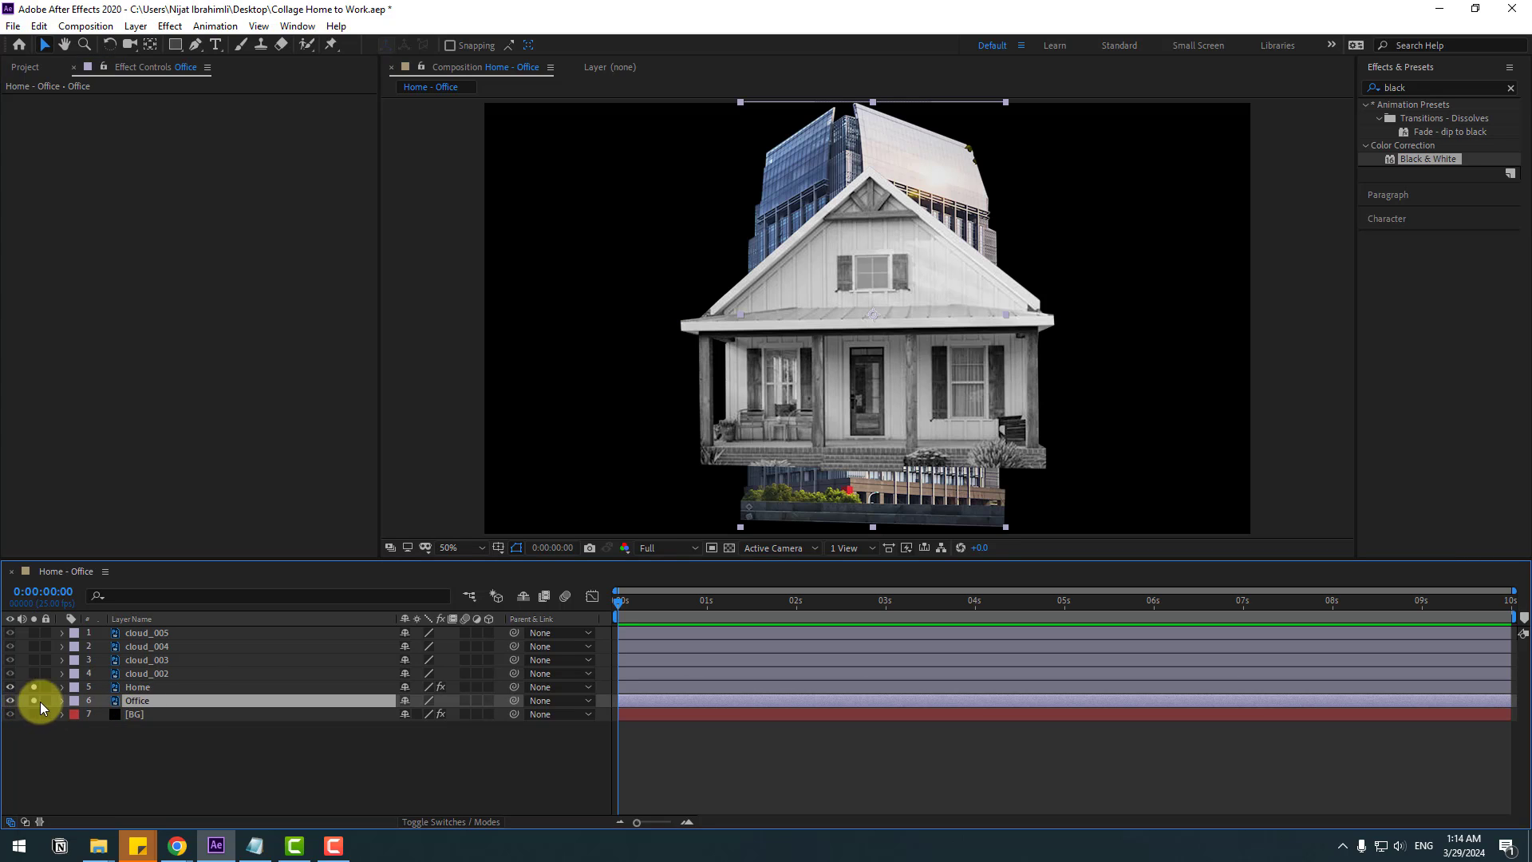
{"action": "left_click", "coordinate": [33, 687]}
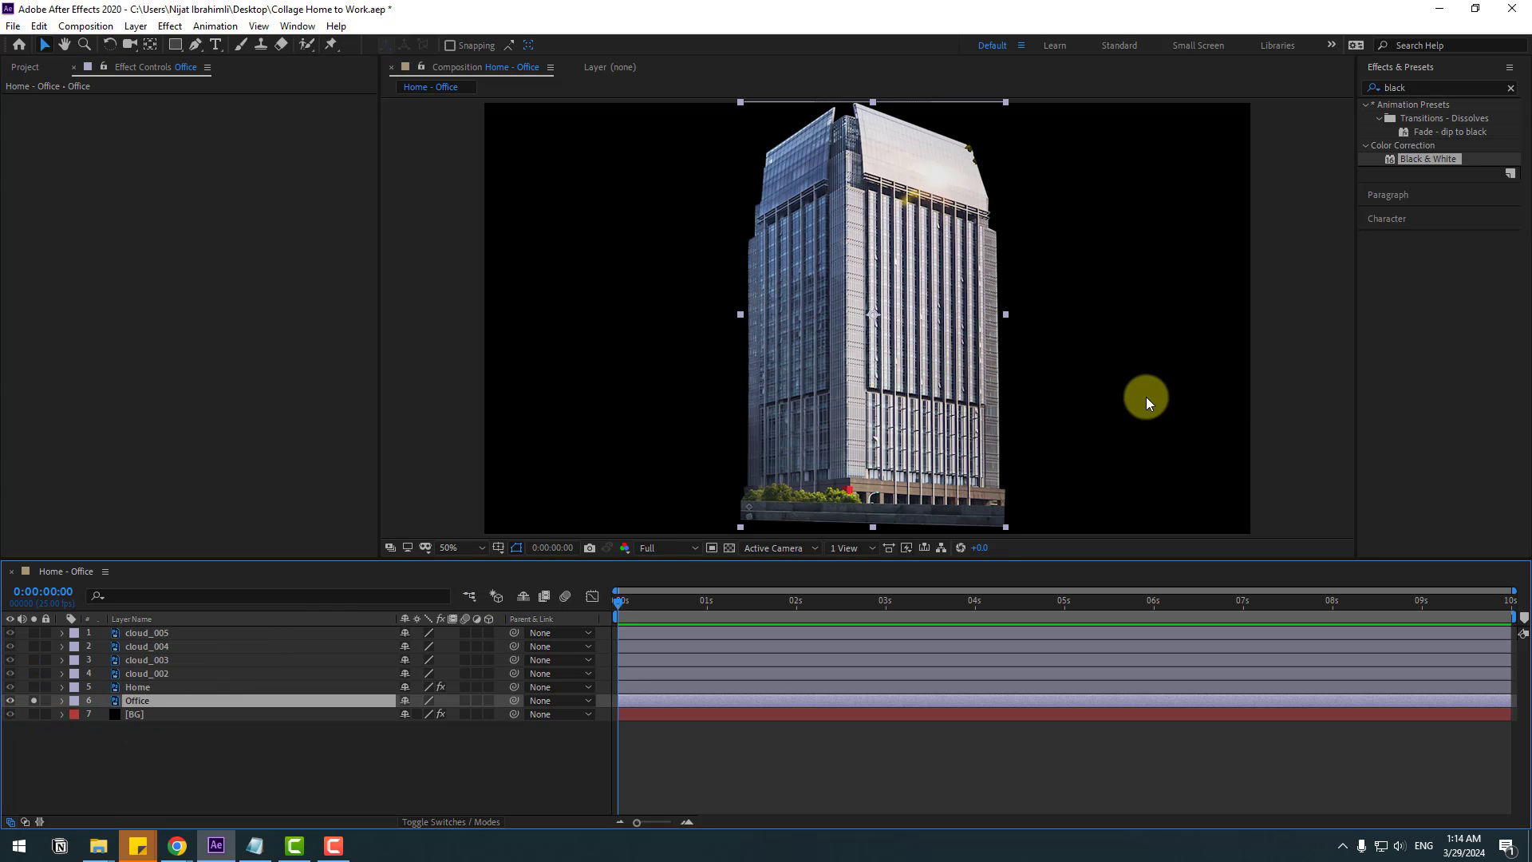
{"action": "left_click_drag", "start_coordinate": [1428, 158], "coordinate": [865, 286]}
{"action": "left_click", "coordinate": [34, 701]}
{"action": "left_click", "coordinate": [290, 731]}
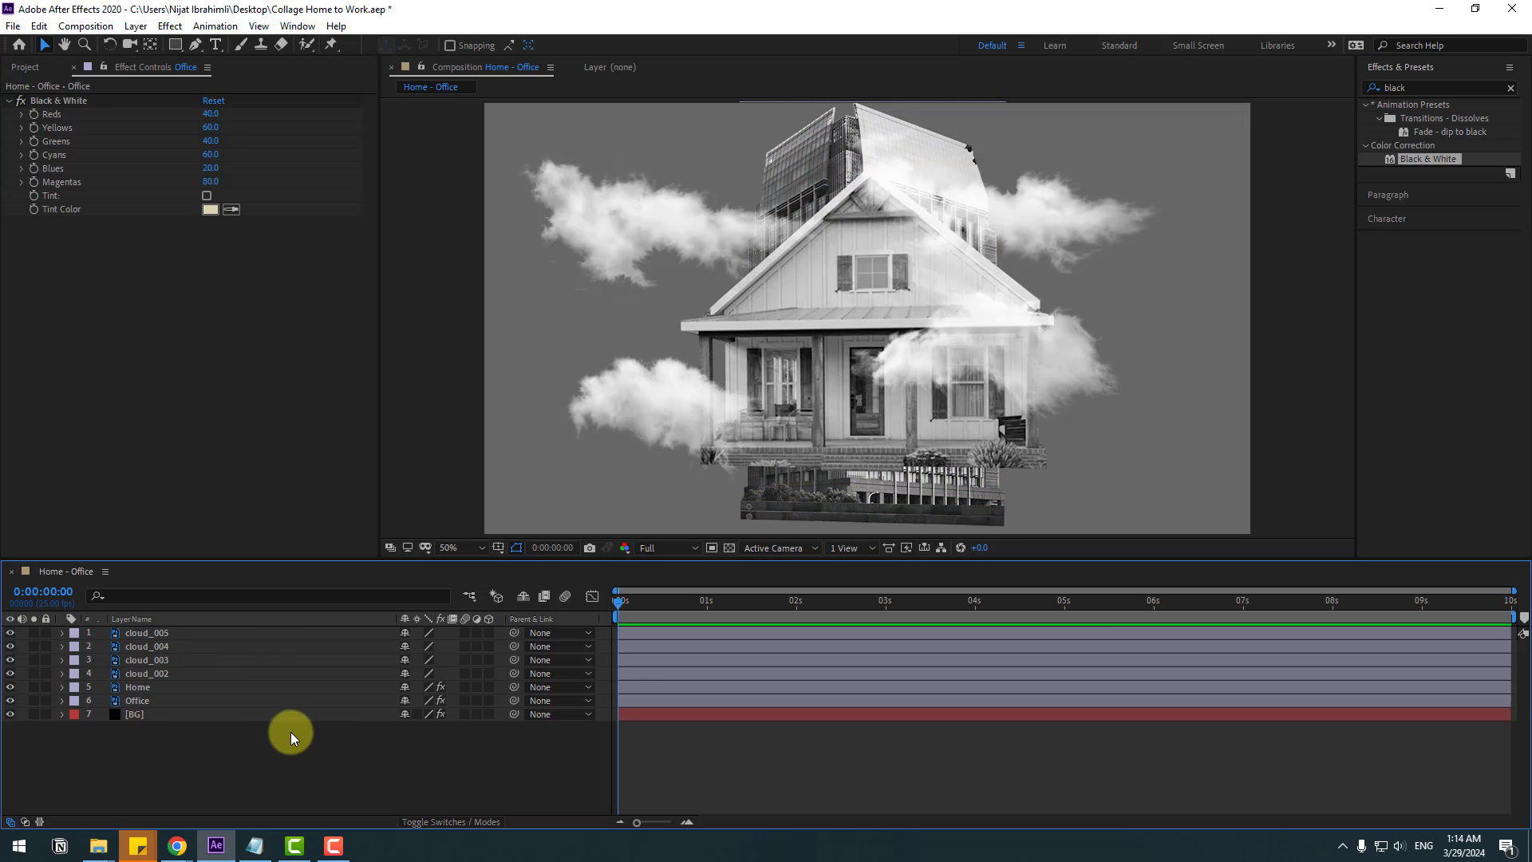
Step: Lock the BG layer and turn on 3D for the Office, Home and four cloud layers
{"action": "left_click", "coordinate": [136, 715]}
{"action": "left_click", "coordinate": [45, 714]}
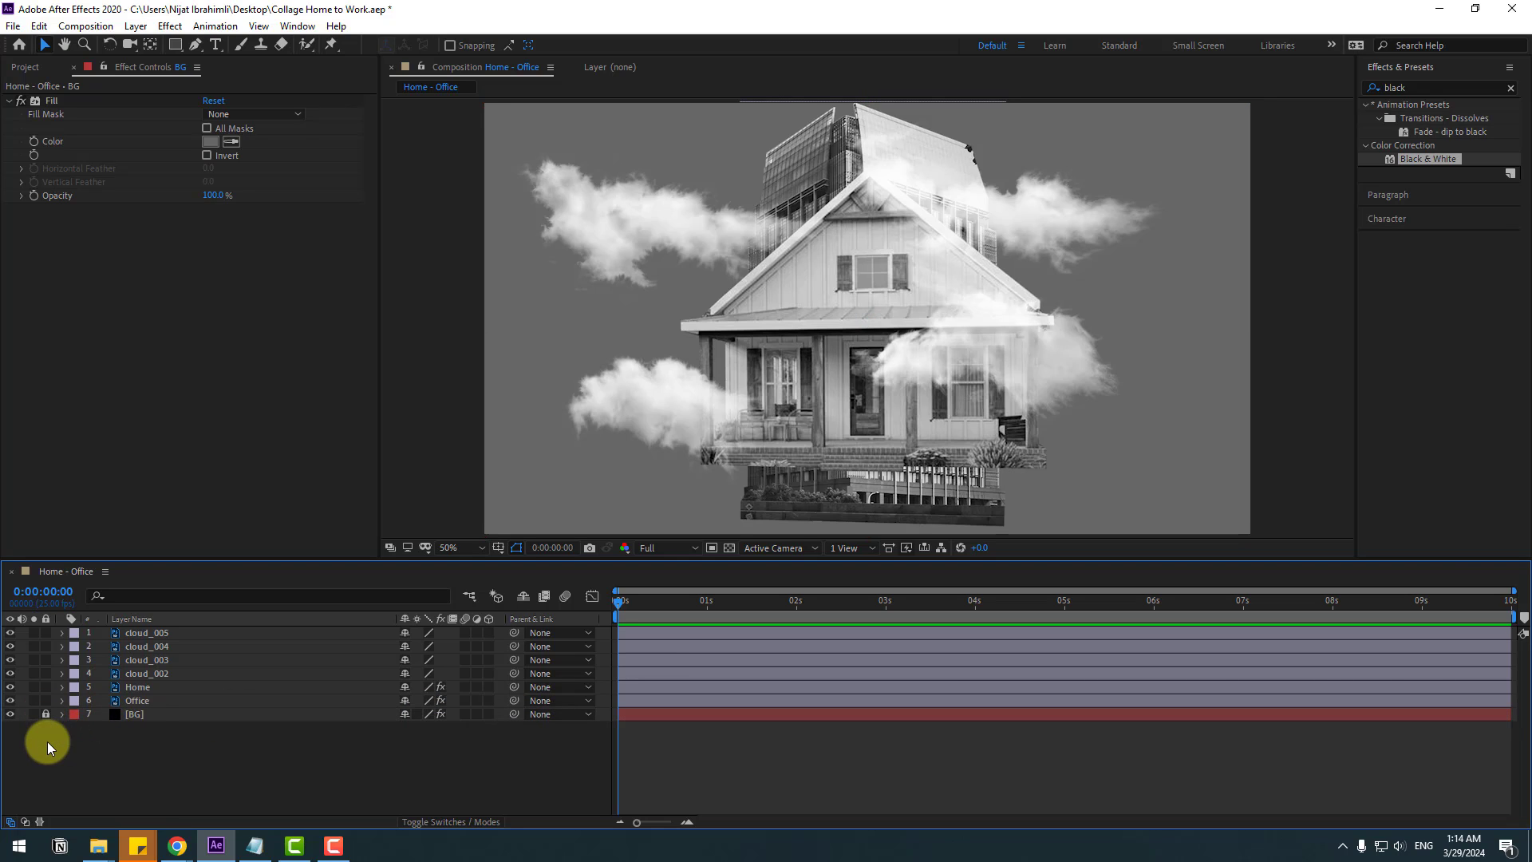
{"action": "left_click", "coordinate": [131, 700]}
{"action": "left_click", "coordinate": [158, 633], "text": "shift"}
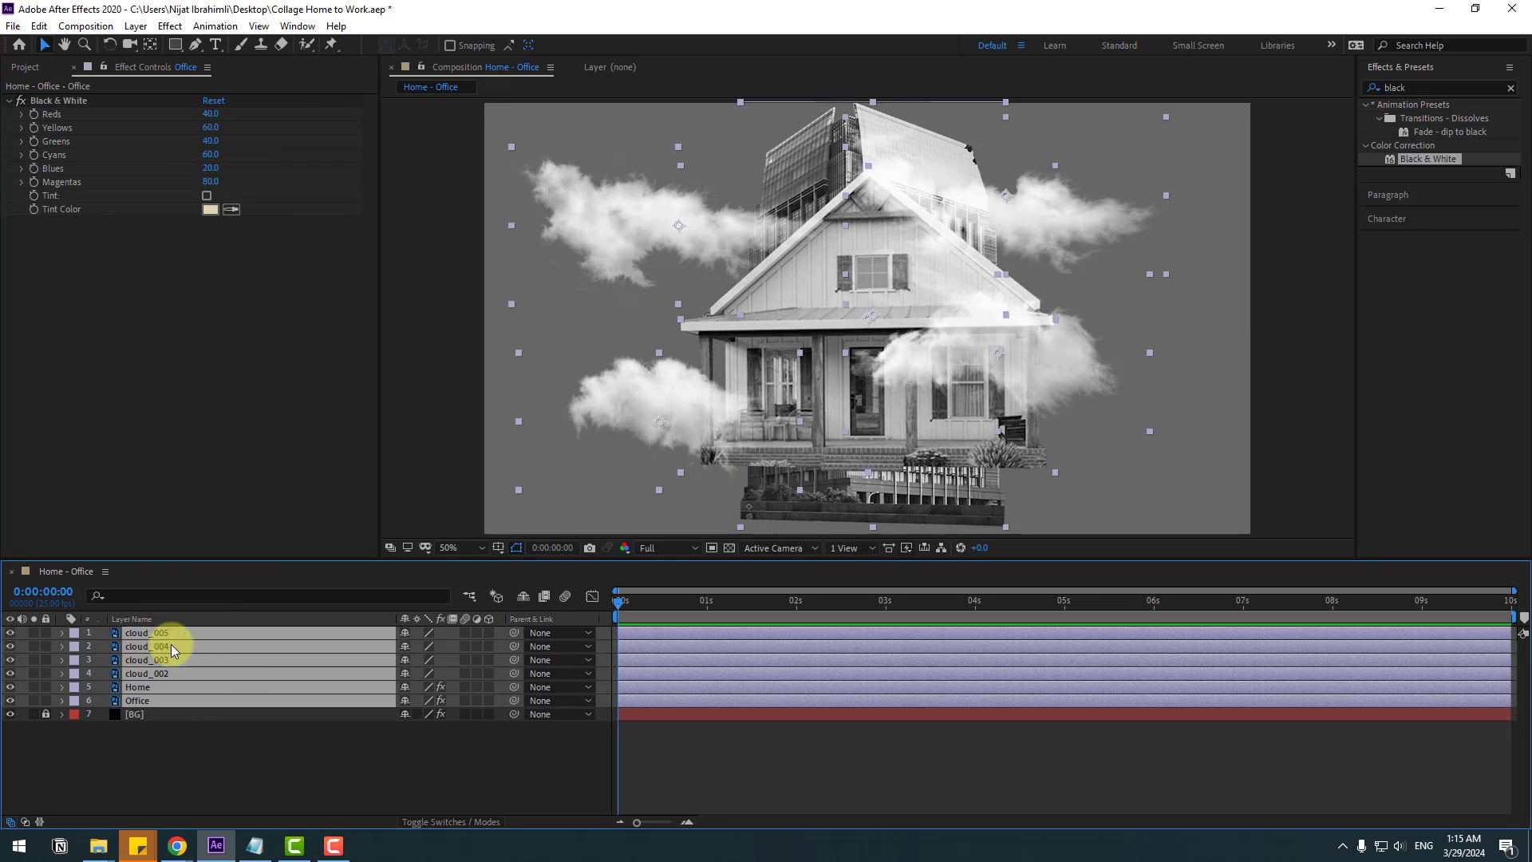
{"action": "left_click", "coordinate": [489, 632]}
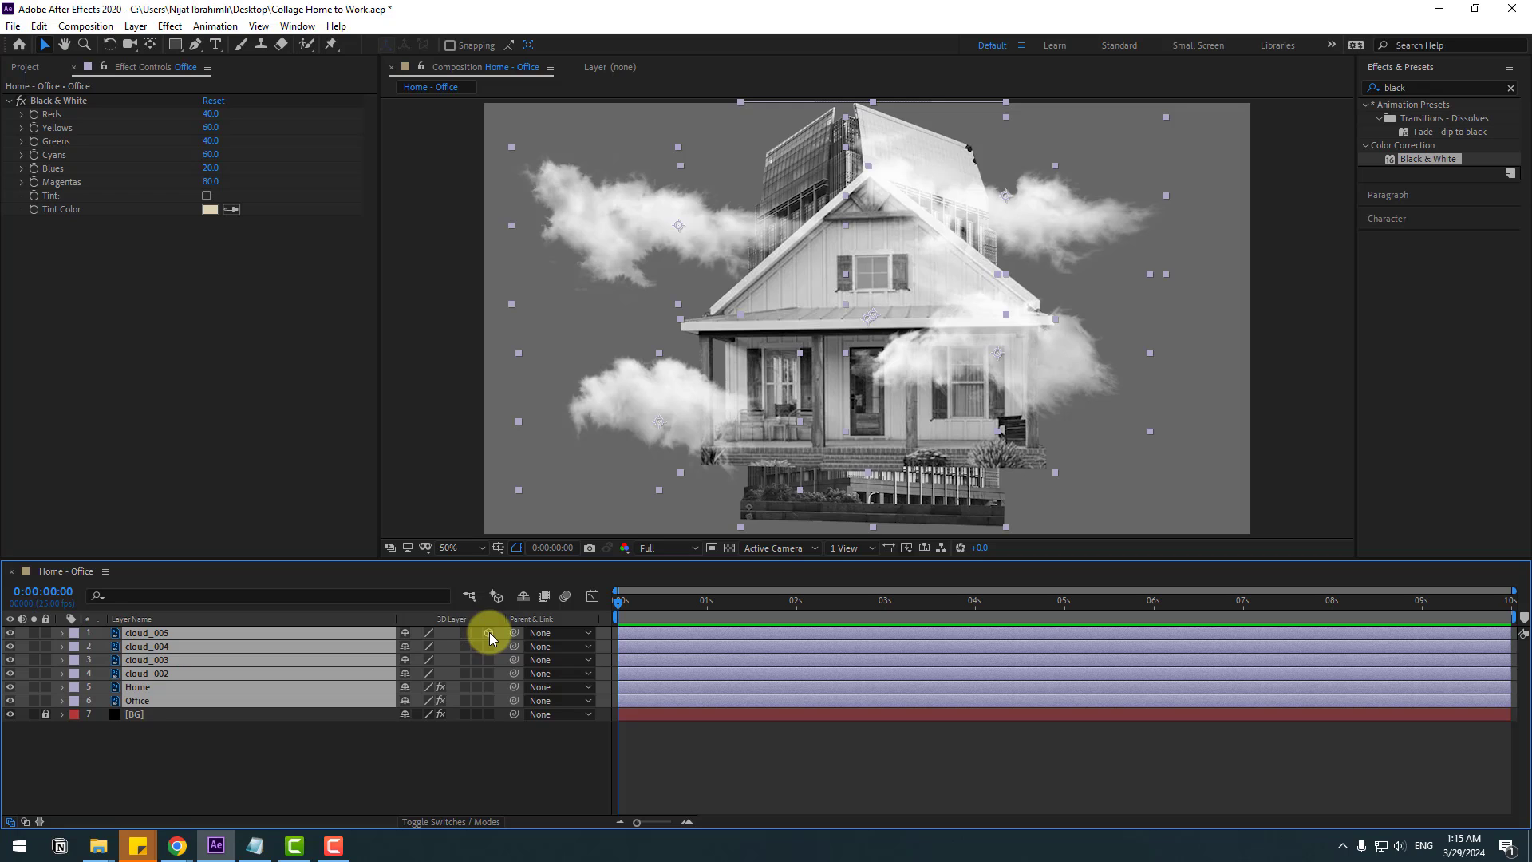
{"action": "left_click", "coordinate": [276, 769]}
Step: Add a two-node camera with the 50mm preset to the composition
{"action": "right_click", "coordinate": [232, 779]}
{"action": "mouse_move", "coordinate": [386, 605]}
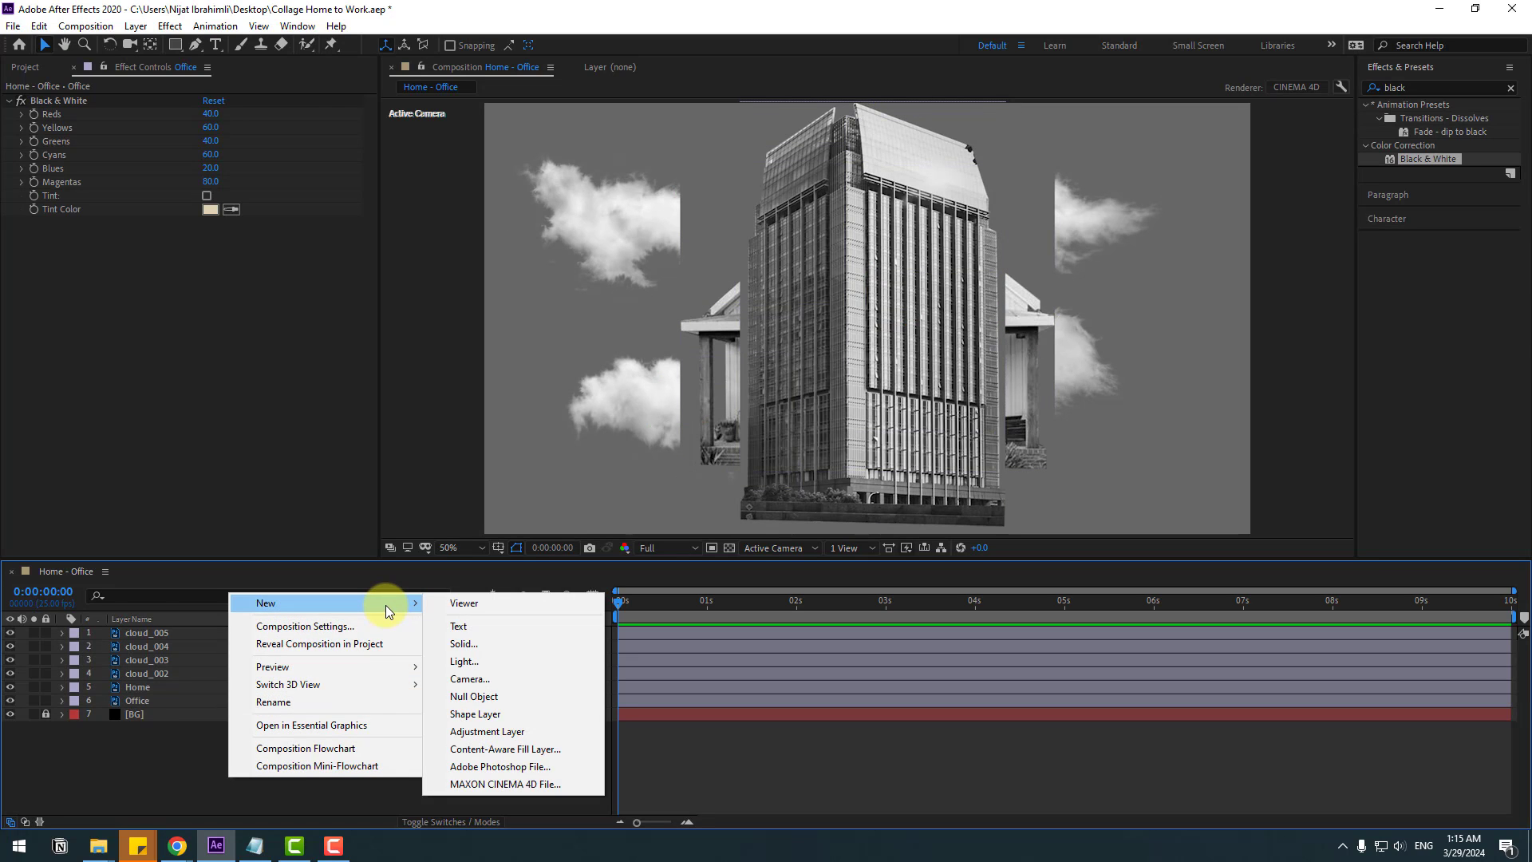
{"action": "left_click", "coordinate": [479, 678]}
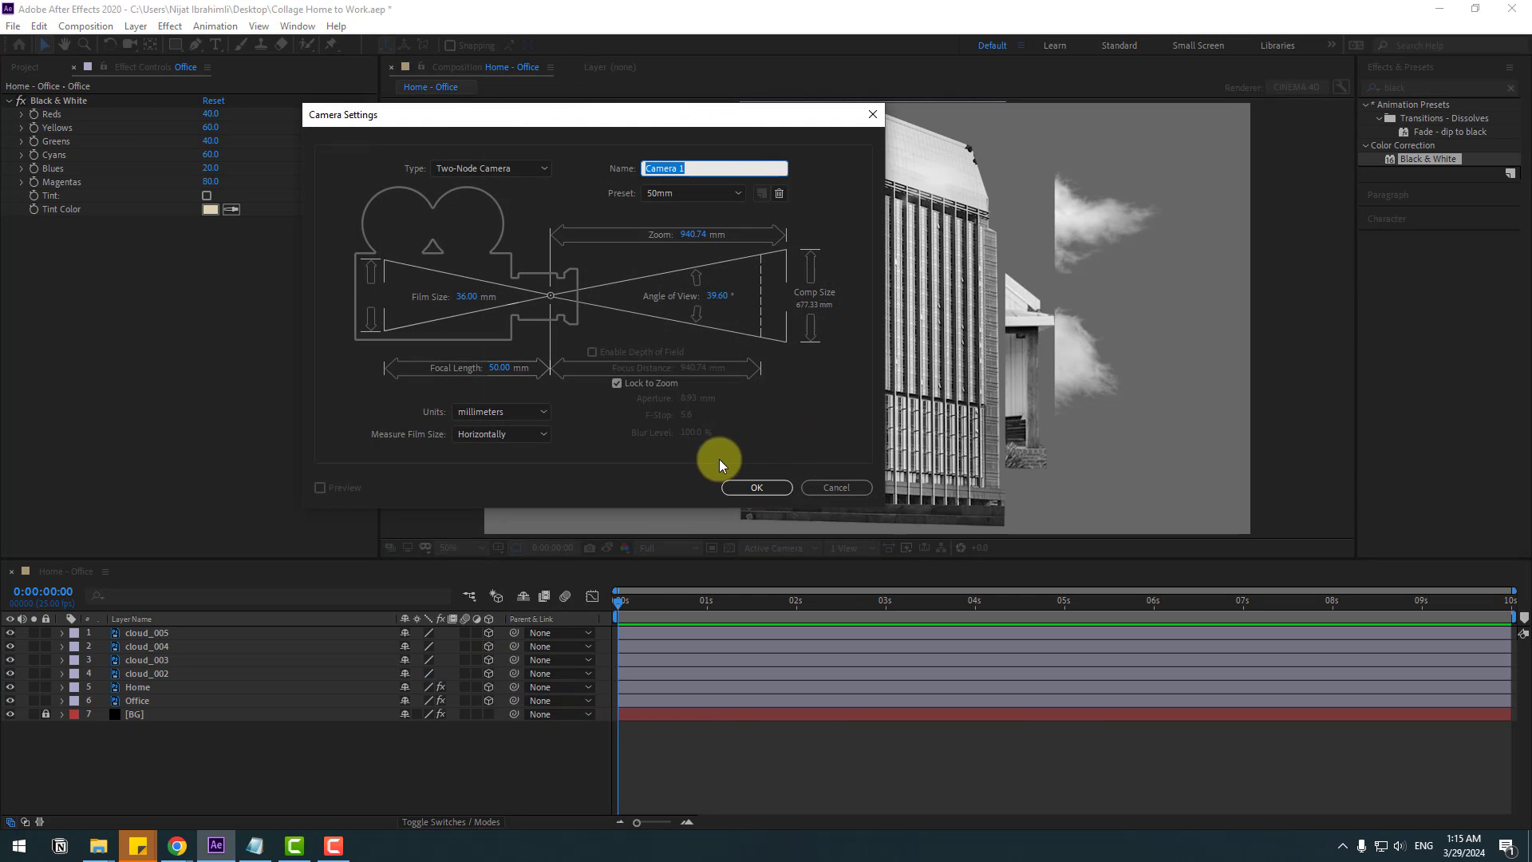
{"action": "left_click", "coordinate": [756, 486]}
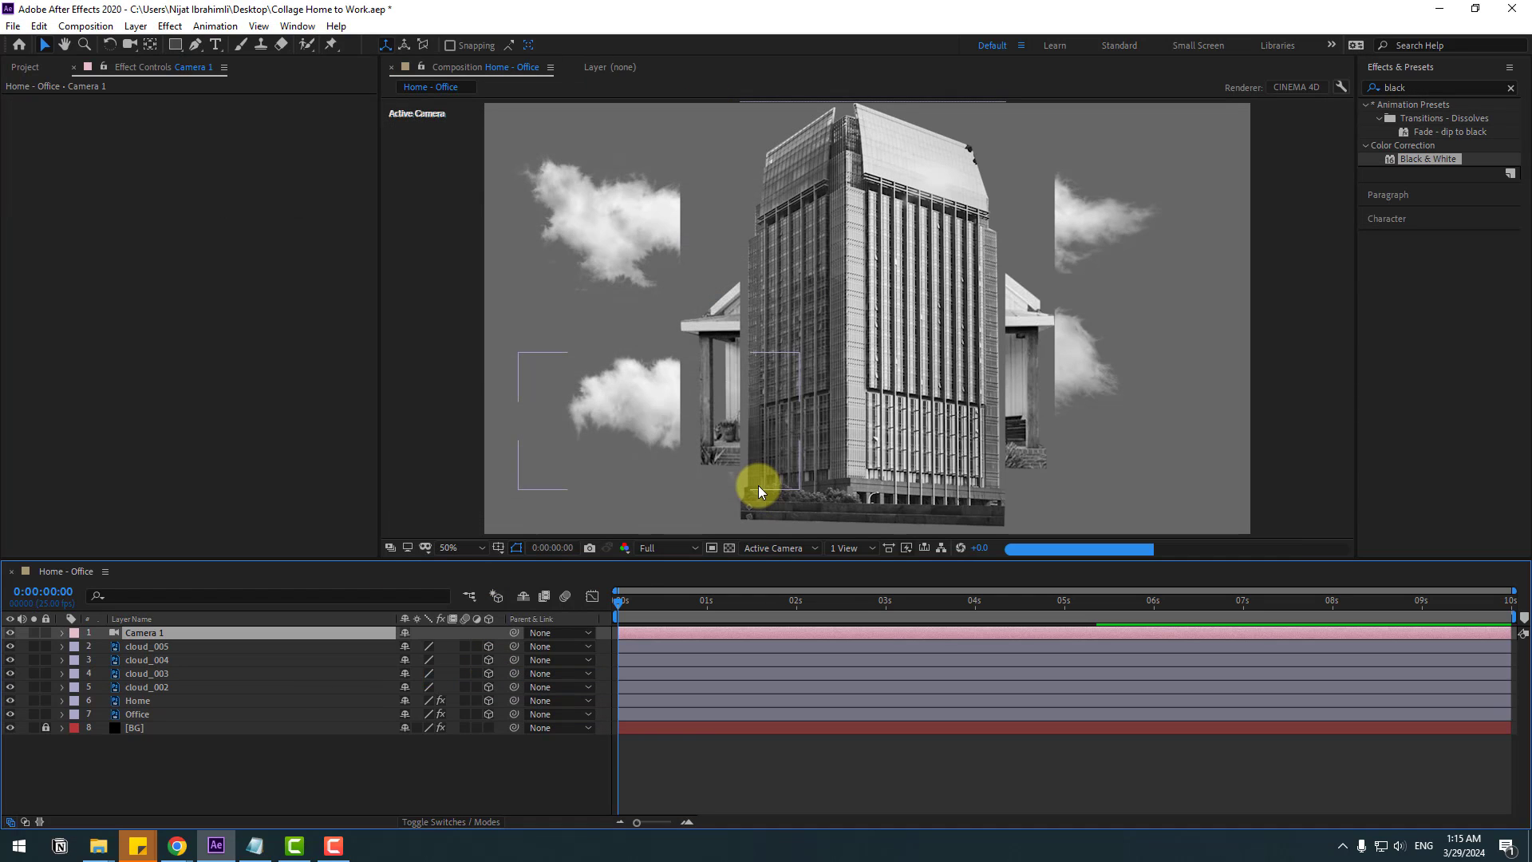
Step: Create an orbit null for the camera and center the null's anchor point
{"action": "right_click", "coordinate": [138, 634]}
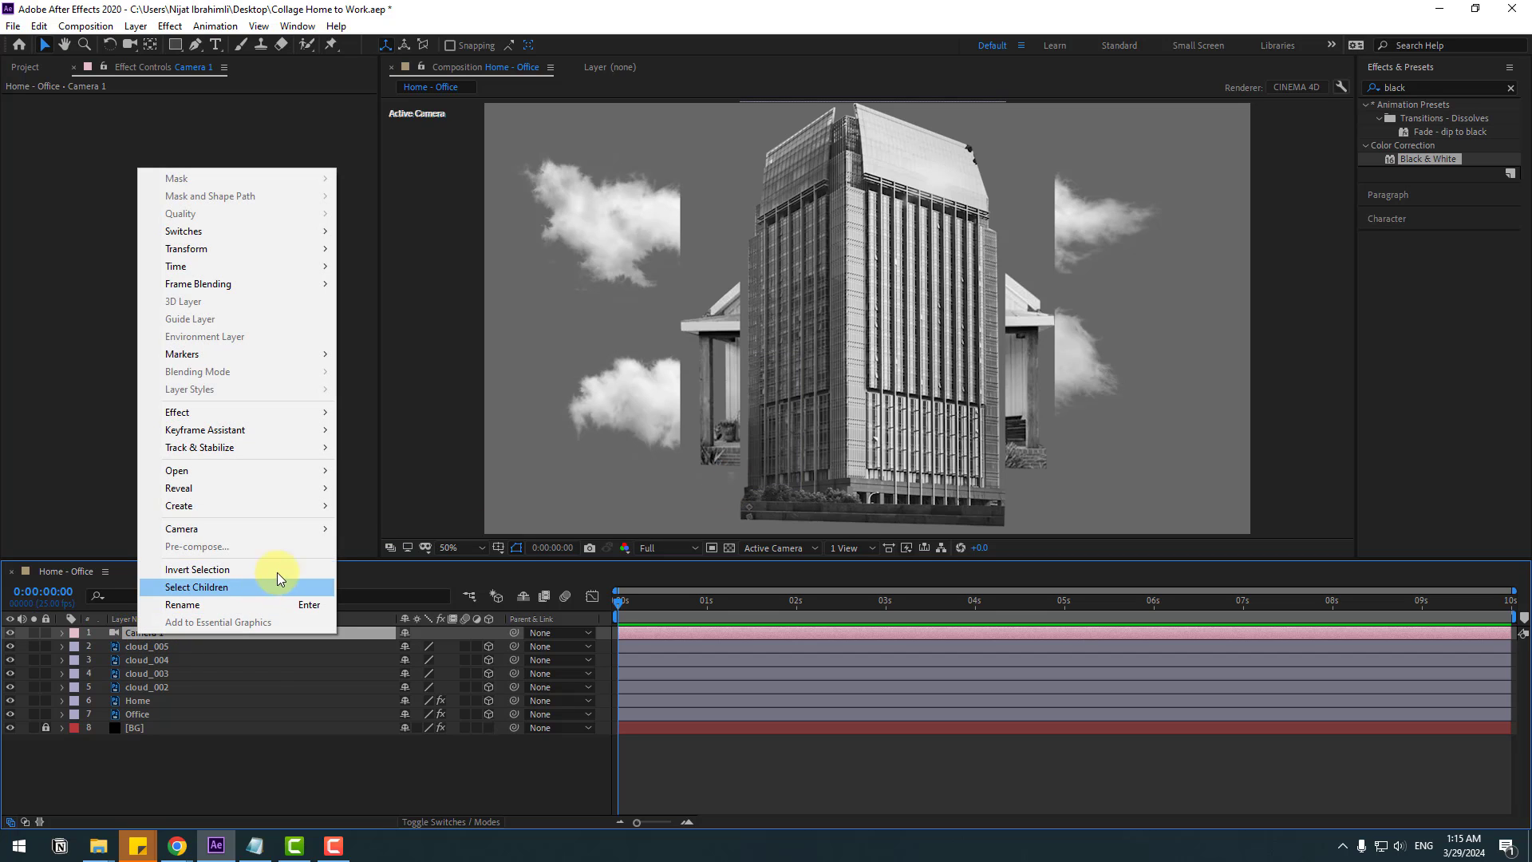
{"action": "mouse_move", "coordinate": [289, 533]}
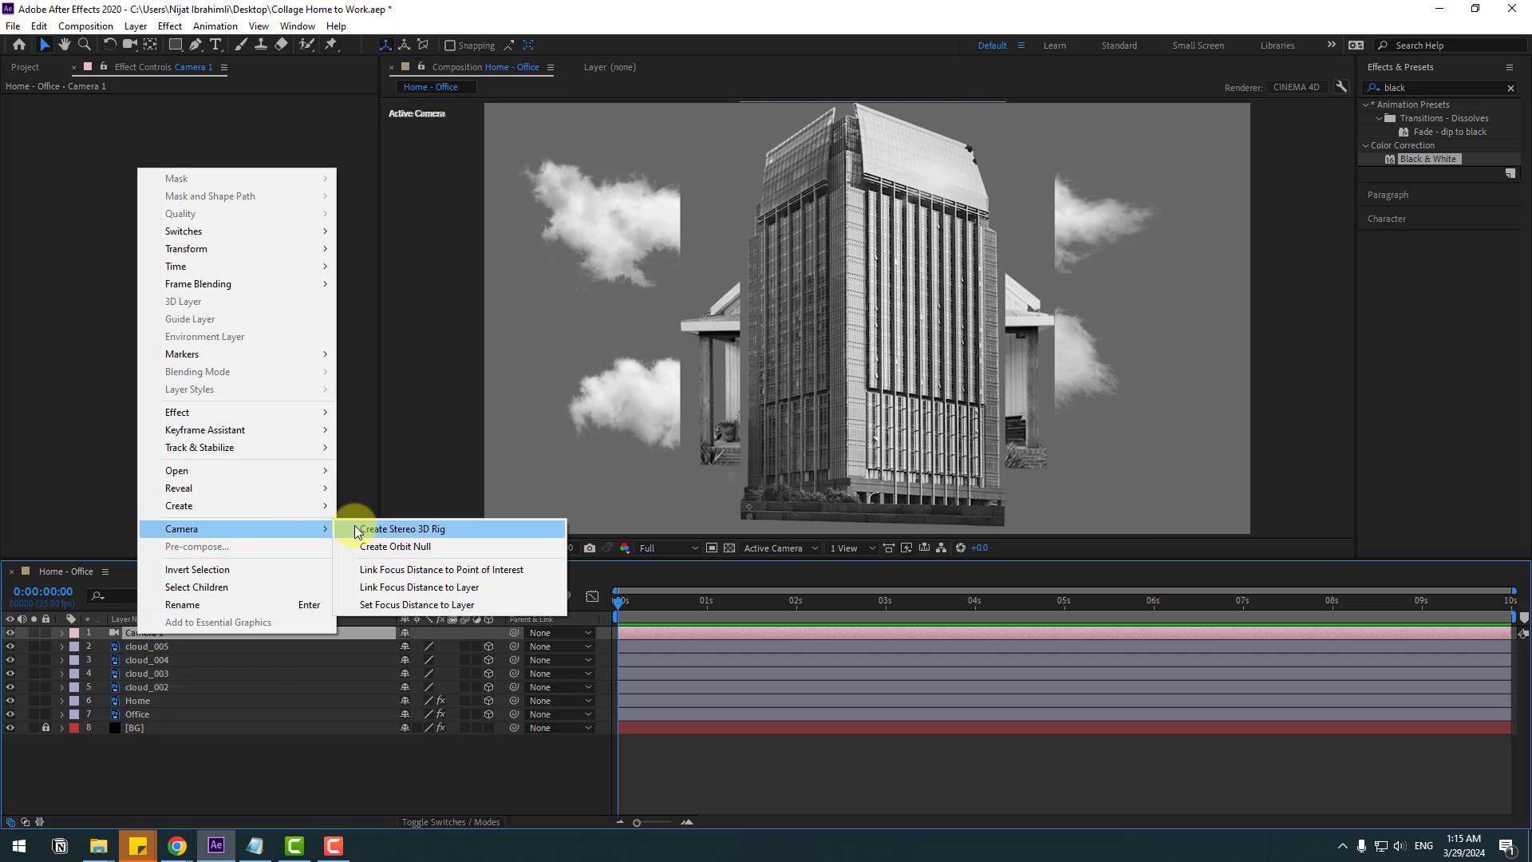
{"action": "left_click", "coordinate": [432, 548]}
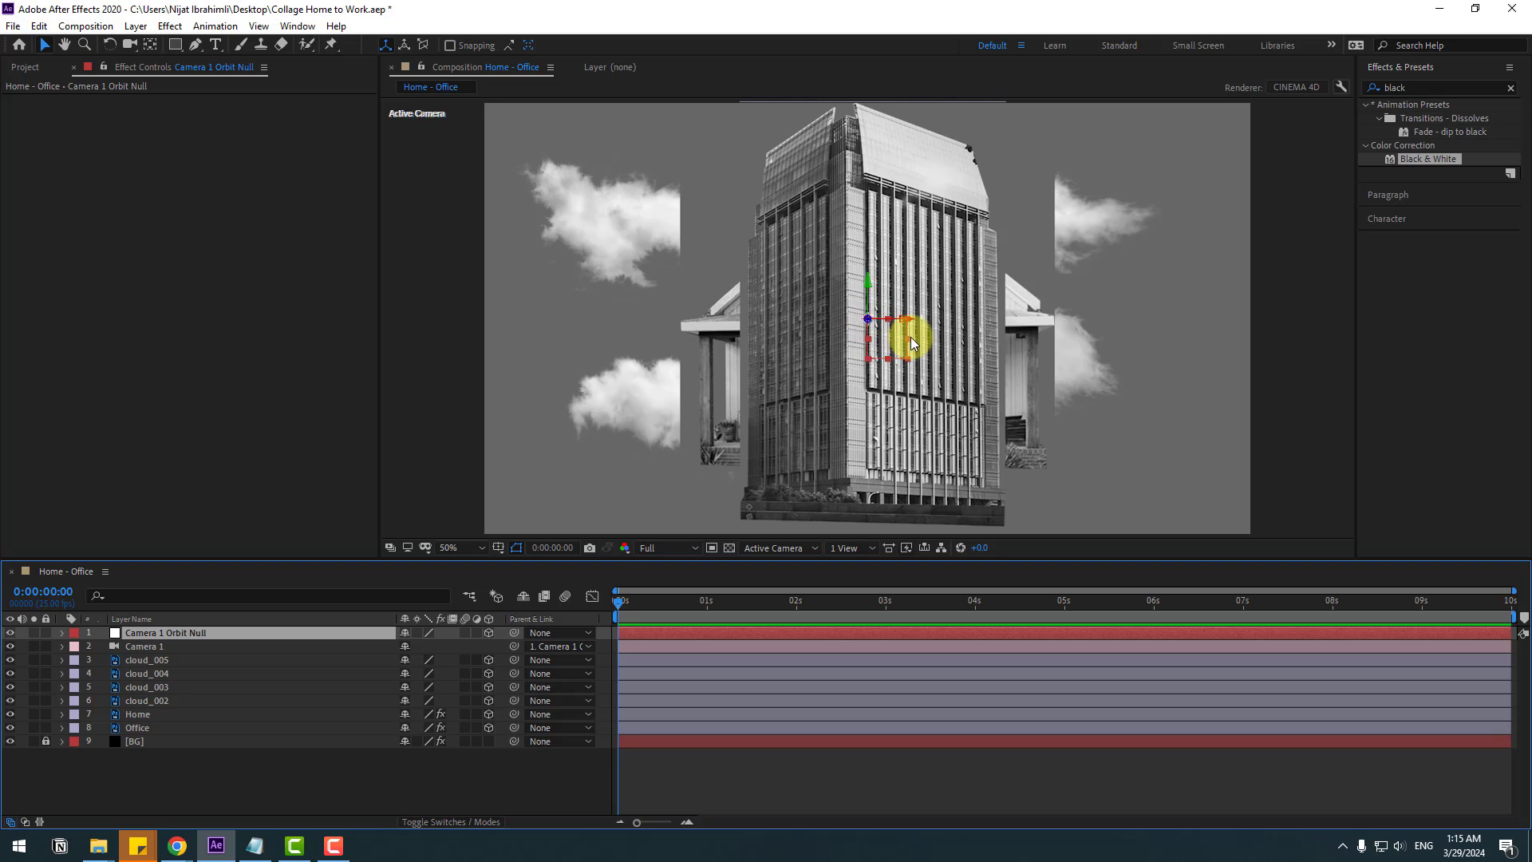
{"action": "double_click", "coordinate": [151, 45]}
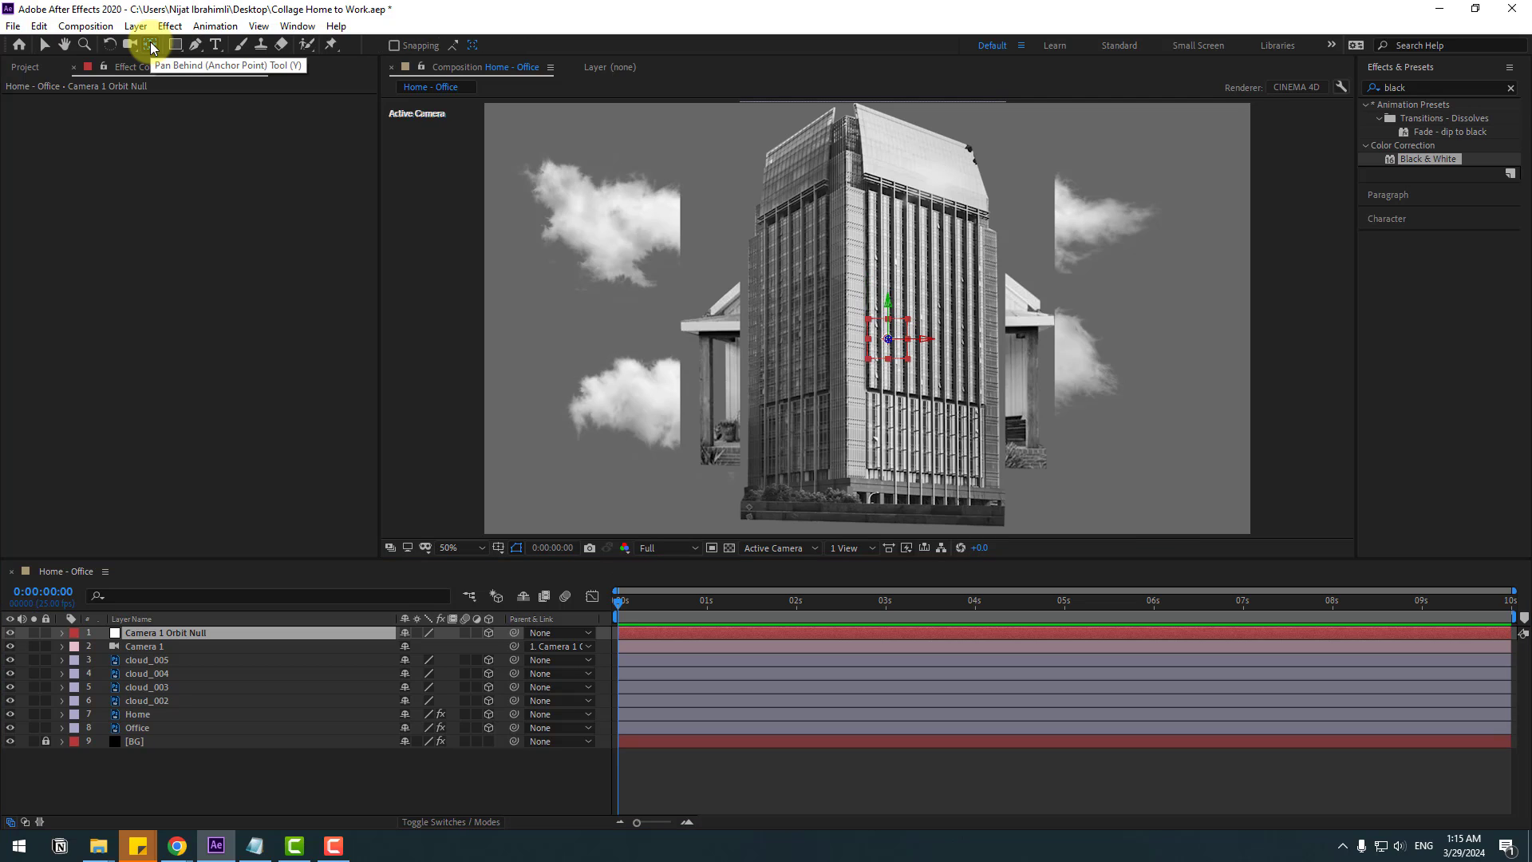
{"action": "left_click", "coordinate": [45, 46]}
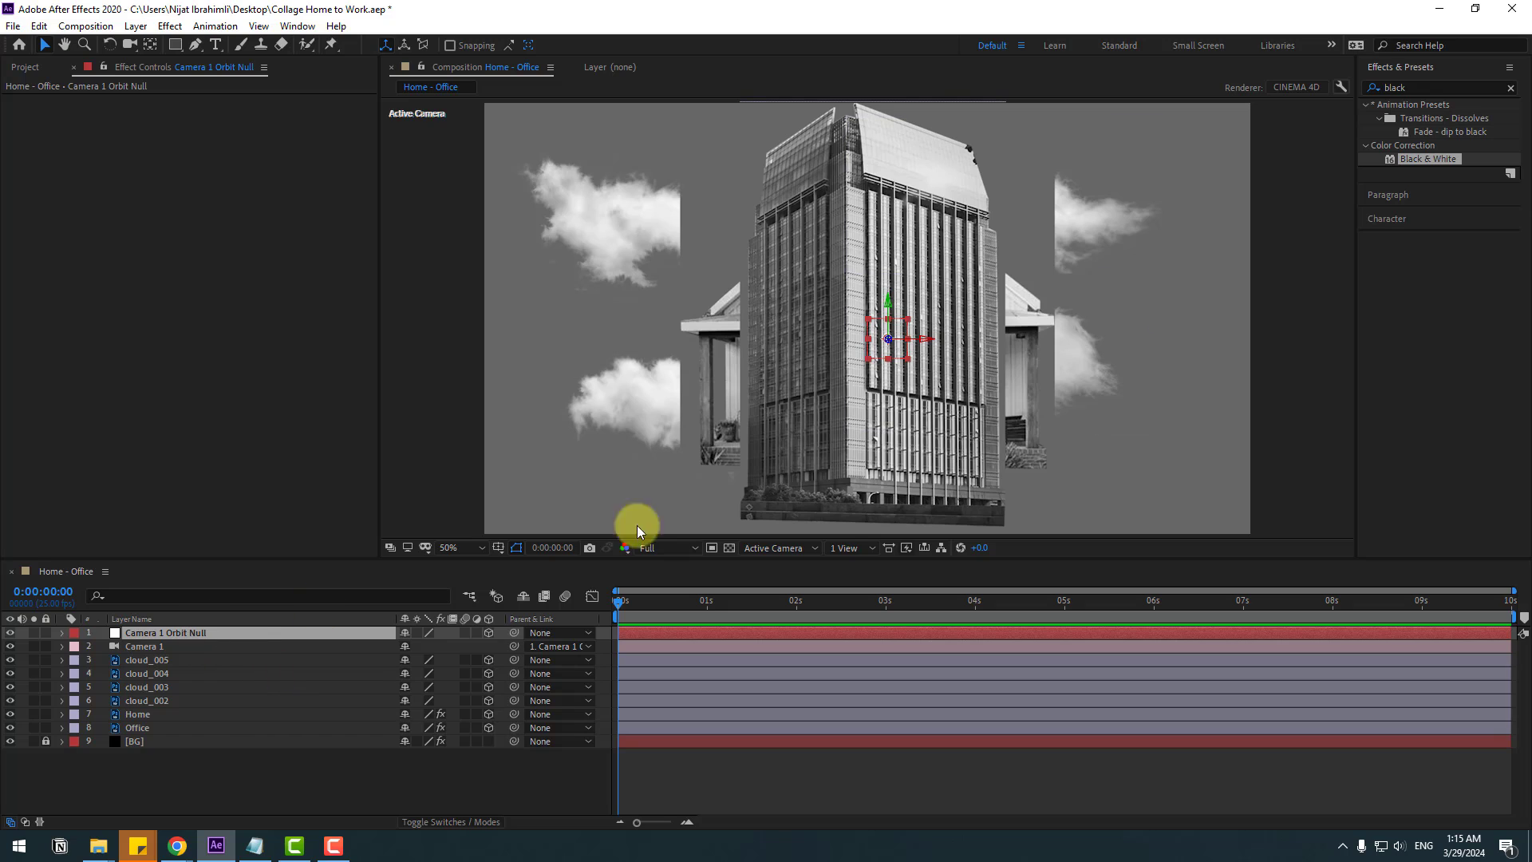
Step: Try shifting the camera orbit null's X position to about 1593 and undo the shift
{"action": "key", "text": "p"}
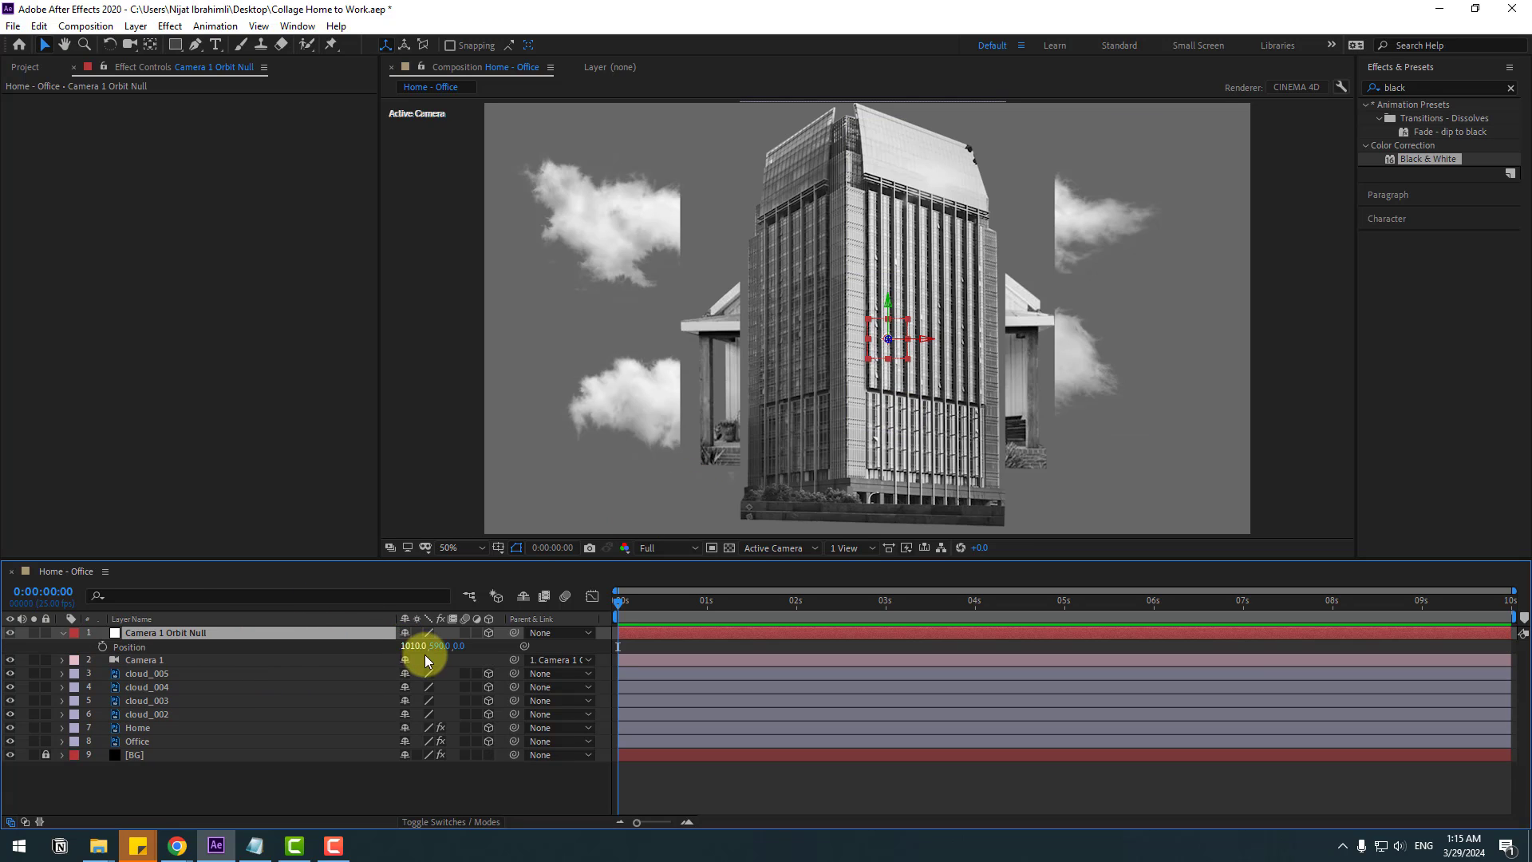
{"action": "left_click_drag", "start_coordinate": [415, 645], "coordinate": [891, 658]}
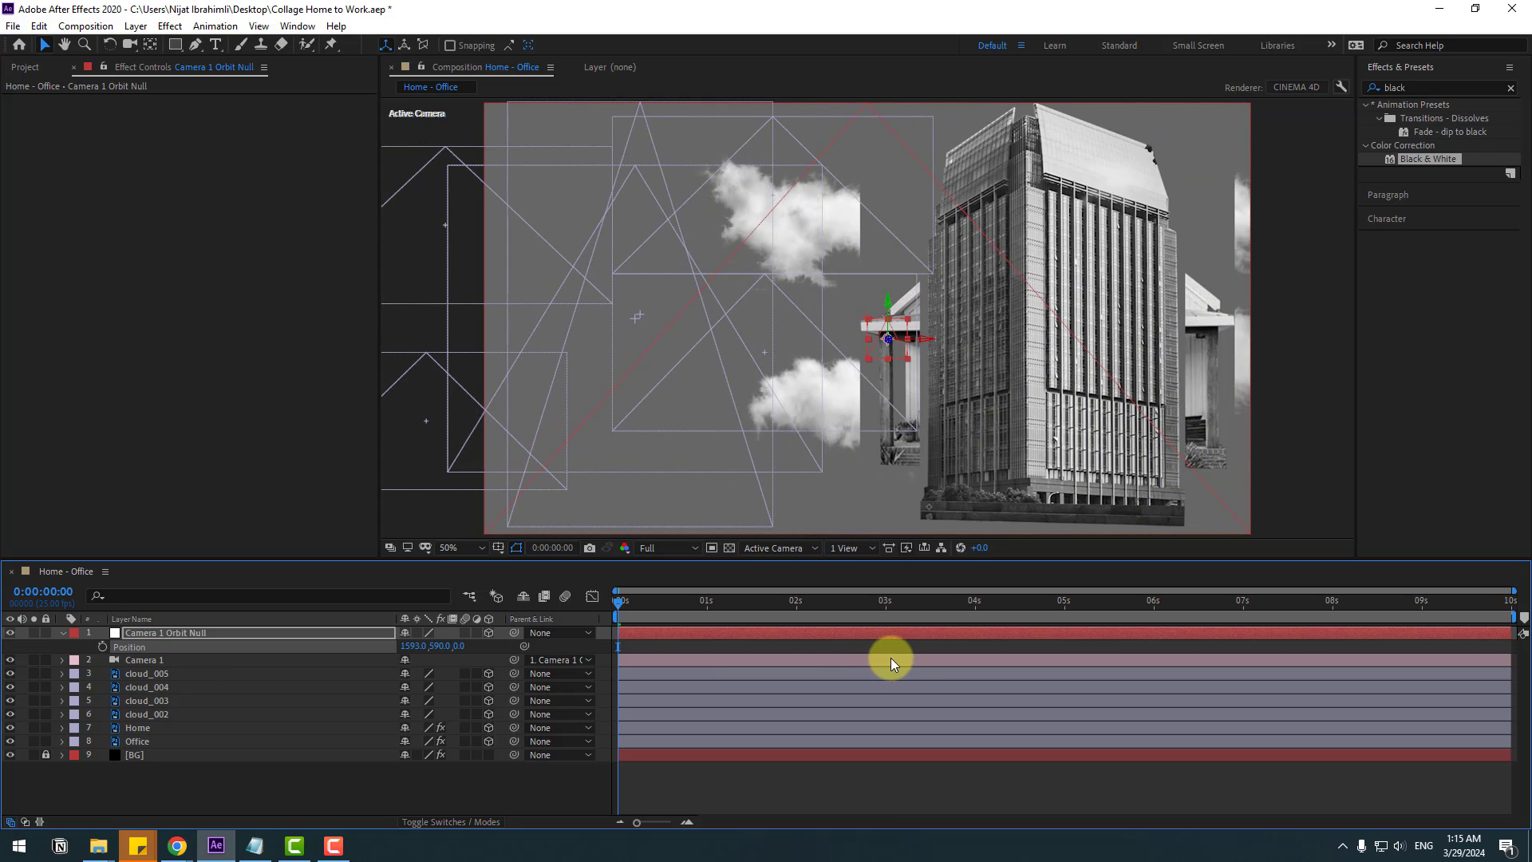
{"action": "key", "text": "ctrl+z"}
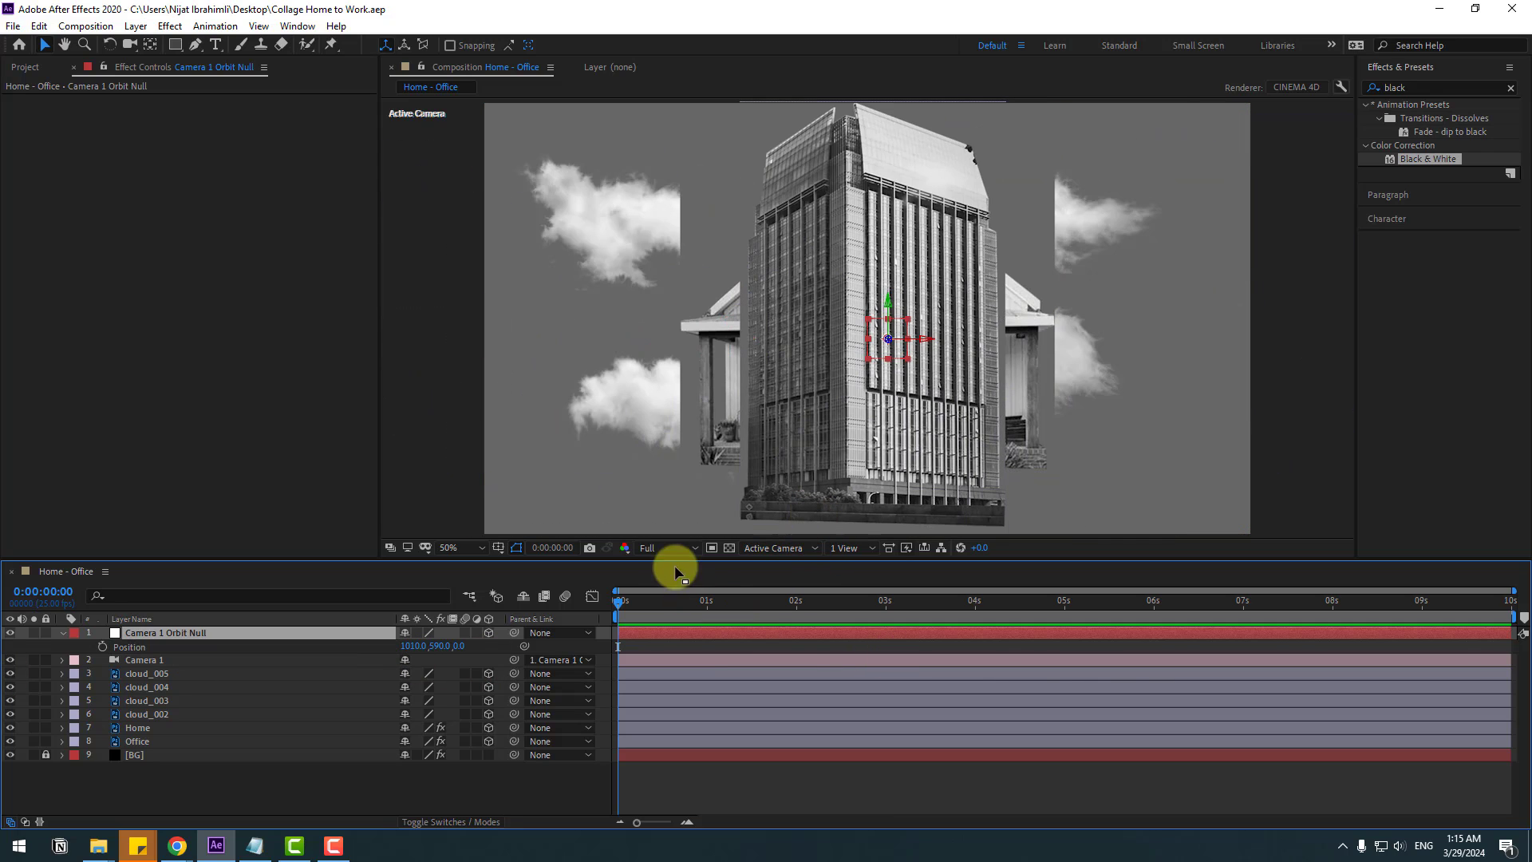
Step: Set the composition preview resolution to Quarter and collapse the orbit null's properties
{"action": "left_click", "coordinate": [667, 552]}
{"action": "left_click", "coordinate": [653, 638]}
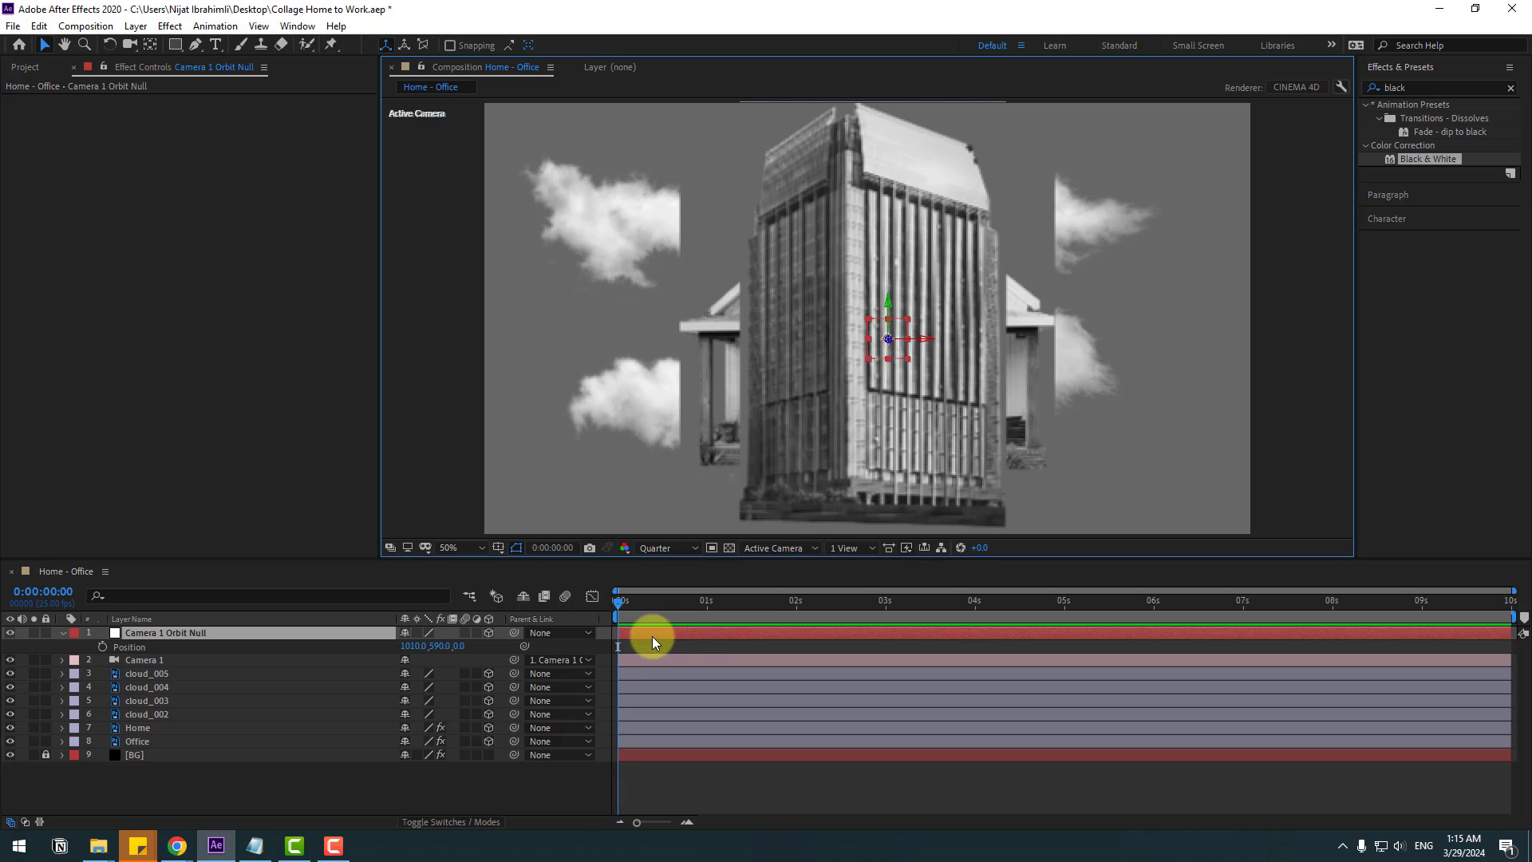
{"action": "left_click", "coordinate": [63, 633]}
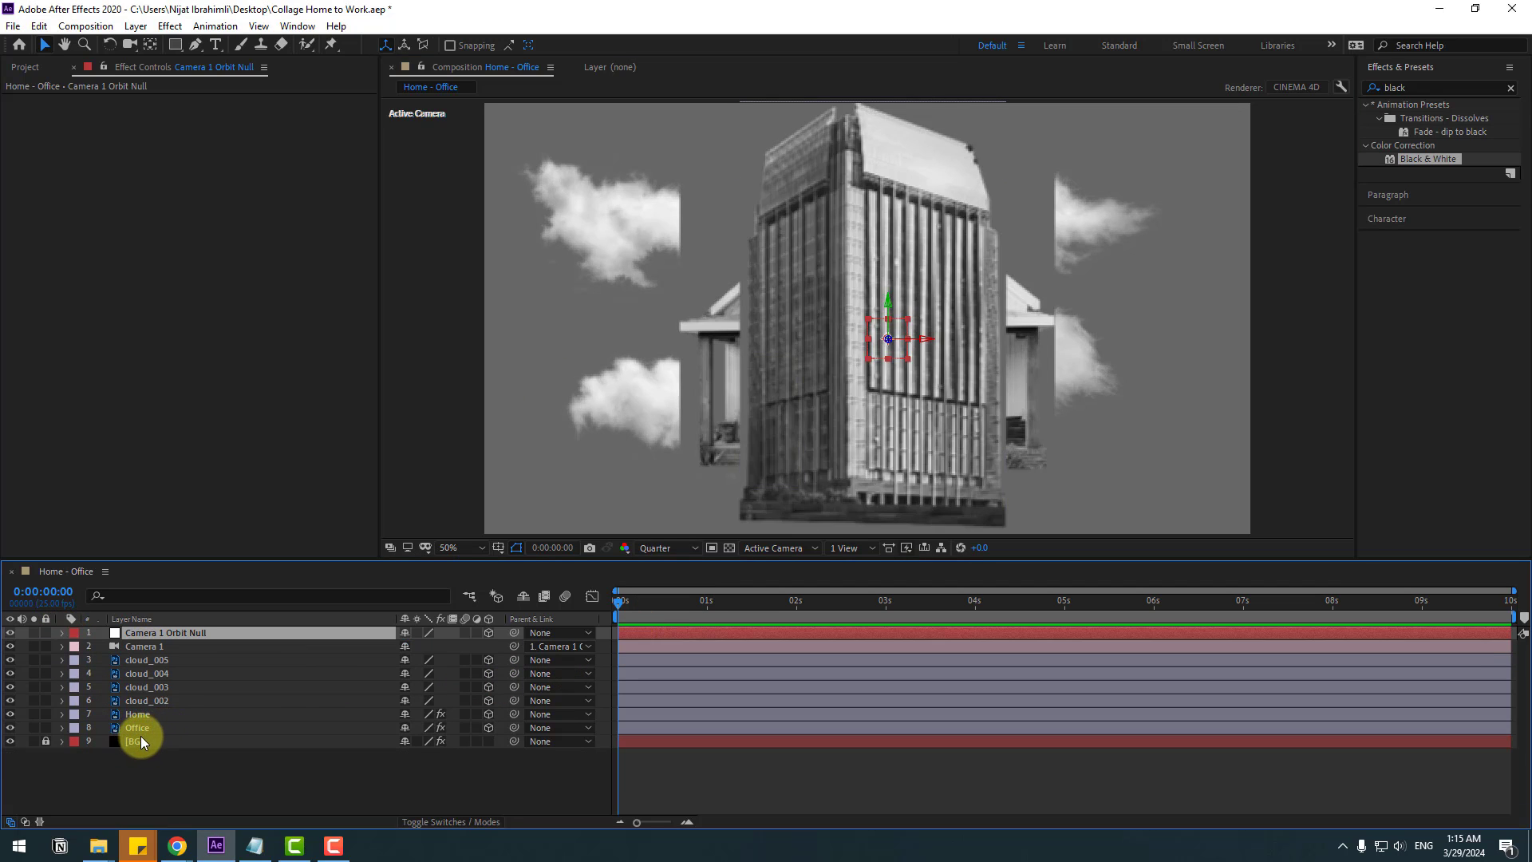
Step: Move the Office layer and the four cloud layers together along X, well outside the frame to the right of the house
{"action": "left_click", "coordinate": [140, 729]}
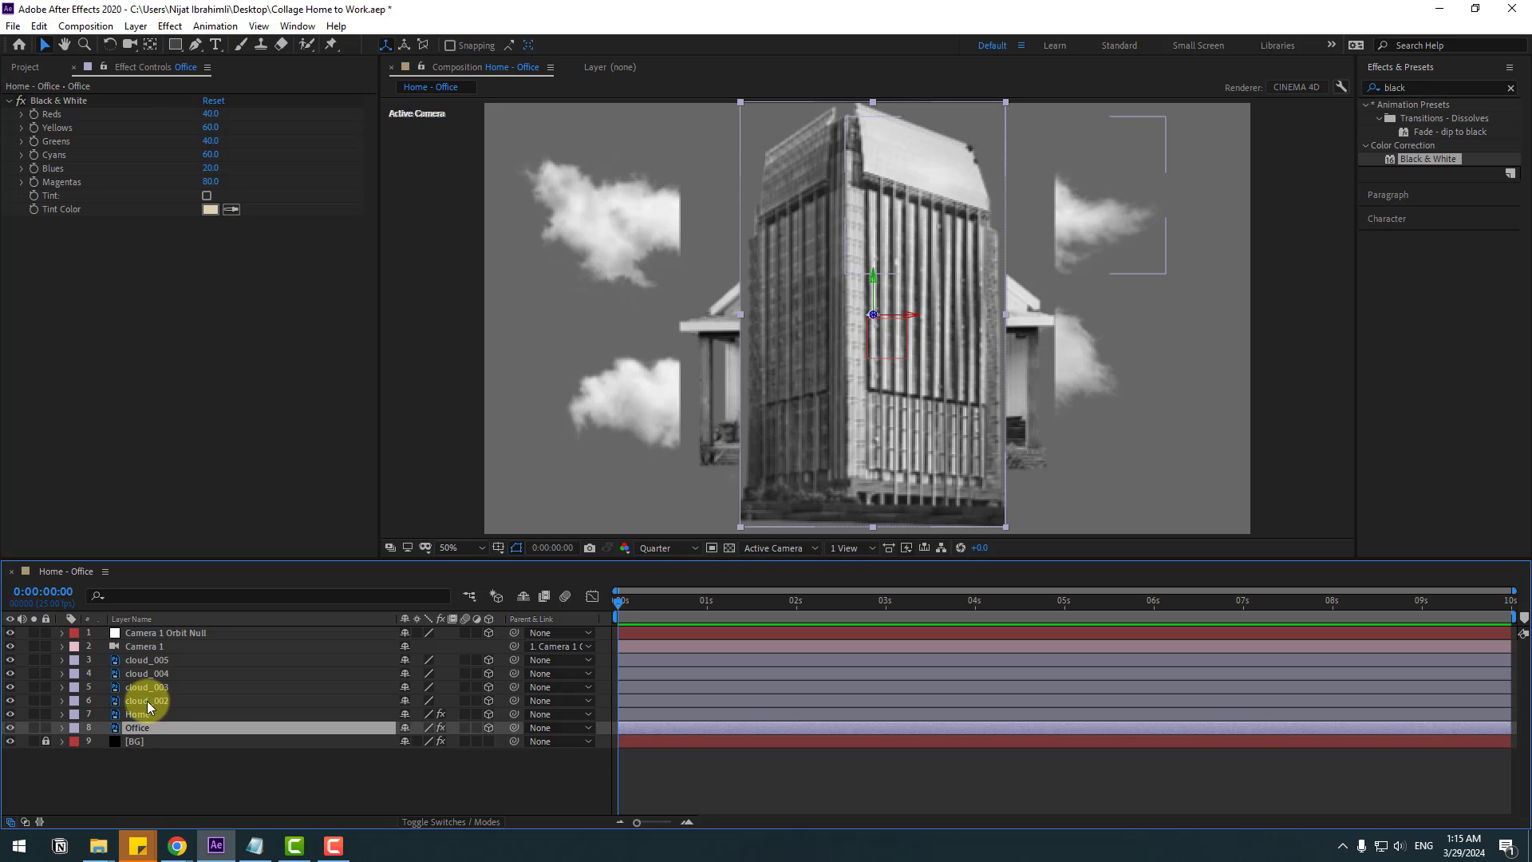
{"action": "left_click", "coordinate": [147, 700], "text": "ctrl"}
{"action": "left_click", "coordinate": [147, 687], "text": "ctrl"}
{"action": "left_click", "coordinate": [147, 673], "text": "ctrl"}
{"action": "left_click", "coordinate": [147, 660], "text": "ctrl"}
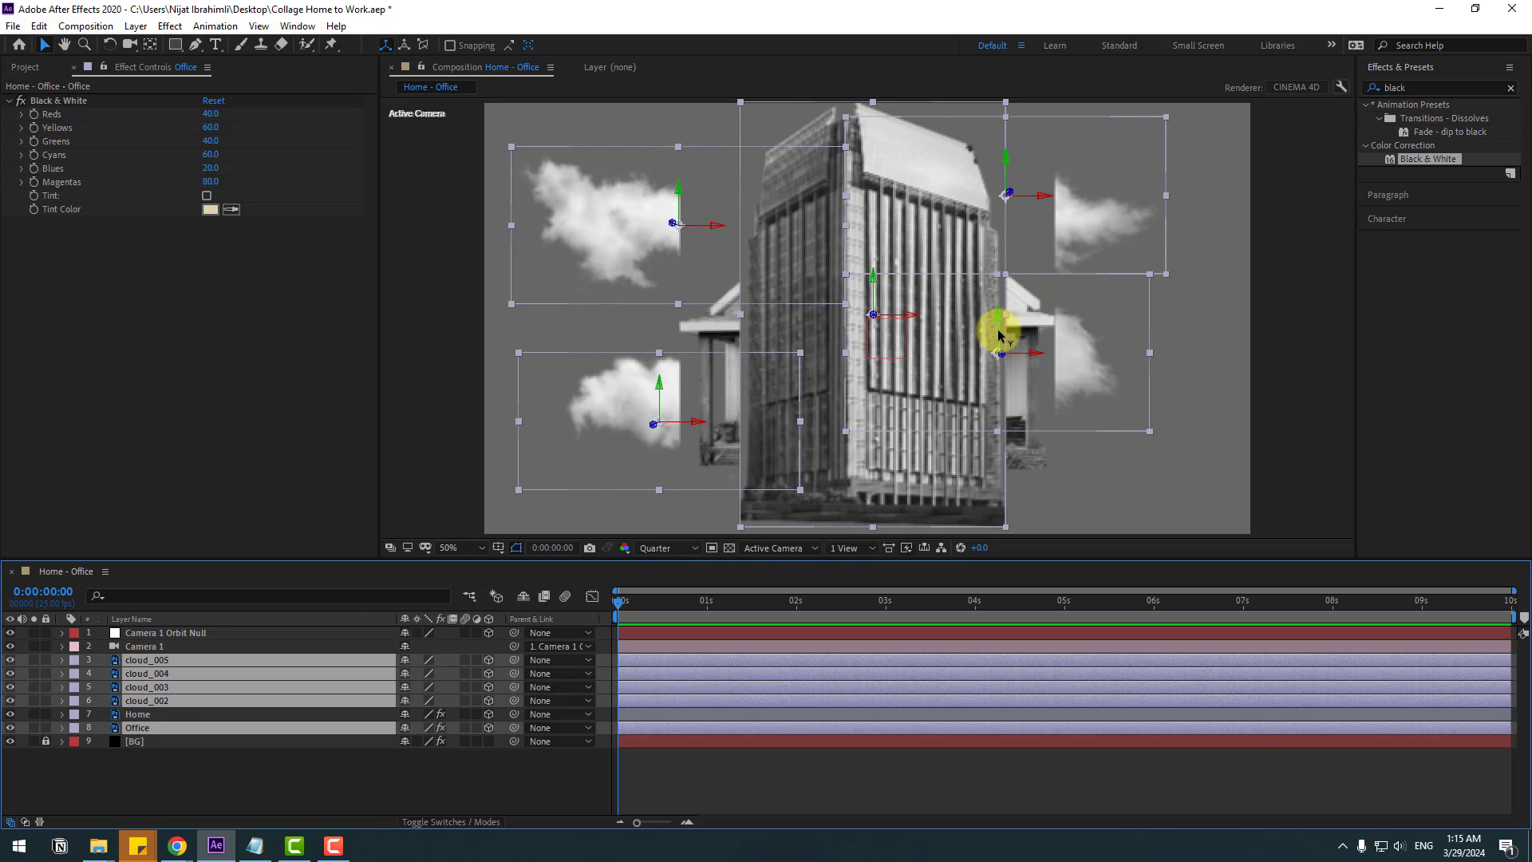
{"action": "key", "text": "comma"}
{"action": "key", "text": "comma"}
{"action": "key", "text": "comma"}
{"action": "key", "text": "comma"}
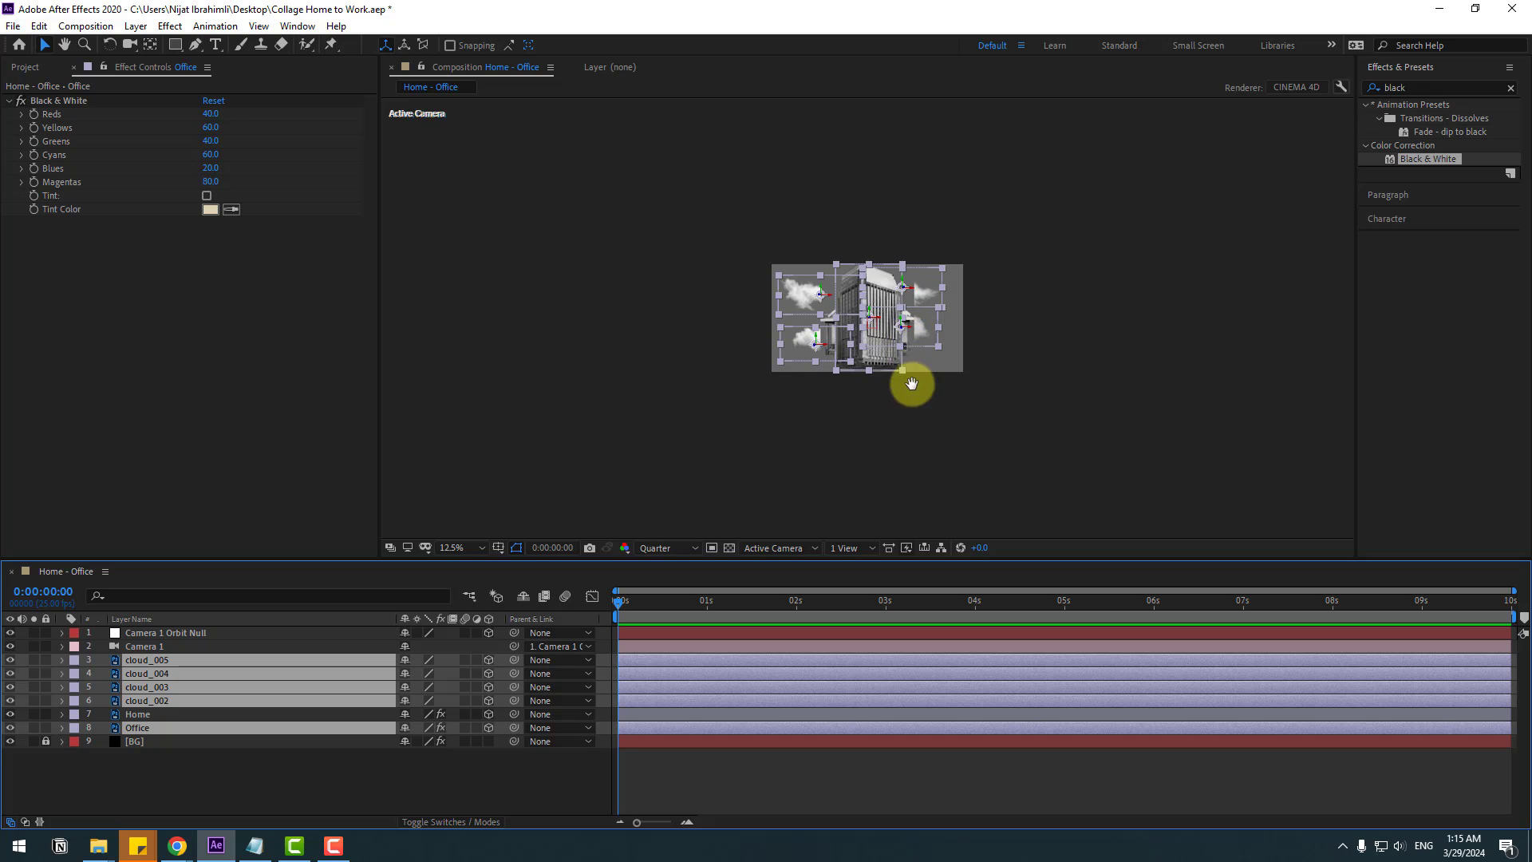
{"action": "left_click_drag", "start_coordinate": [912, 384], "coordinate": [883, 388]}
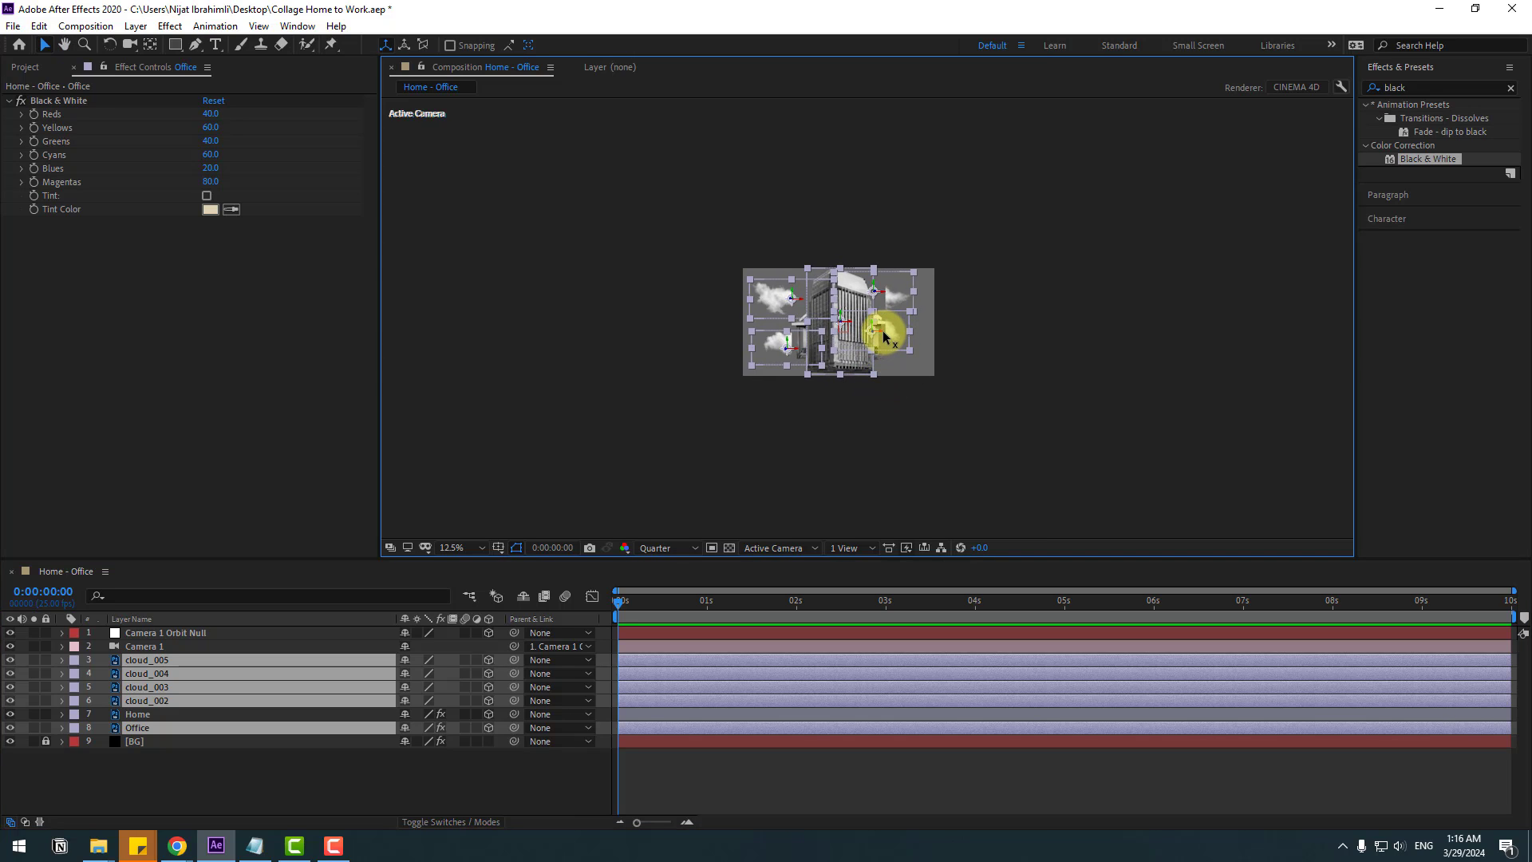
{"action": "left_click_drag", "start_coordinate": [883, 336], "coordinate": [931, 334]}
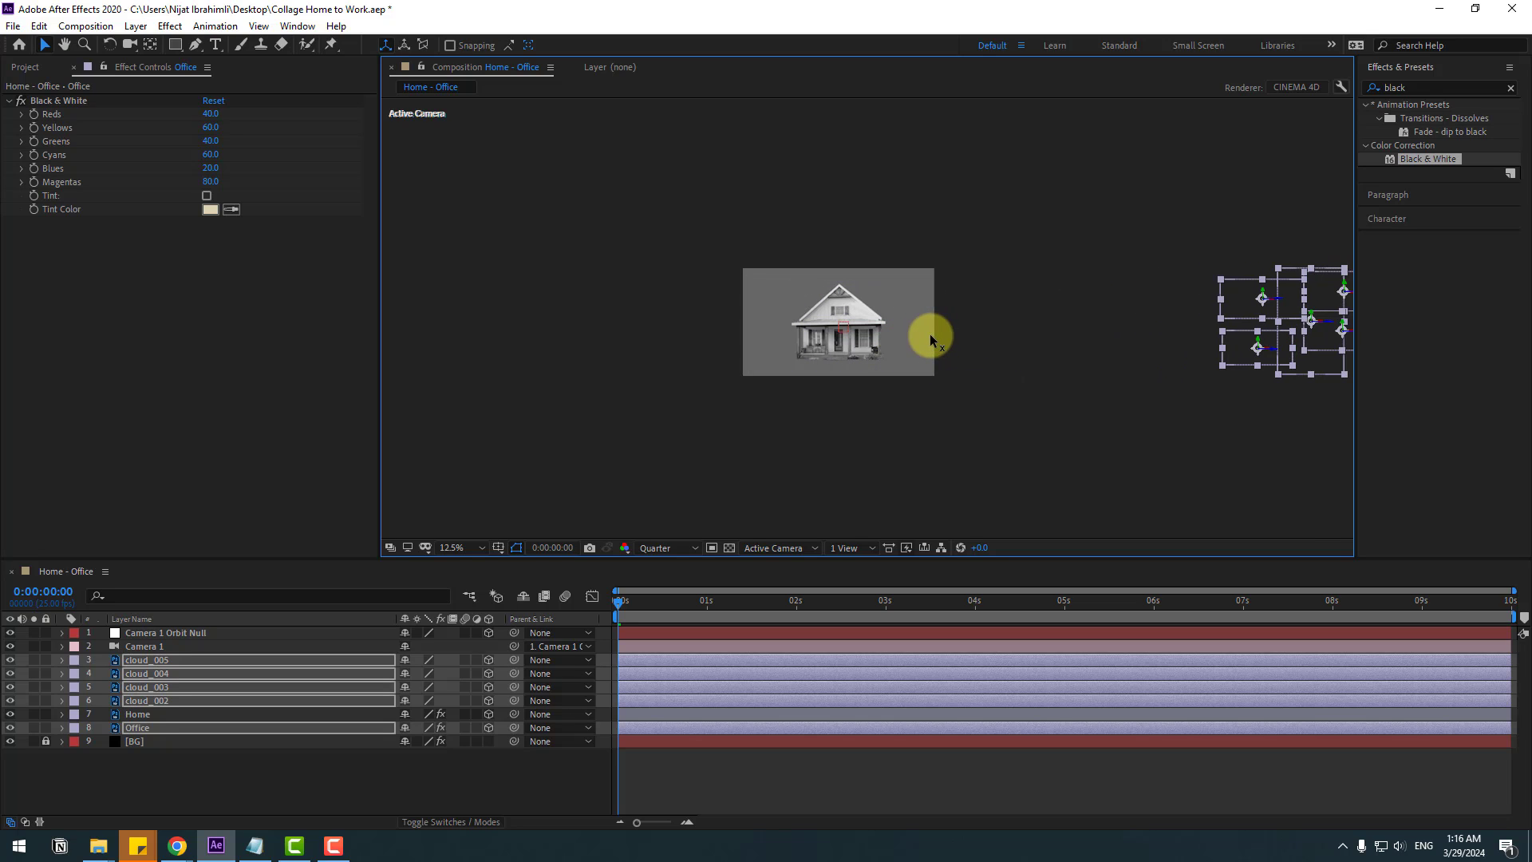
{"action": "left_click", "coordinate": [154, 782]}
{"action": "key", "text": "period"}
{"action": "left_click", "coordinate": [592, 472]}
{"action": "key", "text": "period"}
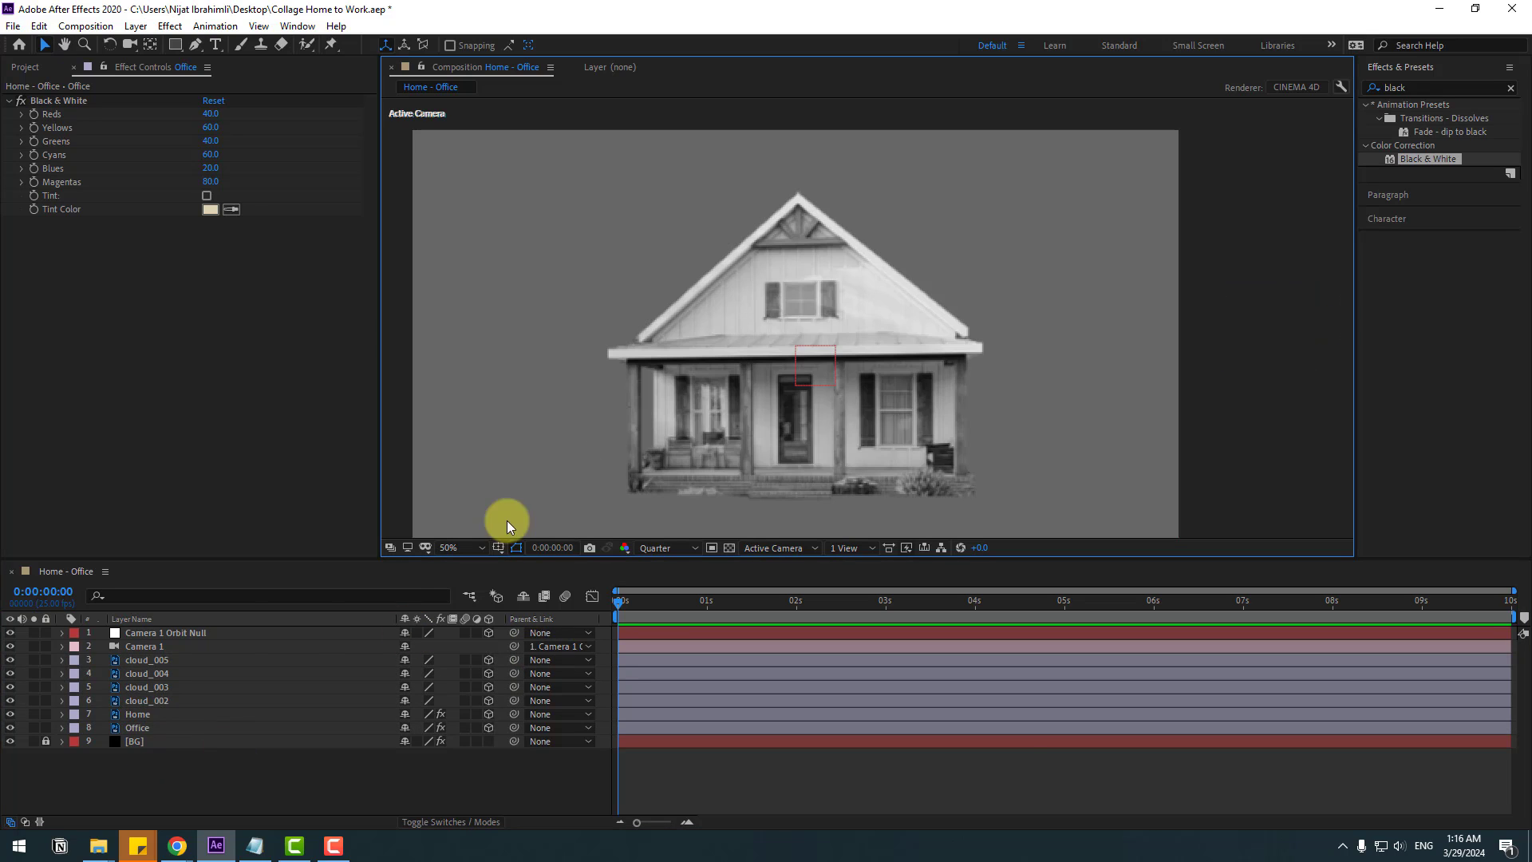
Step: Shift the camera orbit null's X position to about -428 and set a starting Position keyframe at 0 seconds
{"action": "left_click", "coordinate": [152, 634]}
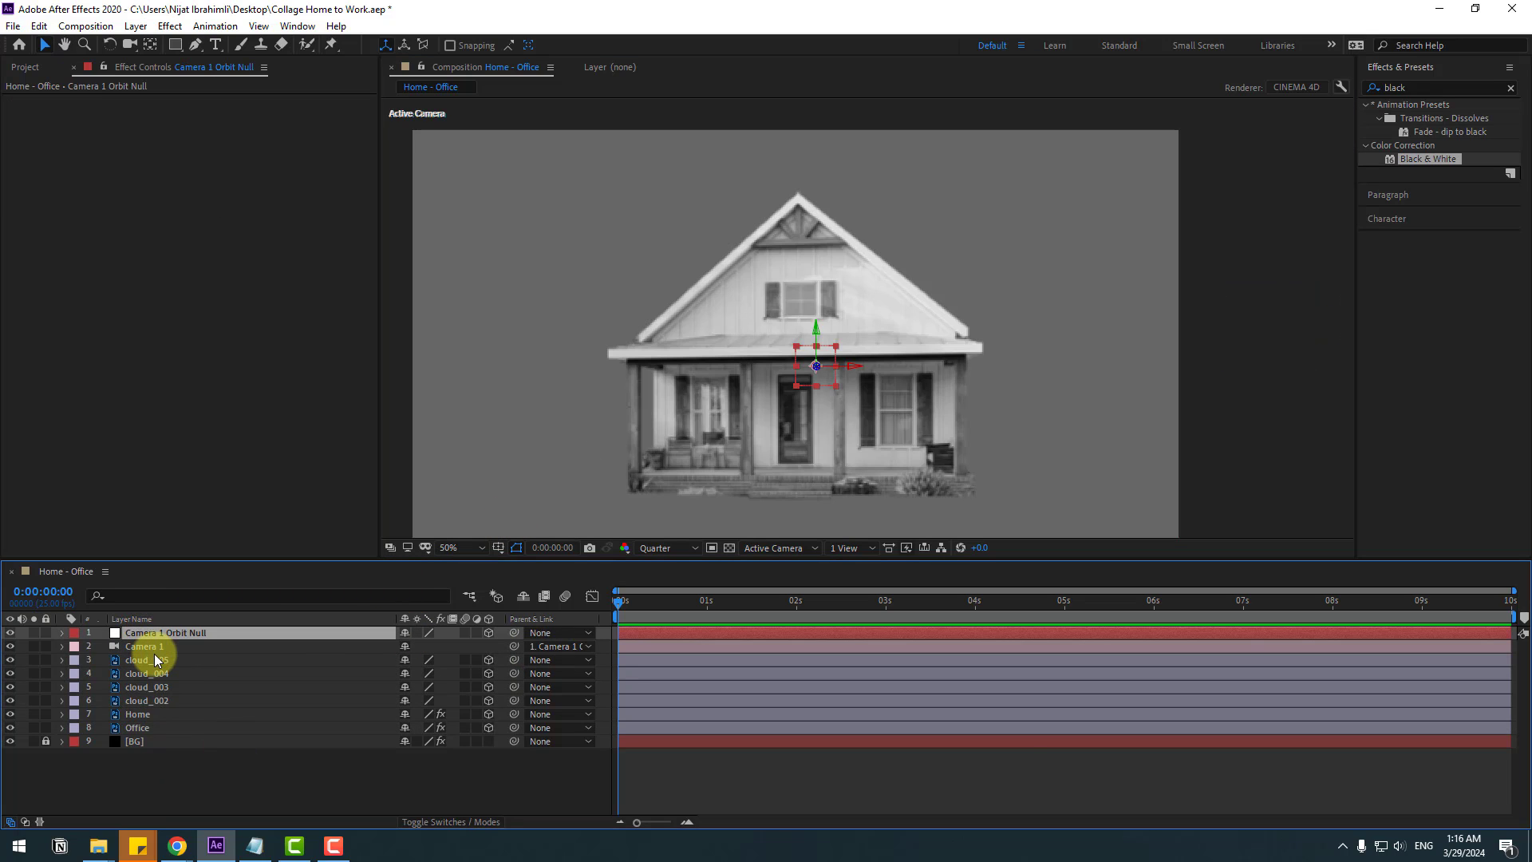
{"action": "key", "text": "p"}
{"action": "left_click_drag", "start_coordinate": [425, 654], "coordinate": [213, 643]}
{"action": "left_click", "coordinate": [113, 654]}
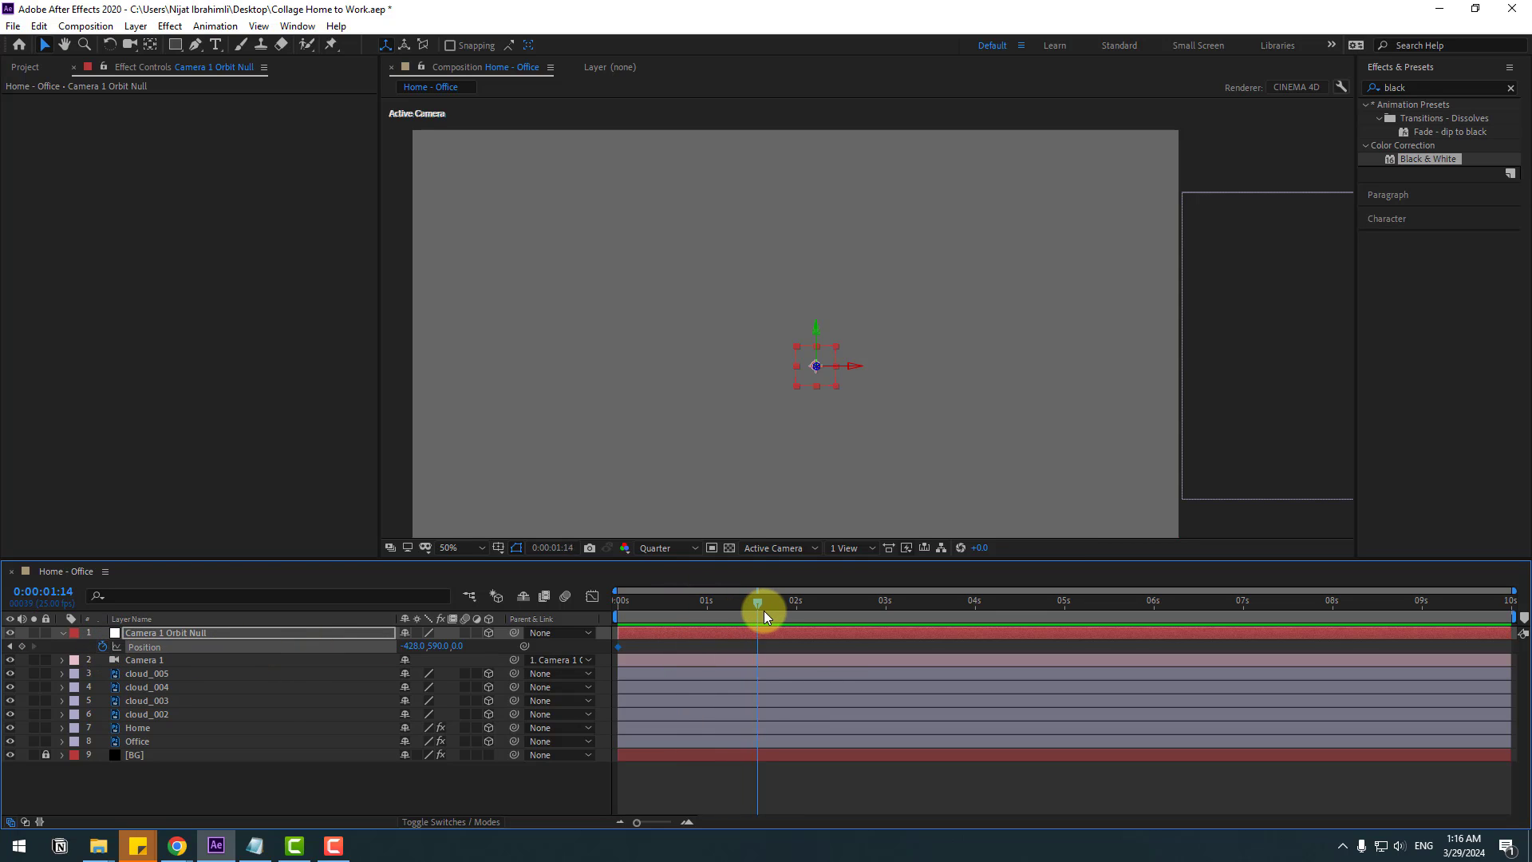
Step: Keyframe the orbit null's X position at 1012 at 0:00:01:16, centering the house with the title/action-safe guides shown
{"action": "left_click_drag", "start_coordinate": [411, 648], "coordinate": [514, 633]}
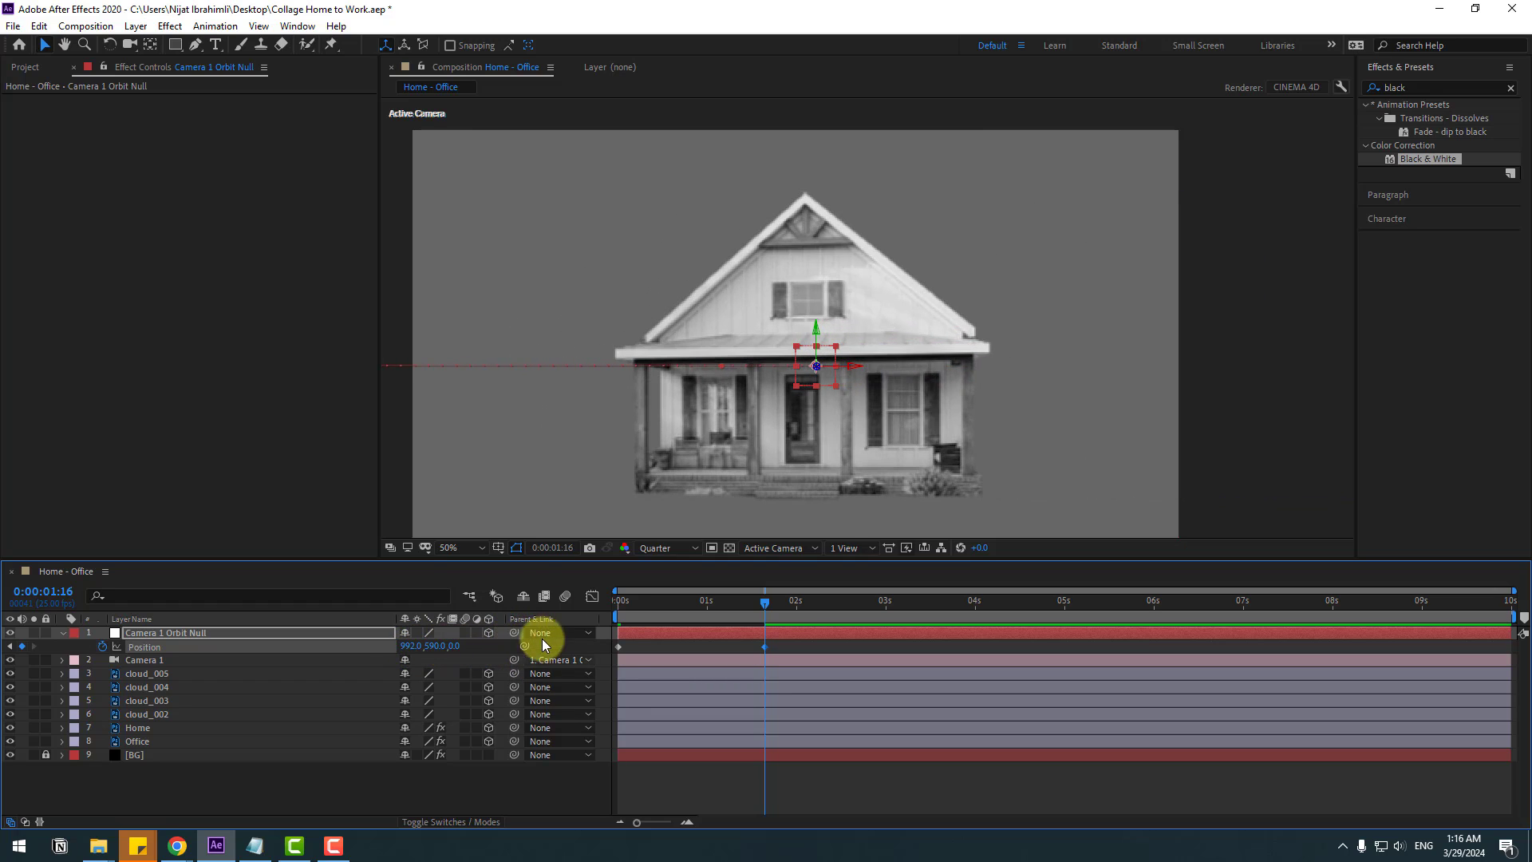
{"action": "left_click", "coordinate": [498, 549]}
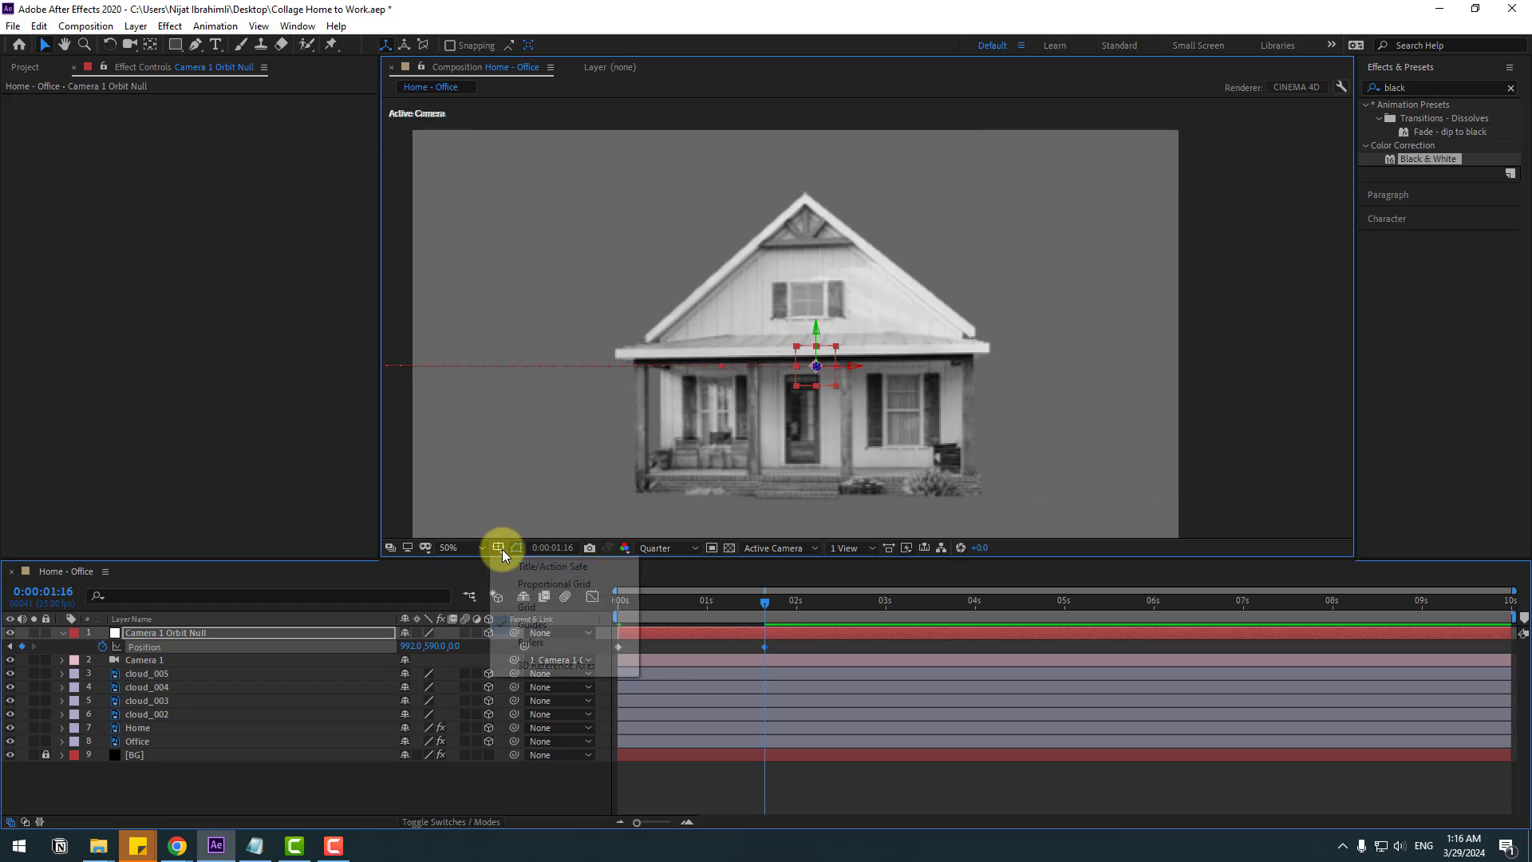
{"action": "left_click", "coordinate": [555, 567]}
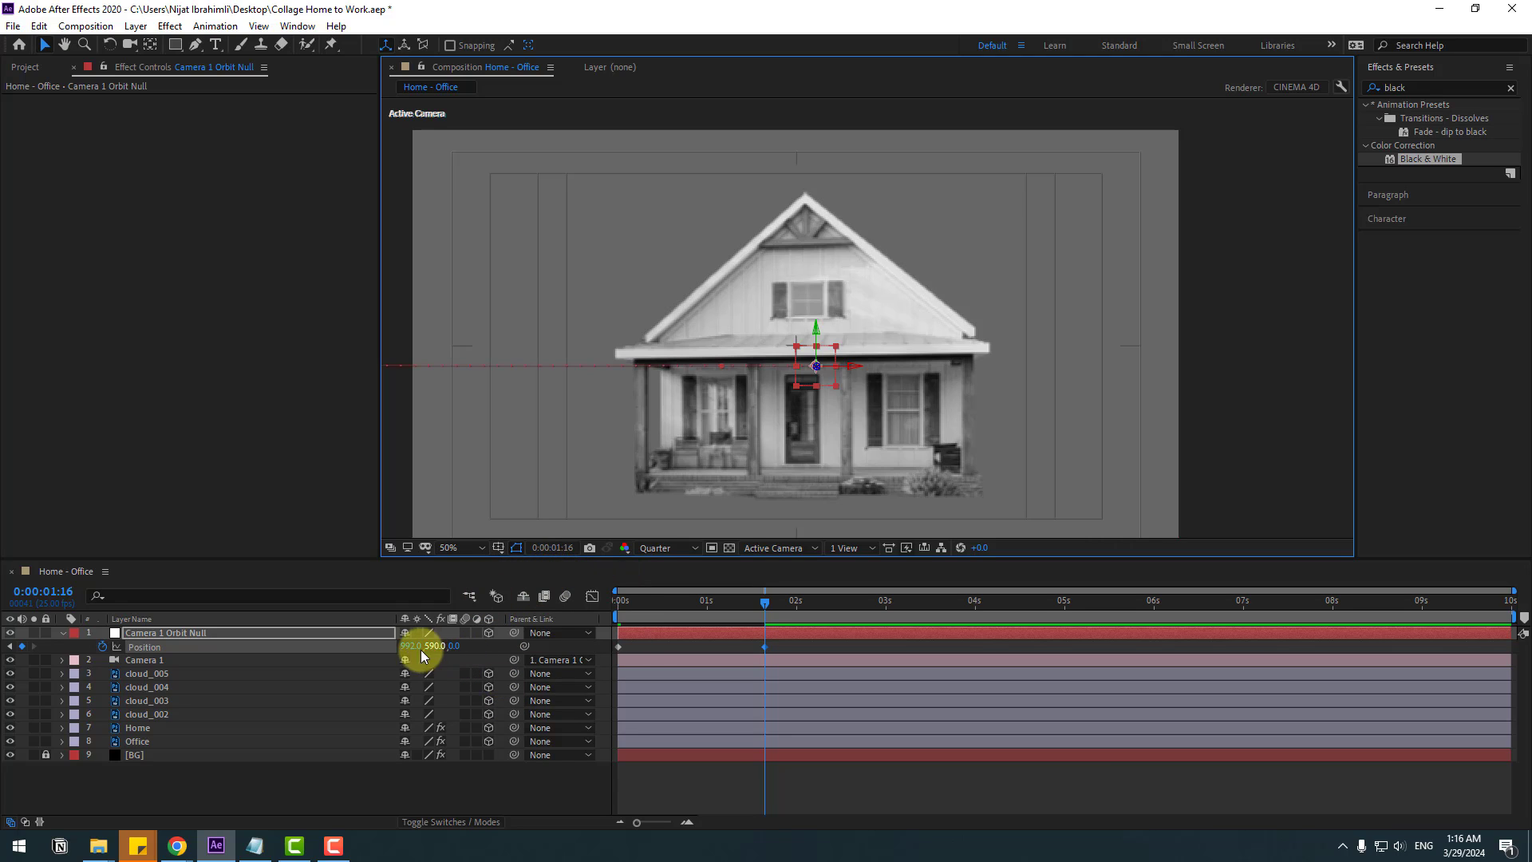
{"action": "mouse_move", "coordinate": [421, 651]}
{"action": "left_mouse_down"}
{"action": "mouse_move", "coordinate": [407, 645]}
{"action": "mouse_move", "coordinate": [427, 645]}
{"action": "left_mouse_up"}
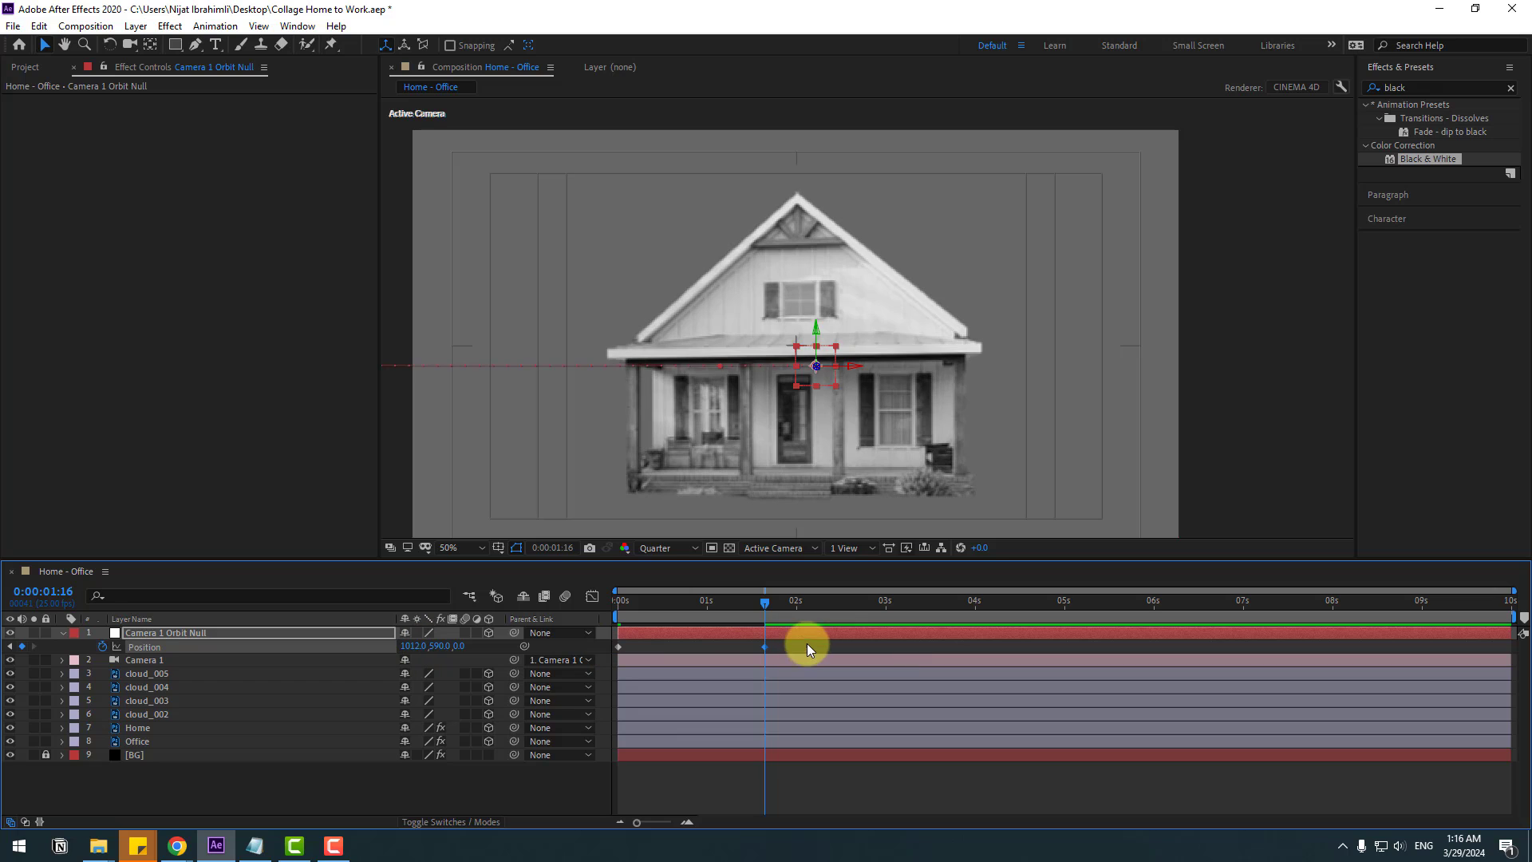
Step: Apply Easy Ease to both Position keyframes of the orbit null and save the project
{"action": "left_click", "coordinate": [618, 646], "text": "shift"}
{"action": "right_click", "coordinate": [618, 648]}
{"action": "mouse_move", "coordinate": [630, 644]}
{"action": "left_click", "coordinate": [887, 692]}
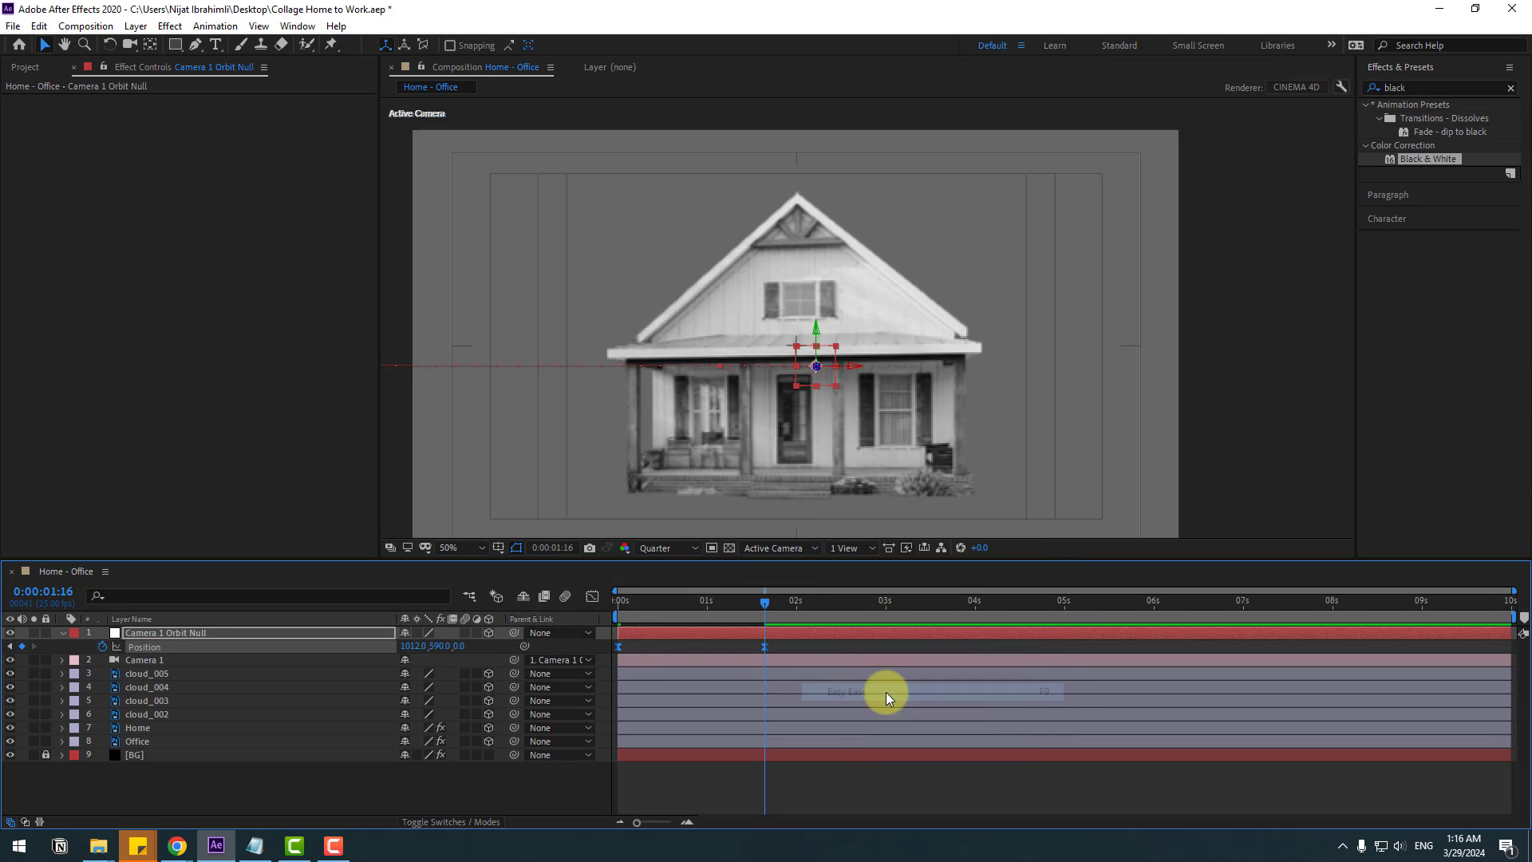
{"action": "key", "text": "ctrl+s"}
Step: Reshape the orbit null's speed curve to peak early with a long slowdown, and preview the camera move
{"action": "left_click", "coordinate": [593, 598]}
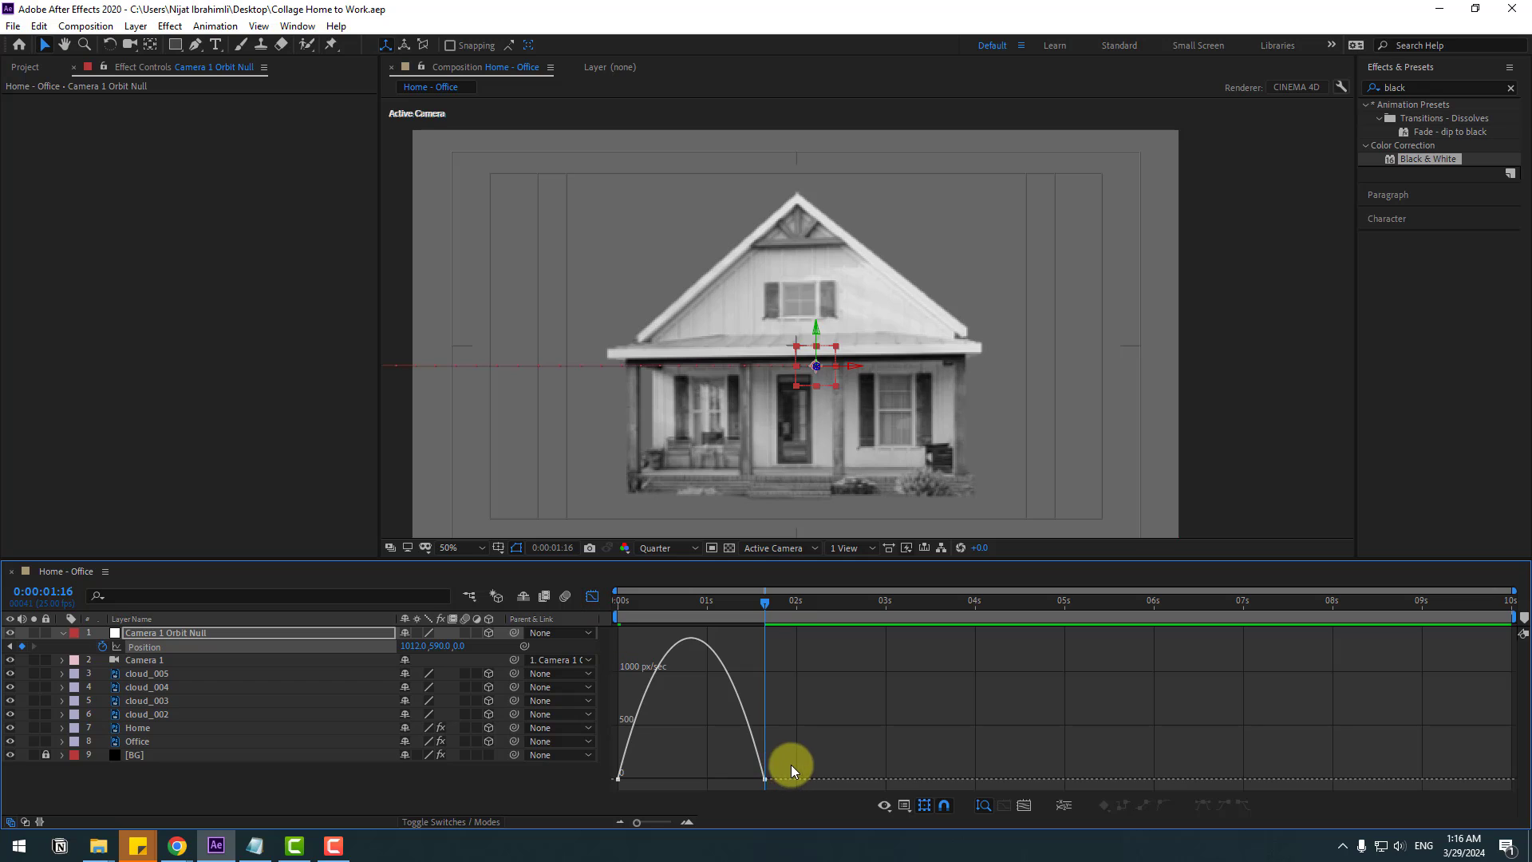
{"action": "left_click_drag", "start_coordinate": [738, 780], "coordinate": [663, 786]}
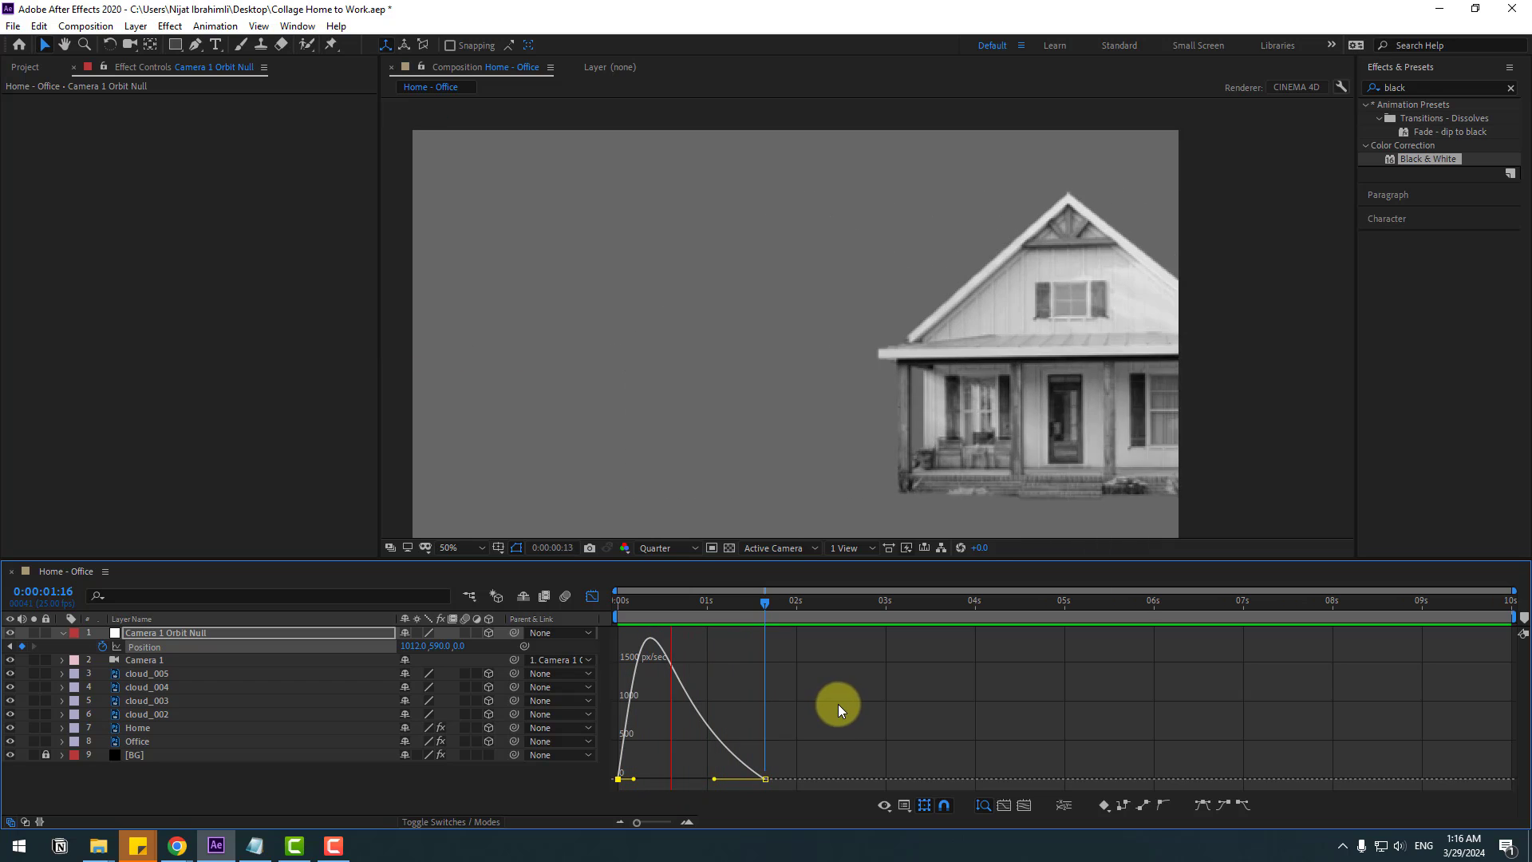
{"action": "key", "text": "space"}
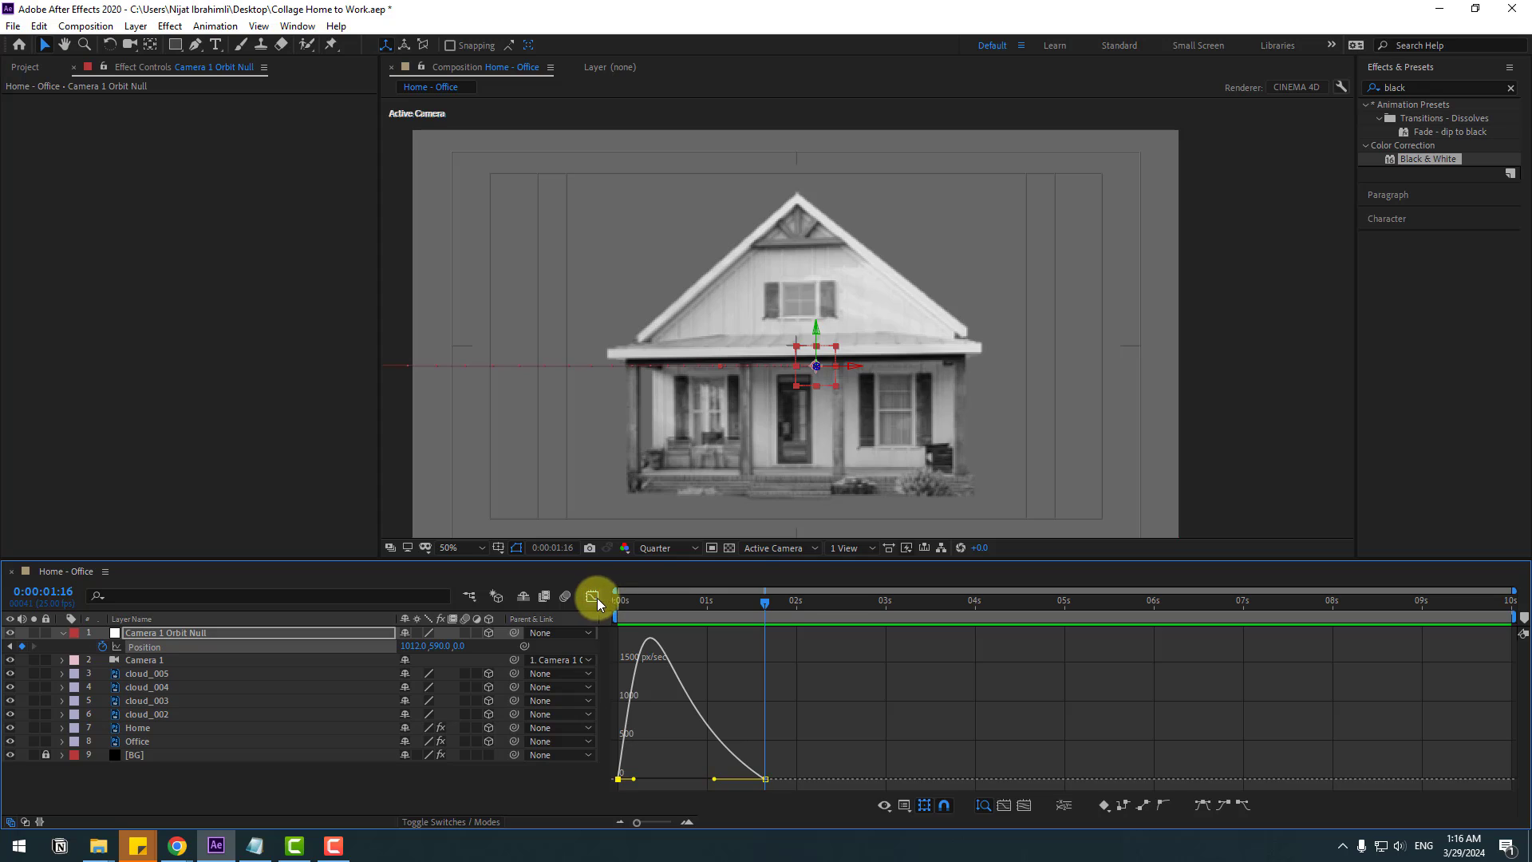
{"action": "left_click", "coordinate": [592, 597]}
Step: Move the current time to 0:00:01:24 and set the Type tool's fill color to white
{"action": "left_click_drag", "start_coordinate": [769, 600], "coordinate": [794, 600]}
{"action": "left_click", "coordinate": [429, 779]}
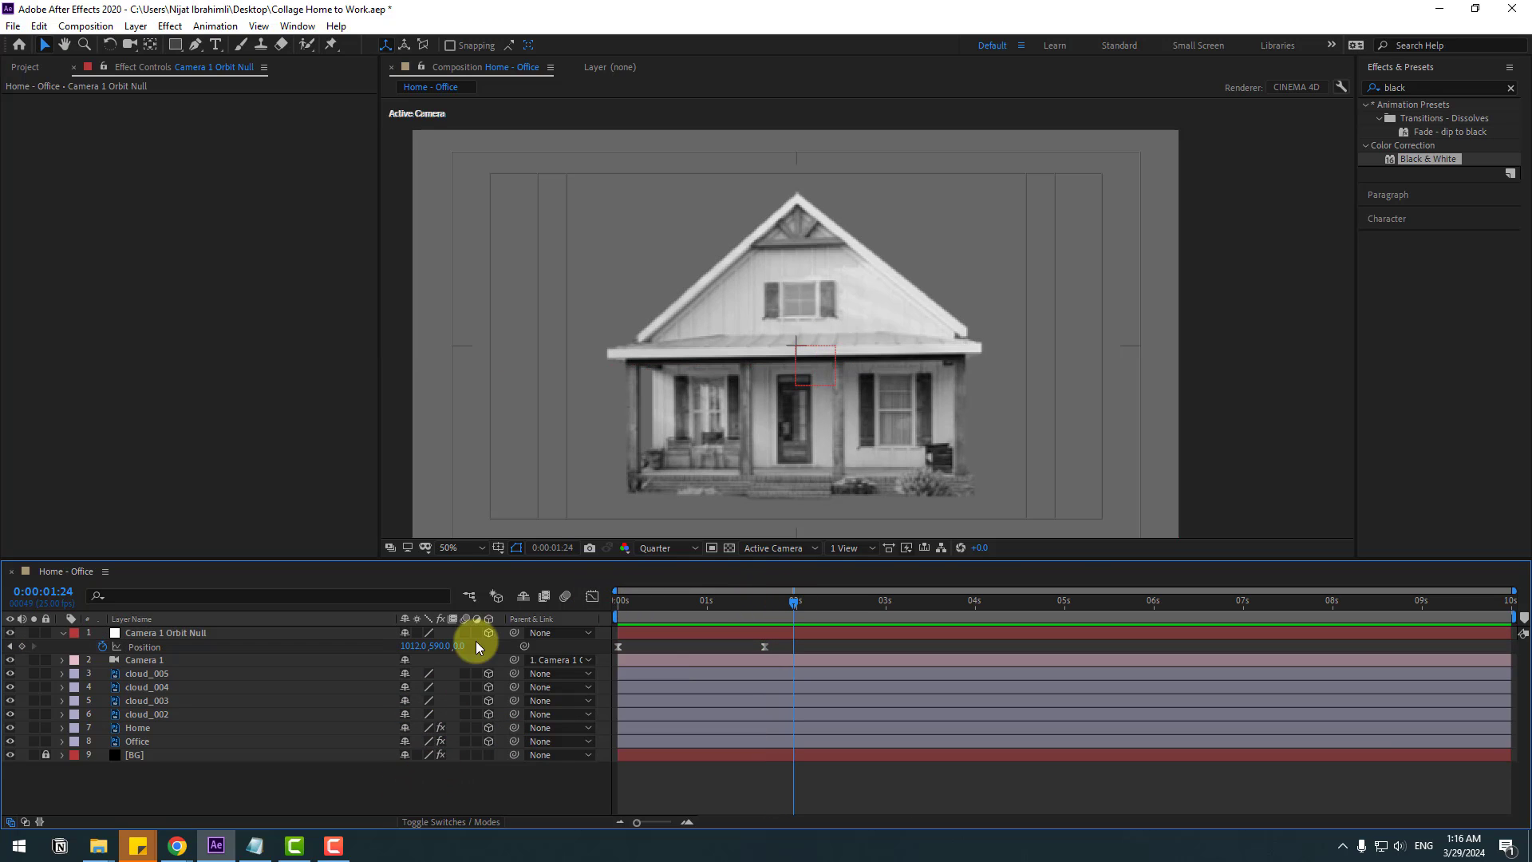
{"action": "left_click", "coordinate": [216, 45]}
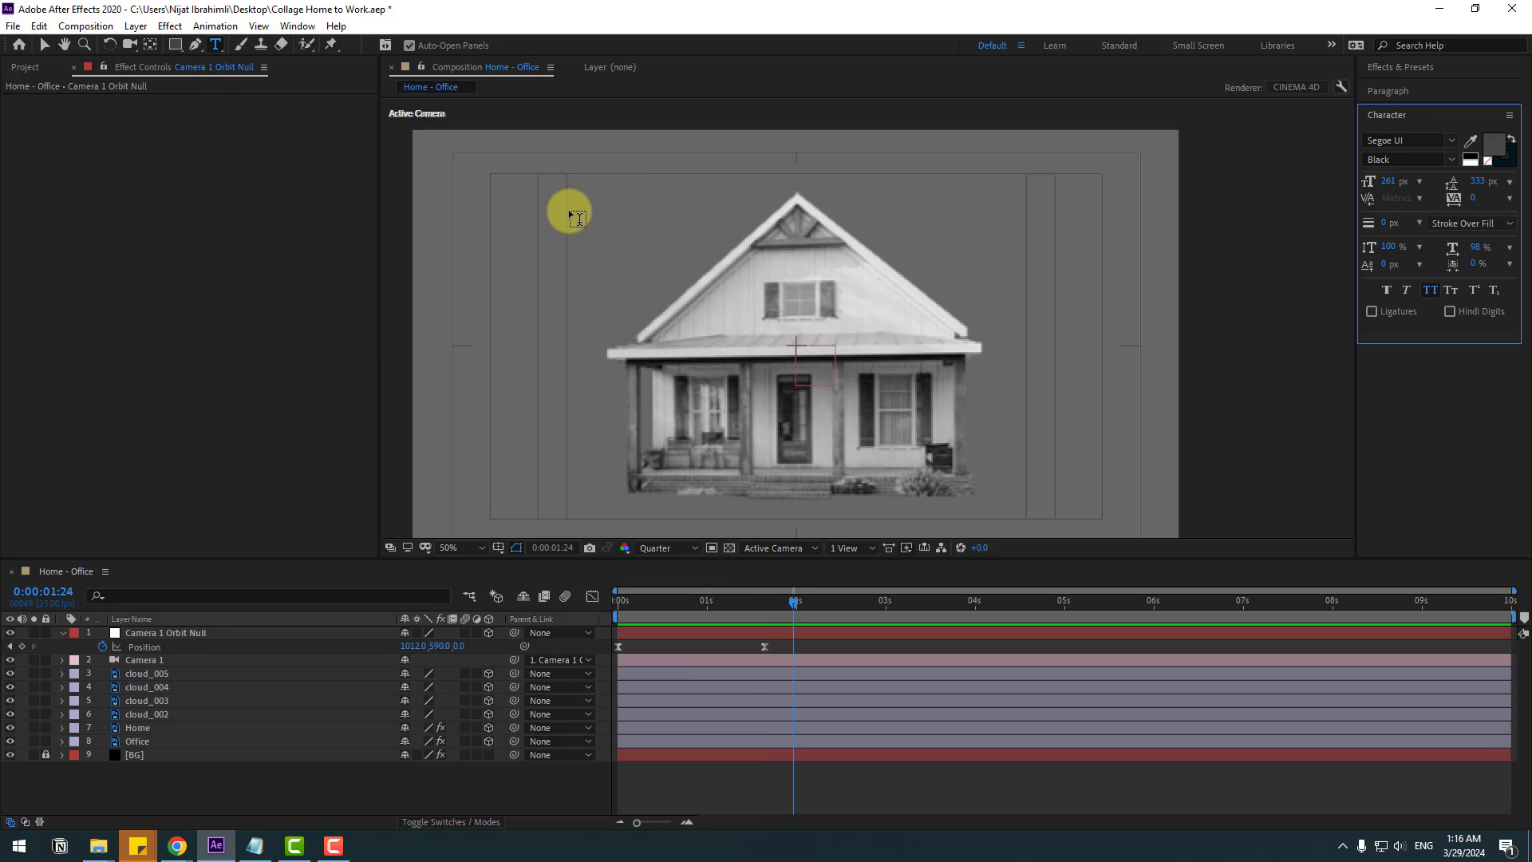
{"action": "left_click", "coordinate": [1492, 145]}
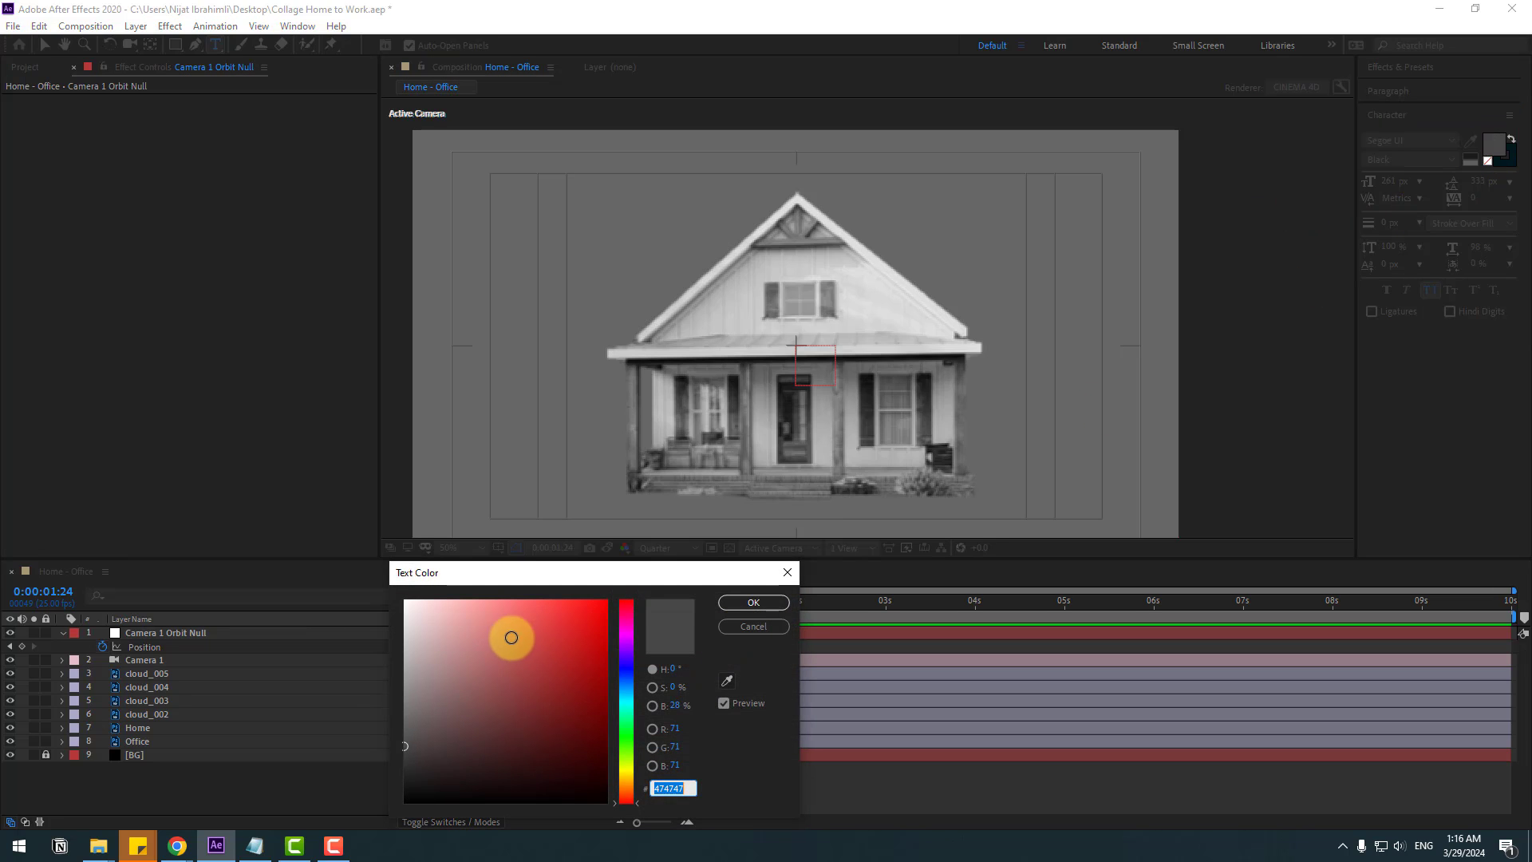
{"action": "left_click_drag", "start_coordinate": [509, 636], "coordinate": [380, 583]}
{"action": "left_click", "coordinate": [725, 601]}
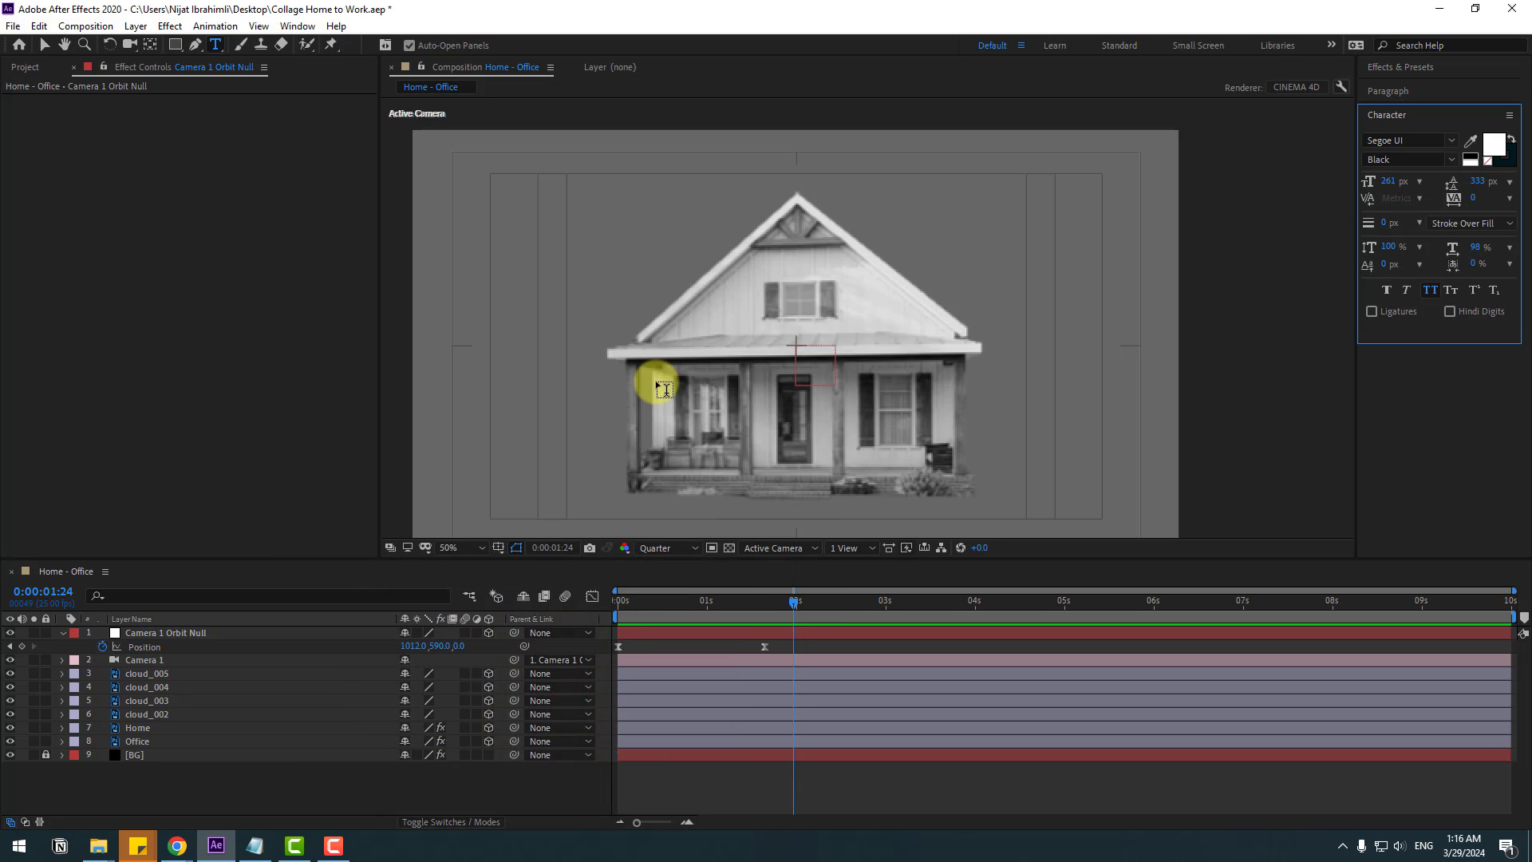
Step: Add a text layer reading HOME and place it centered over the top of the house roof
{"action": "left_click", "coordinate": [645, 167]}
{"action": "type", "text": "HOME"}
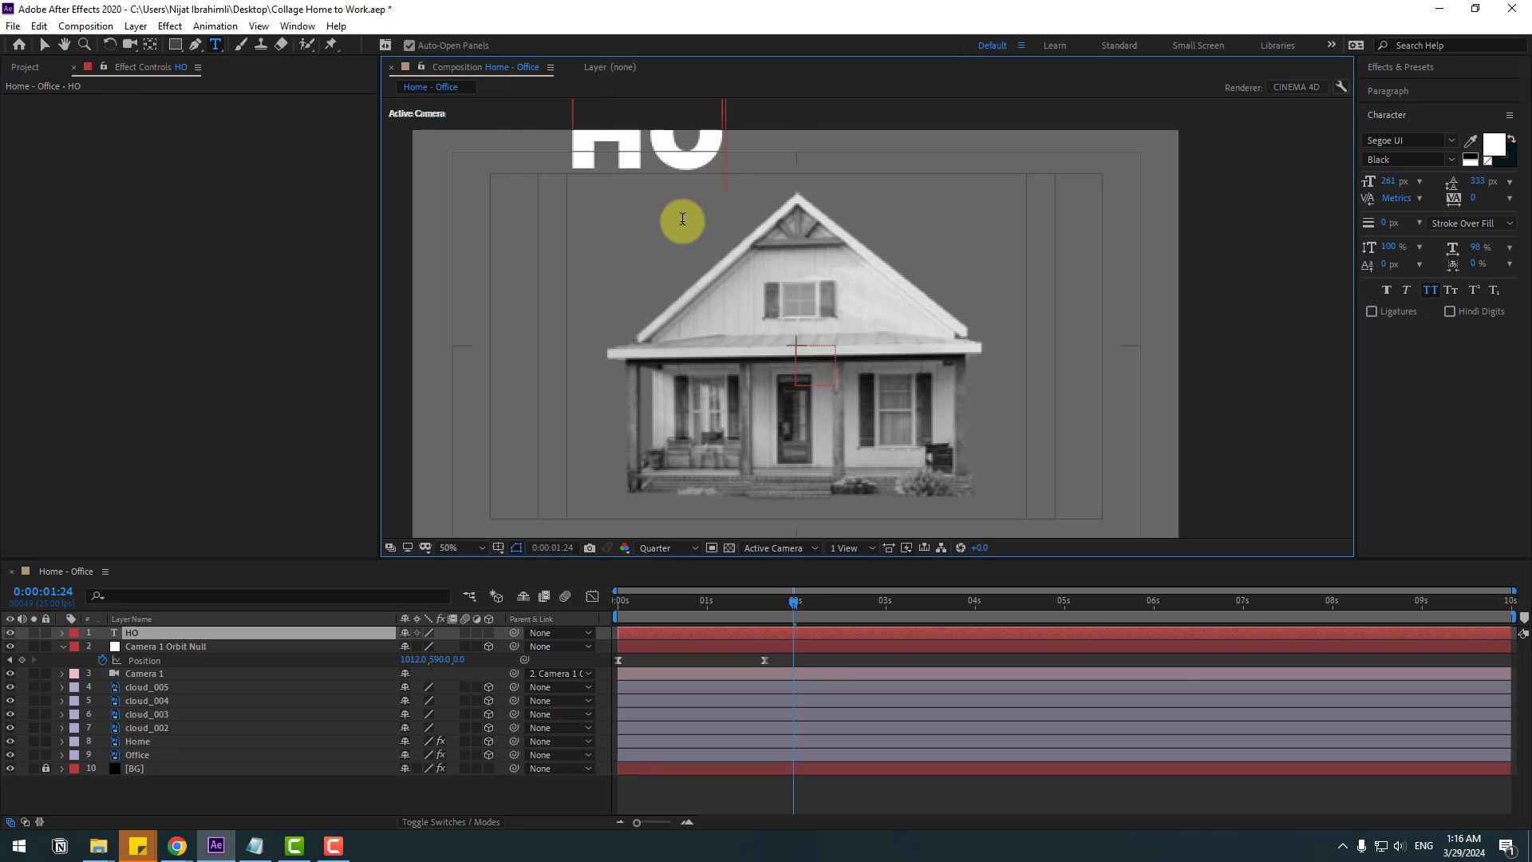
{"action": "left_click", "coordinate": [45, 49]}
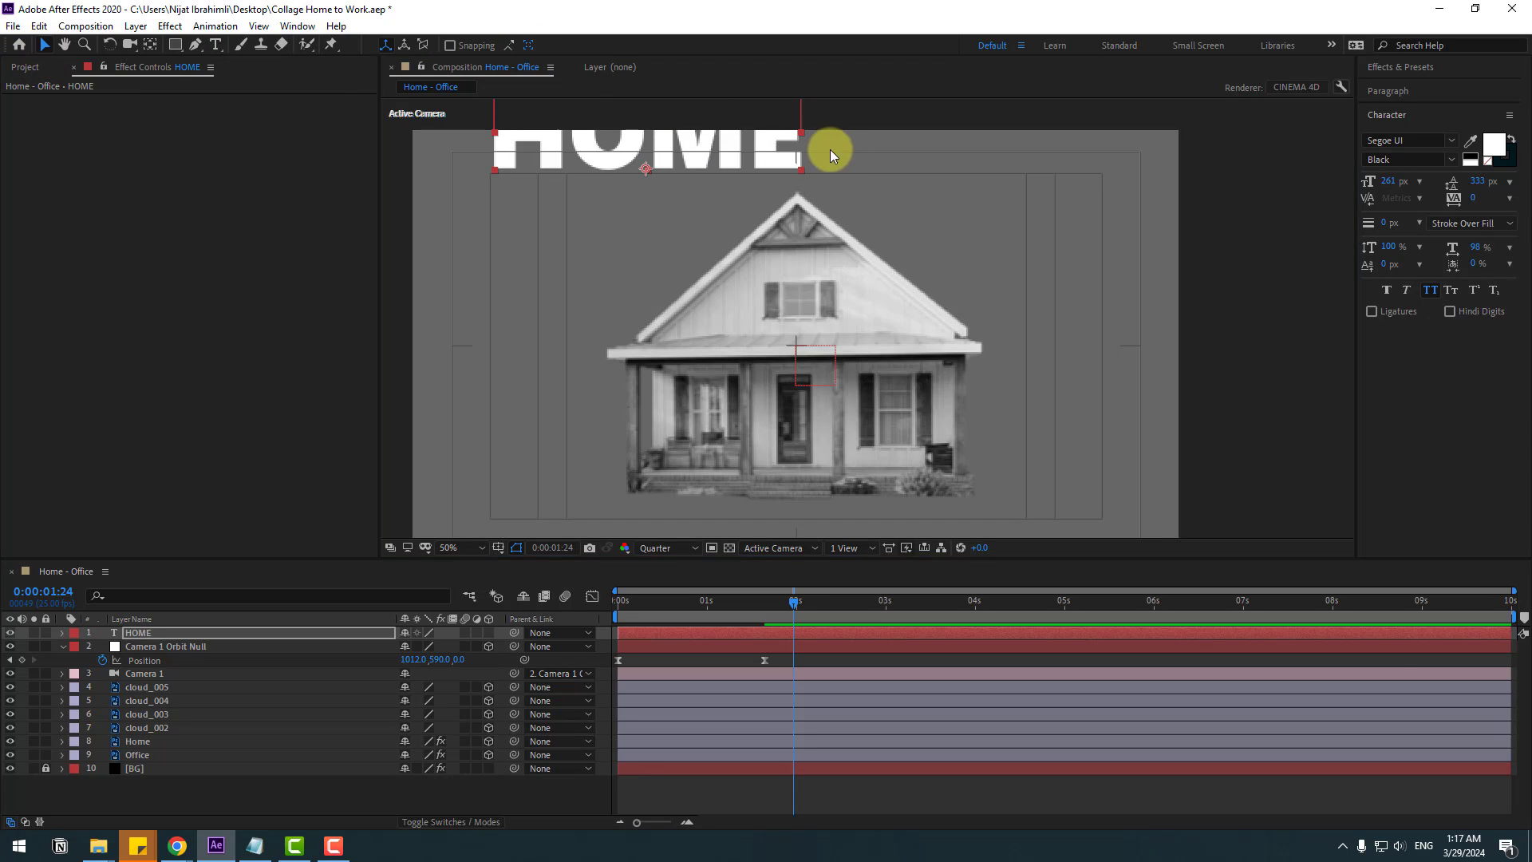
{"action": "left_click_drag", "start_coordinate": [718, 164], "coordinate": [849, 195]}
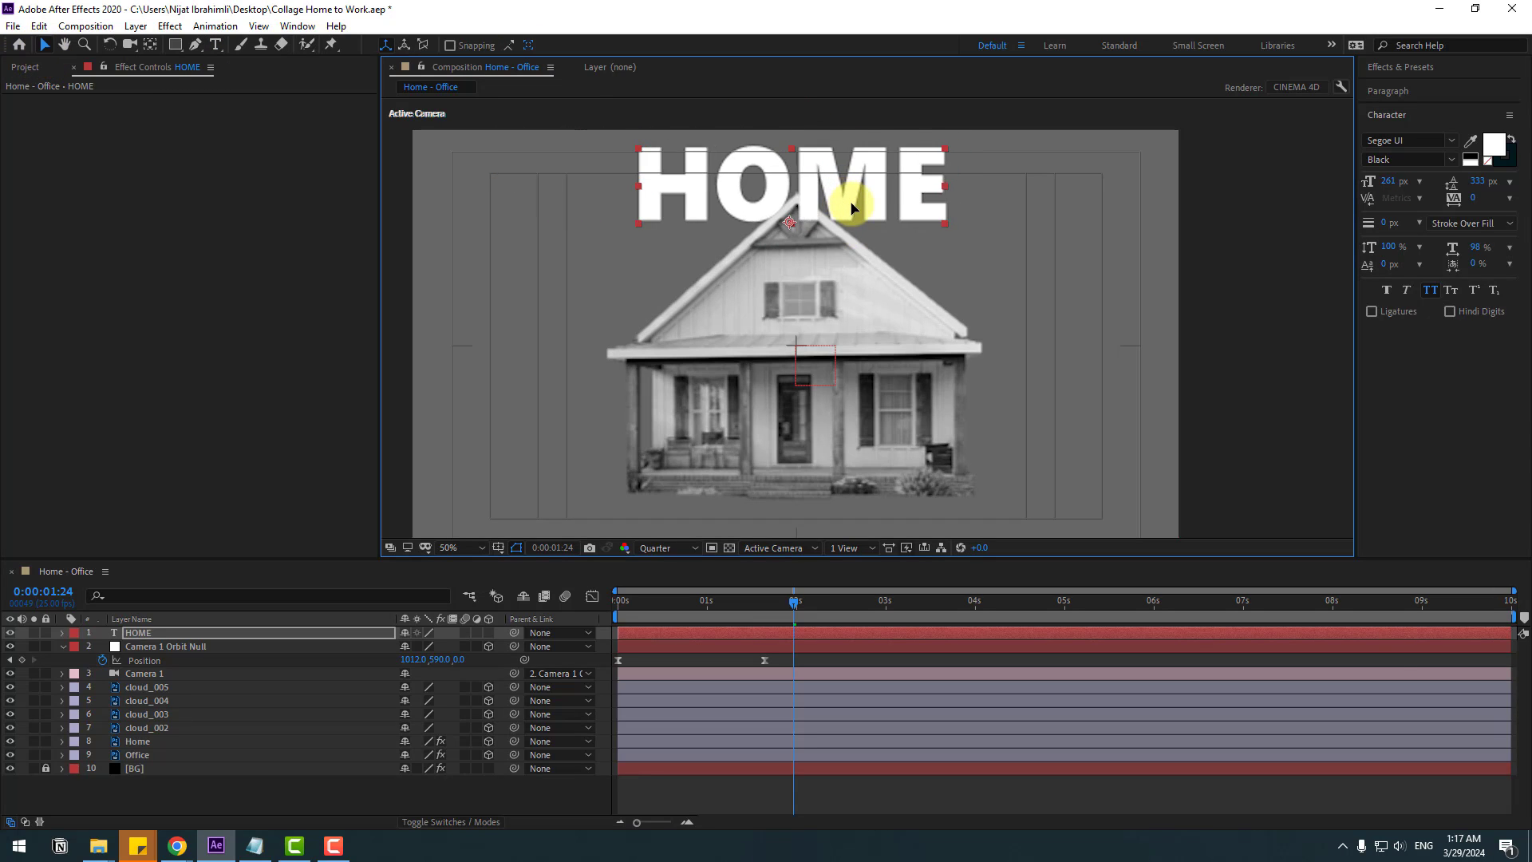
Step: Scale the Home layer to 84% and lower it so the roof clears the HOME text
{"action": "left_click", "coordinate": [137, 742]}
{"action": "key", "text": "s"}
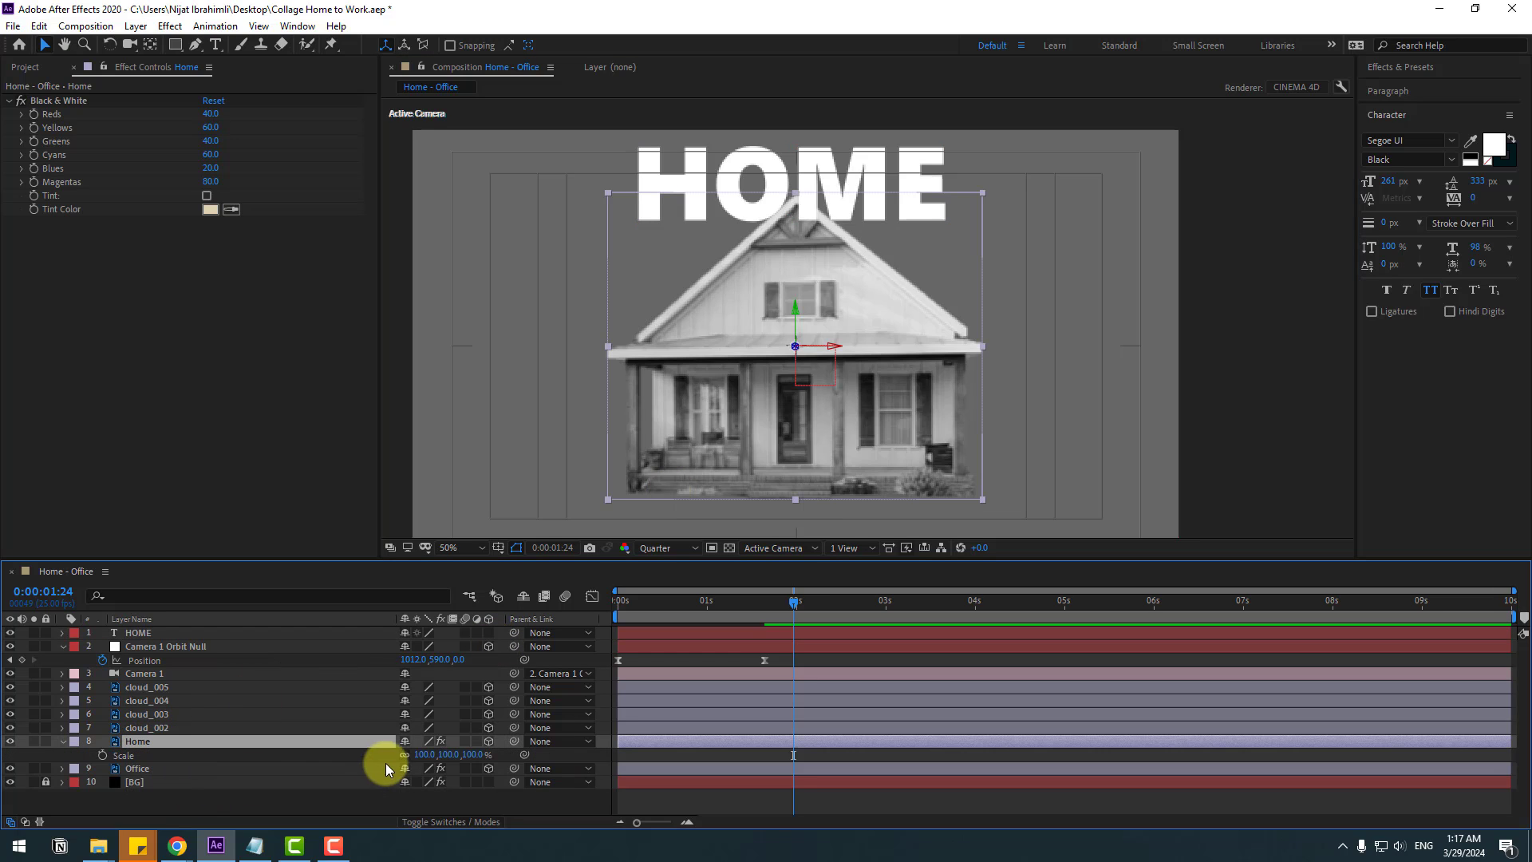
{"action": "left_click_drag", "start_coordinate": [422, 756], "coordinate": [415, 754]}
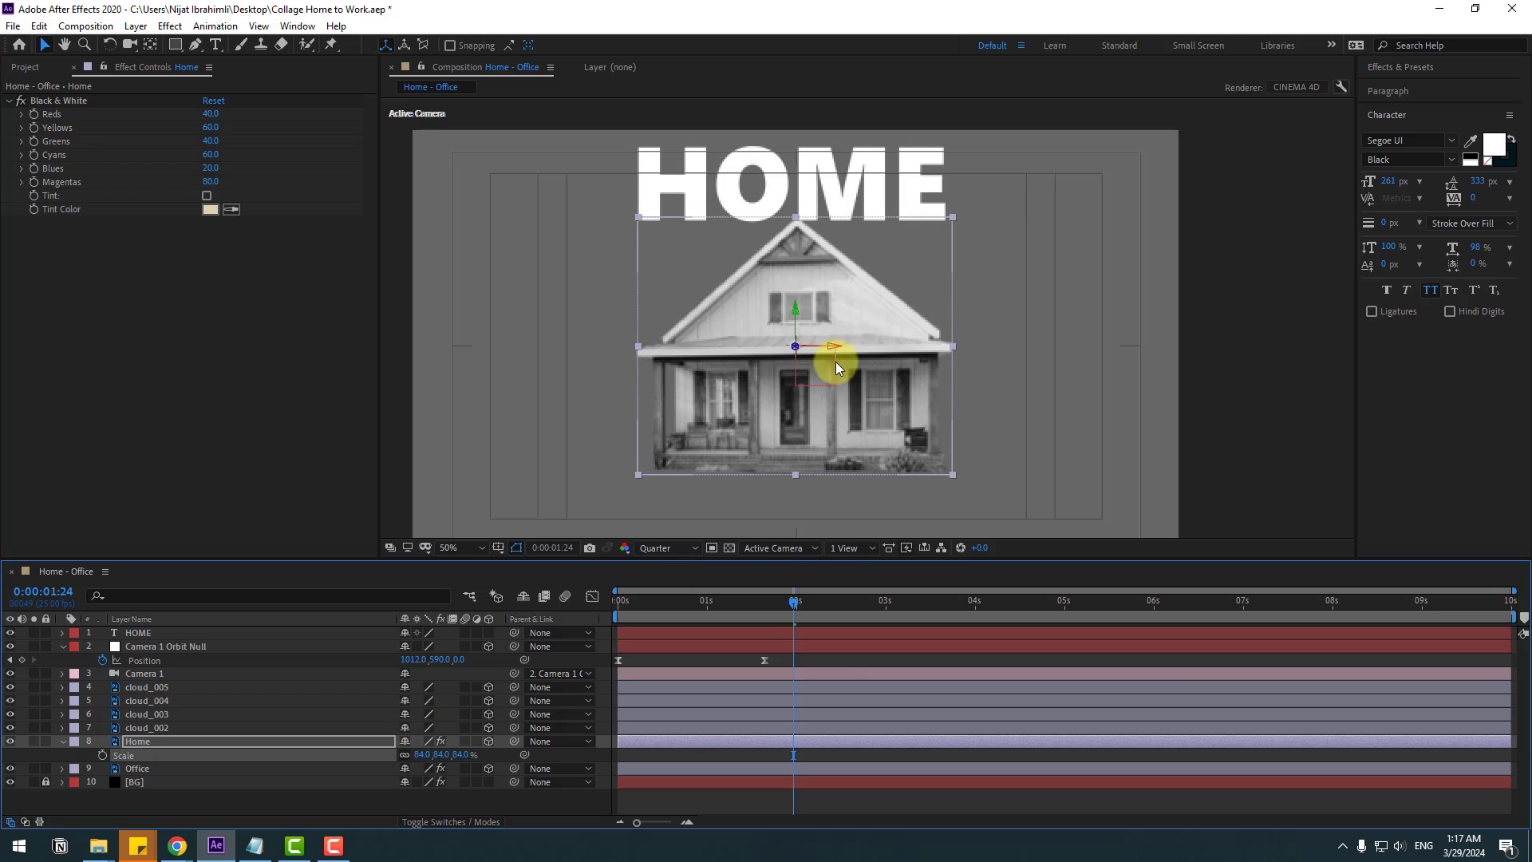
{"action": "left_click_drag", "start_coordinate": [795, 313], "coordinate": [793, 350]}
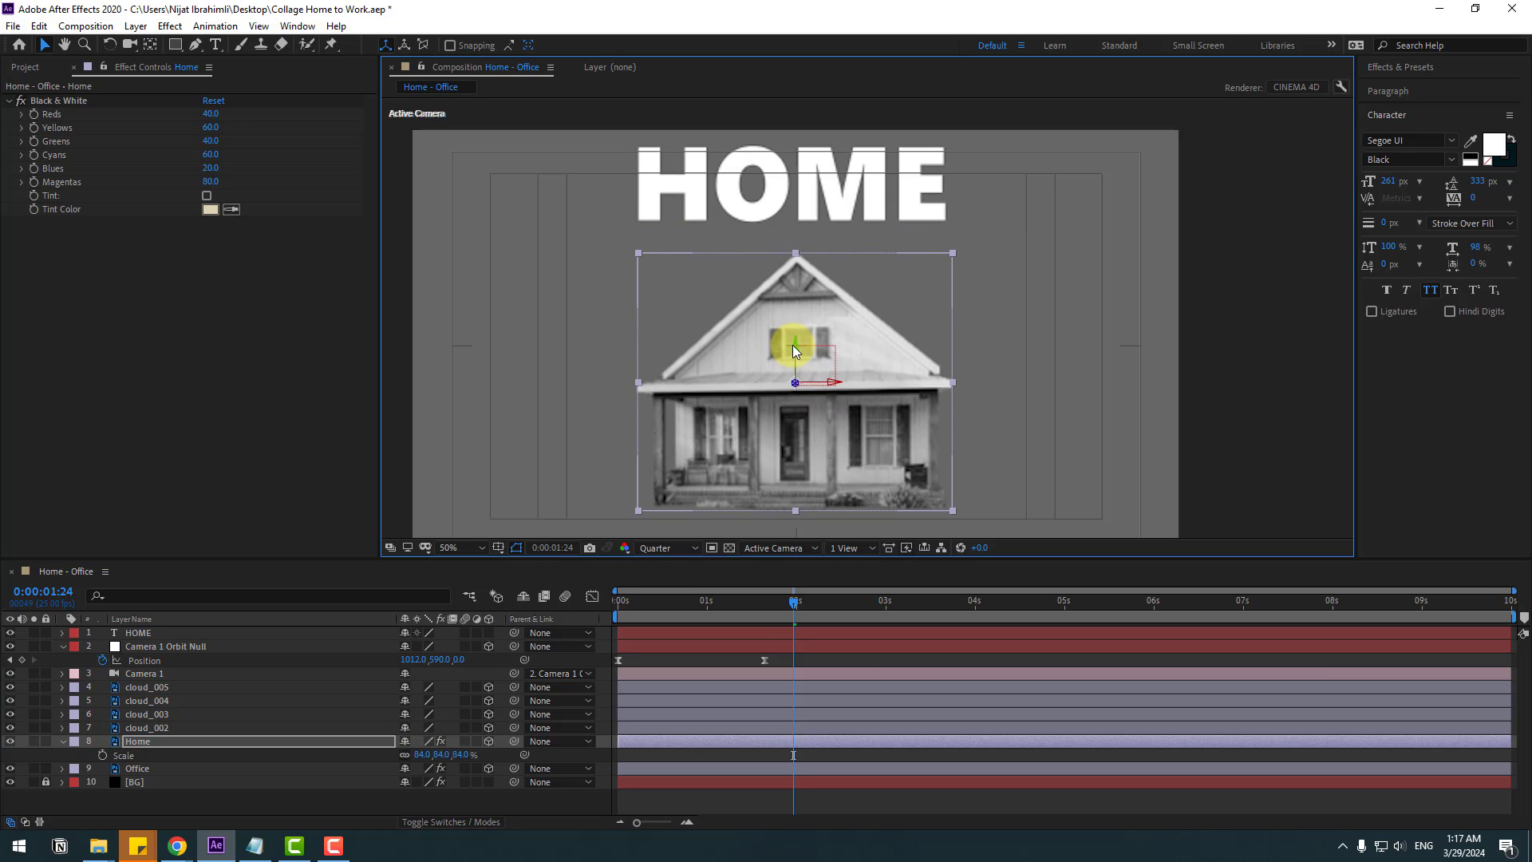
{"action": "left_click", "coordinate": [64, 743]}
Step: Set the HOME text's font size to 218 px and reposition it centered just above the roof peak
{"action": "left_click", "coordinate": [814, 217]}
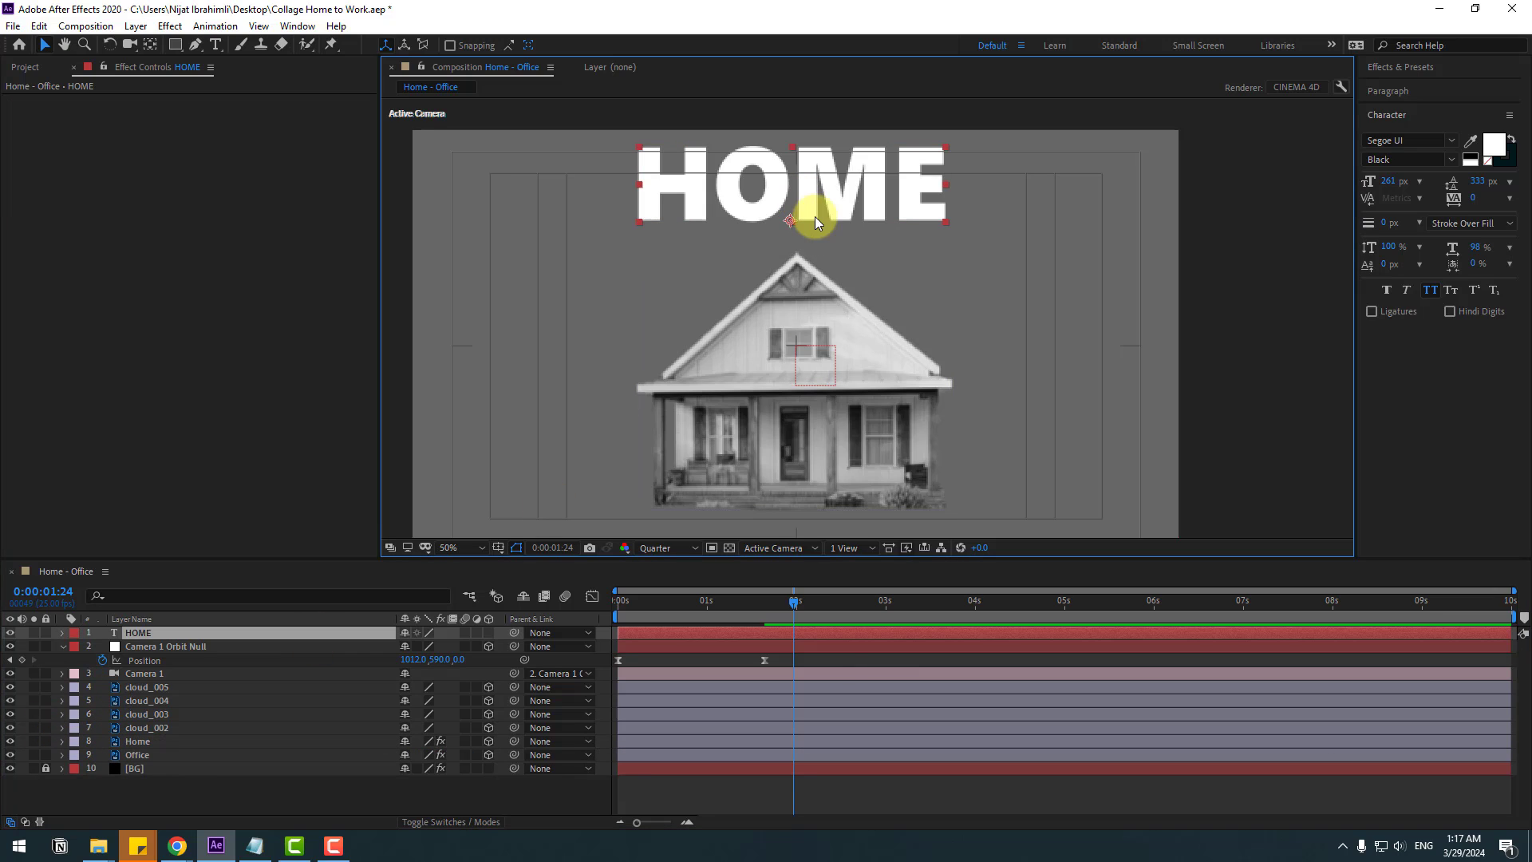
{"action": "left_click_drag", "start_coordinate": [1391, 184], "coordinate": [1353, 186]}
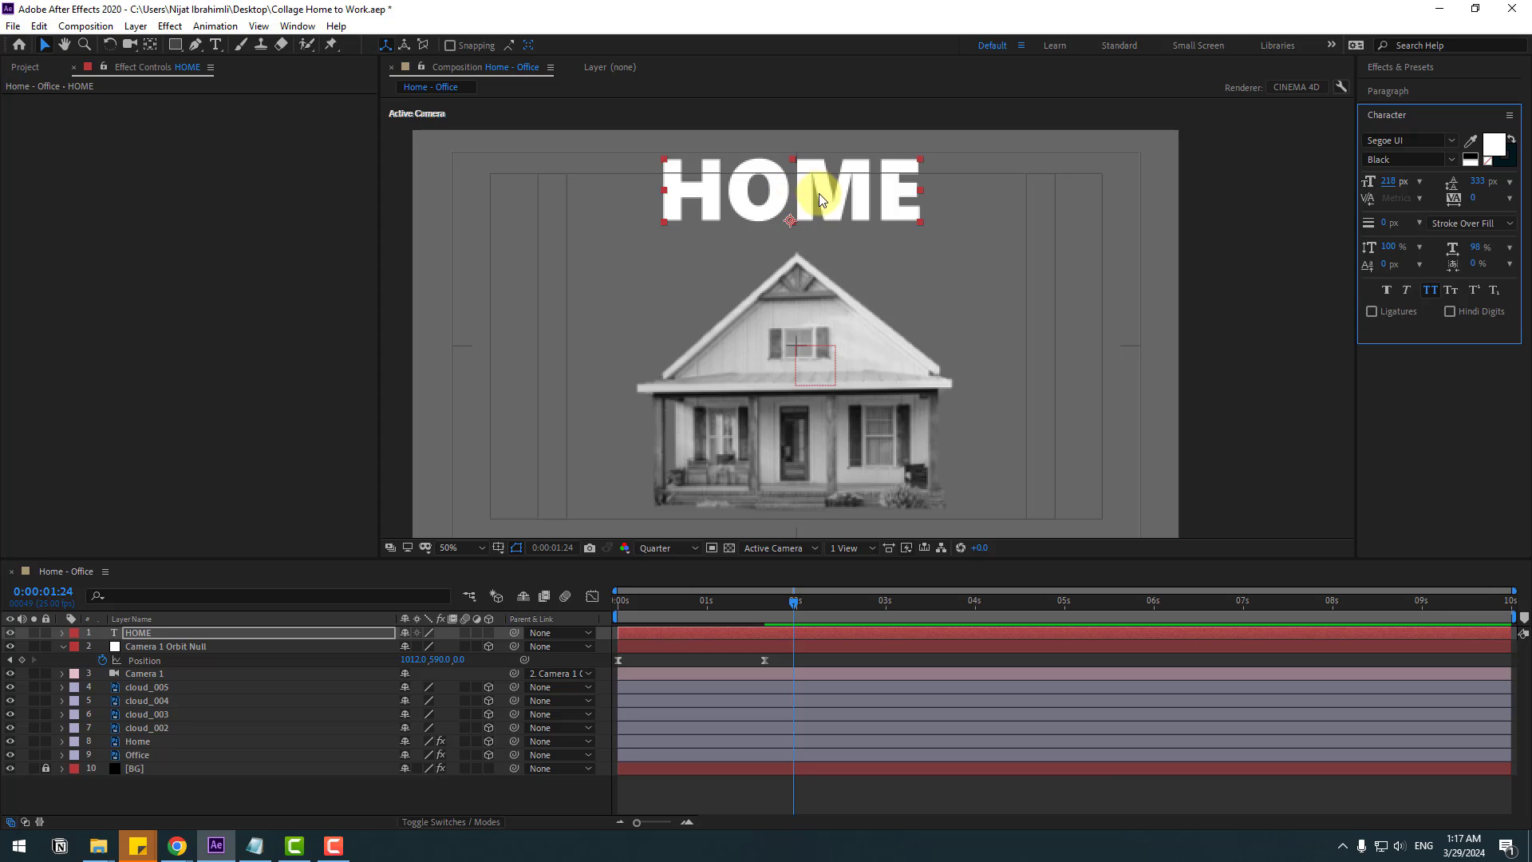
{"action": "left_click_drag", "start_coordinate": [819, 194], "coordinate": [827, 217]}
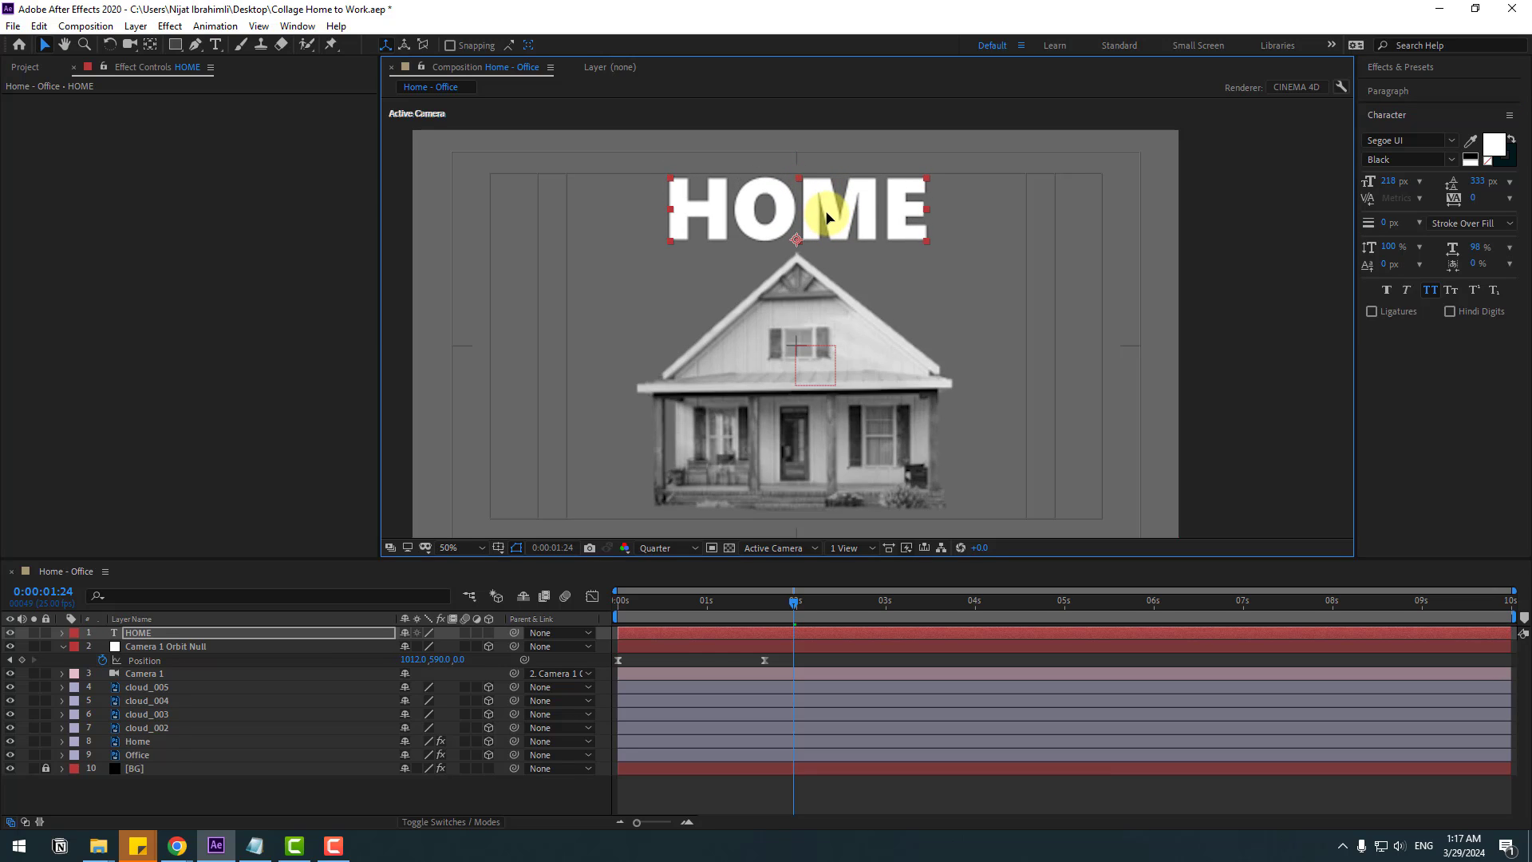
{"action": "left_click", "coordinate": [879, 658]}
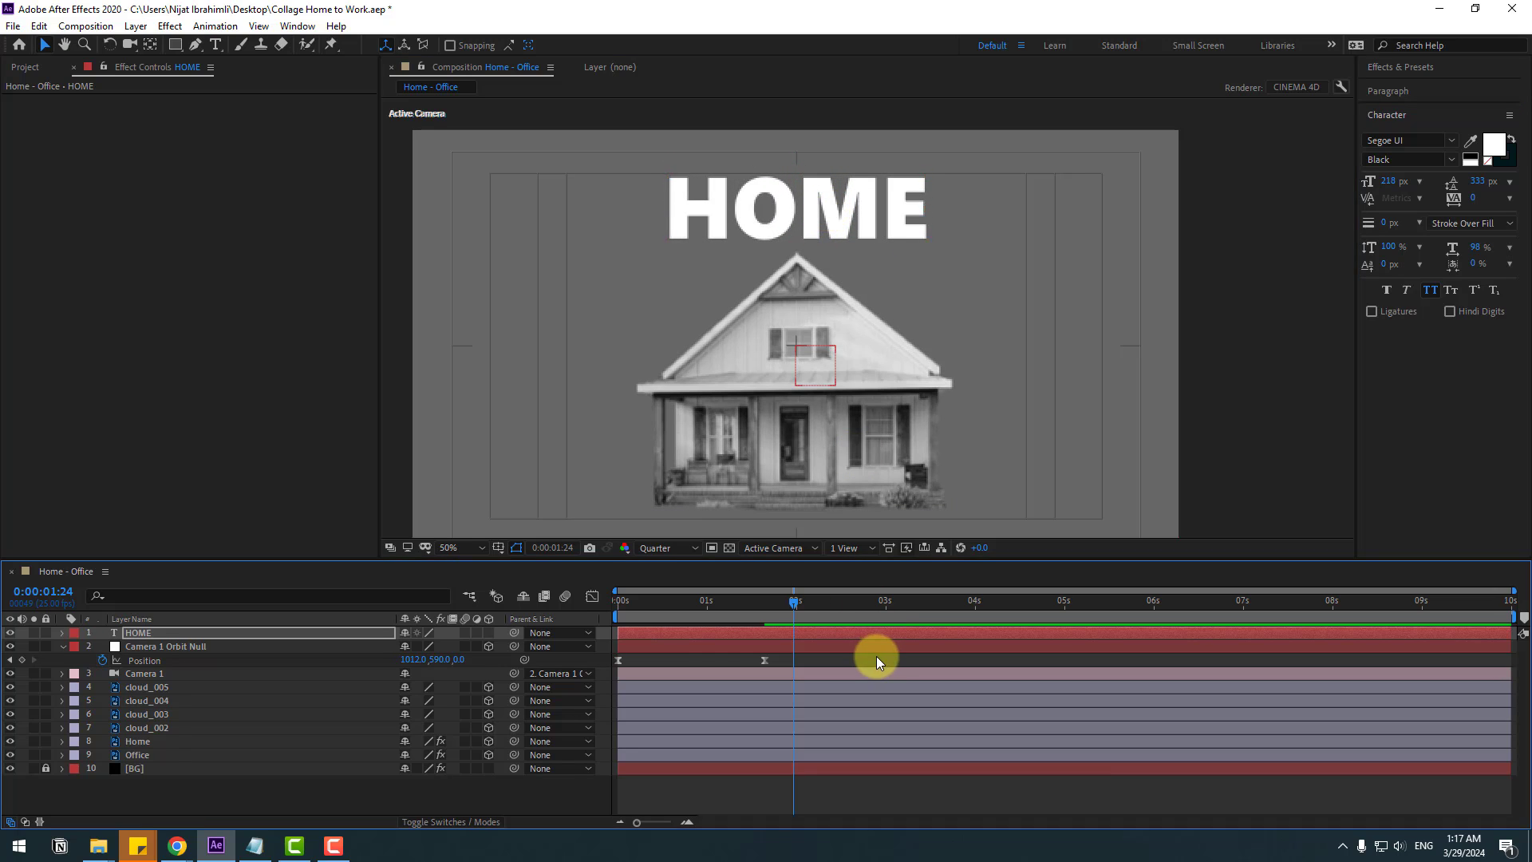
Step: Apply the Animation Composer text preset Overshoot Position & Rotate & Scale Characters to the HOME layer as an In transition
{"action": "left_click", "coordinate": [137, 637]}
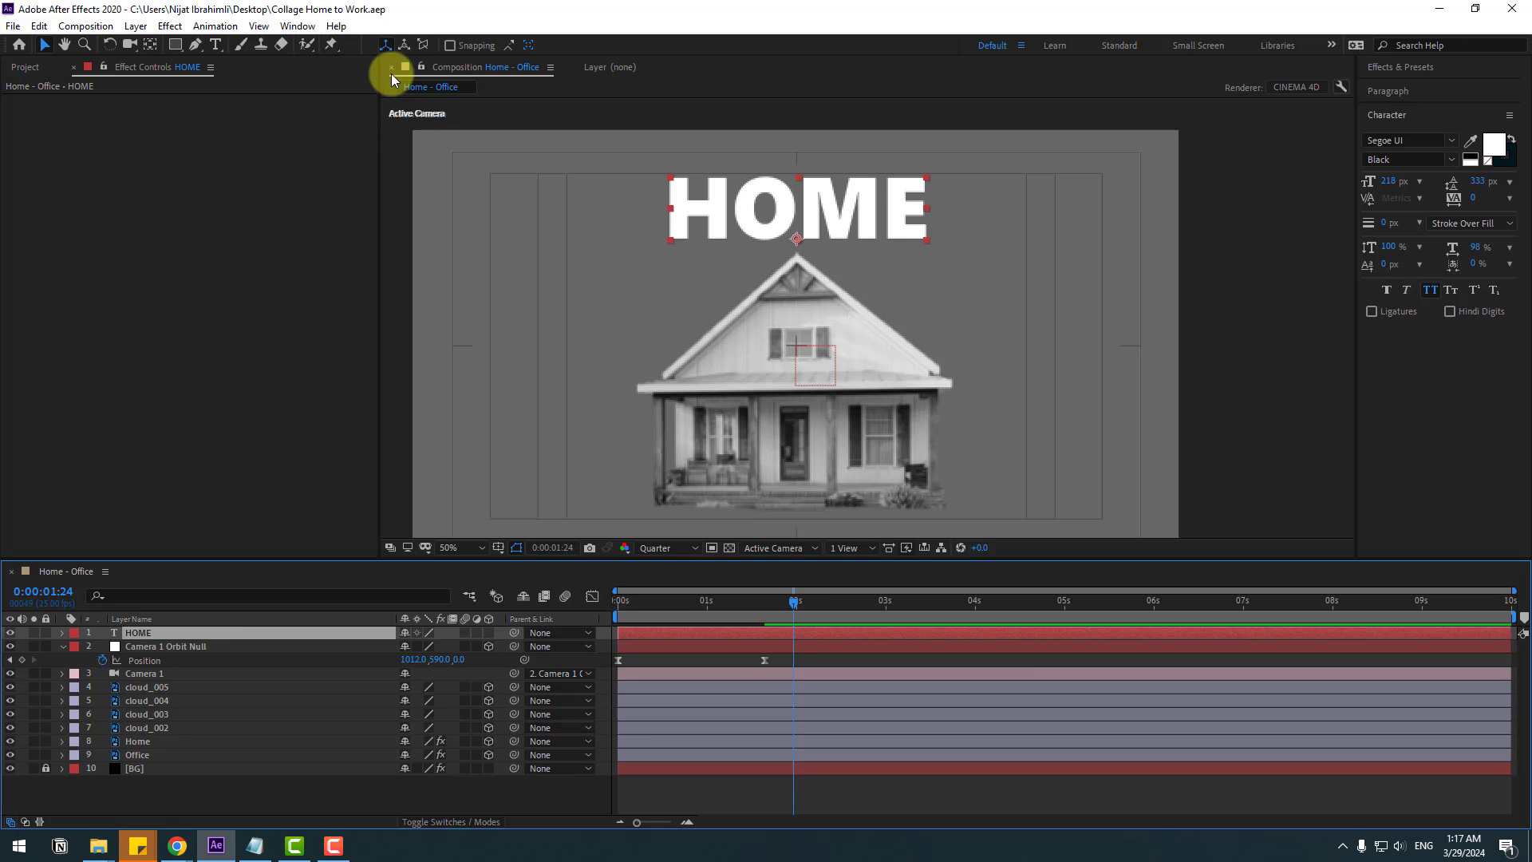
{"action": "left_click", "coordinate": [299, 26]}
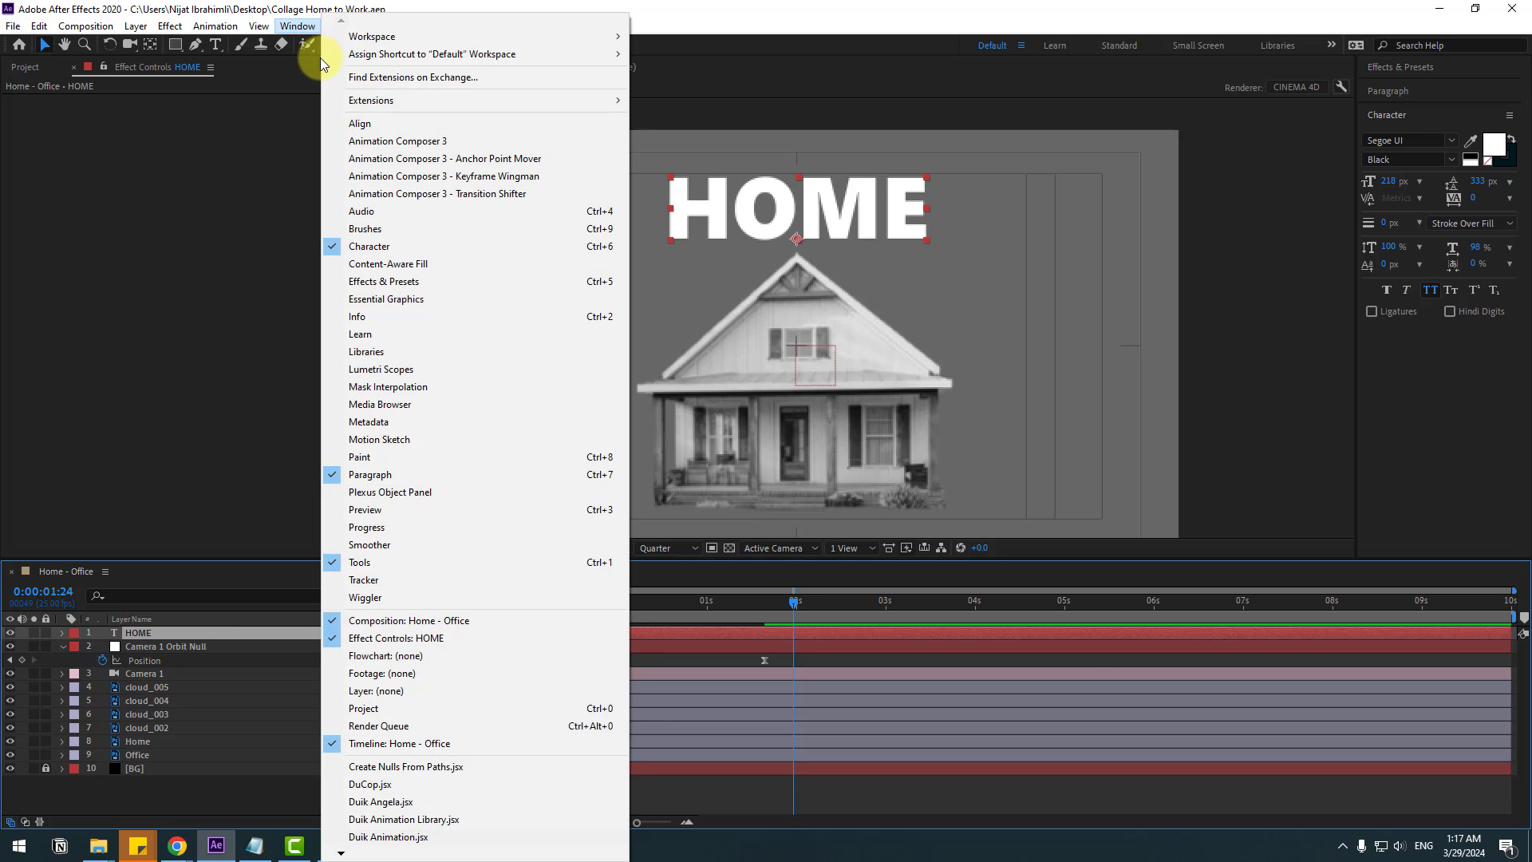
{"action": "left_click", "coordinate": [456, 142]}
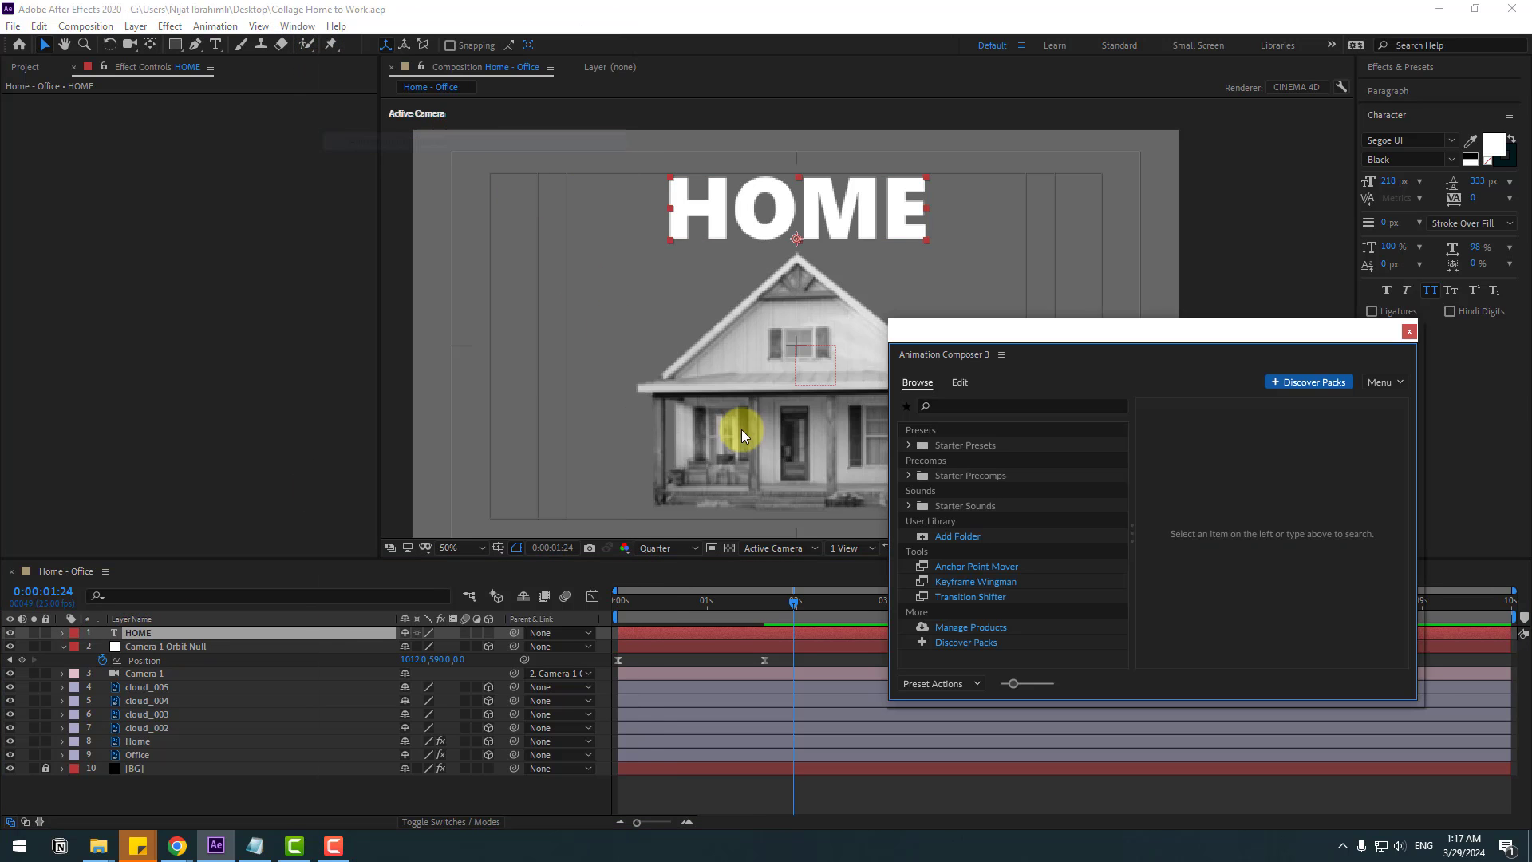
{"action": "left_click", "coordinate": [910, 445]}
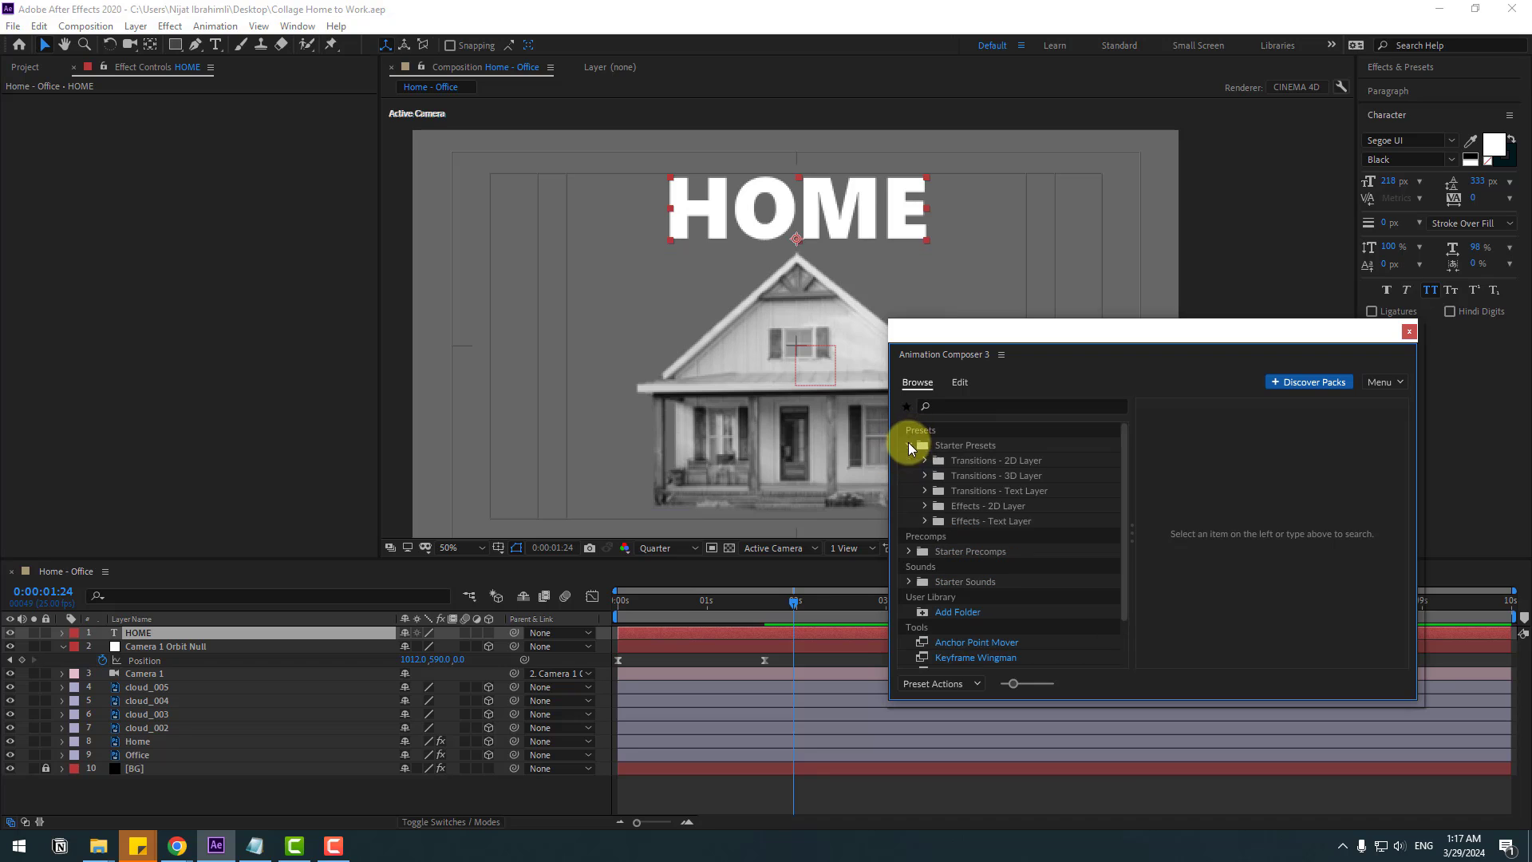
{"action": "left_click", "coordinate": [927, 492]}
{"action": "left_click", "coordinate": [941, 508]}
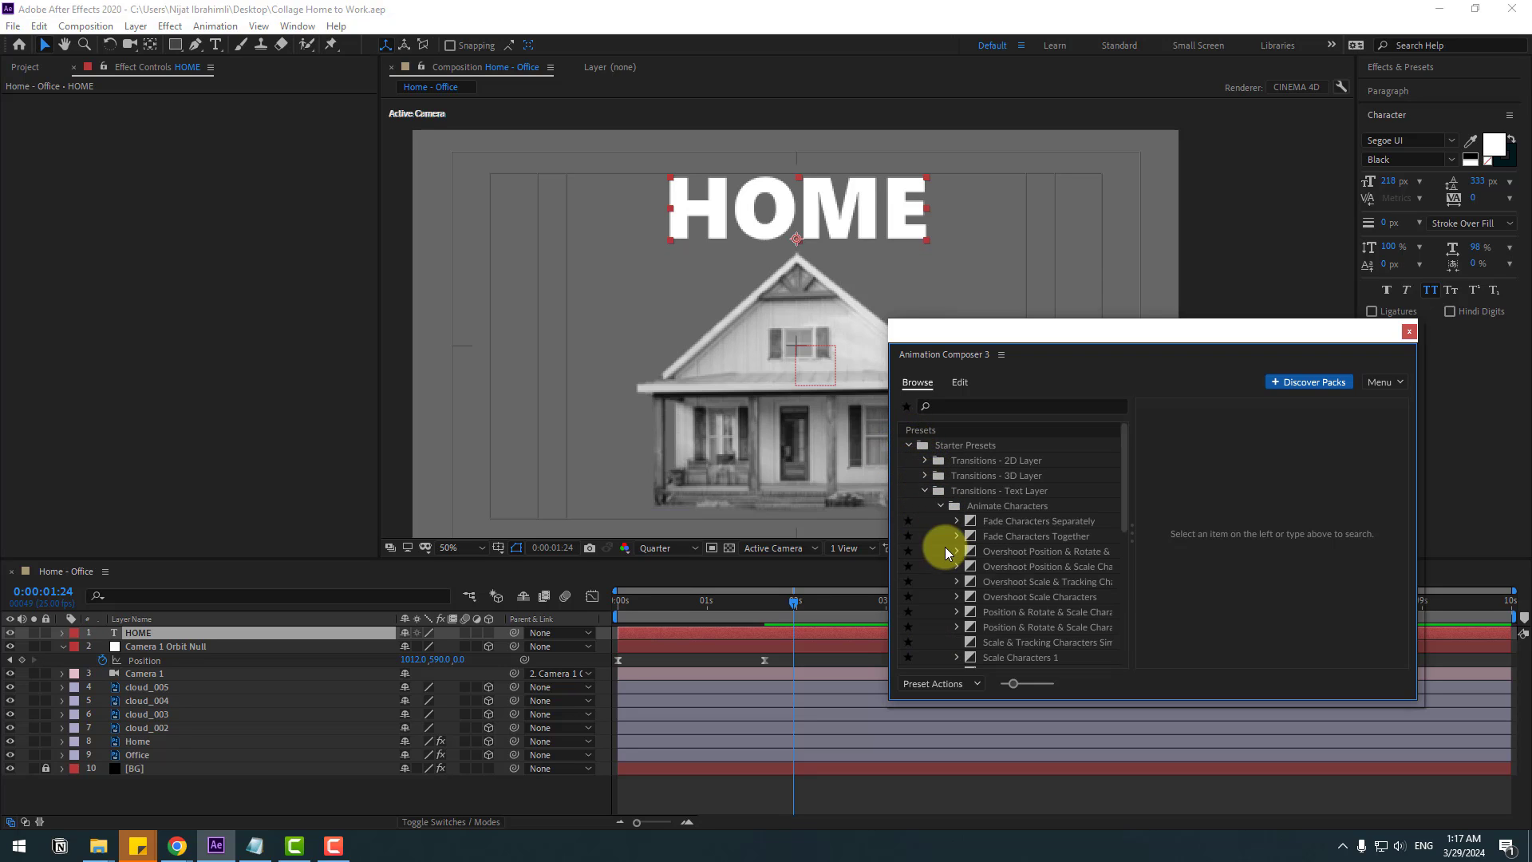
{"action": "left_click", "coordinate": [1028, 551]}
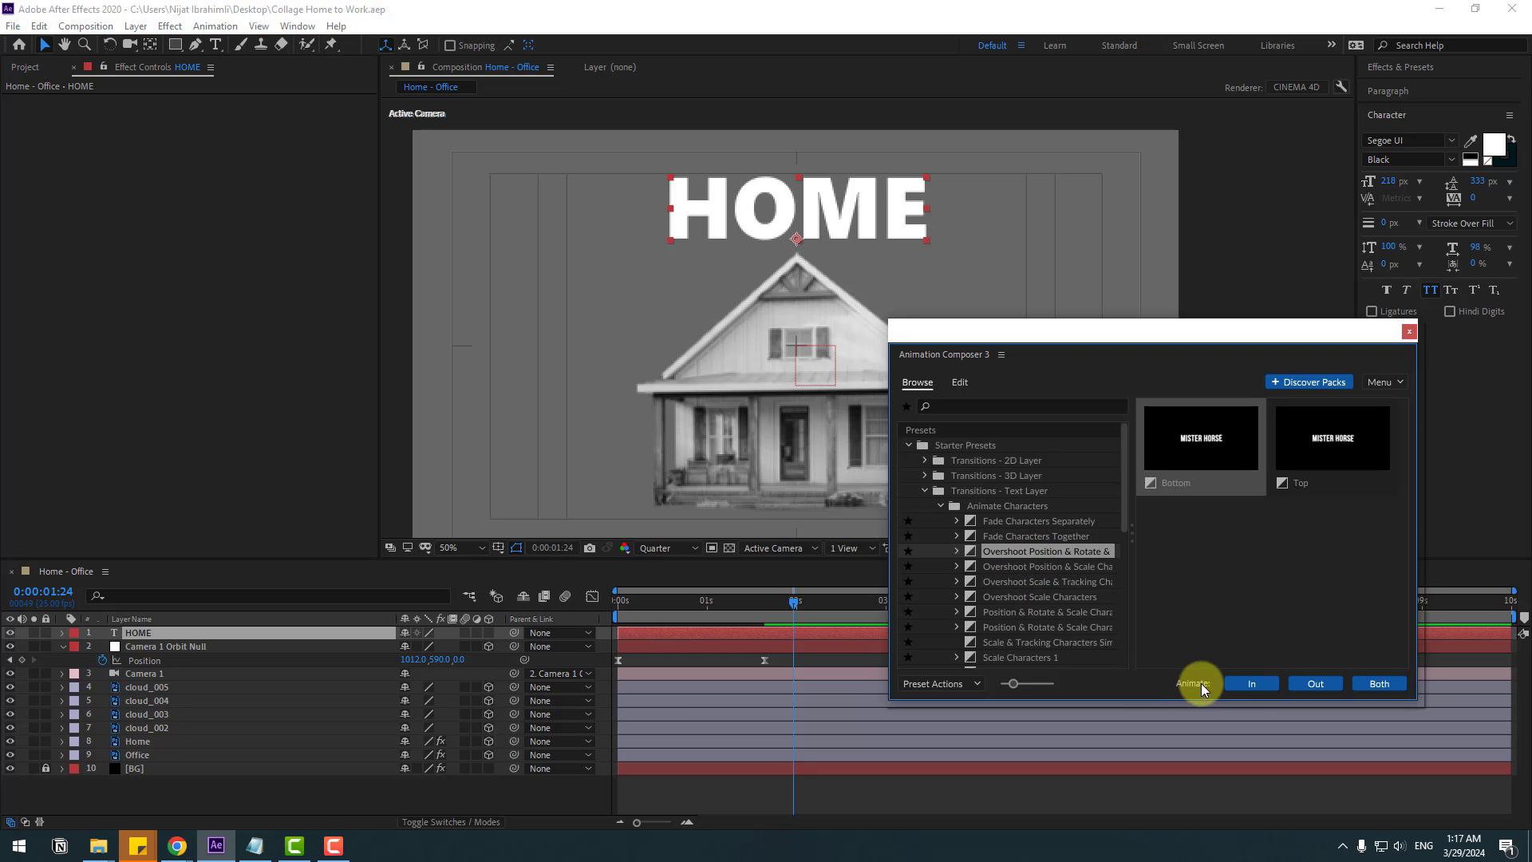
{"action": "left_click", "coordinate": [1246, 683]}
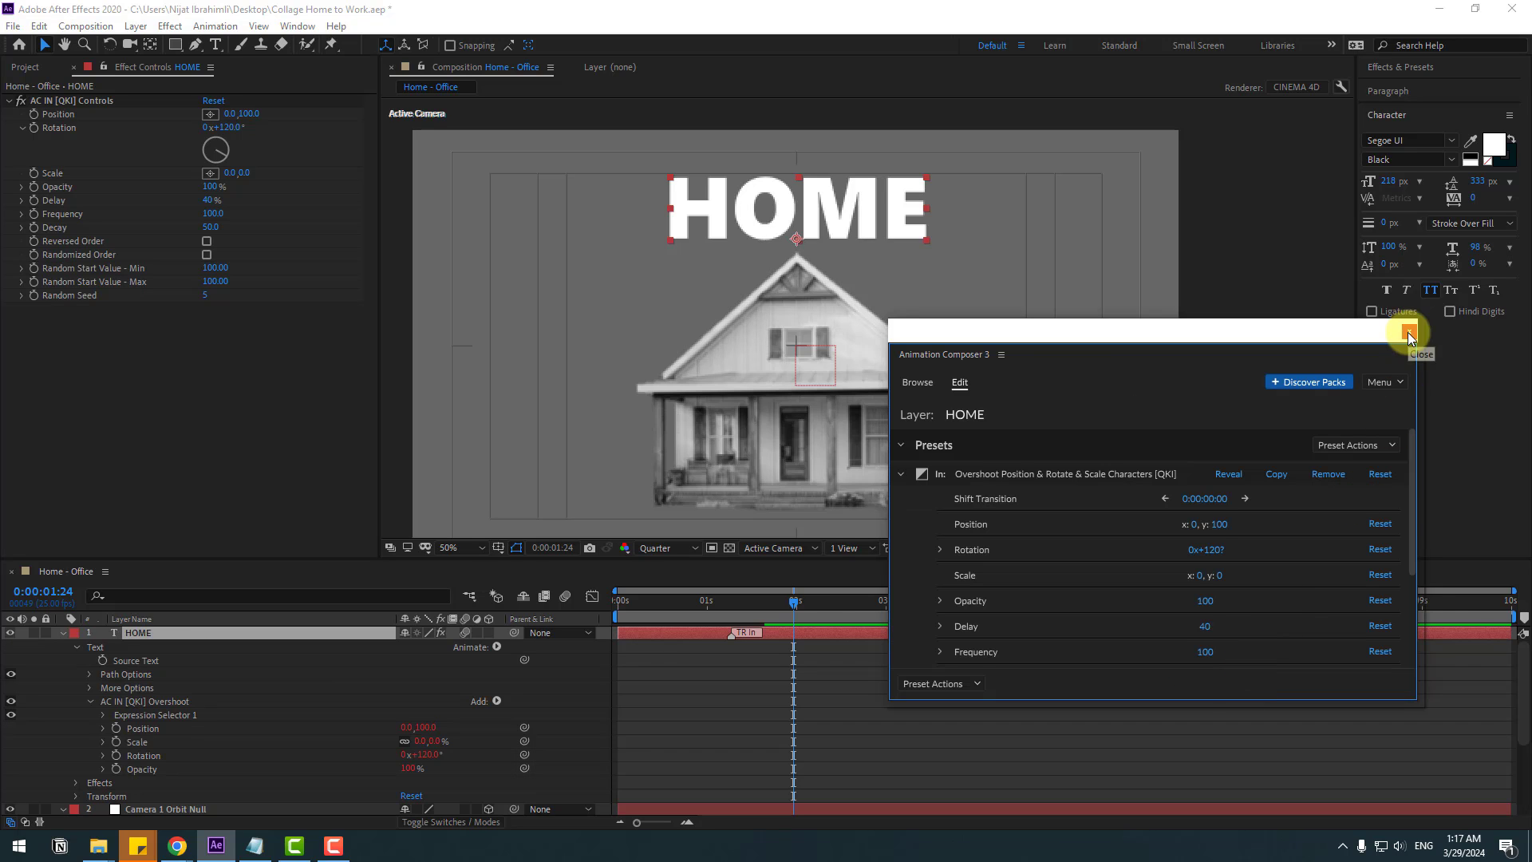
{"action": "left_click", "coordinate": [1408, 334]}
{"action": "left_click", "coordinate": [63, 636]}
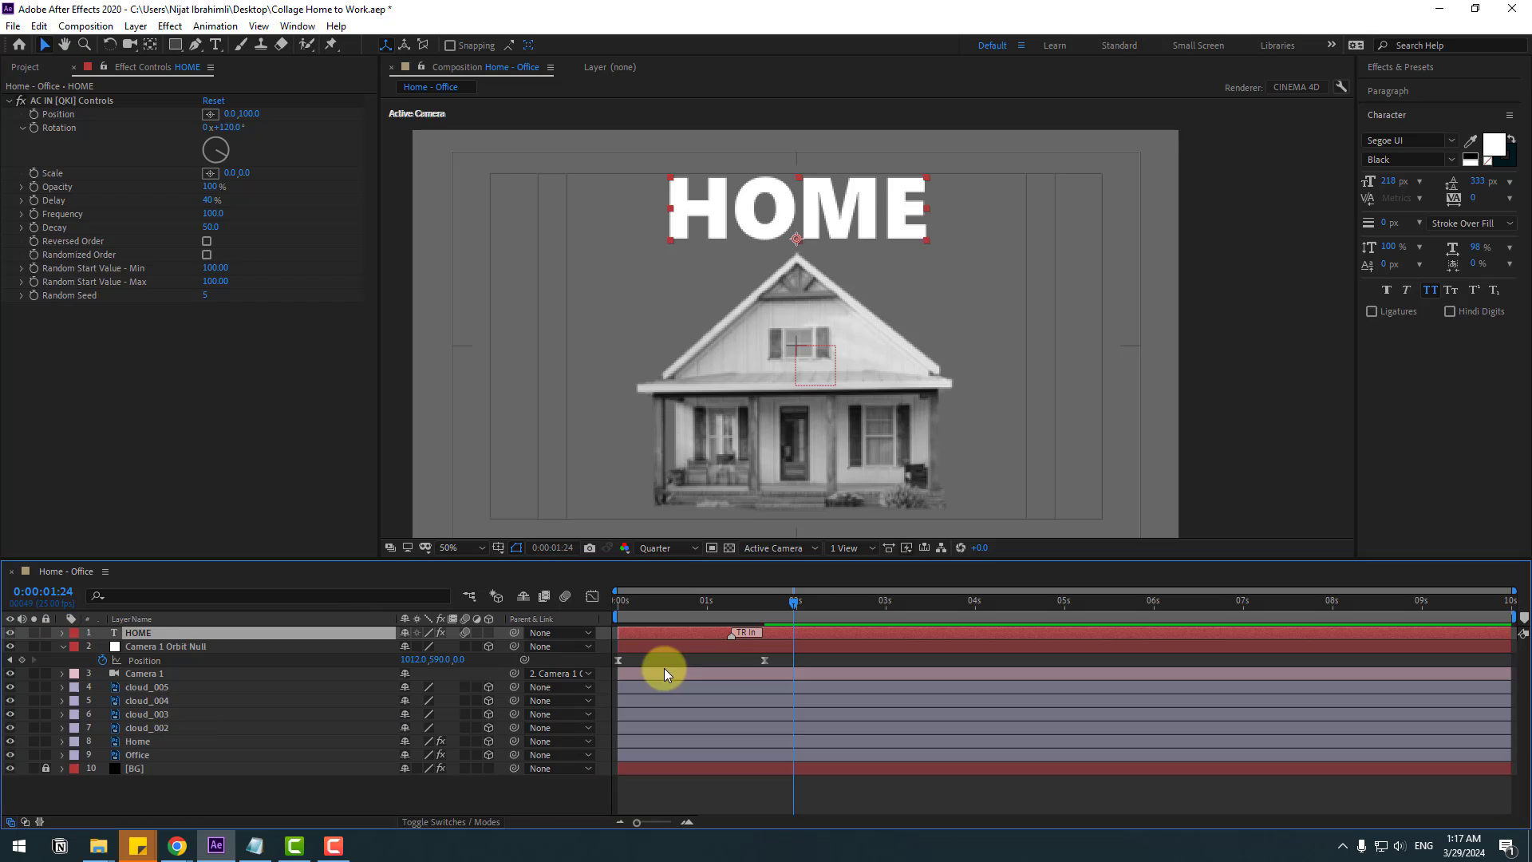
Step: Shift the HOME layer to start shortly before the 1-second mark, make it a 3D layer and preview the title animation
{"action": "left_click_drag", "start_coordinate": [727, 639], "coordinate": [742, 640]}
{"action": "left_click_drag", "start_coordinate": [640, 635], "coordinate": [739, 630]}
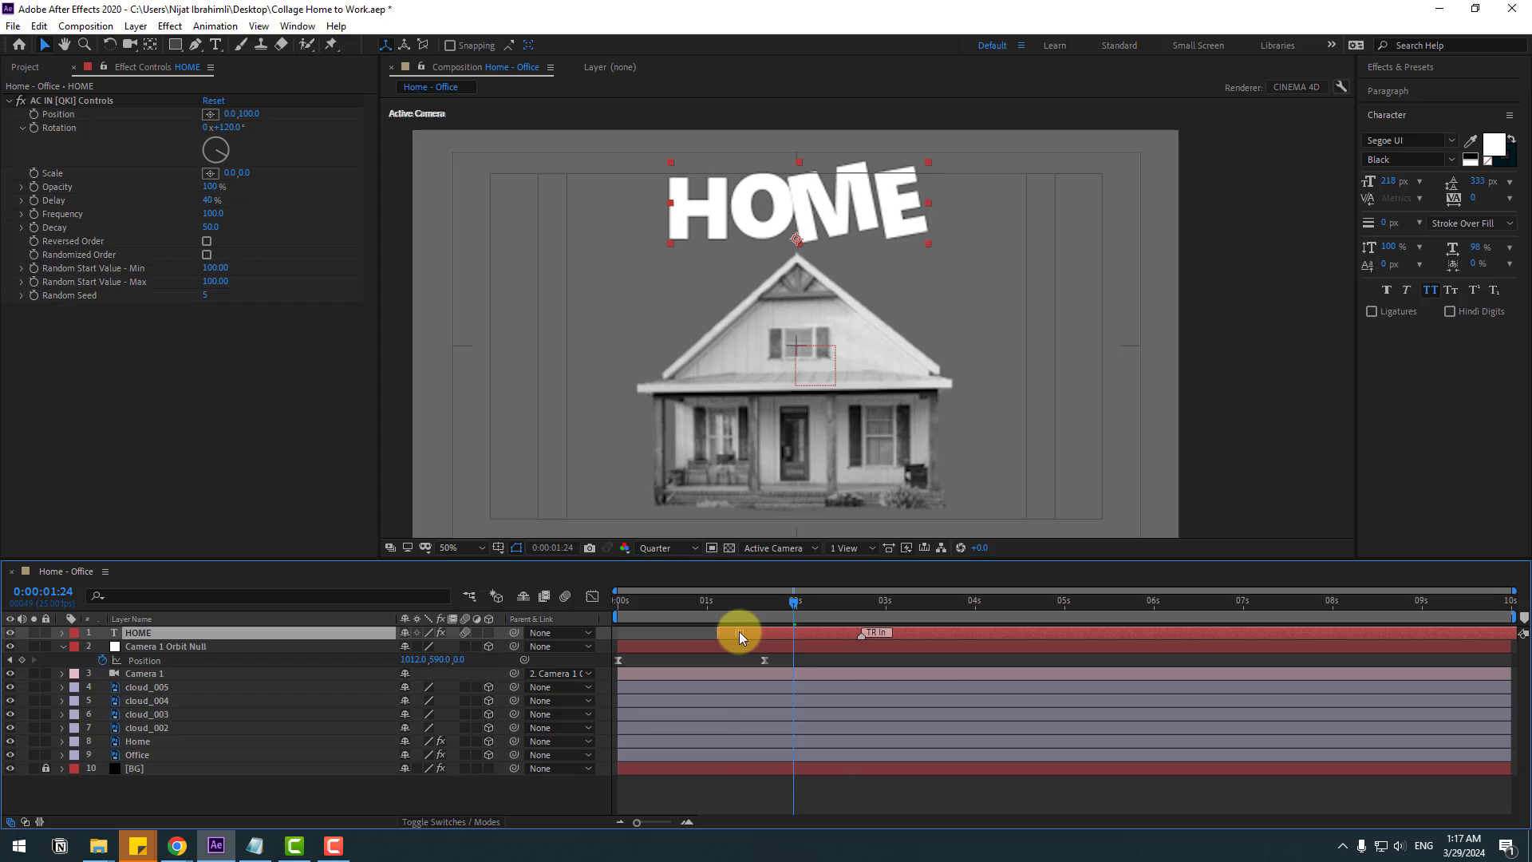
{"action": "left_click", "coordinate": [486, 635]}
{"action": "mouse_move", "coordinate": [729, 601]}
{"action": "left_mouse_down"}
{"action": "mouse_move", "coordinate": [630, 602]}
{"action": "mouse_move", "coordinate": [787, 606]}
{"action": "mouse_move", "coordinate": [707, 636]}
{"action": "mouse_move", "coordinate": [693, 600]}
{"action": "mouse_move", "coordinate": [782, 607]}
{"action": "left_mouse_up"}
{"action": "key", "text": "space"}
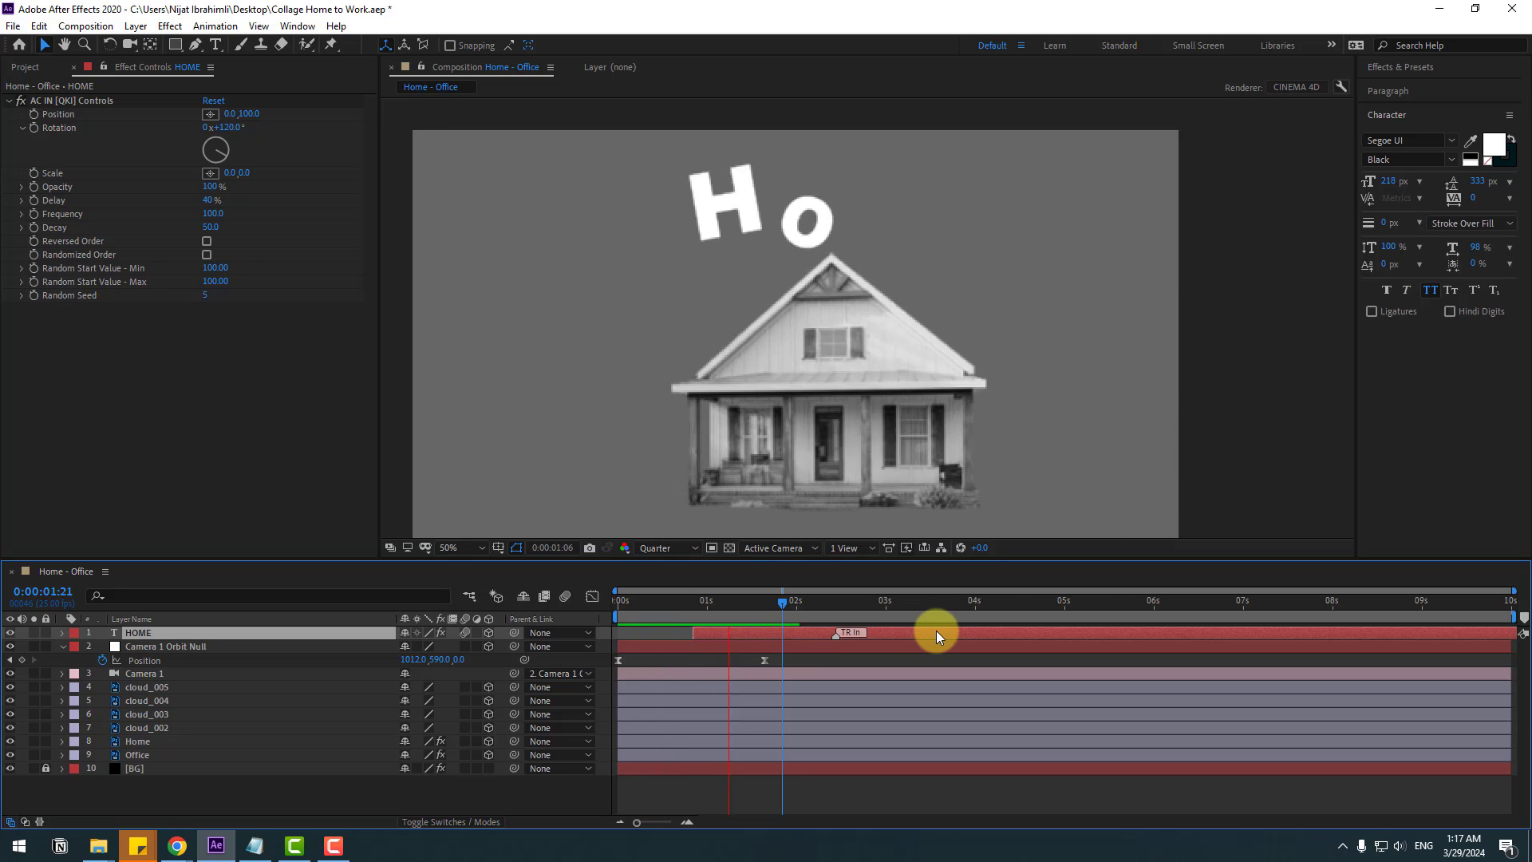
{"action": "key", "text": "space"}
{"action": "key", "text": "space"}
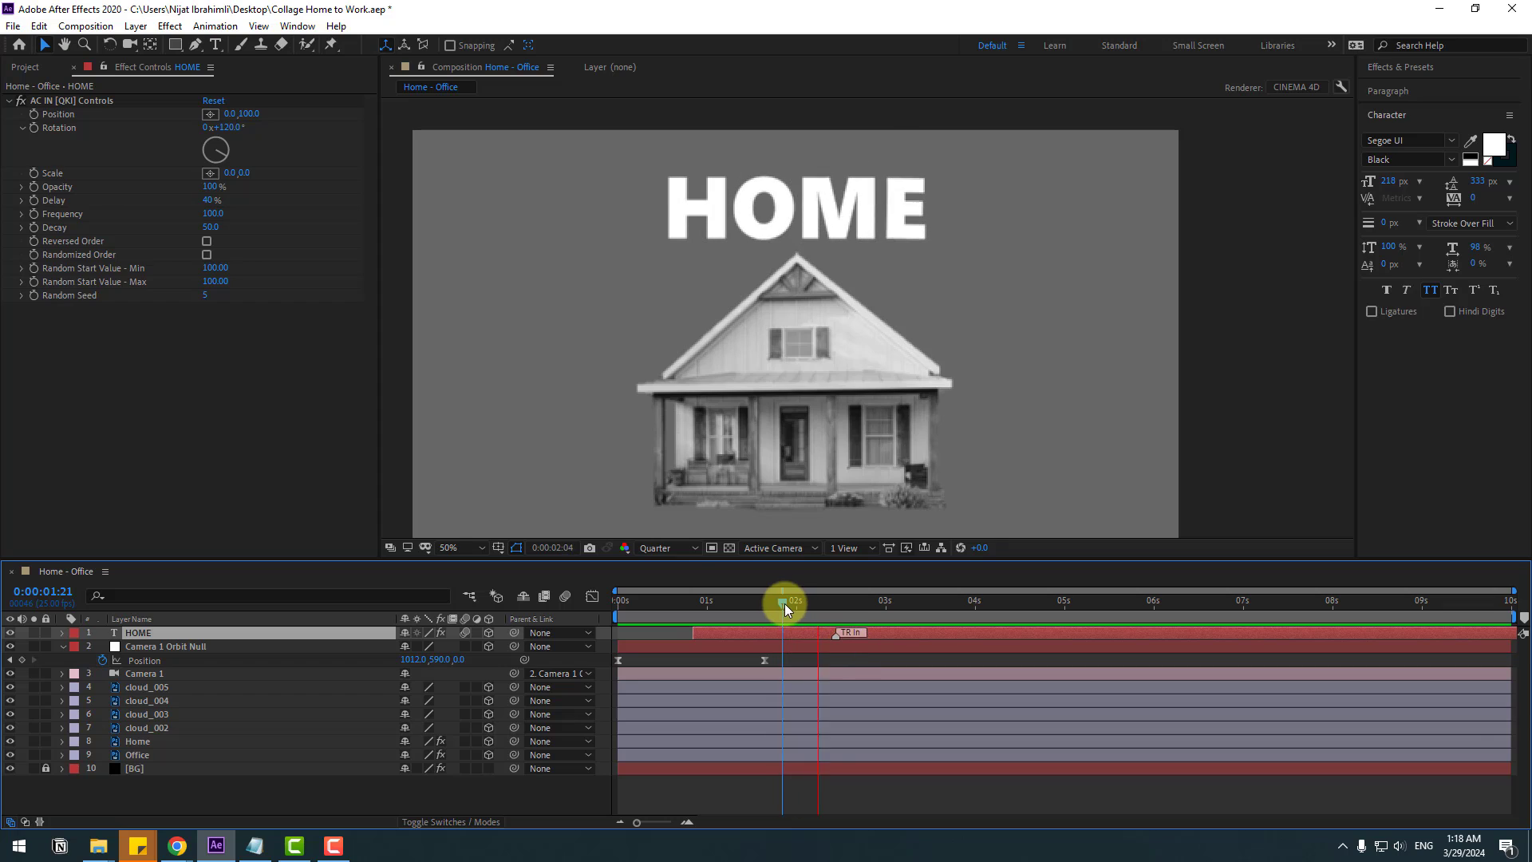
Step: Add a Position keyframe to Camera 1 Orbit Null at 0:00:02:05 that holds its current position
{"action": "left_click_drag", "start_coordinate": [784, 604], "coordinate": [815, 600]}
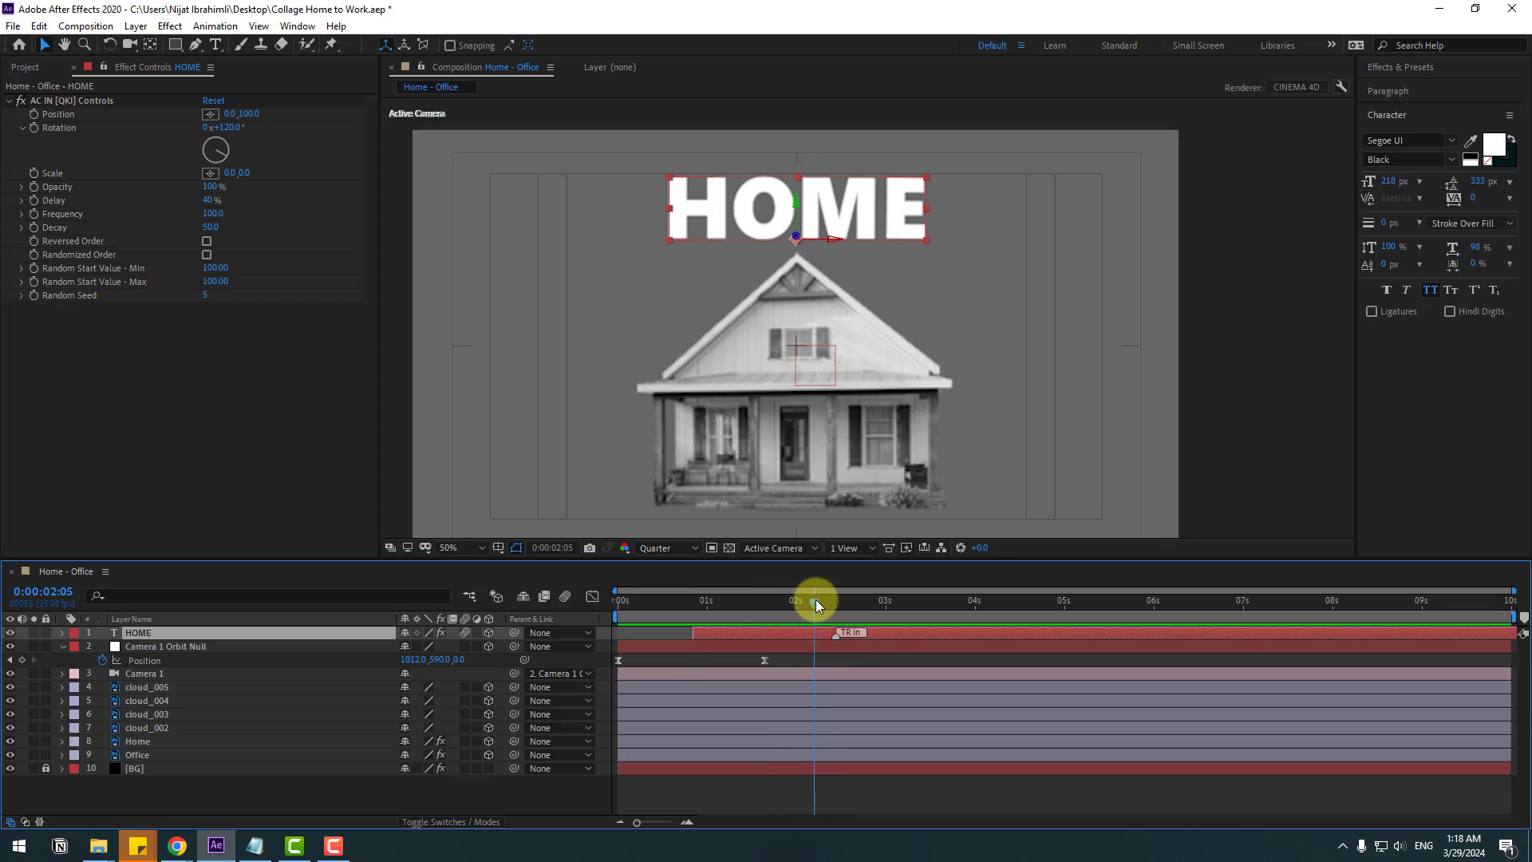
{"action": "left_click", "coordinate": [171, 649]}
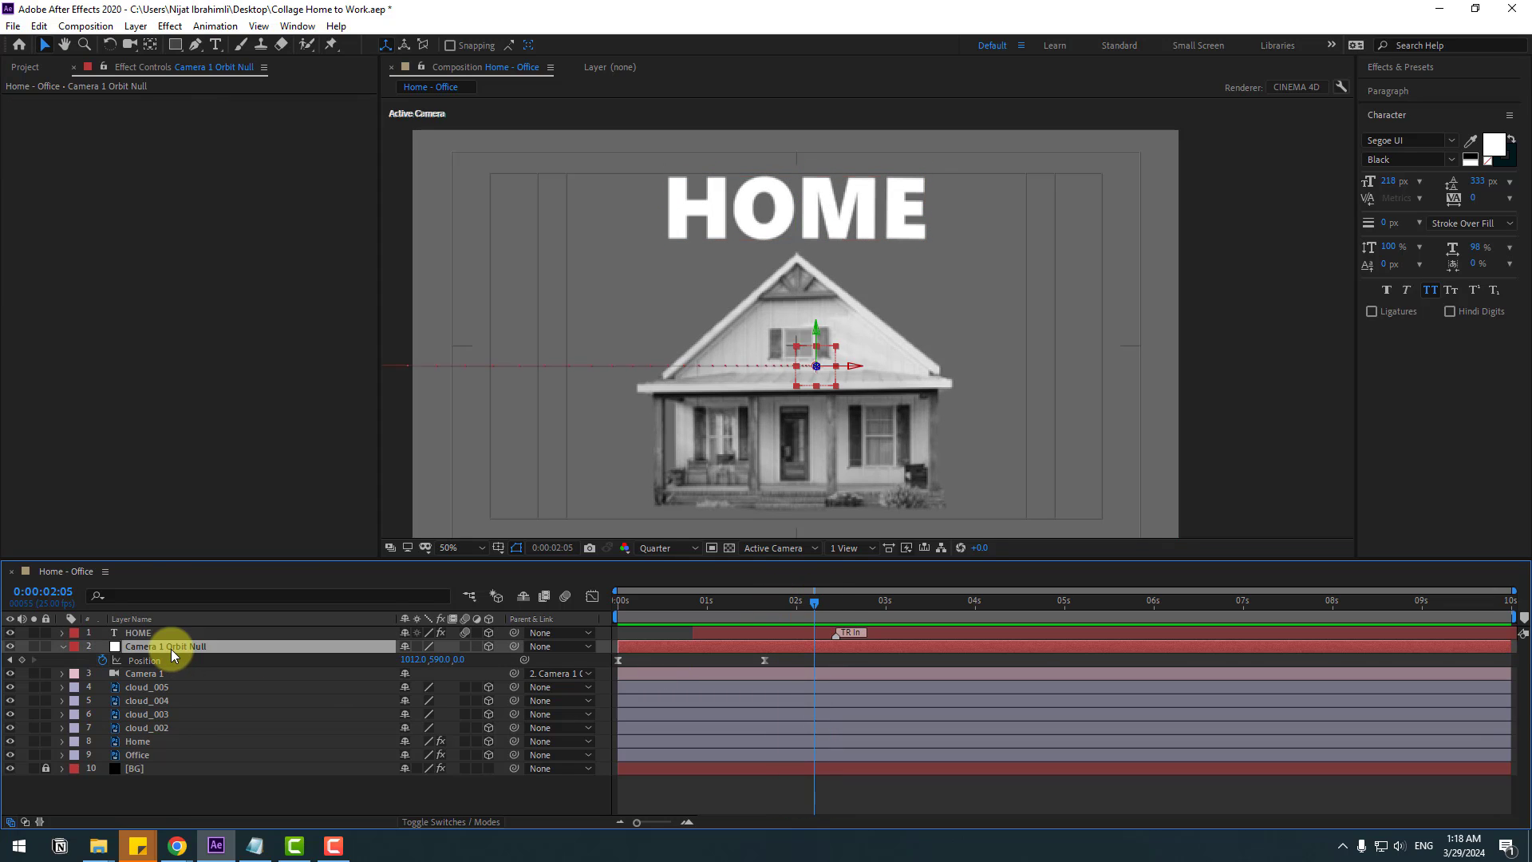
{"action": "left_click", "coordinate": [21, 661]}
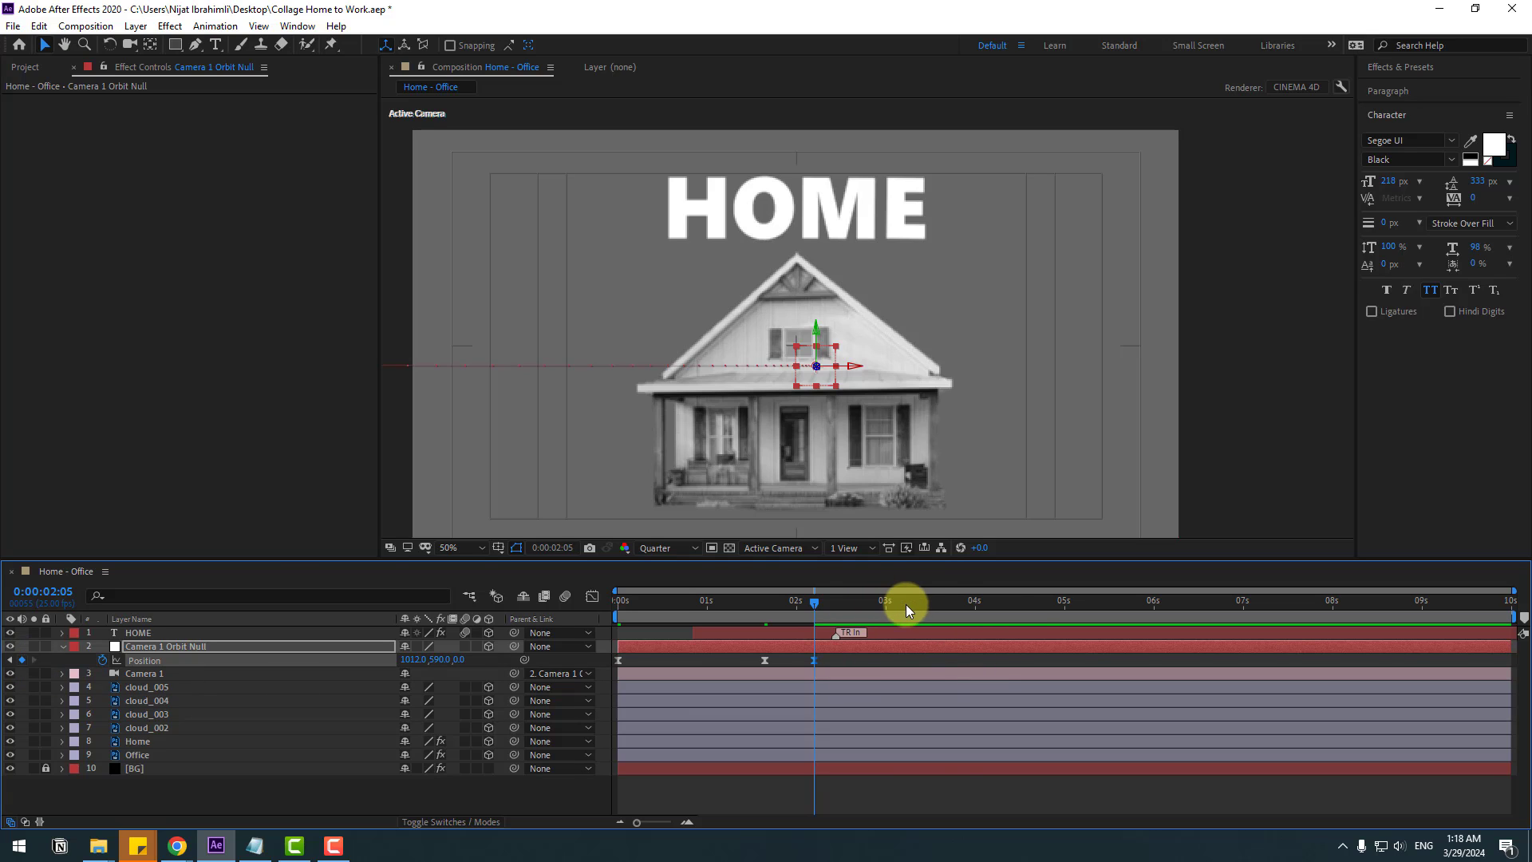
Step: At 0:00:04:00, set the position of Camera 1 Orbit Null to 2862, 590, -4182
{"action": "left_click", "coordinate": [944, 607]}
{"action": "left_click_drag", "start_coordinate": [974, 608], "coordinate": [975, 608]}
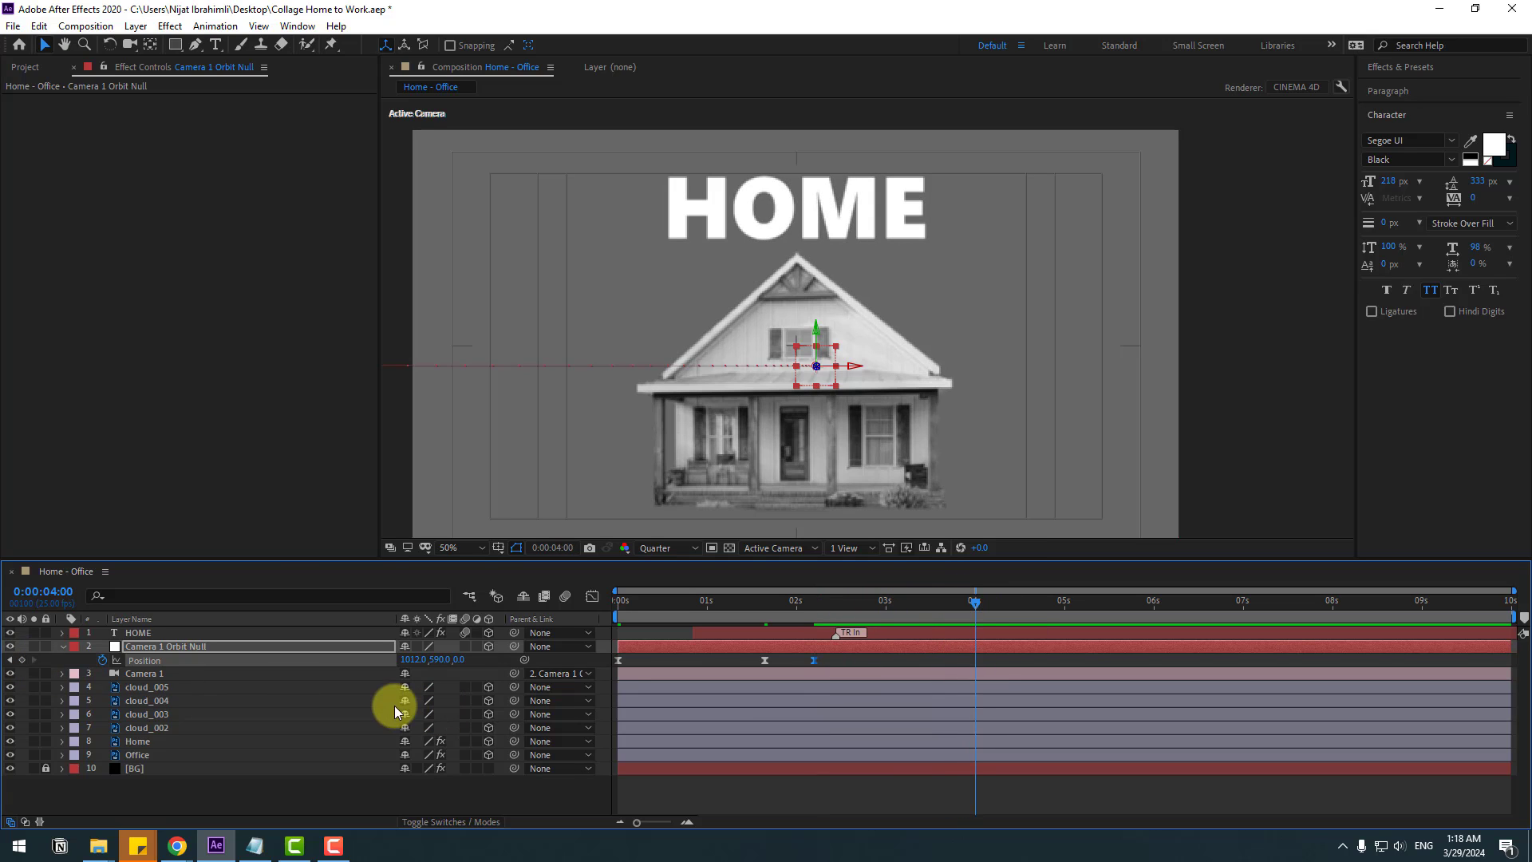
{"action": "left_click_drag", "start_coordinate": [452, 663], "coordinate": [227, 730]}
{"action": "left_click_drag", "start_coordinate": [395, 660], "coordinate": [539, 647]}
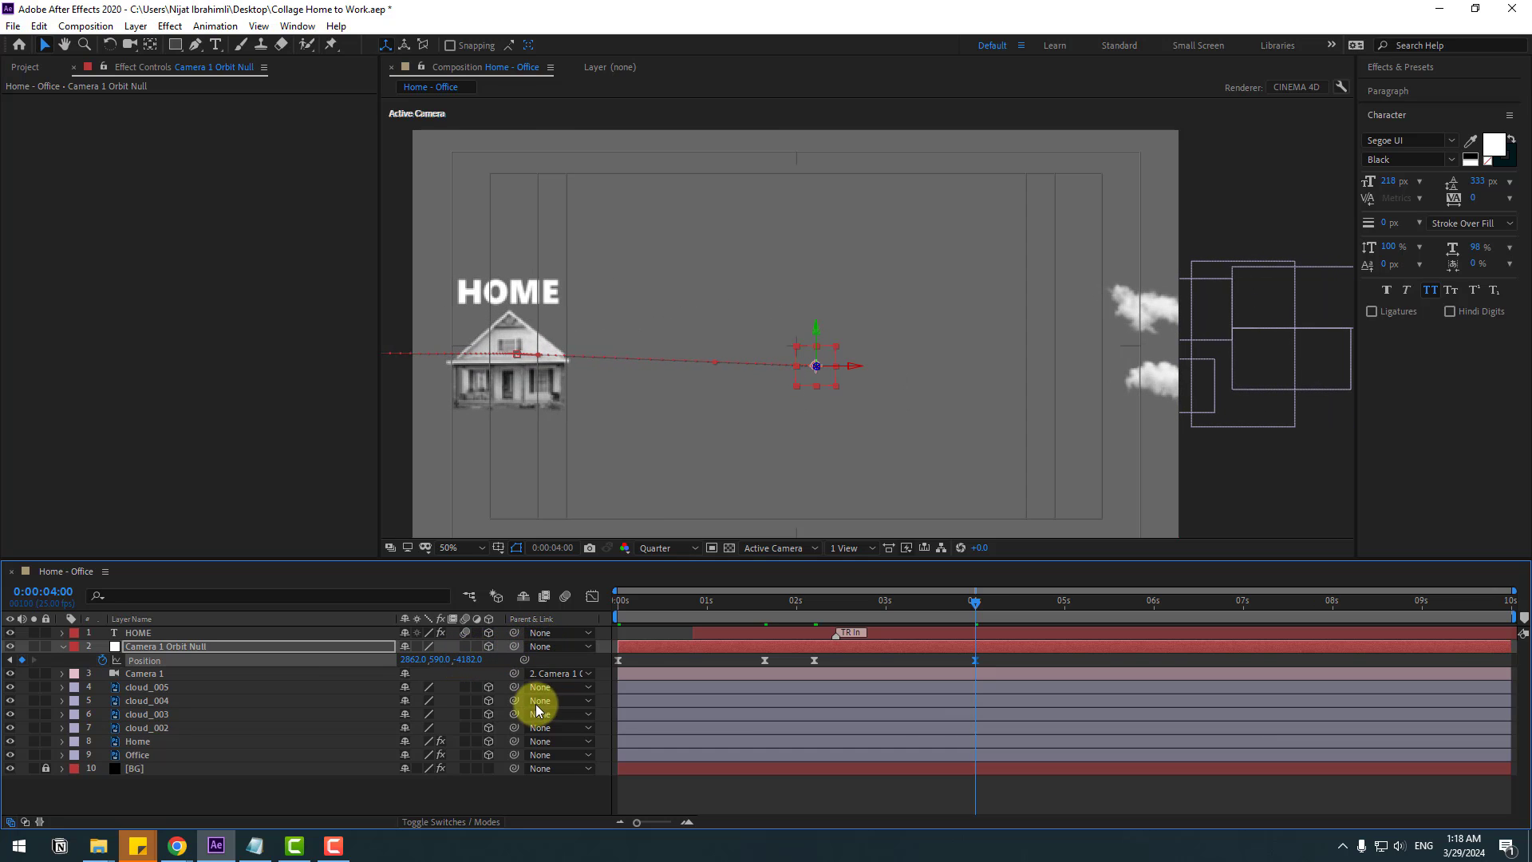
Step: Move the Office layer horizontally into the camera frame, between the empty center and the clouds
{"action": "left_click", "coordinate": [138, 755]}
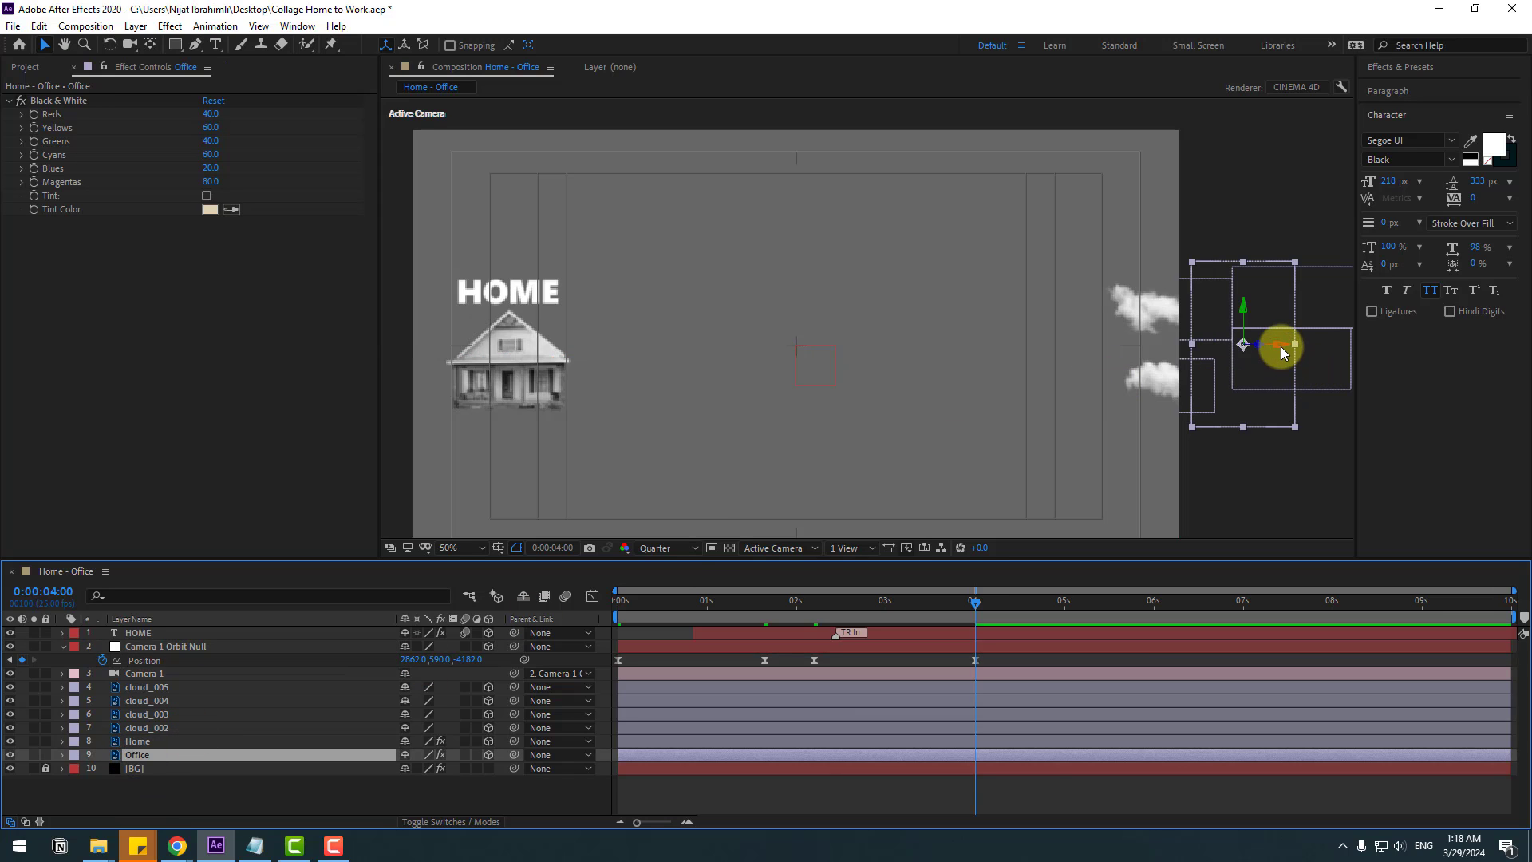
{"action": "left_click_drag", "start_coordinate": [1280, 346], "coordinate": [1225, 352]}
{"action": "key", "text": "F10"}
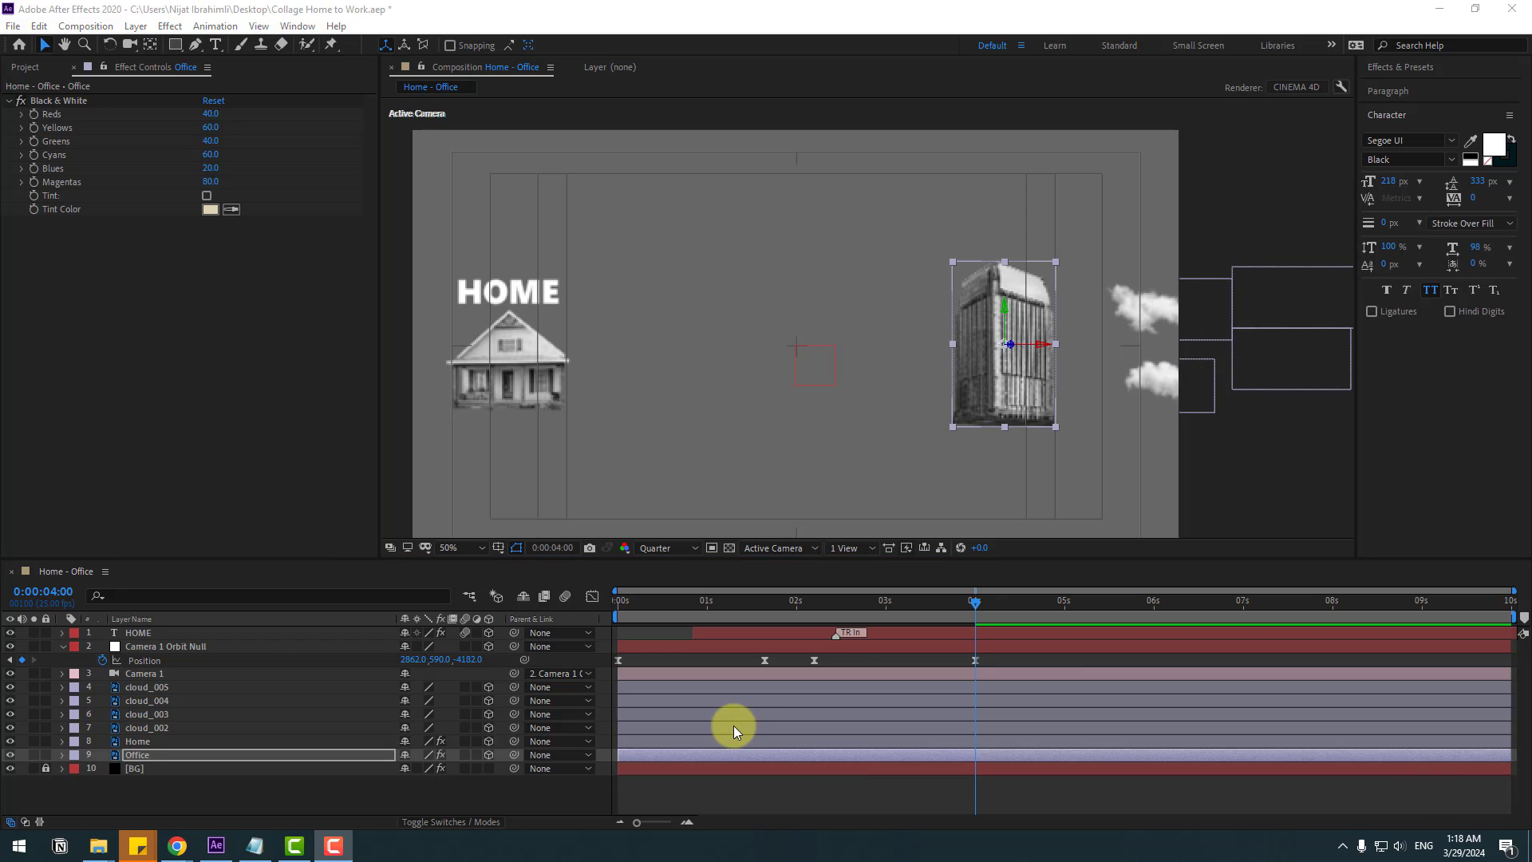
Step: Scale the Office layer to 144% and raise it so its base is roughly level with the base of the house
{"action": "left_click", "coordinate": [128, 754]}
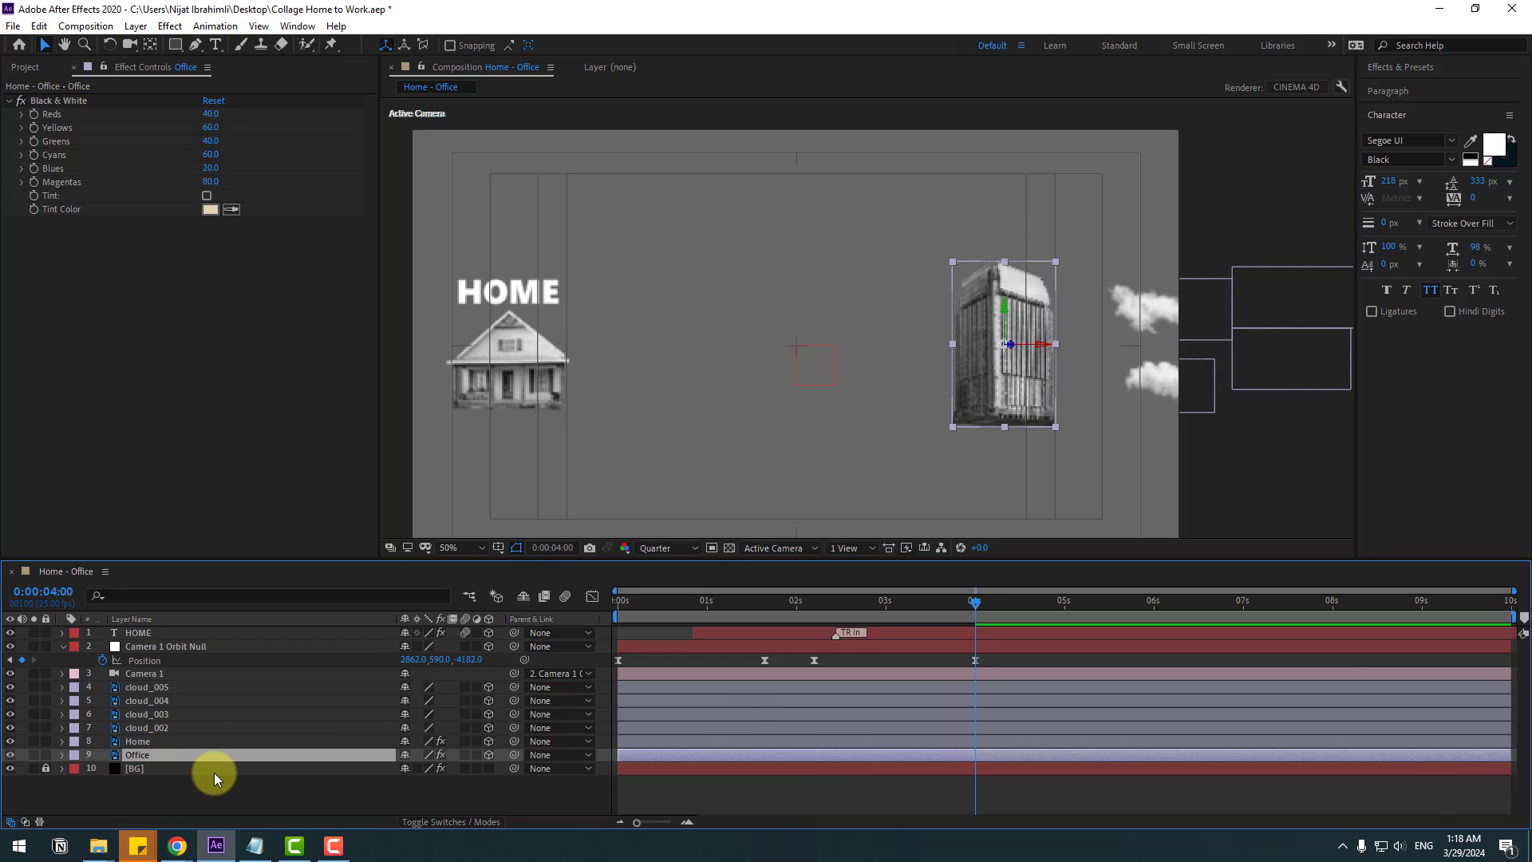
{"action": "key", "text": "s"}
{"action": "mouse_move", "coordinate": [422, 774]}
{"action": "left_mouse_down"}
{"action": "mouse_move", "coordinate": [451, 778]}
{"action": "mouse_move", "coordinate": [445, 758]}
{"action": "left_mouse_up"}
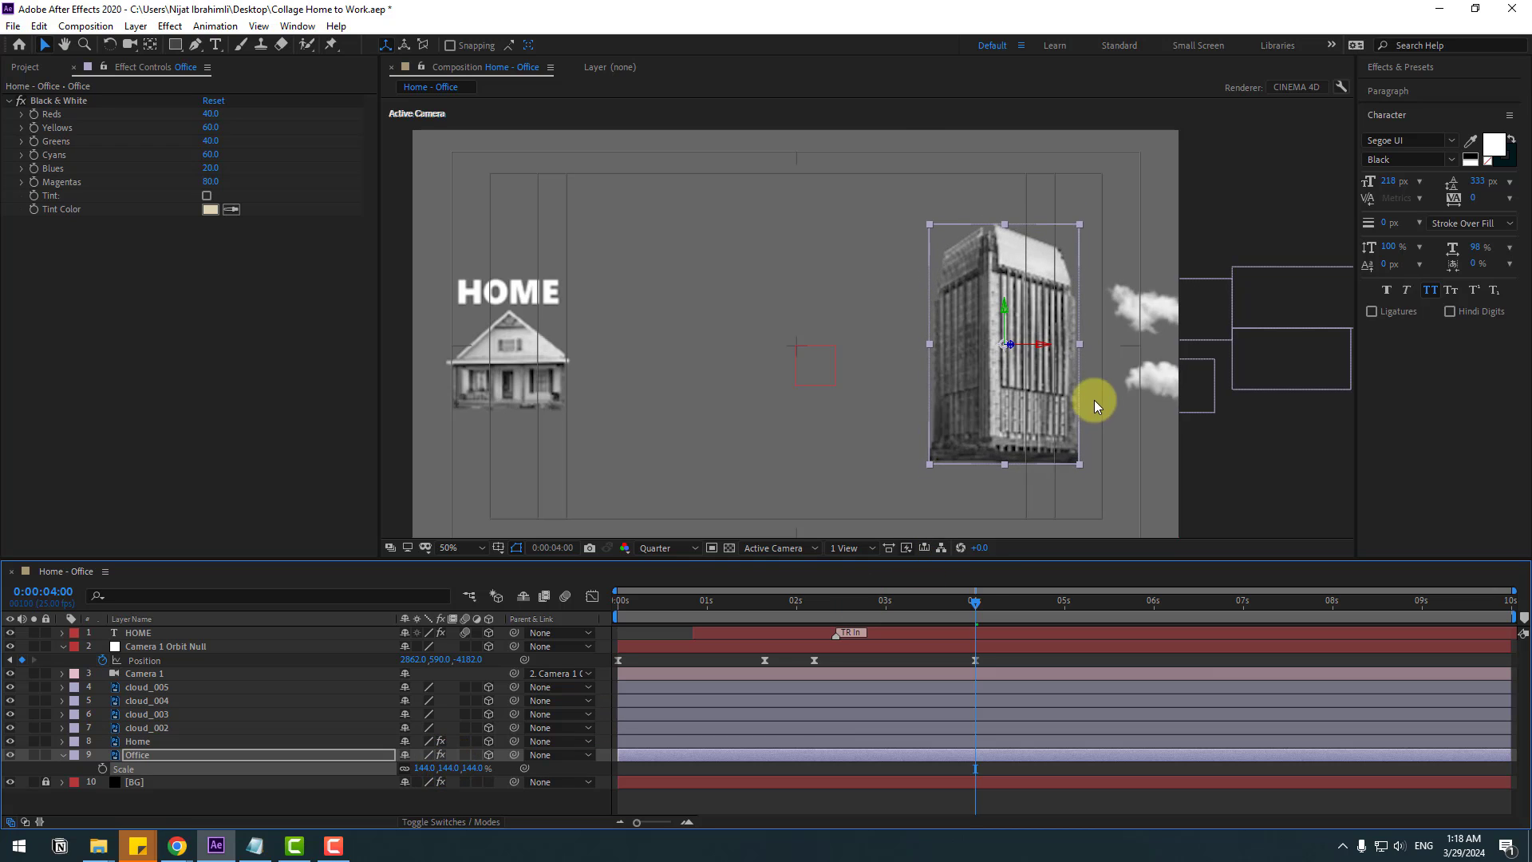
{"action": "left_click_drag", "start_coordinate": [1004, 323], "coordinate": [1029, 197]}
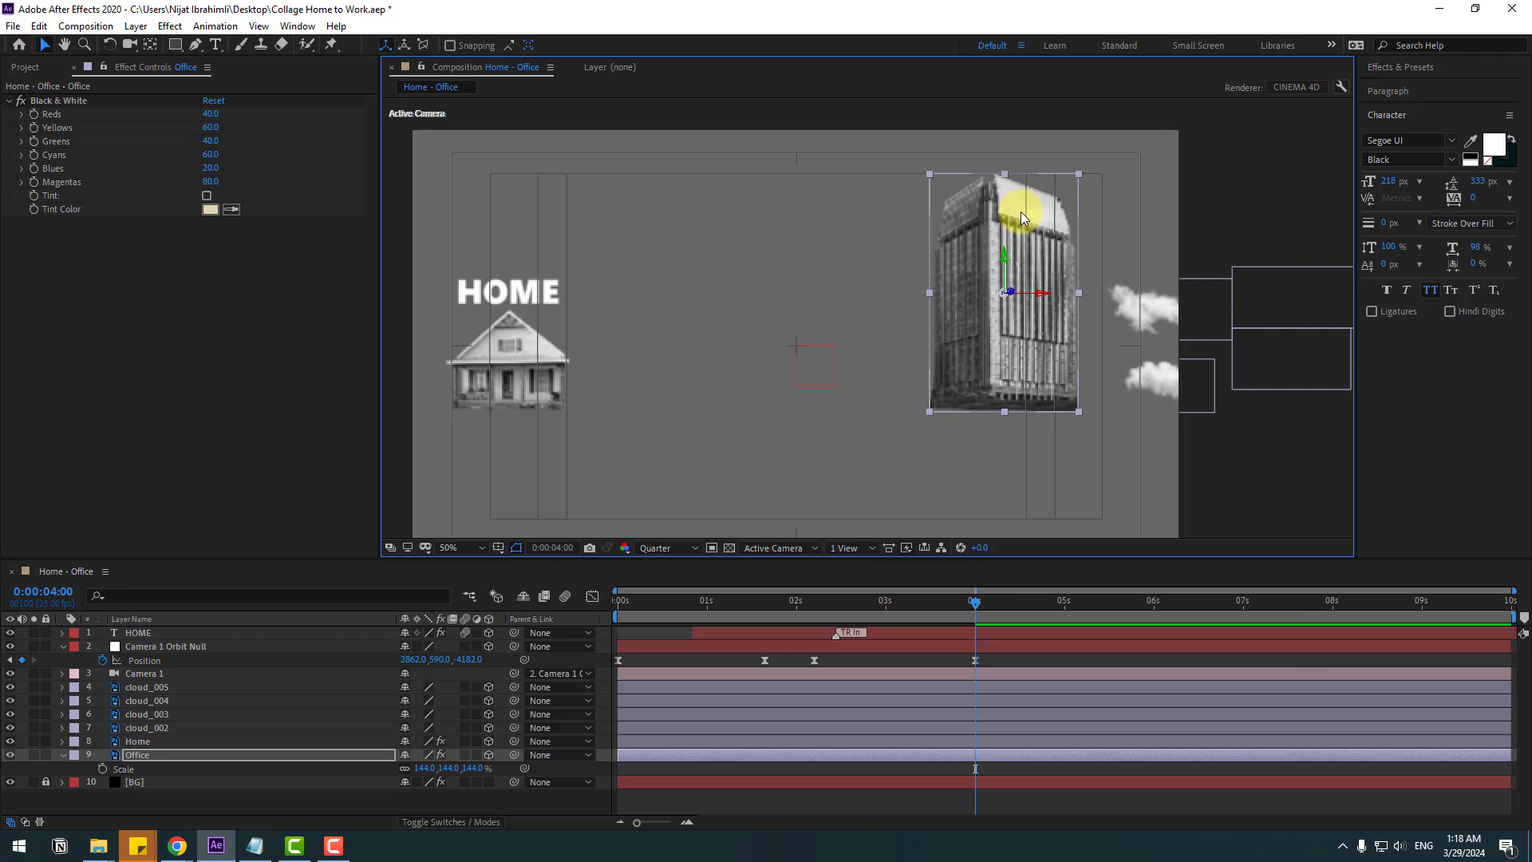
Step: Show the rulers, place a horizontal guide at the base of the house and raise the Office layer slightly to rest on it
{"action": "key", "text": "ctrl+r"}
{"action": "left_click_drag", "start_coordinate": [899, 105], "coordinate": [850, 412]}
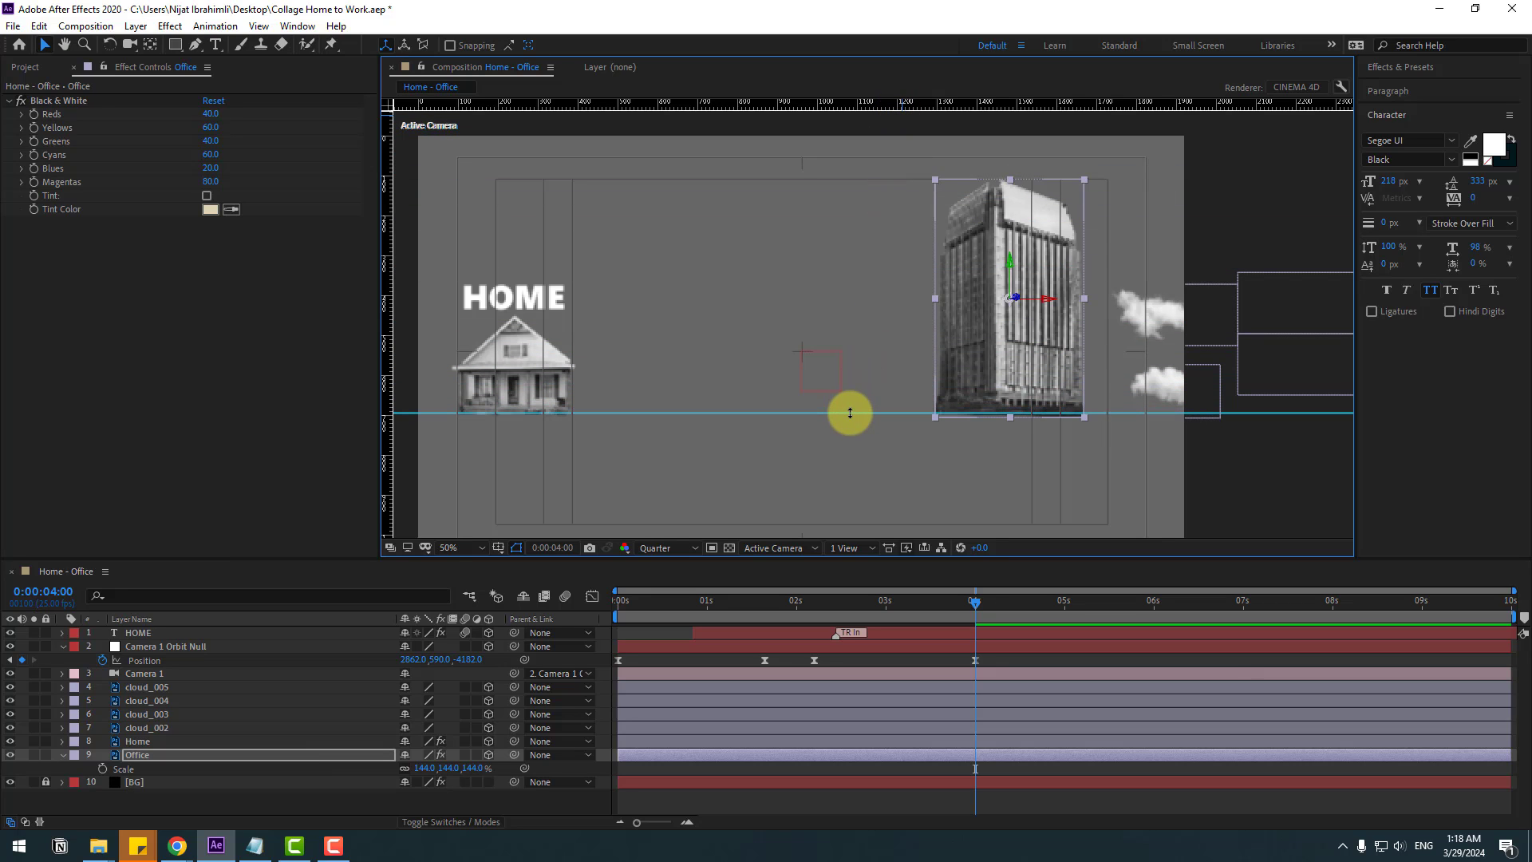
{"action": "left_click", "coordinate": [137, 758]}
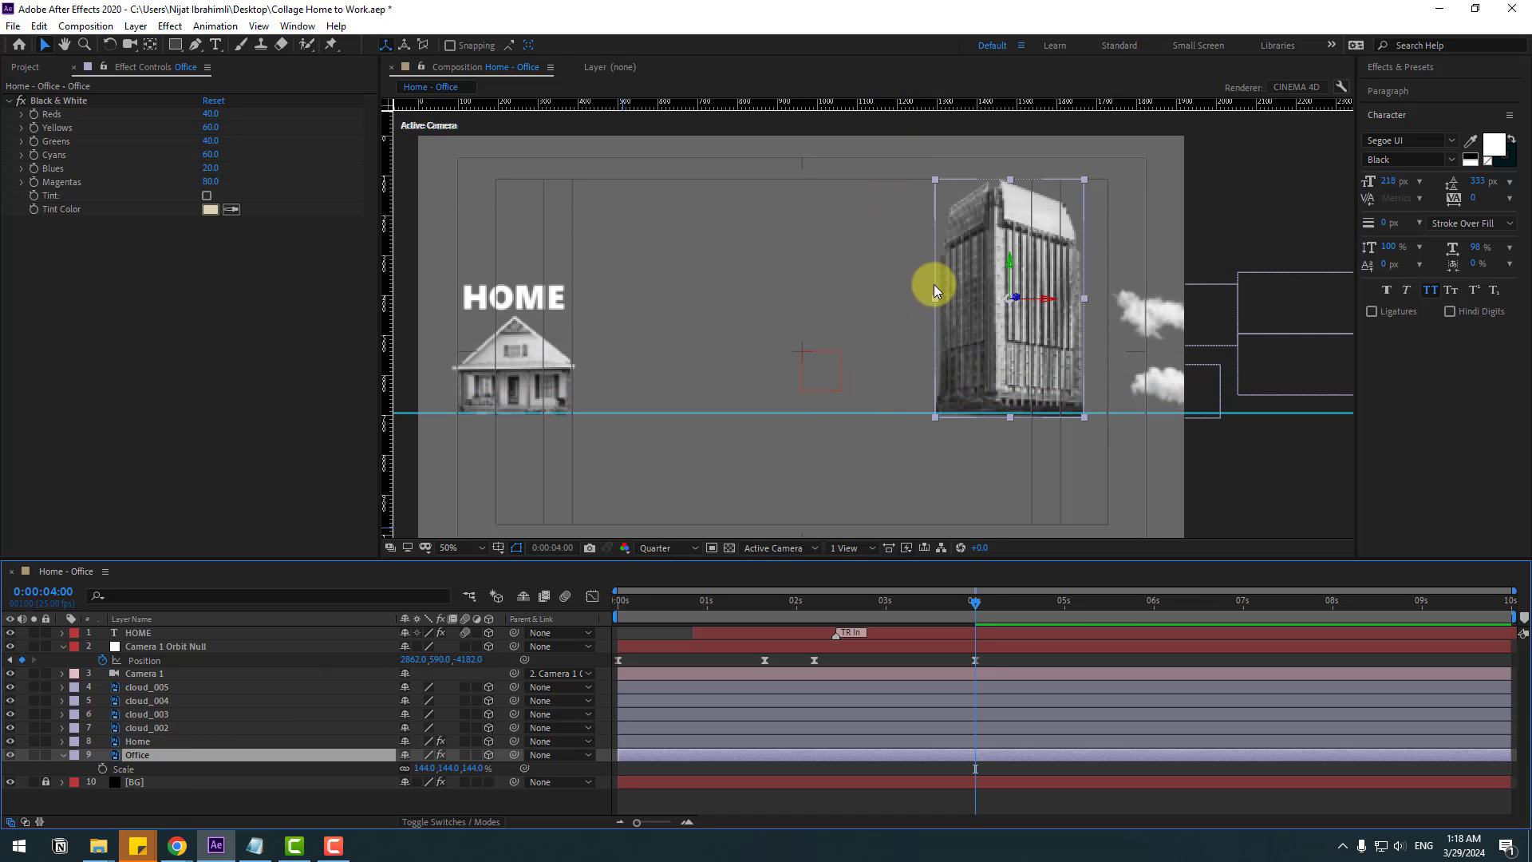
{"action": "left_click_drag", "start_coordinate": [1010, 264], "coordinate": [1010, 255]}
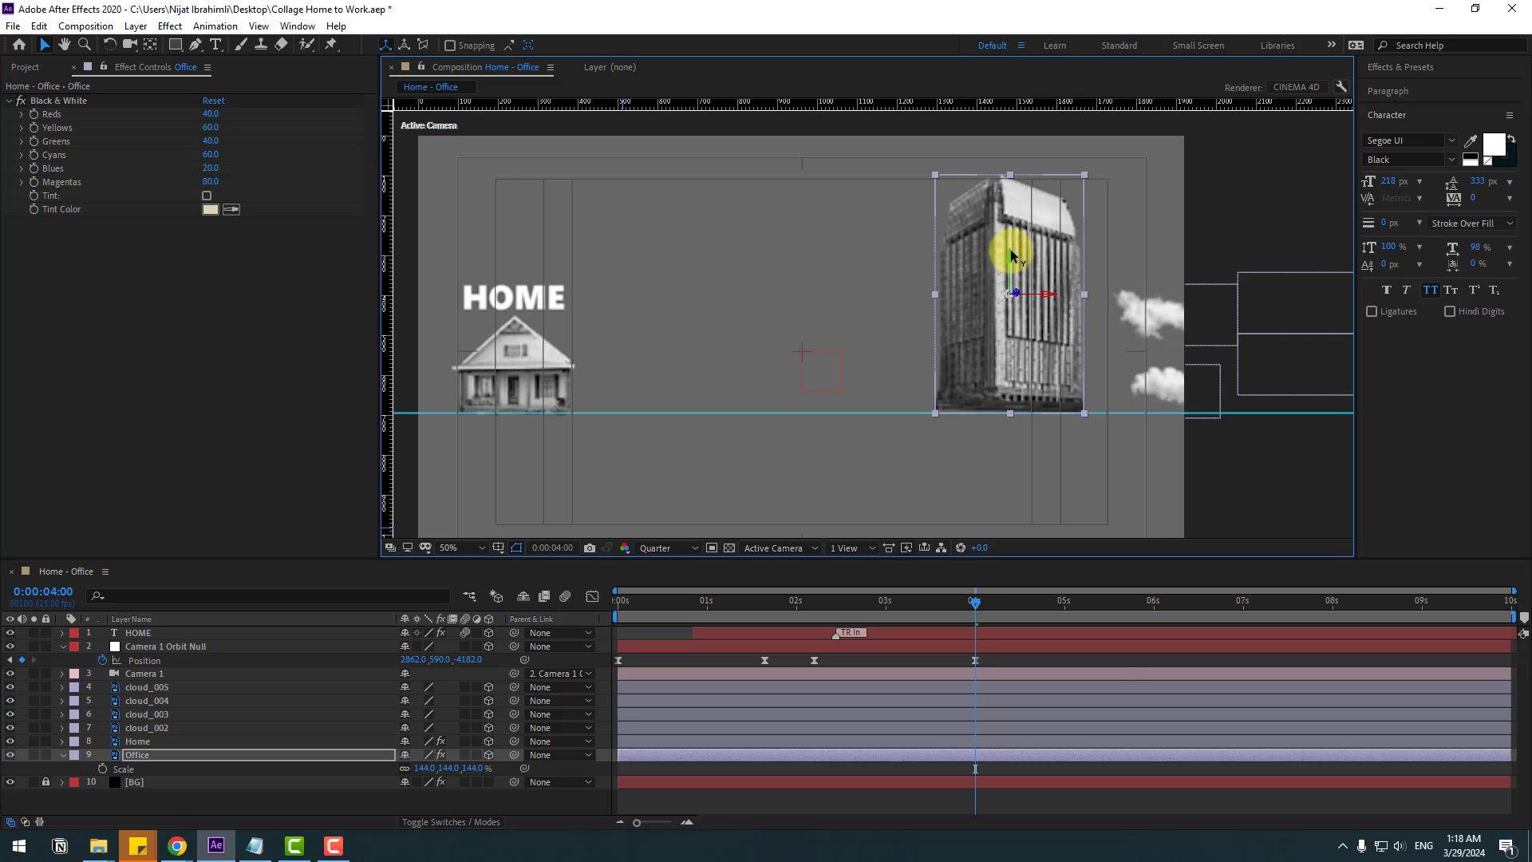
{"action": "left_click", "coordinate": [62, 755]}
Step: Move the layers cloud_002 through cloud_005 together over the upper part of the office building and hide all four
{"action": "left_click", "coordinate": [141, 728]}
{"action": "left_click", "coordinate": [150, 687], "text": "shift"}
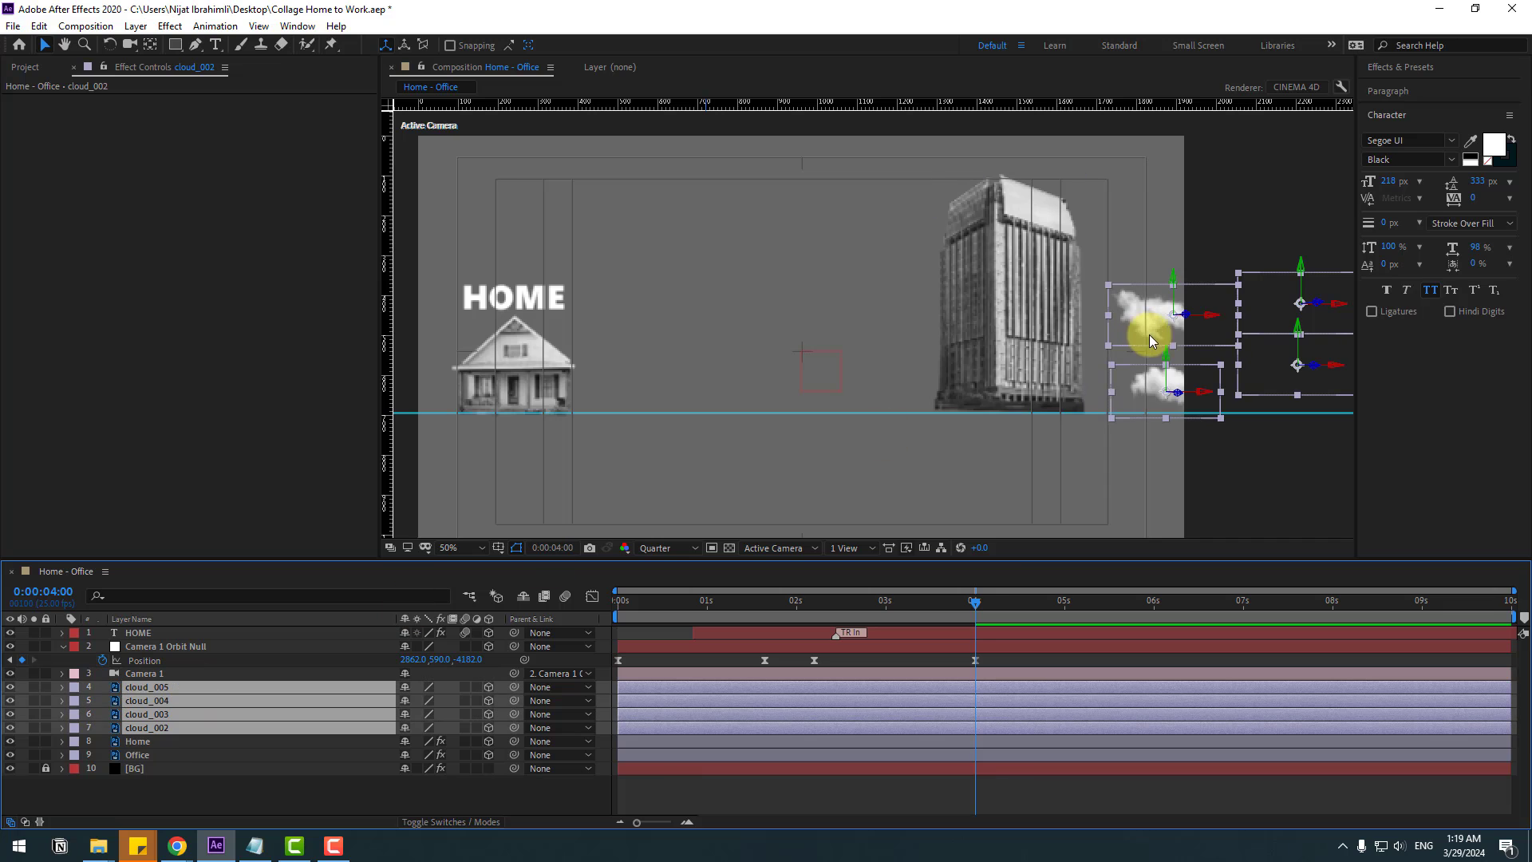
{"action": "left_click_drag", "start_coordinate": [1196, 334], "coordinate": [971, 232]}
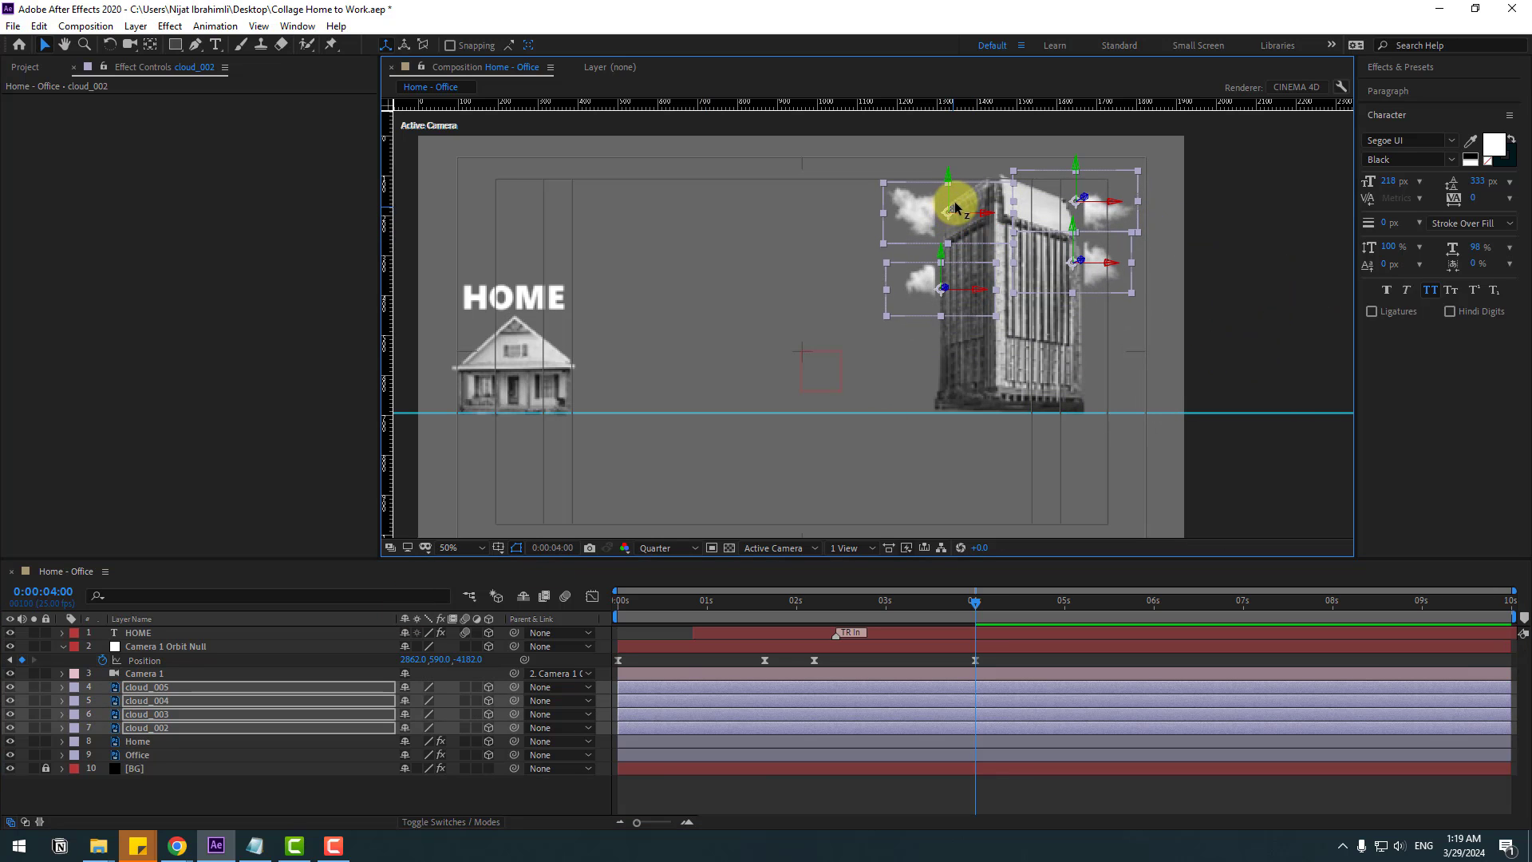
{"action": "left_click", "coordinate": [17, 701]}
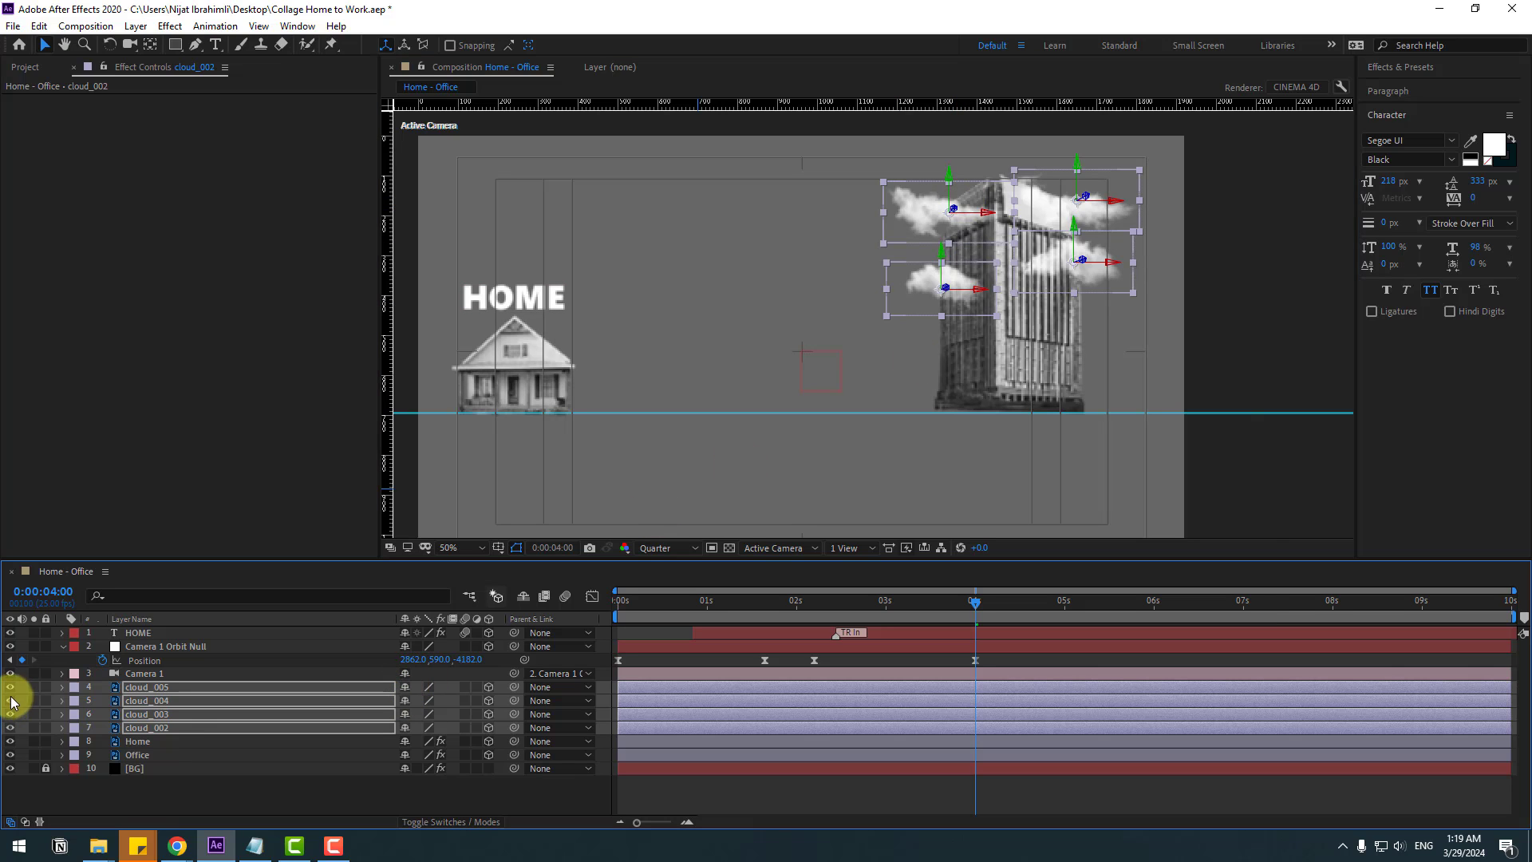
{"action": "left_click_drag", "start_coordinate": [10, 687], "coordinate": [10, 728]}
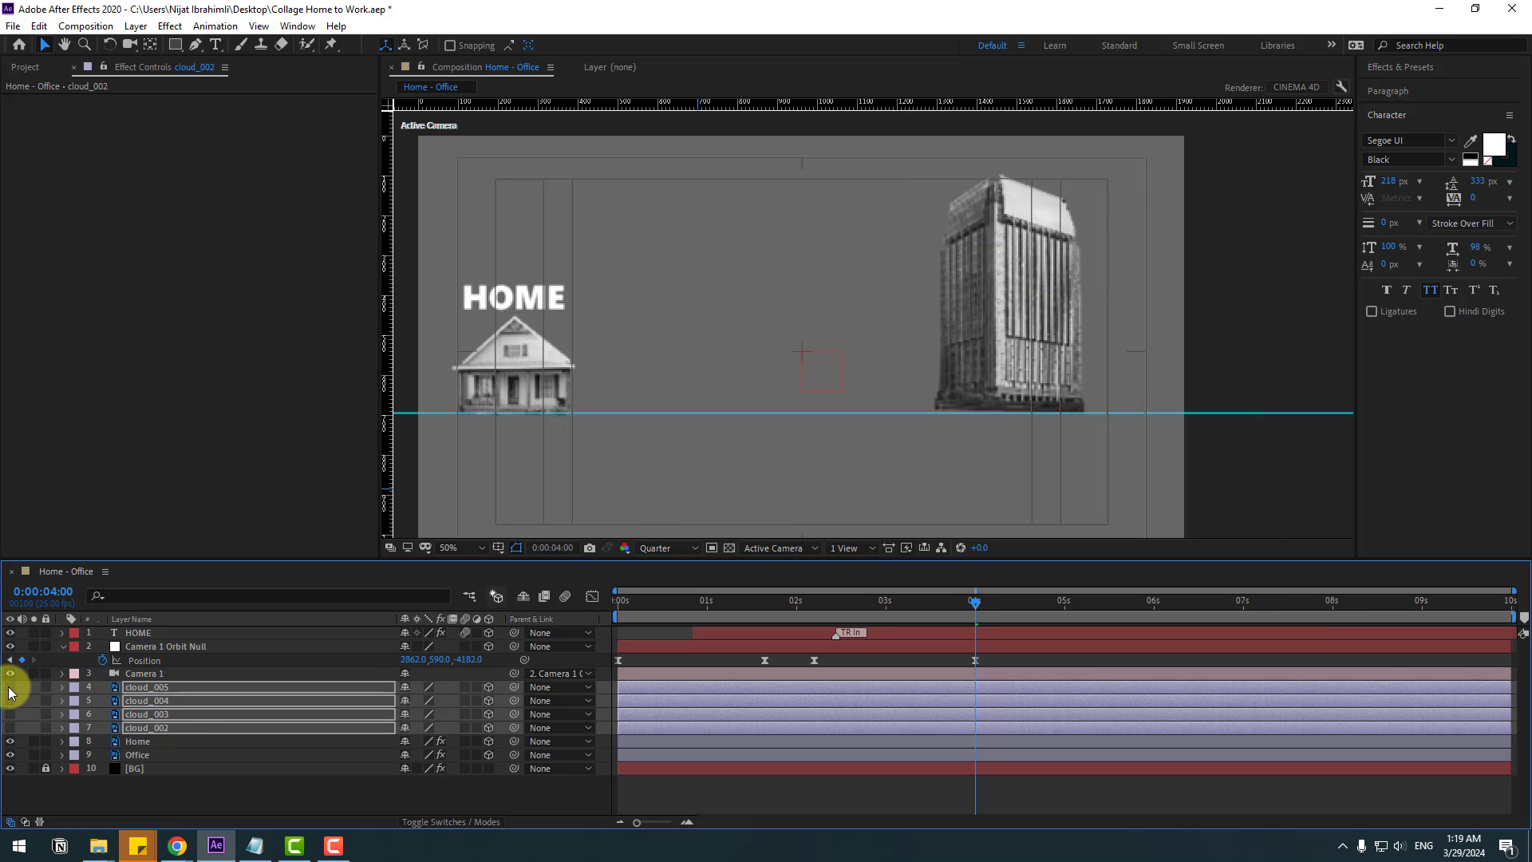
Step: Scrub through the camera move up to 0:00:04:00 and shift the Office layer horizontally farther away from the house
{"action": "left_click", "coordinate": [184, 800]}
{"action": "left_click_drag", "start_coordinate": [792, 610], "coordinate": [977, 596]}
{"action": "left_click", "coordinate": [1027, 367]}
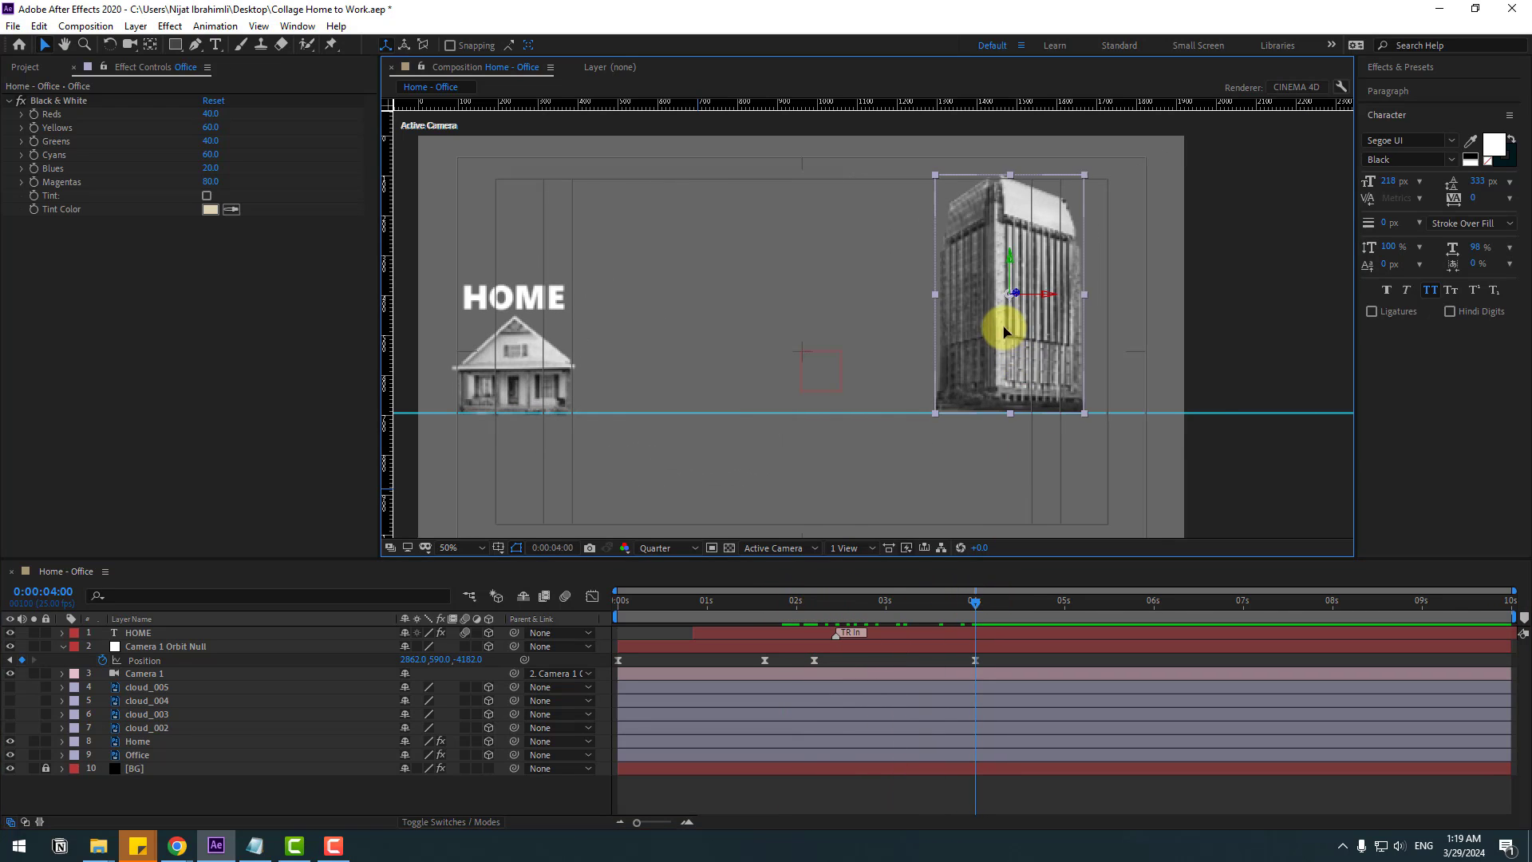
{"action": "left_click_drag", "start_coordinate": [1043, 300], "coordinate": [1200, 292]}
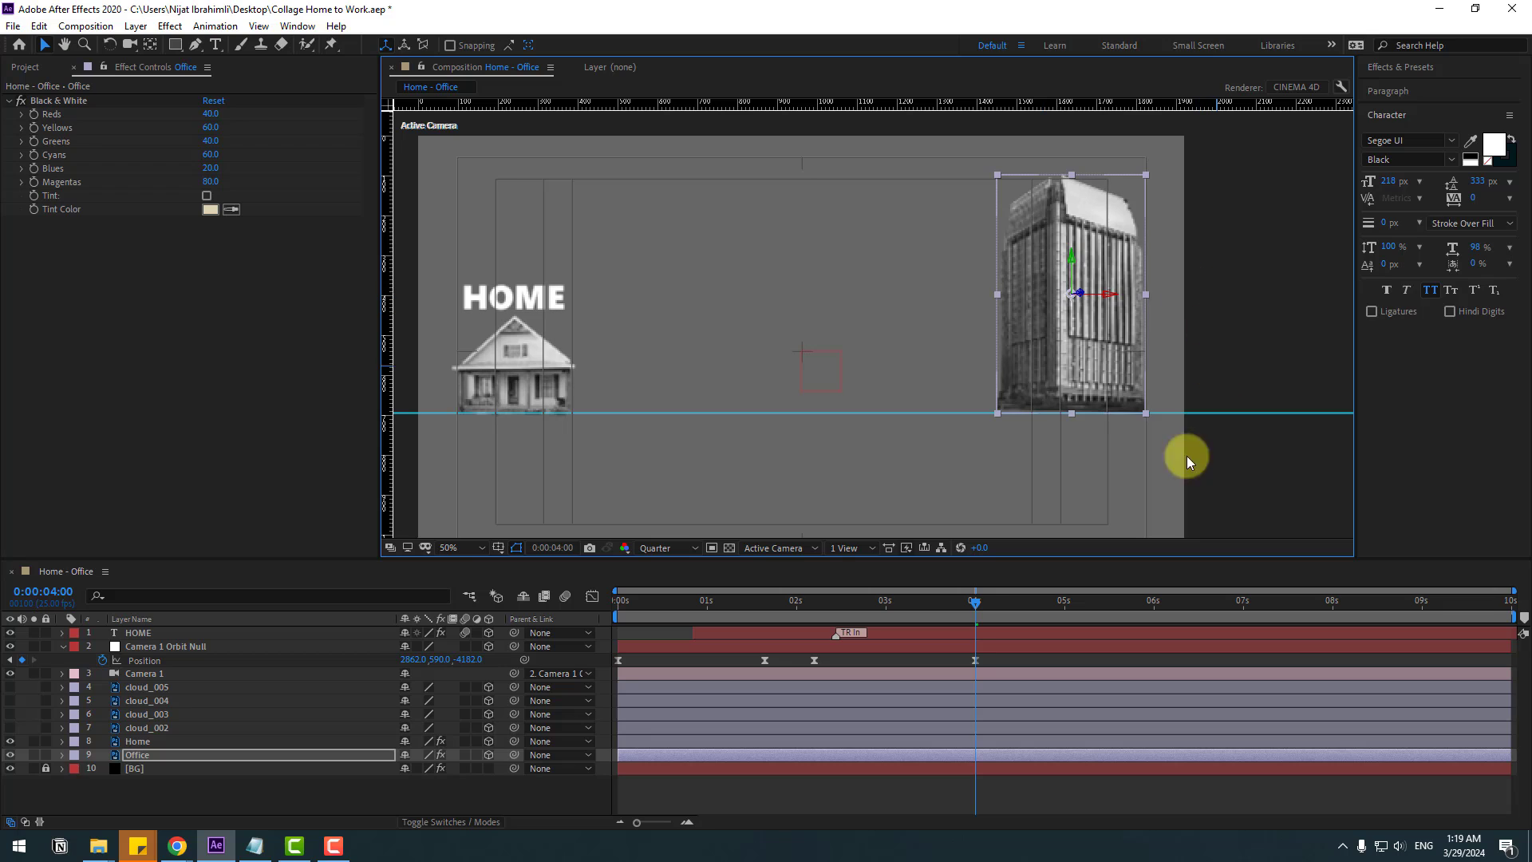
{"action": "left_click", "coordinate": [370, 792]}
Step: Duplicate the HOME text layer and place the copy centered just above the top of the office building
{"action": "left_click", "coordinate": [527, 305]}
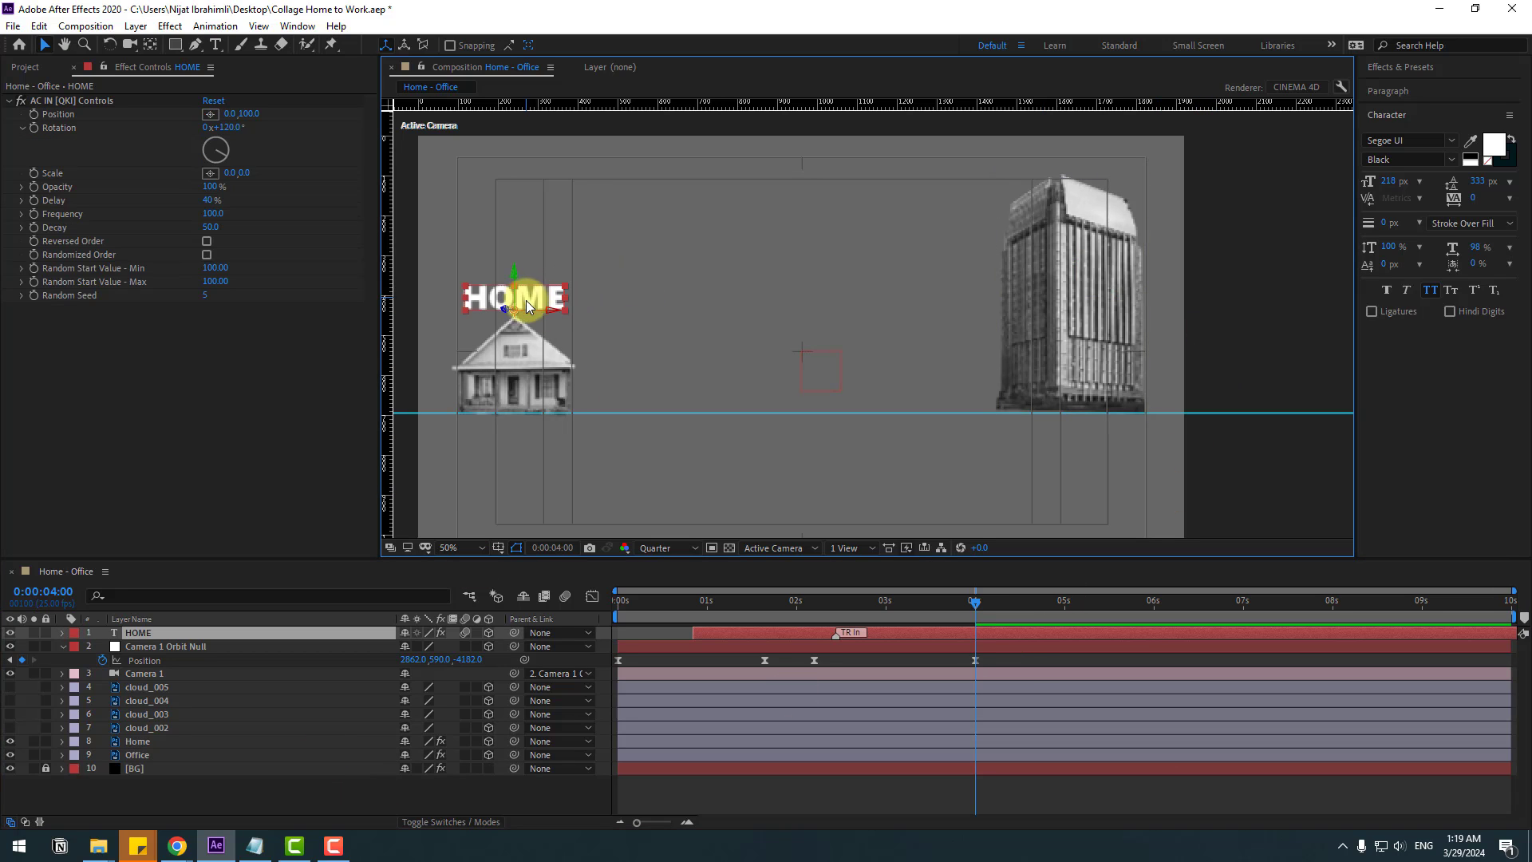
{"action": "key", "text": "ctrl+d"}
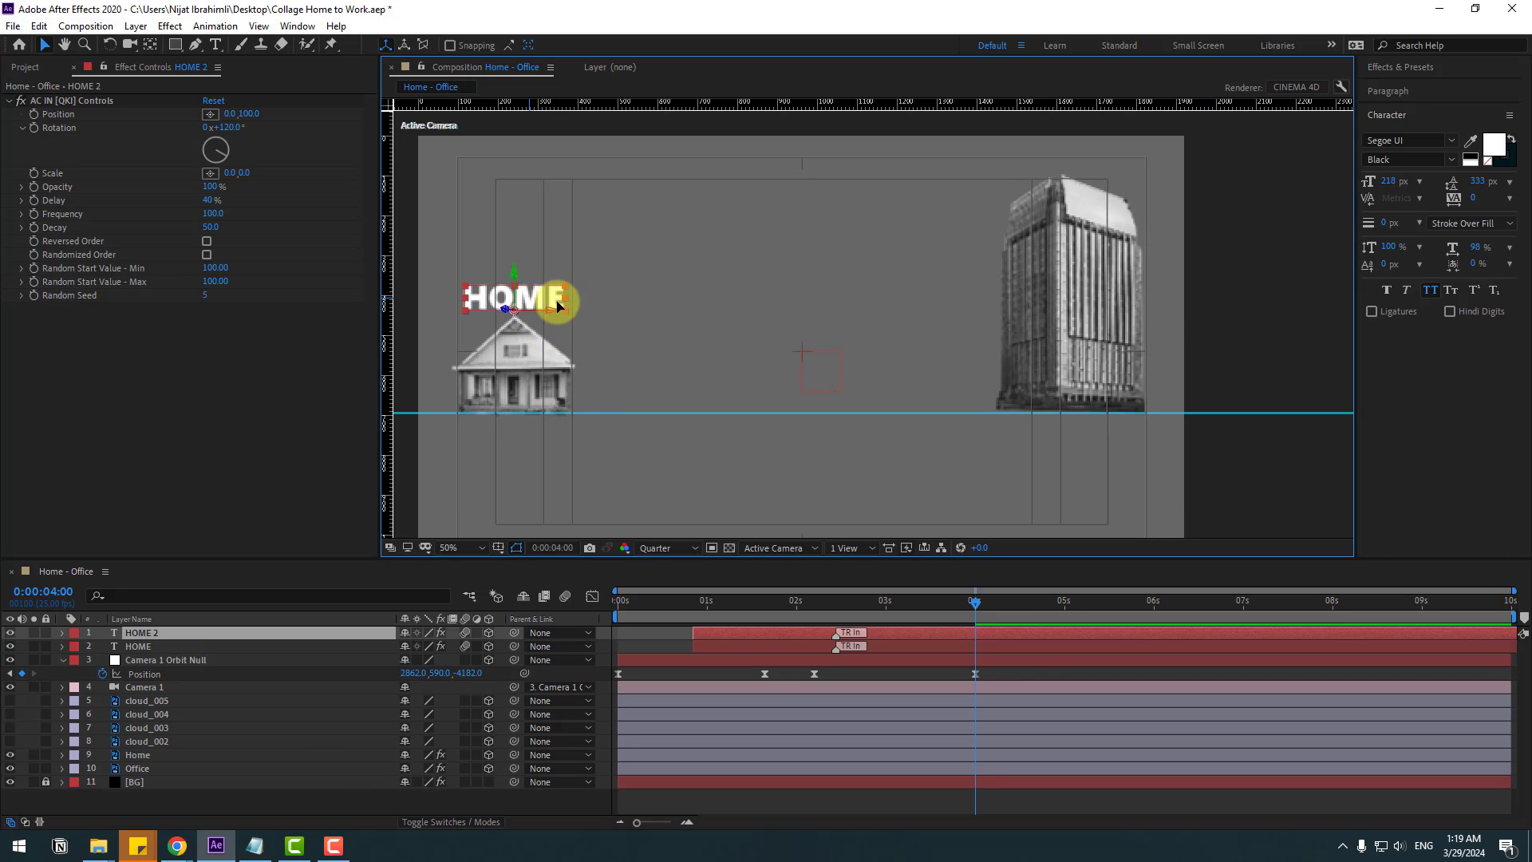
{"action": "left_click_drag", "start_coordinate": [558, 301], "coordinate": [1086, 160]}
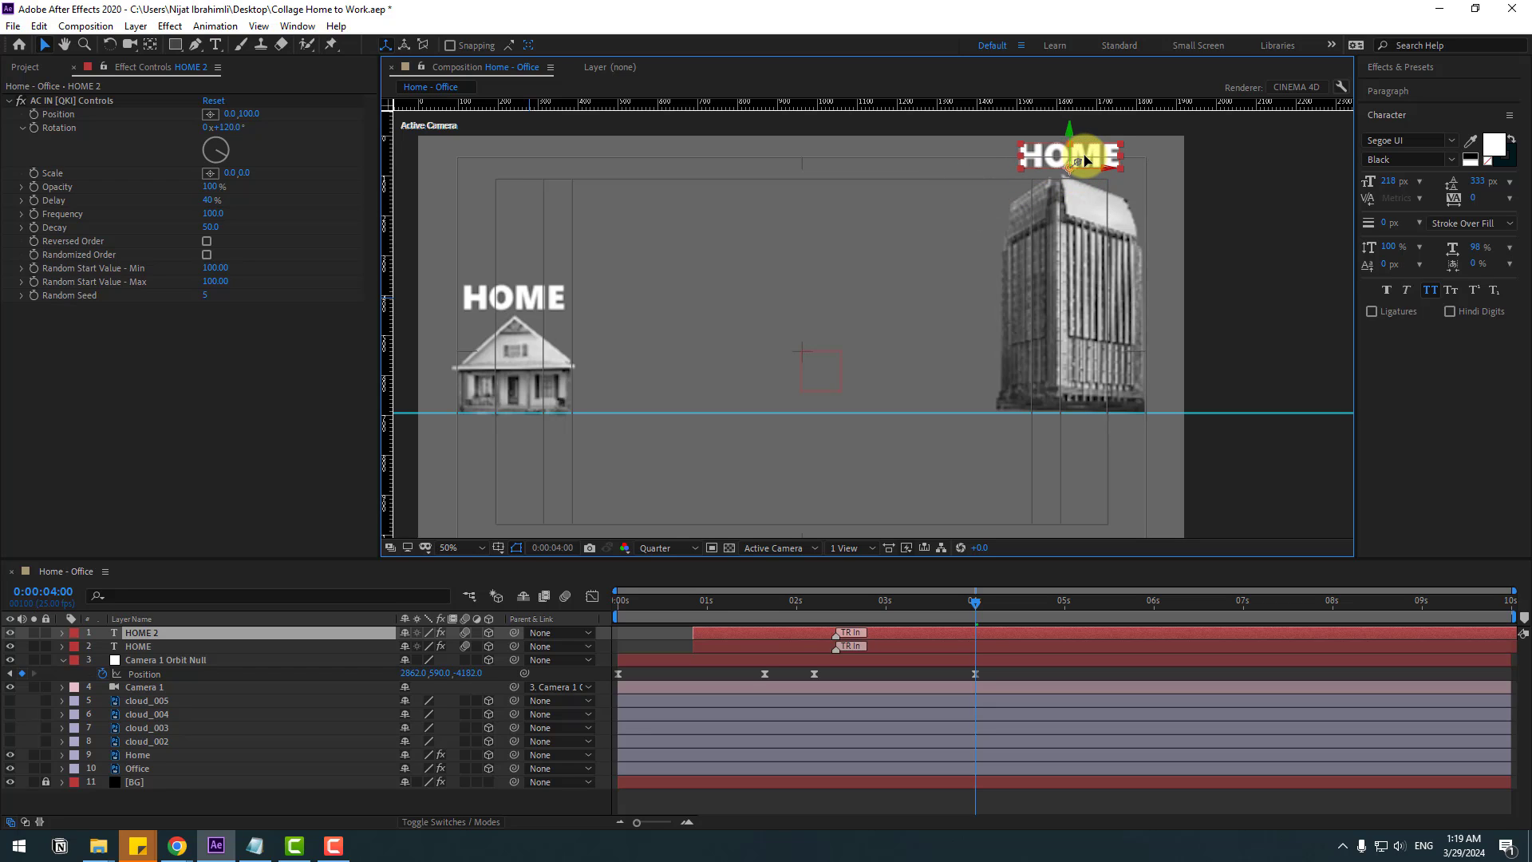
Step: Change the text of the title above the office building to OFFICE
{"action": "double_click", "coordinate": [1085, 158]}
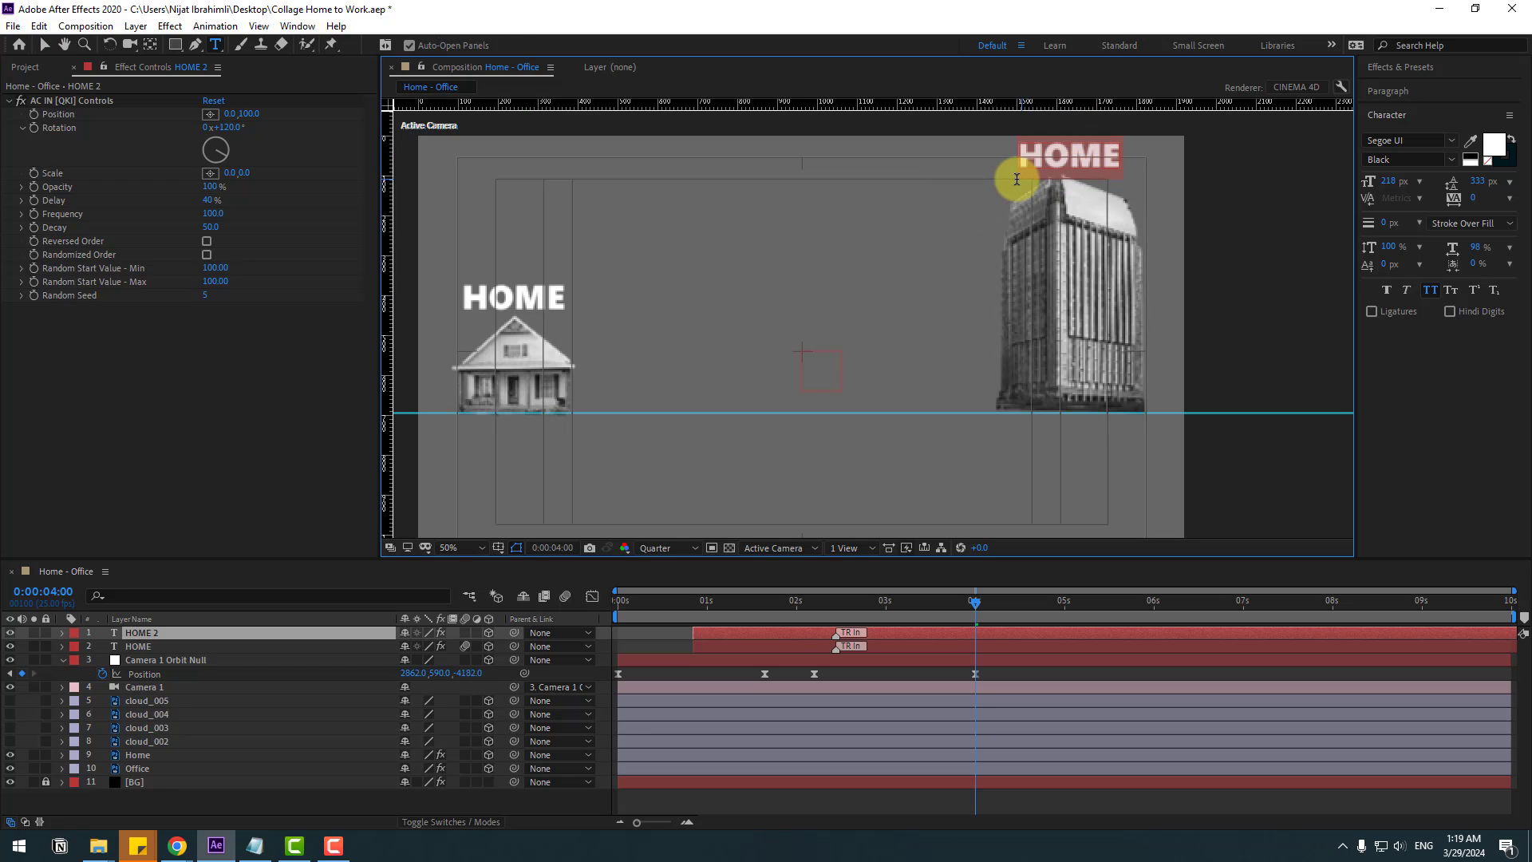
{"action": "type", "text": "OFIF"}
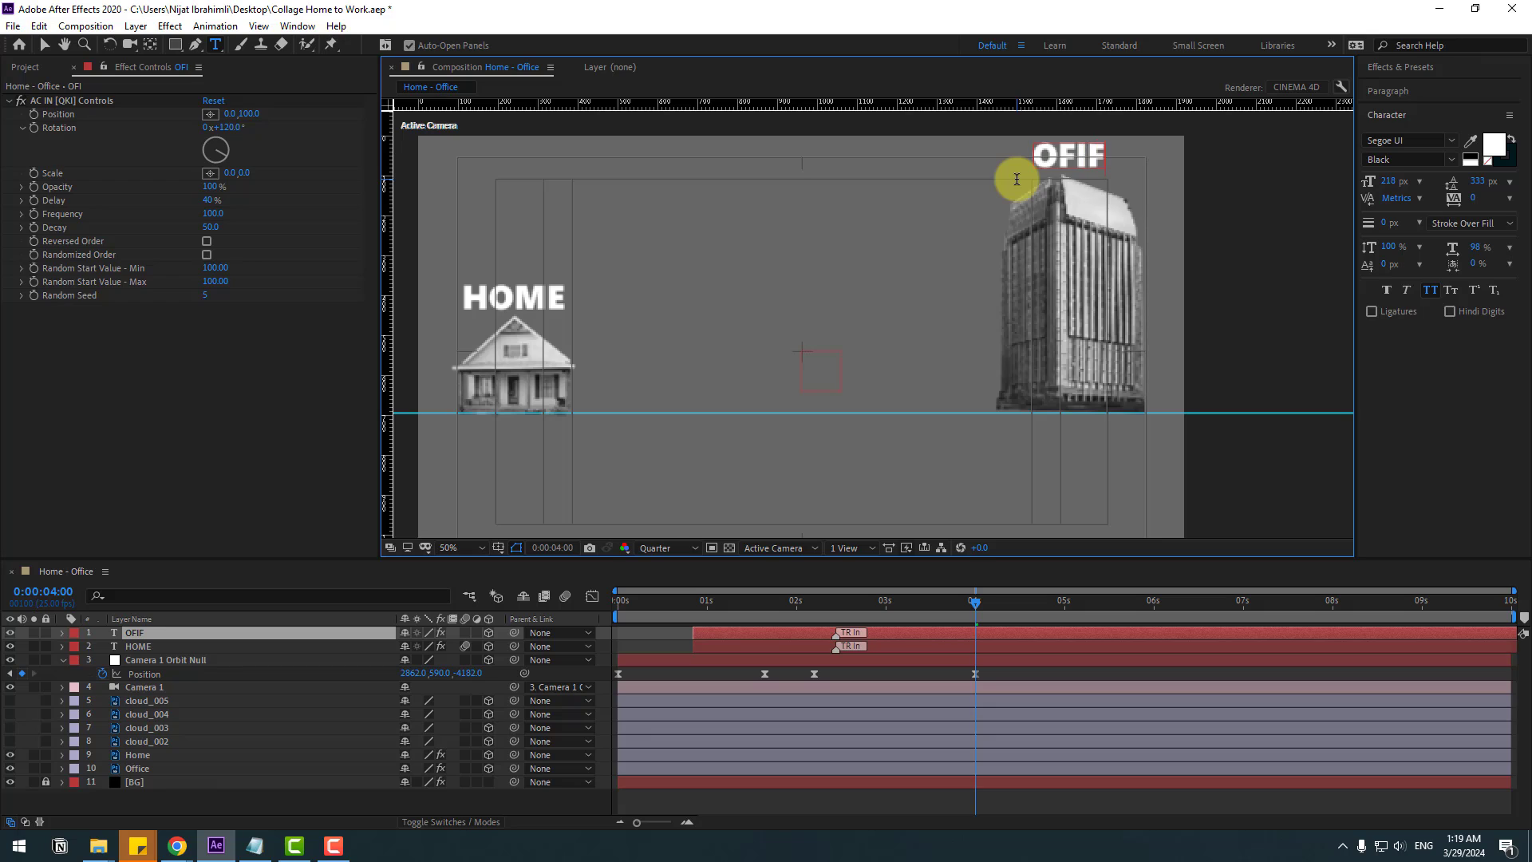
{"action": "key", "text": "BackSpace"}
{"action": "key", "text": "BackSpace"}
{"action": "type", "text": "FICE"}
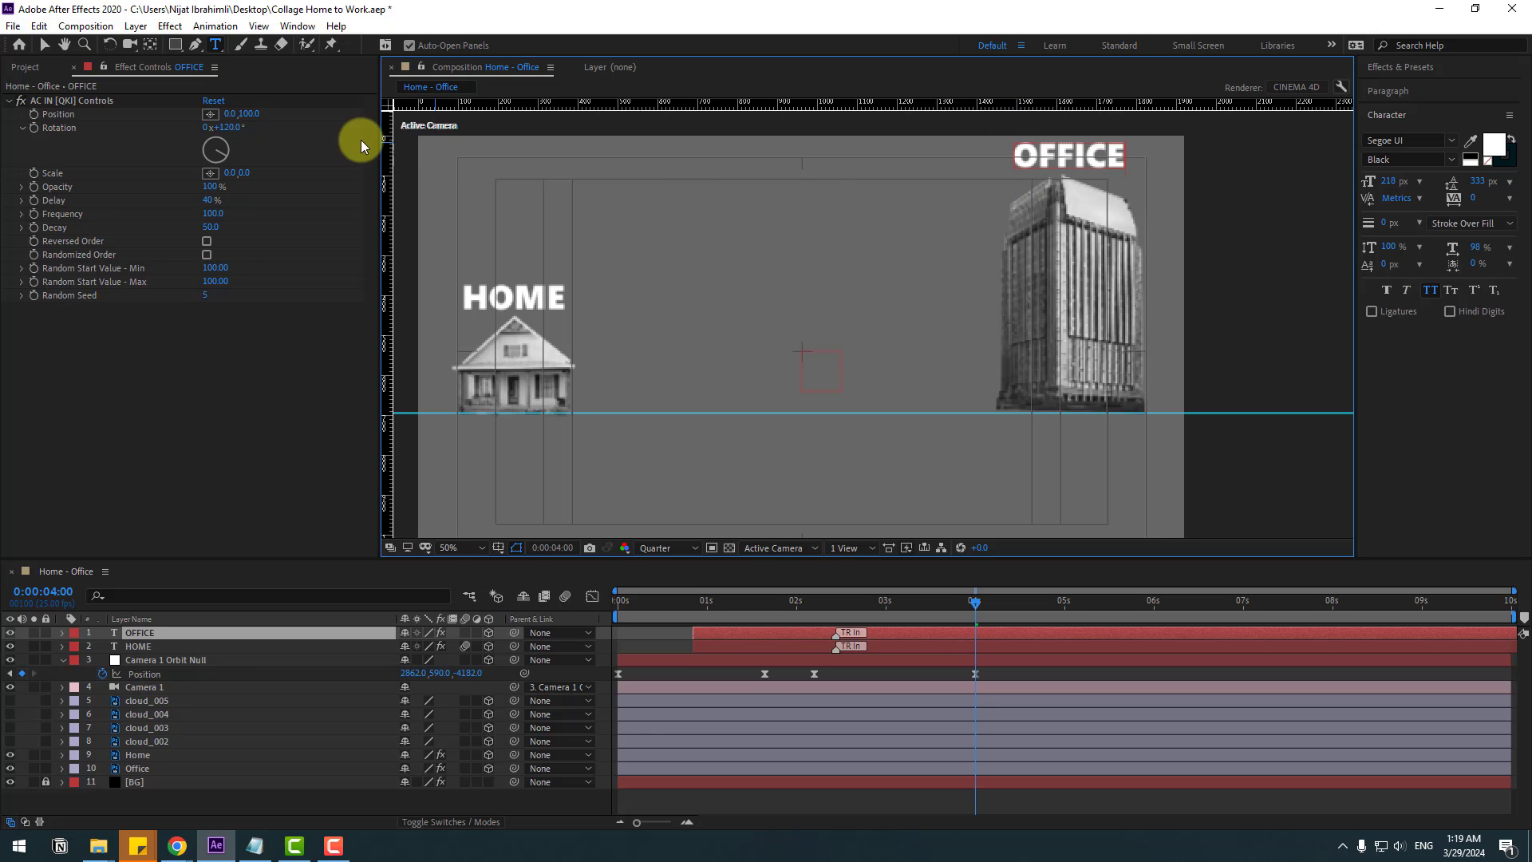
{"action": "left_click", "coordinate": [45, 45]}
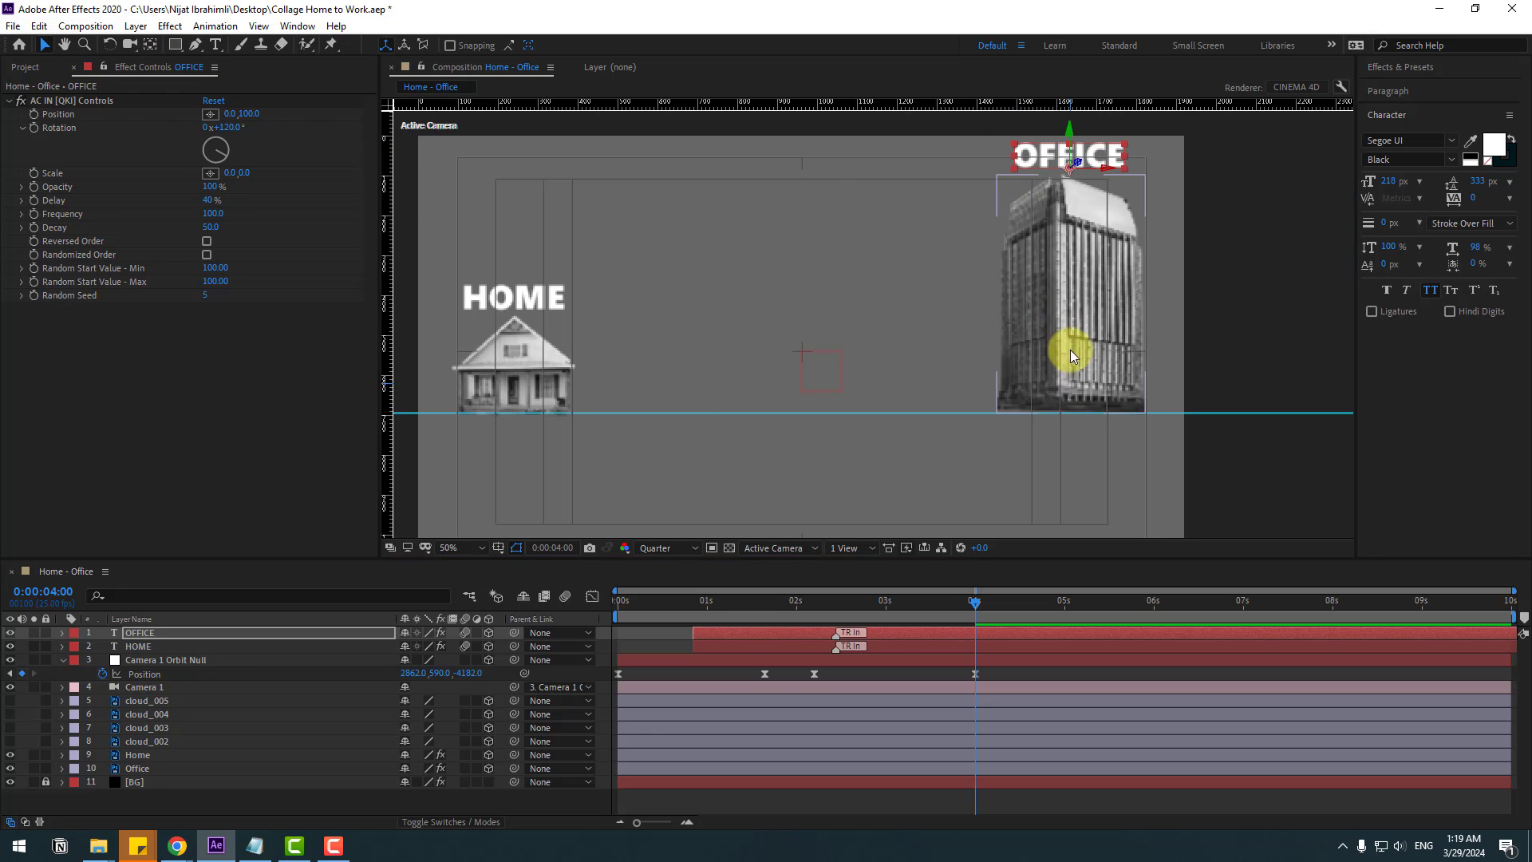
Step: Lower the office building until its base sits below the guide, and bring the OFFICE title down to just above its roof
{"action": "left_click", "coordinate": [1062, 300]}
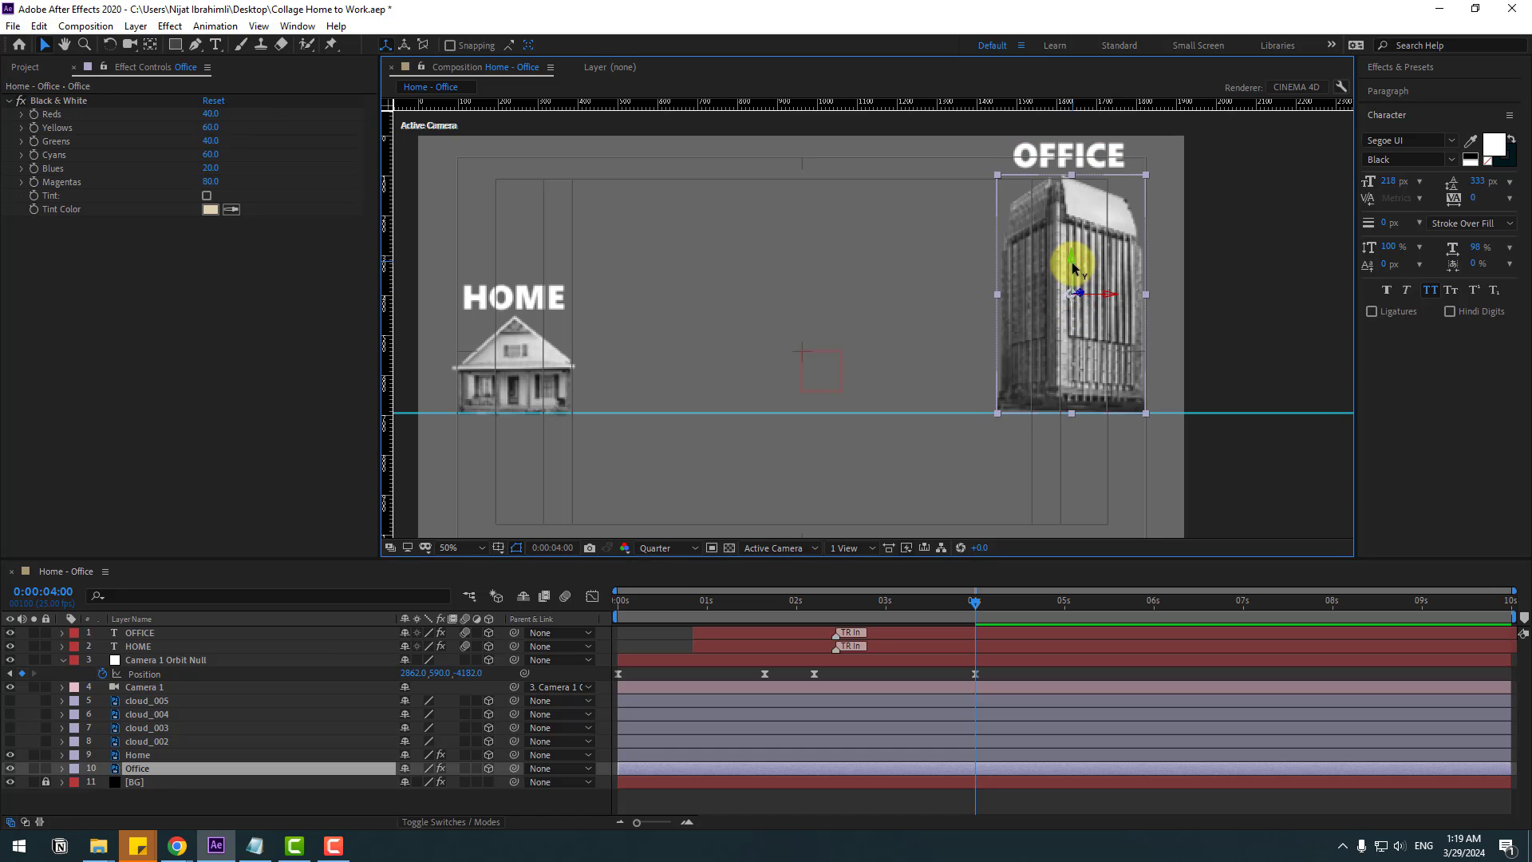
{"action": "left_click_drag", "start_coordinate": [1073, 269], "coordinate": [1060, 377]}
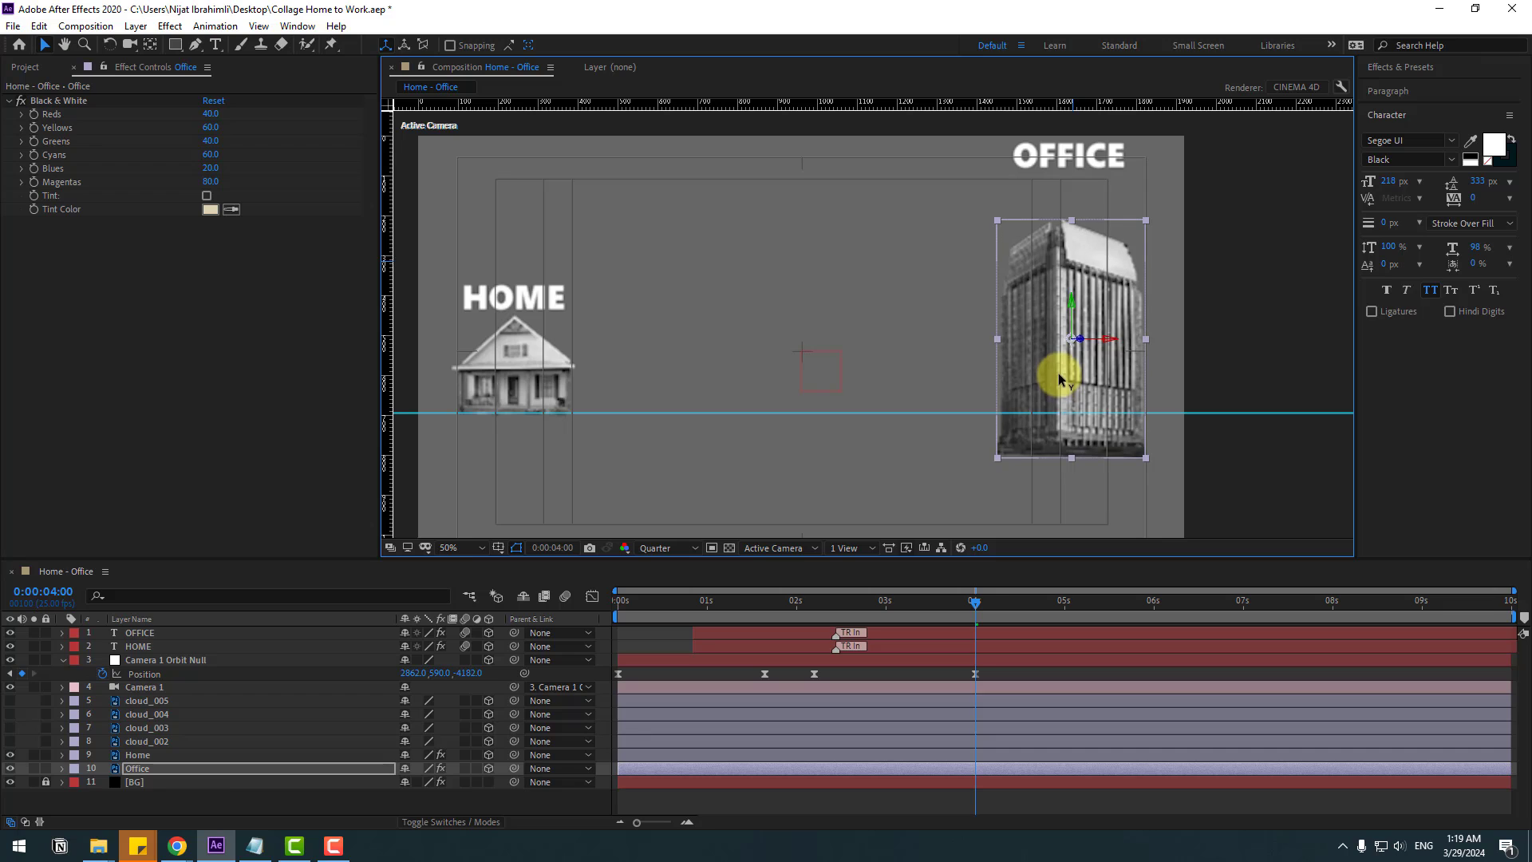
{"action": "left_click", "coordinate": [1071, 152]}
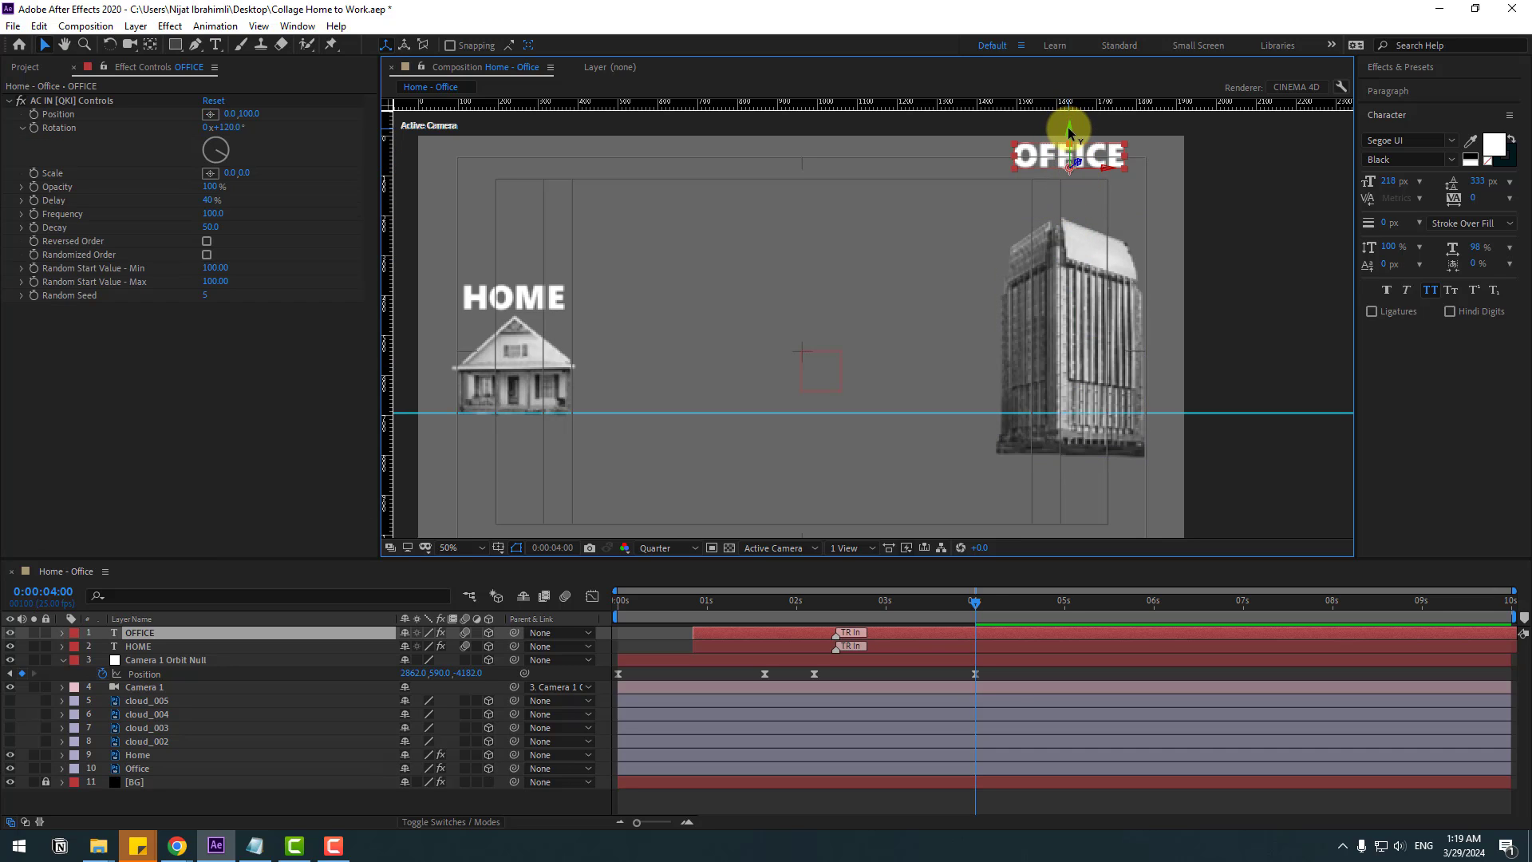
{"action": "left_click_drag", "start_coordinate": [1069, 132], "coordinate": [1067, 238]}
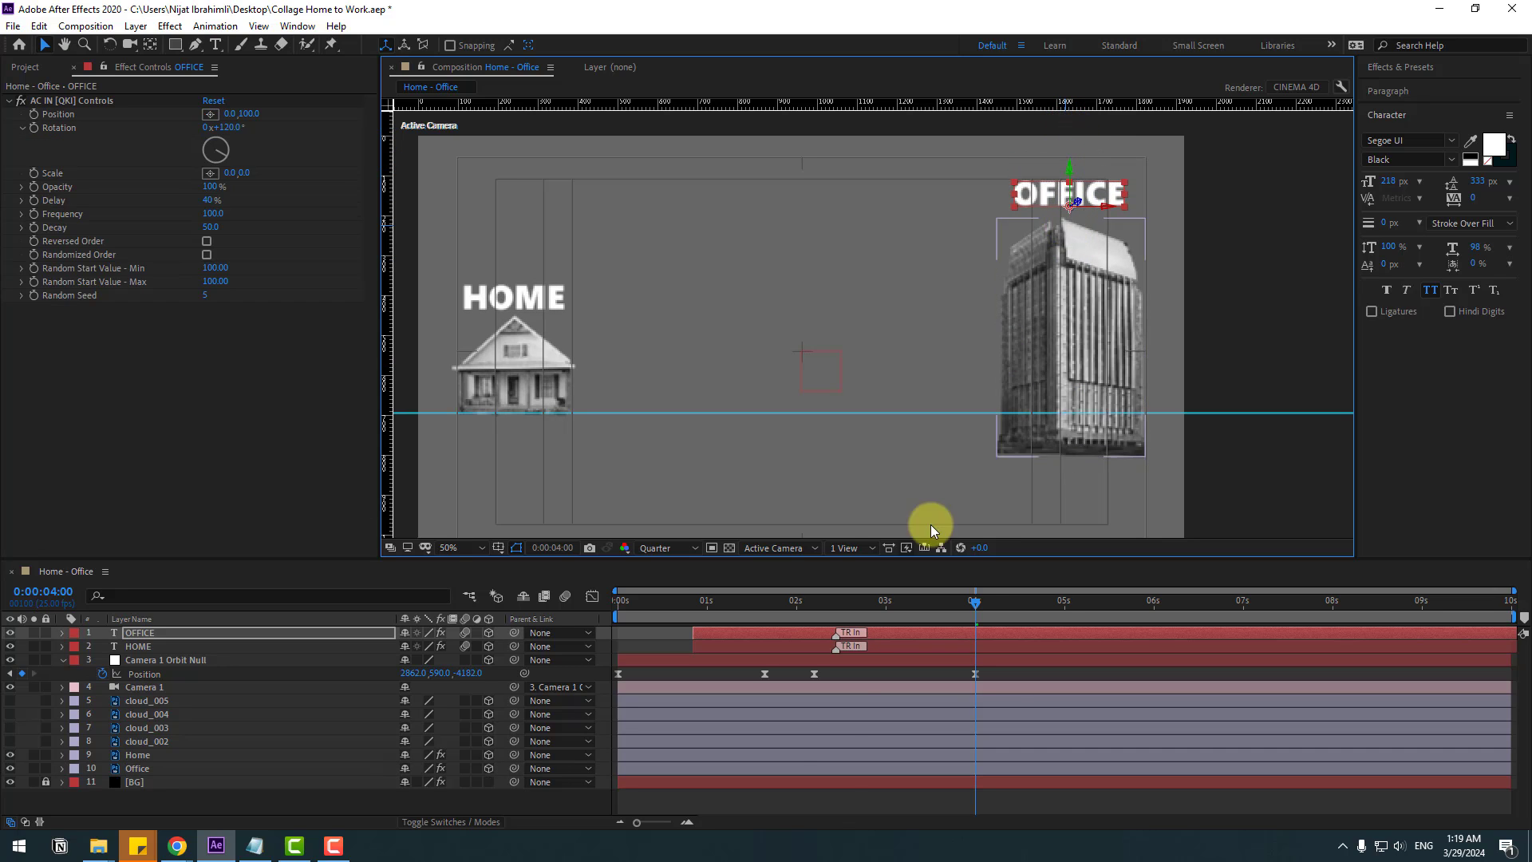
Step: Clear the layer selection and save the project
{"action": "mouse_move", "coordinate": [968, 605]}
{"action": "left_mouse_down"}
{"action": "mouse_move", "coordinate": [726, 635]}
{"action": "mouse_move", "coordinate": [970, 618]}
{"action": "left_mouse_up"}
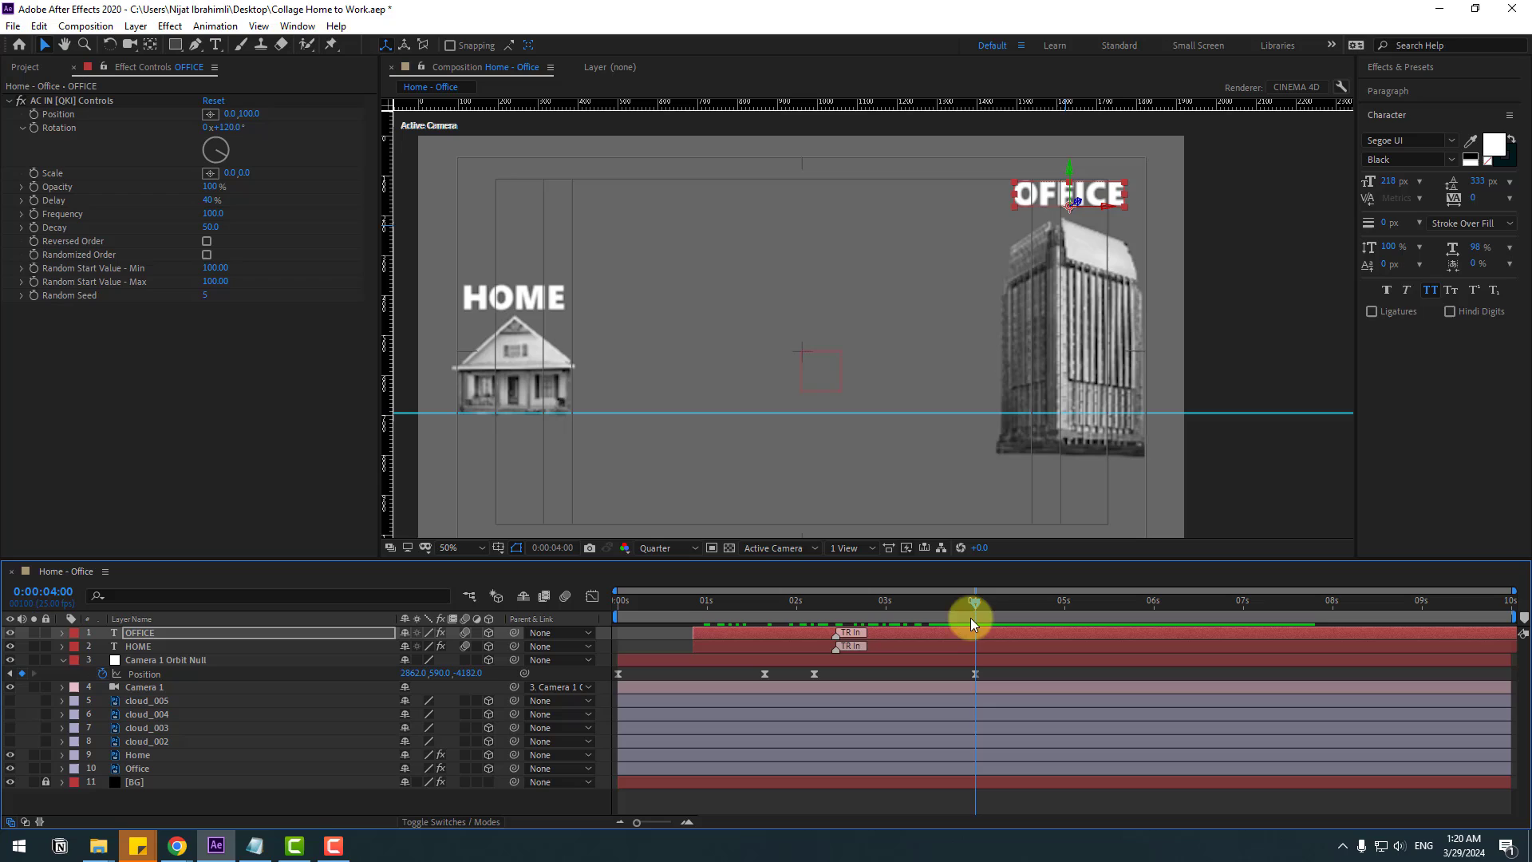
{"action": "left_click", "coordinate": [285, 814]}
{"action": "key", "text": "ctrl+s"}
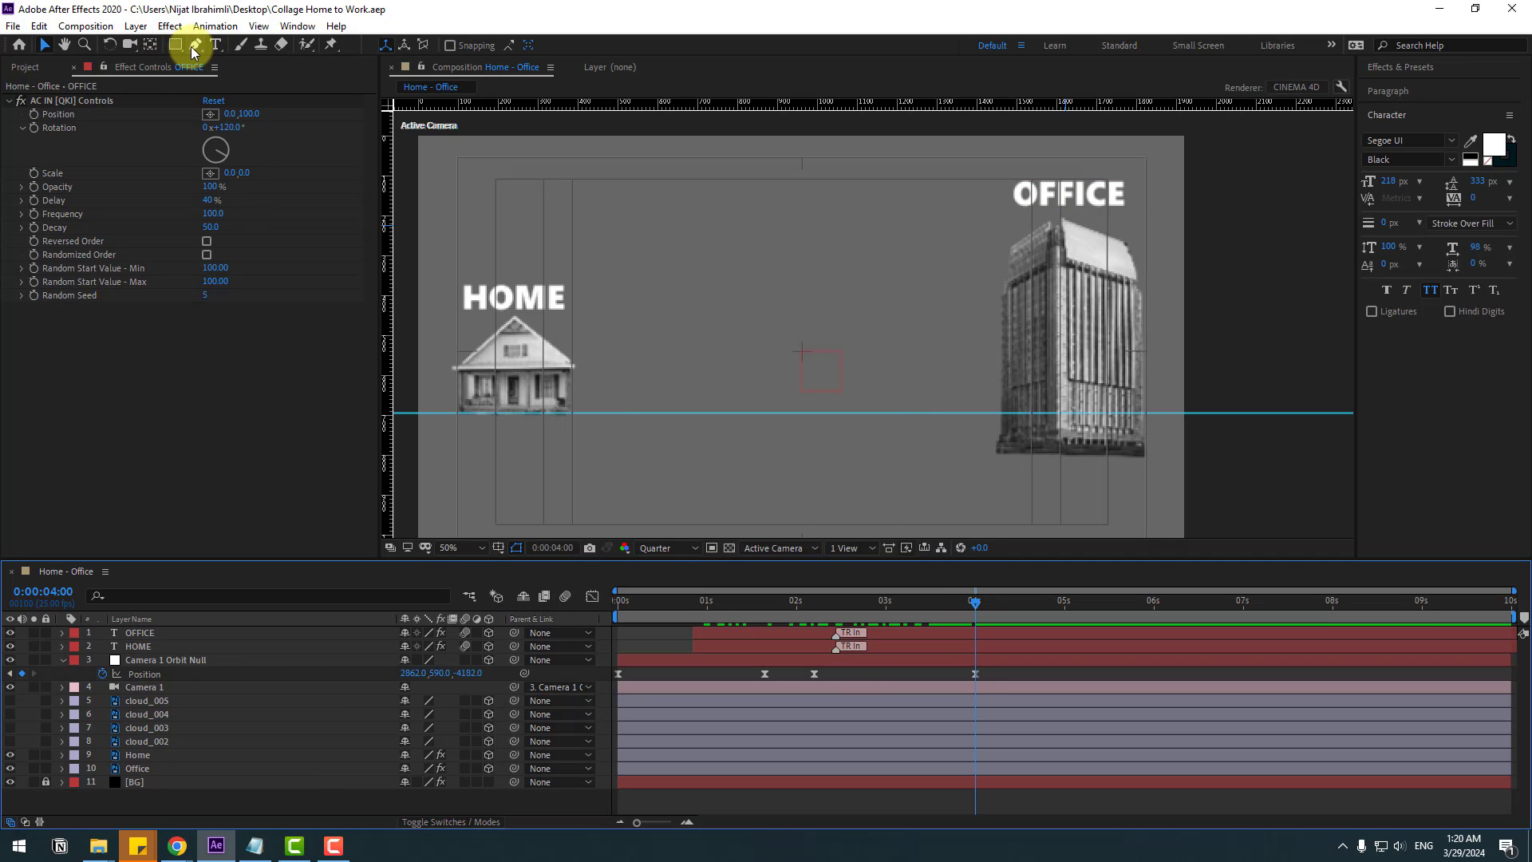
Step: Draw a straight horizontal line with the Pen tool spanning the gap between the house and the office building
{"action": "left_click", "coordinate": [195, 45]}
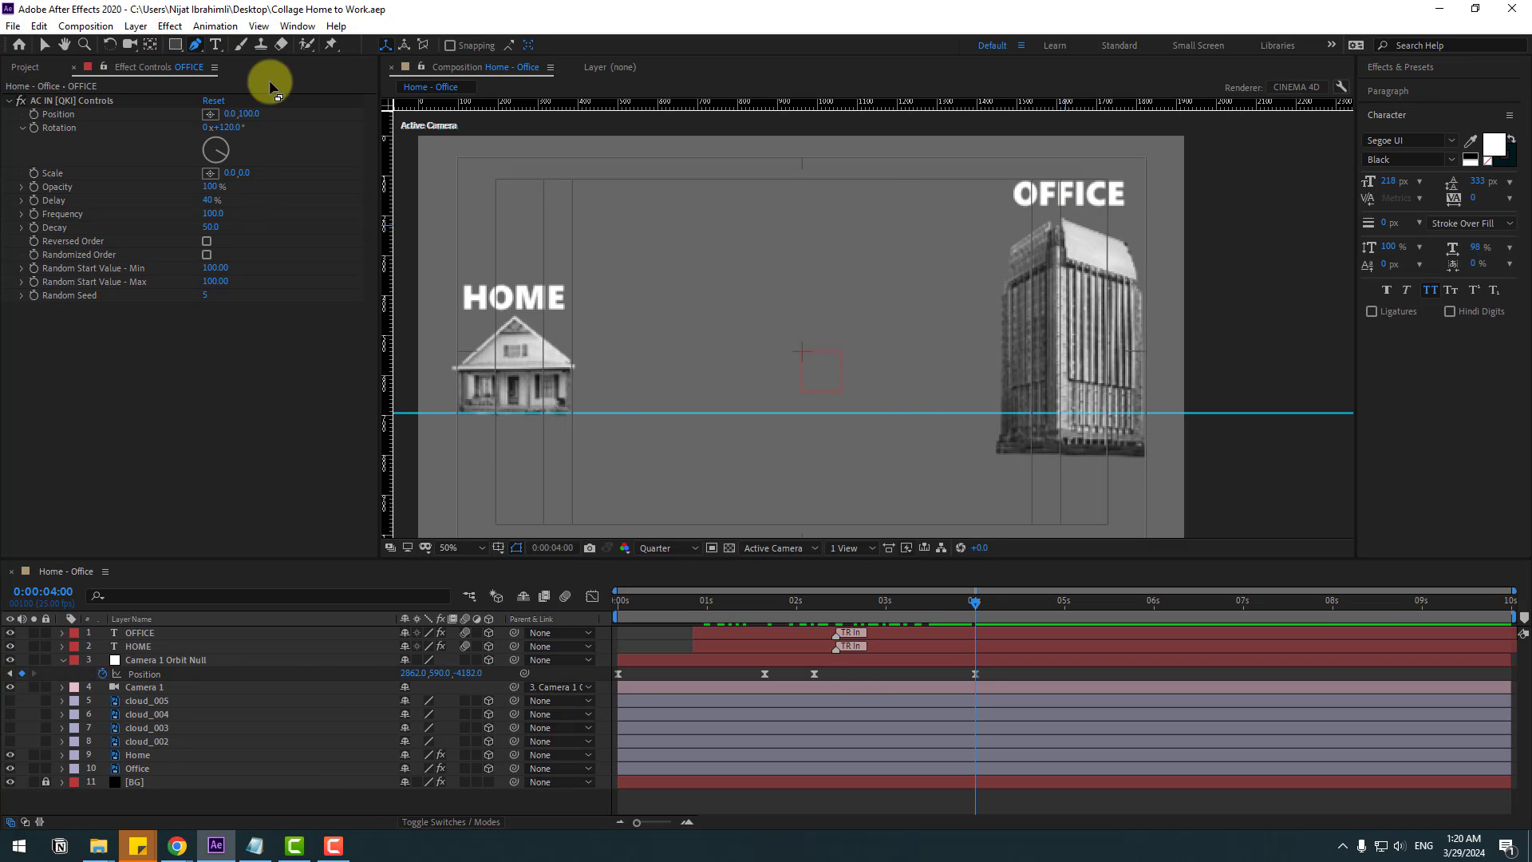
{"action": "left_click", "coordinate": [599, 364]}
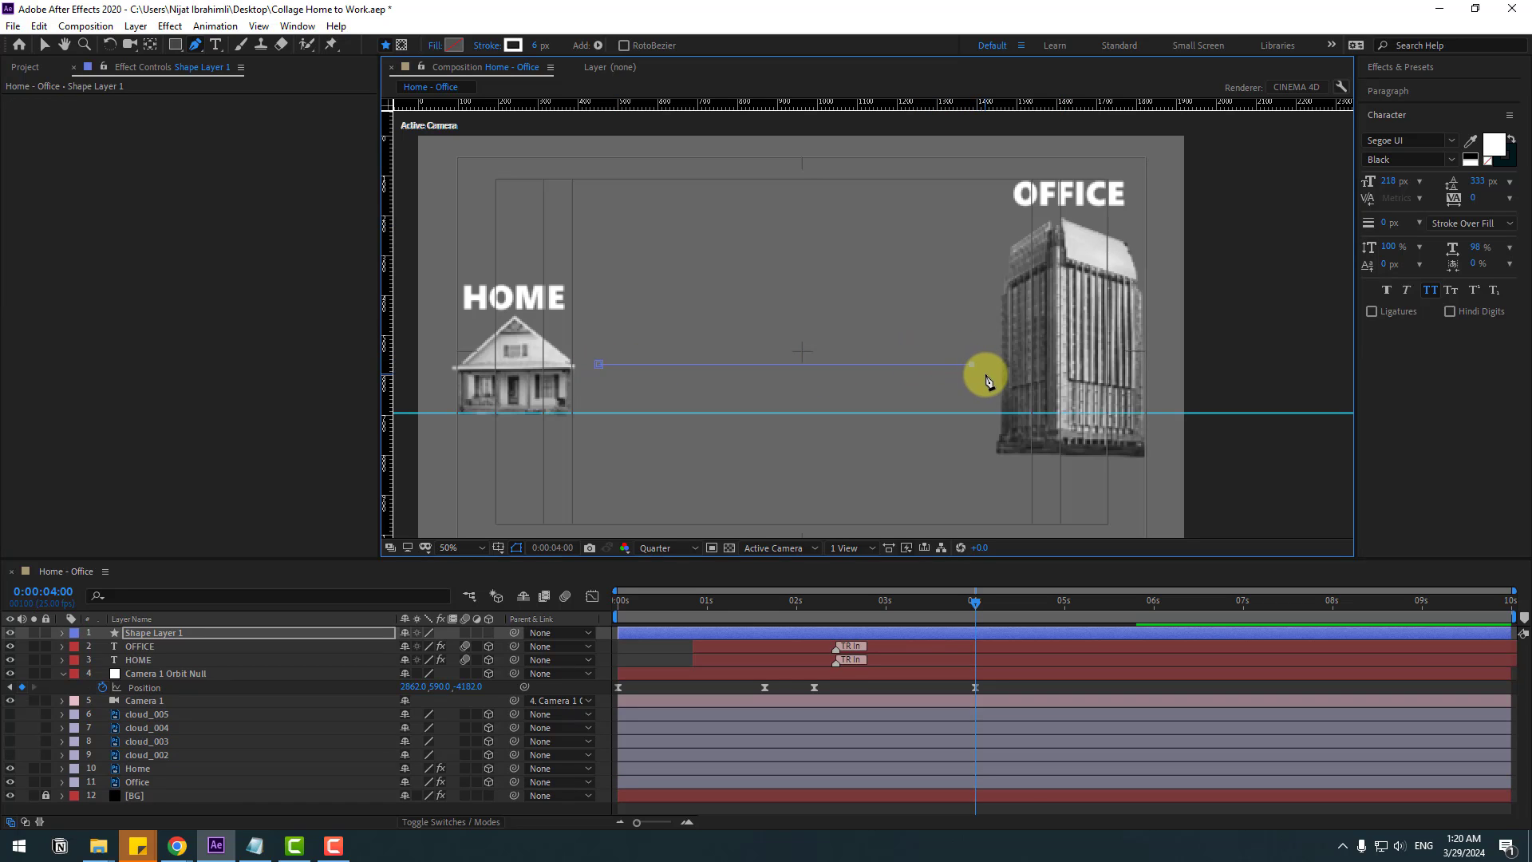
{"action": "left_click", "coordinate": [972, 364]}
{"action": "left_click", "coordinate": [46, 46]}
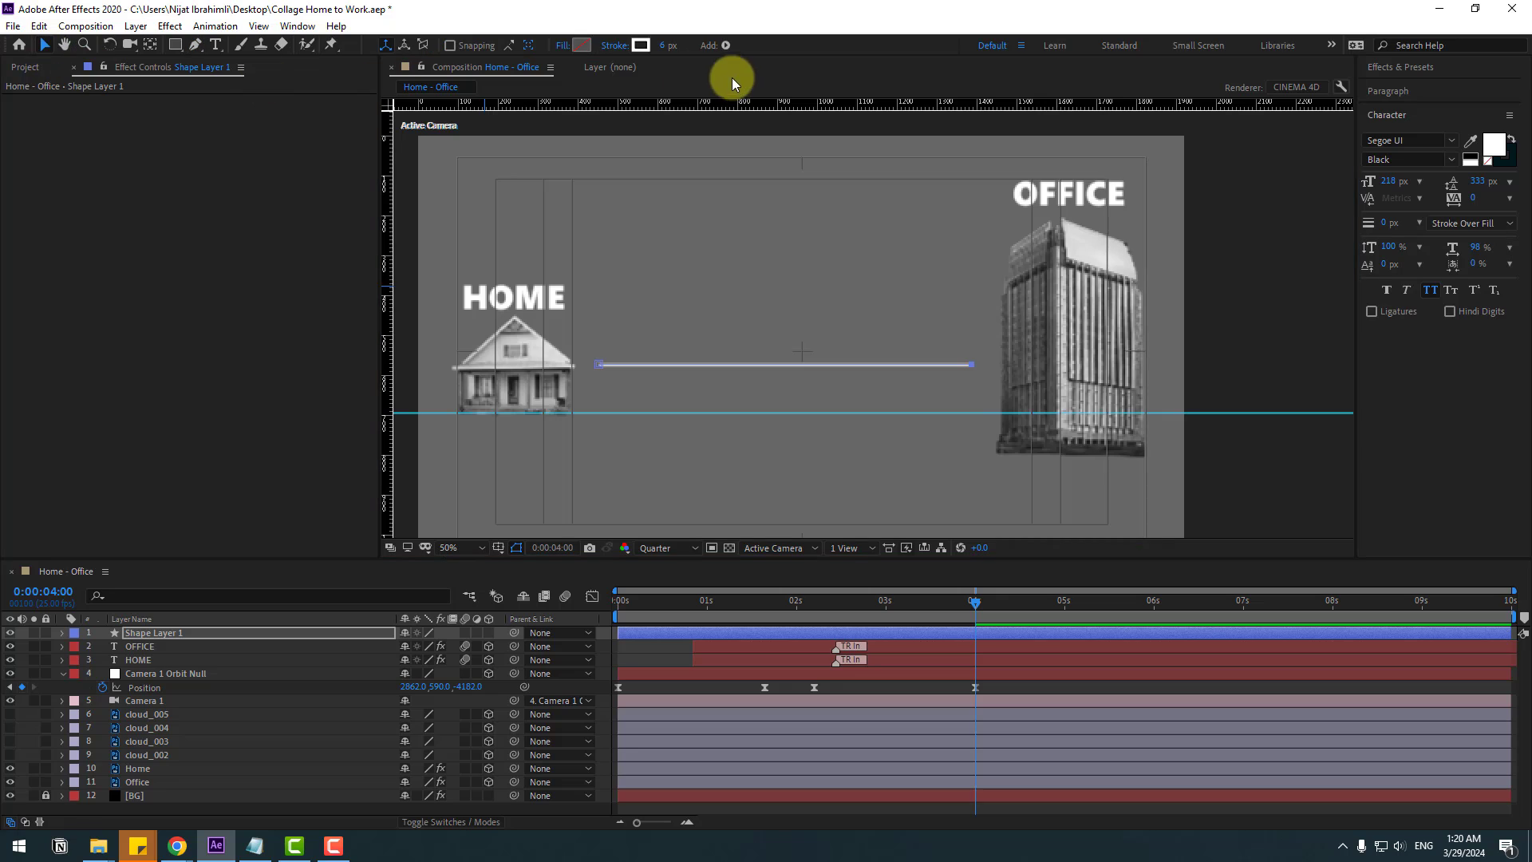
Step: Set the line's fill to None and its stroke width to 10 px
{"action": "left_click", "coordinate": [563, 46]}
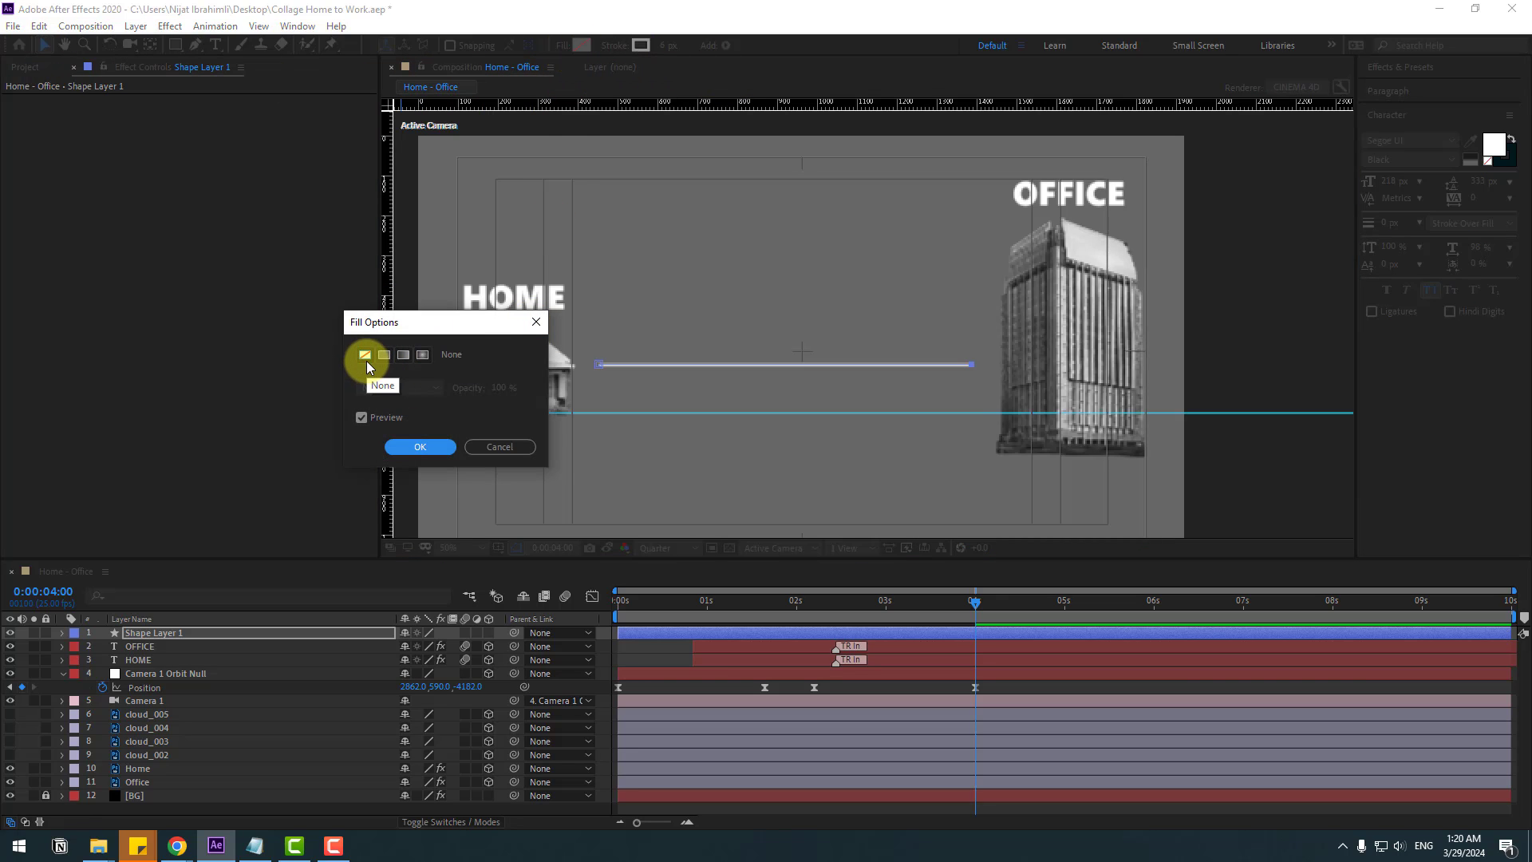
{"action": "left_click", "coordinate": [420, 447]}
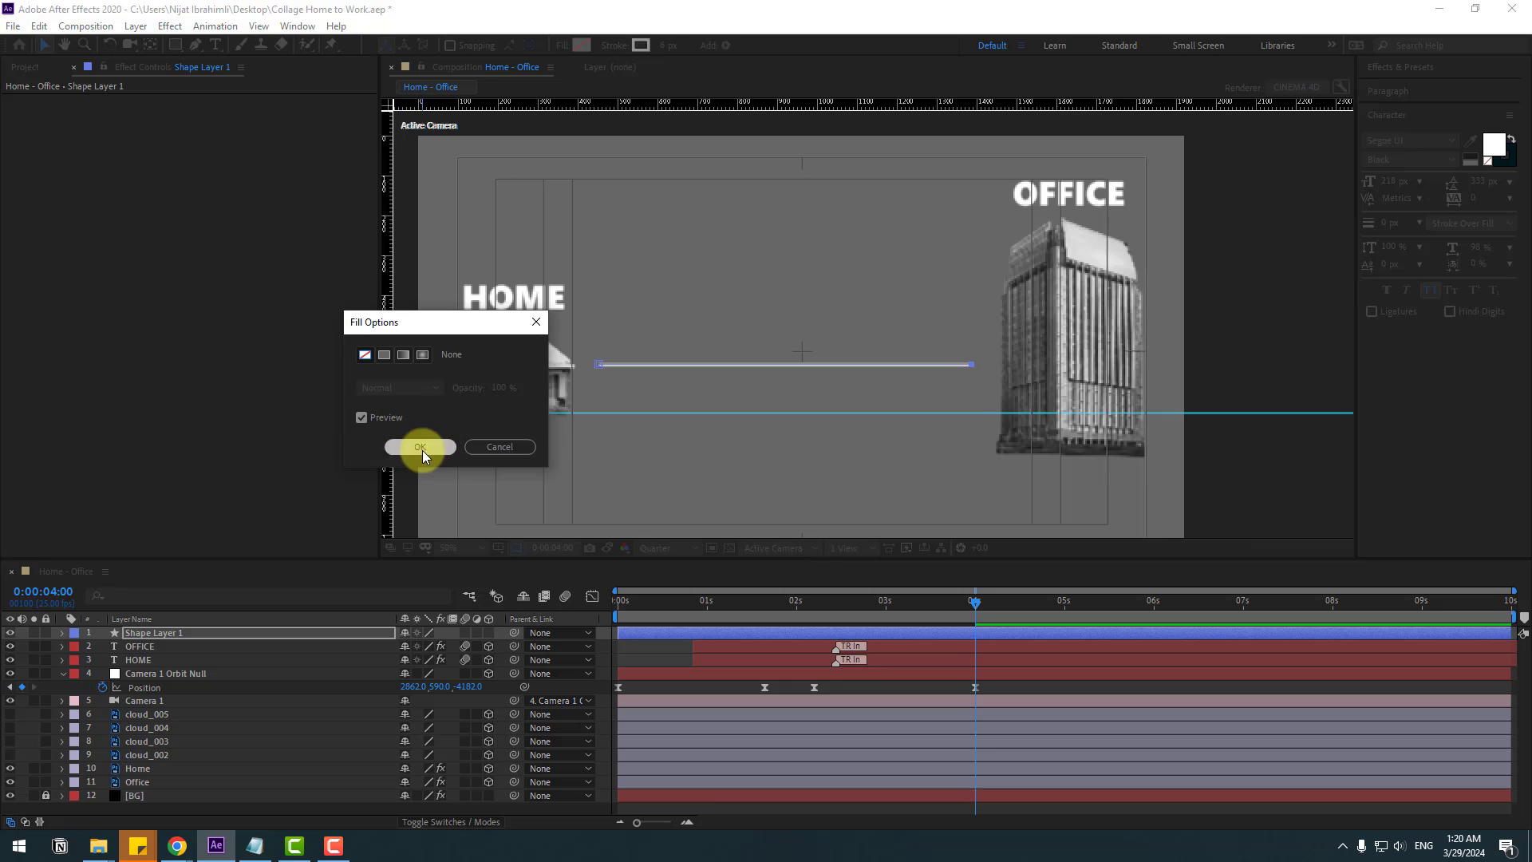
{"action": "left_click_drag", "start_coordinate": [667, 46], "coordinate": [665, 49]}
{"action": "left_click", "coordinate": [664, 44]}
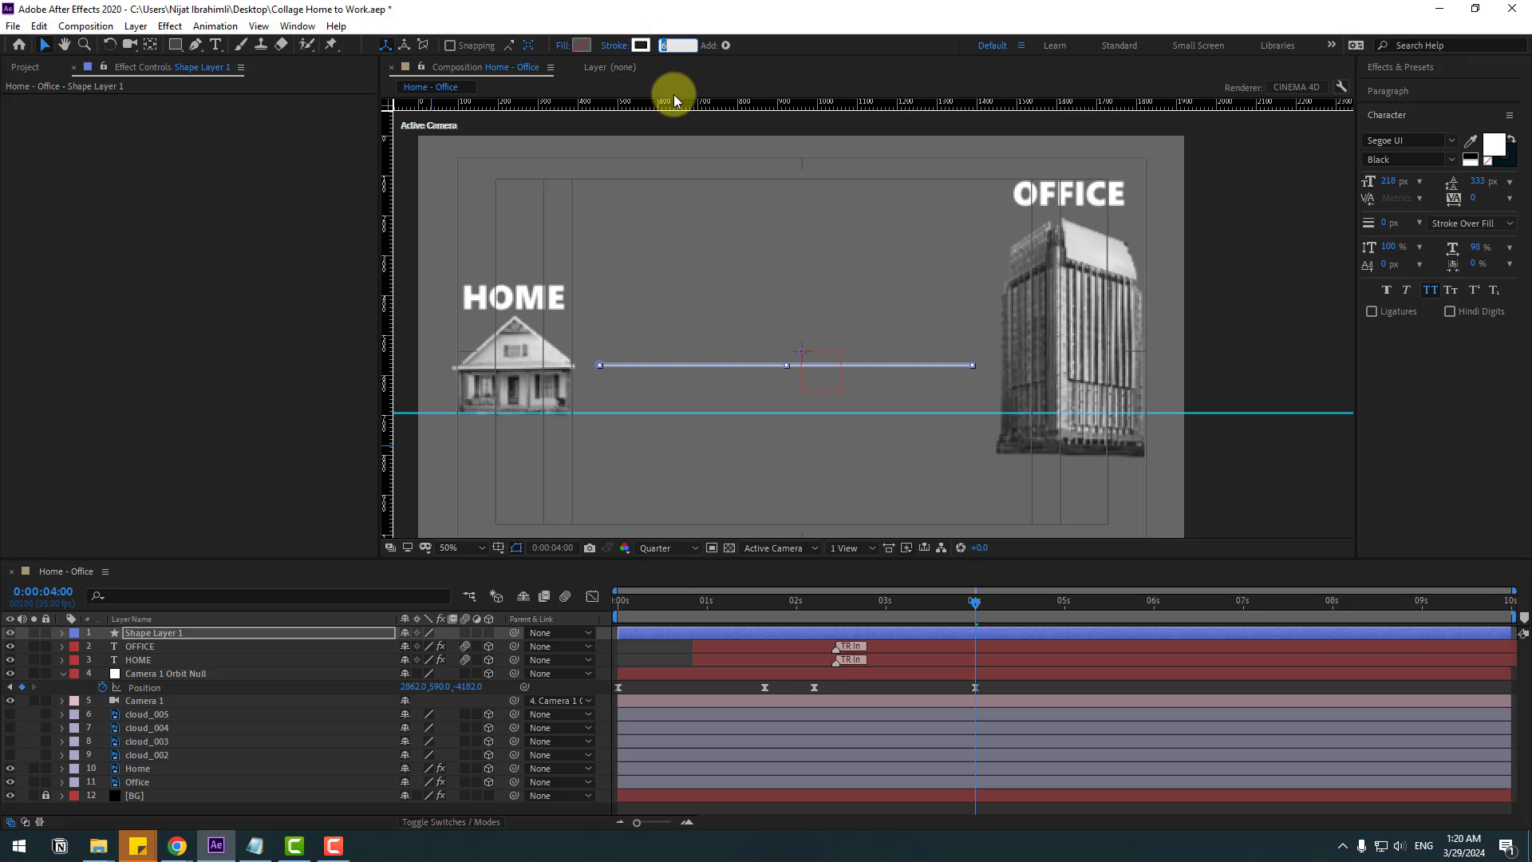
{"action": "type", "text": "10"}
{"action": "left_click", "coordinate": [871, 690]}
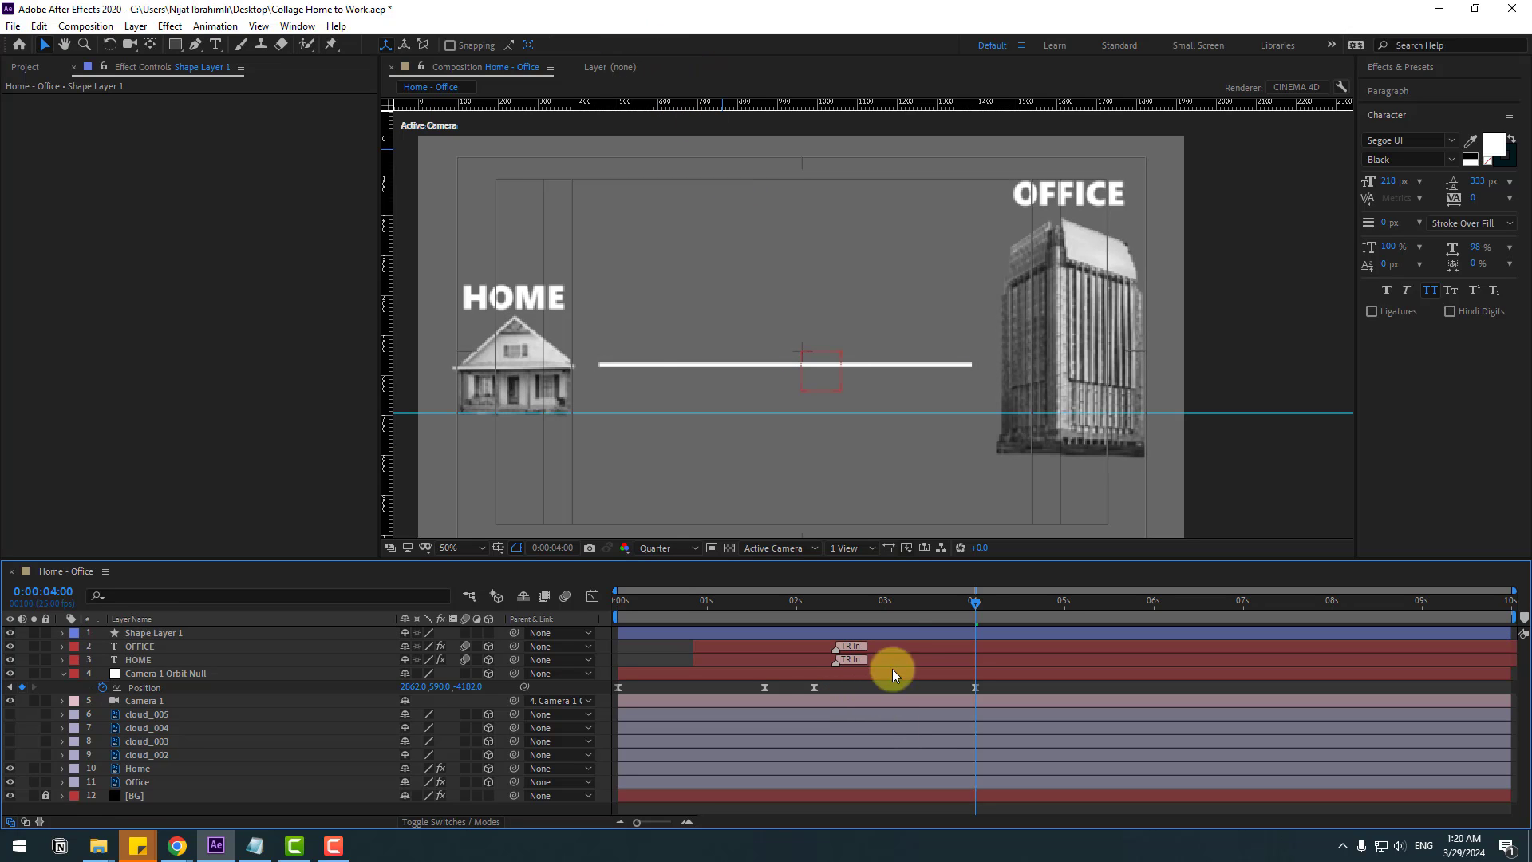
Step: Add Trim Paths to the line's shape layer and shift the layer to start at 0:00:04:00
{"action": "left_click", "coordinate": [709, 367]}
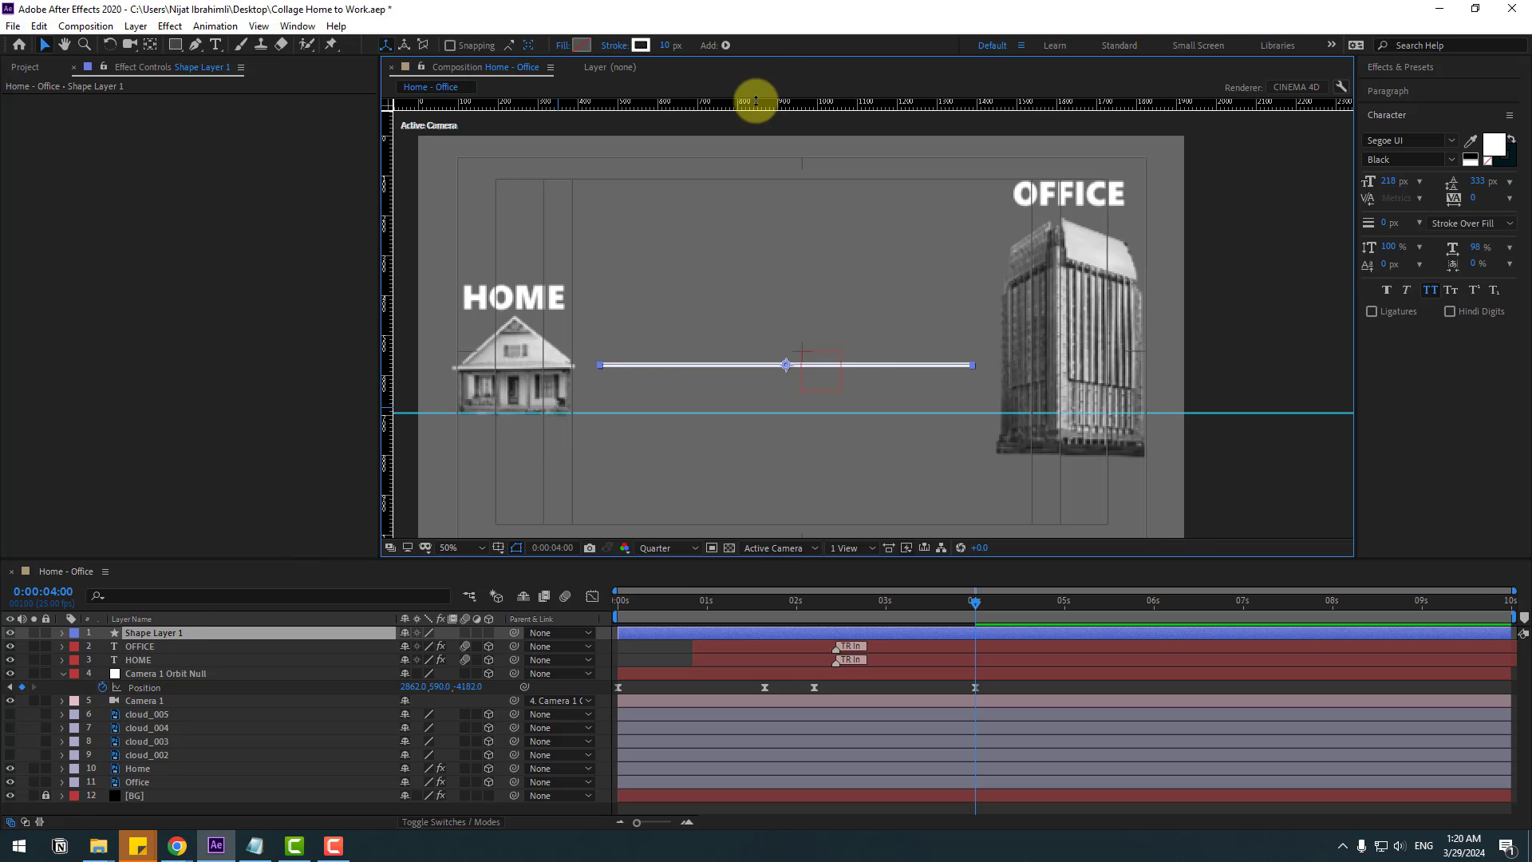
{"action": "left_click", "coordinate": [726, 44]}
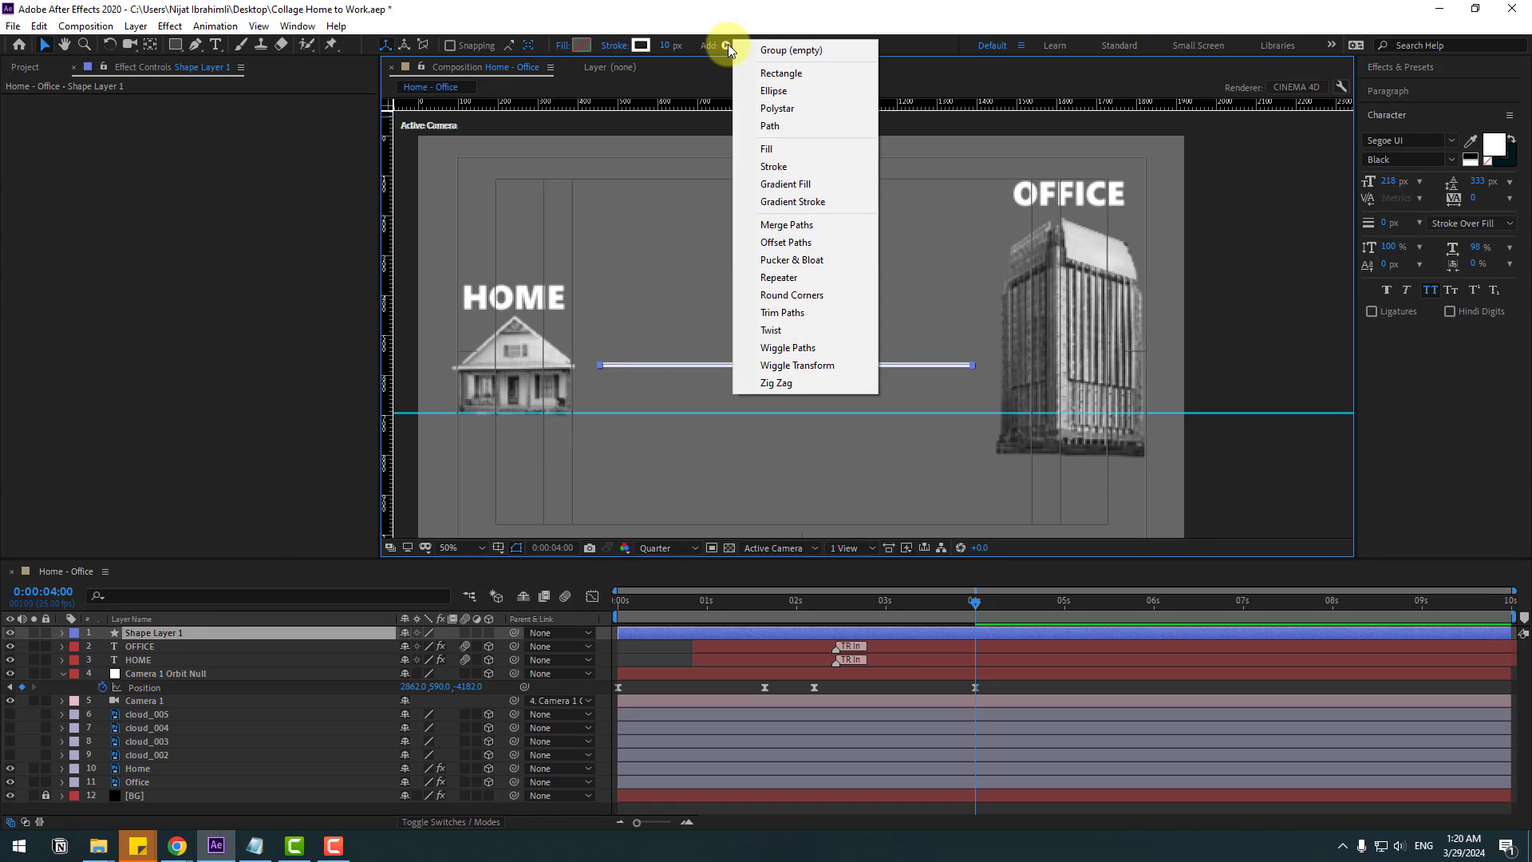
{"action": "left_click", "coordinate": [786, 312]}
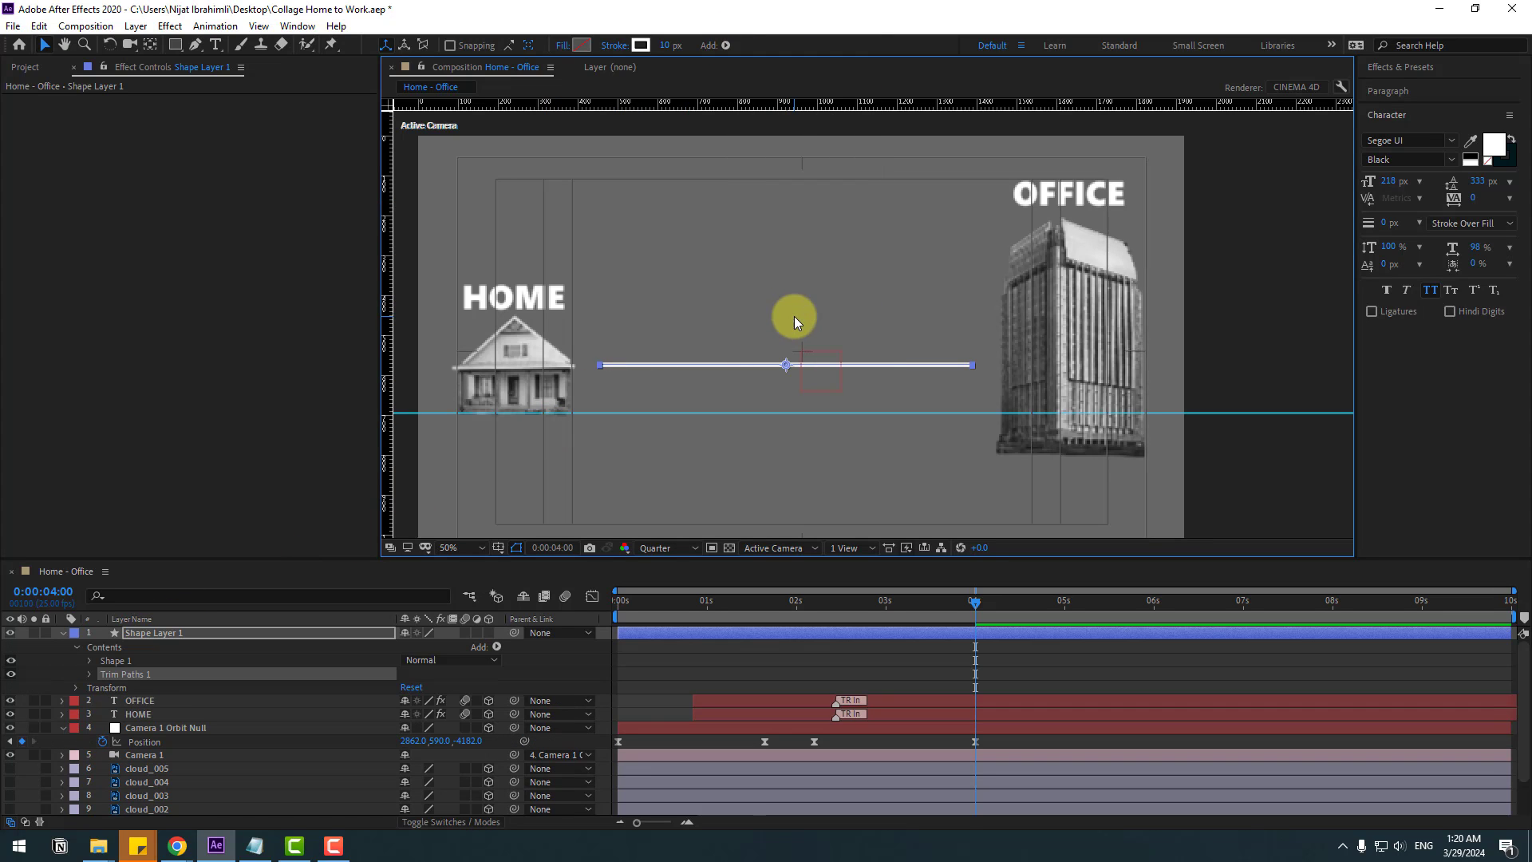
{"action": "left_click", "coordinate": [88, 674]}
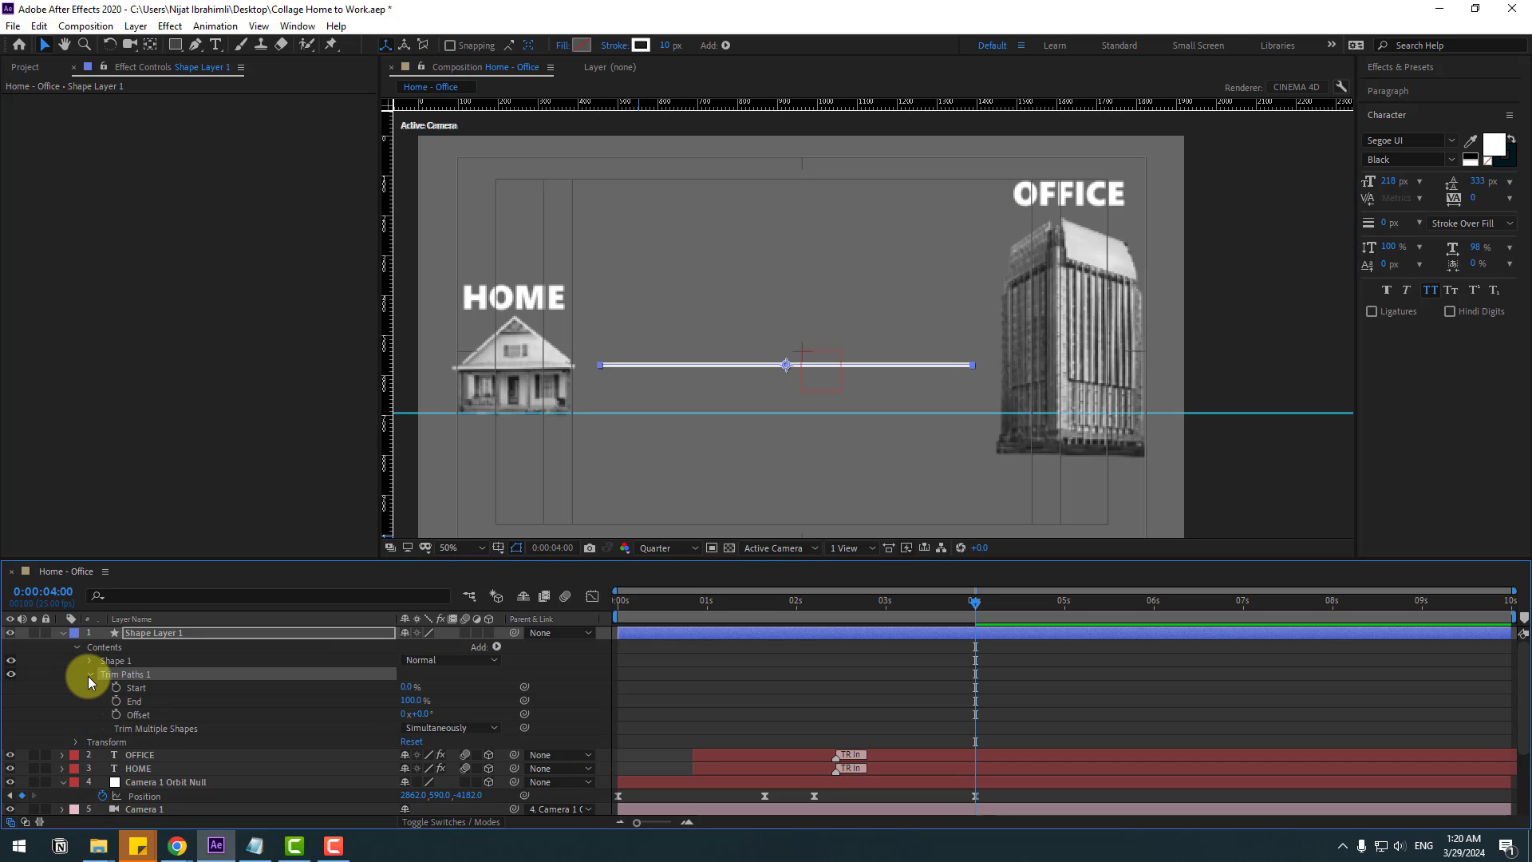
{"action": "left_click_drag", "start_coordinate": [635, 638], "coordinate": [992, 630]}
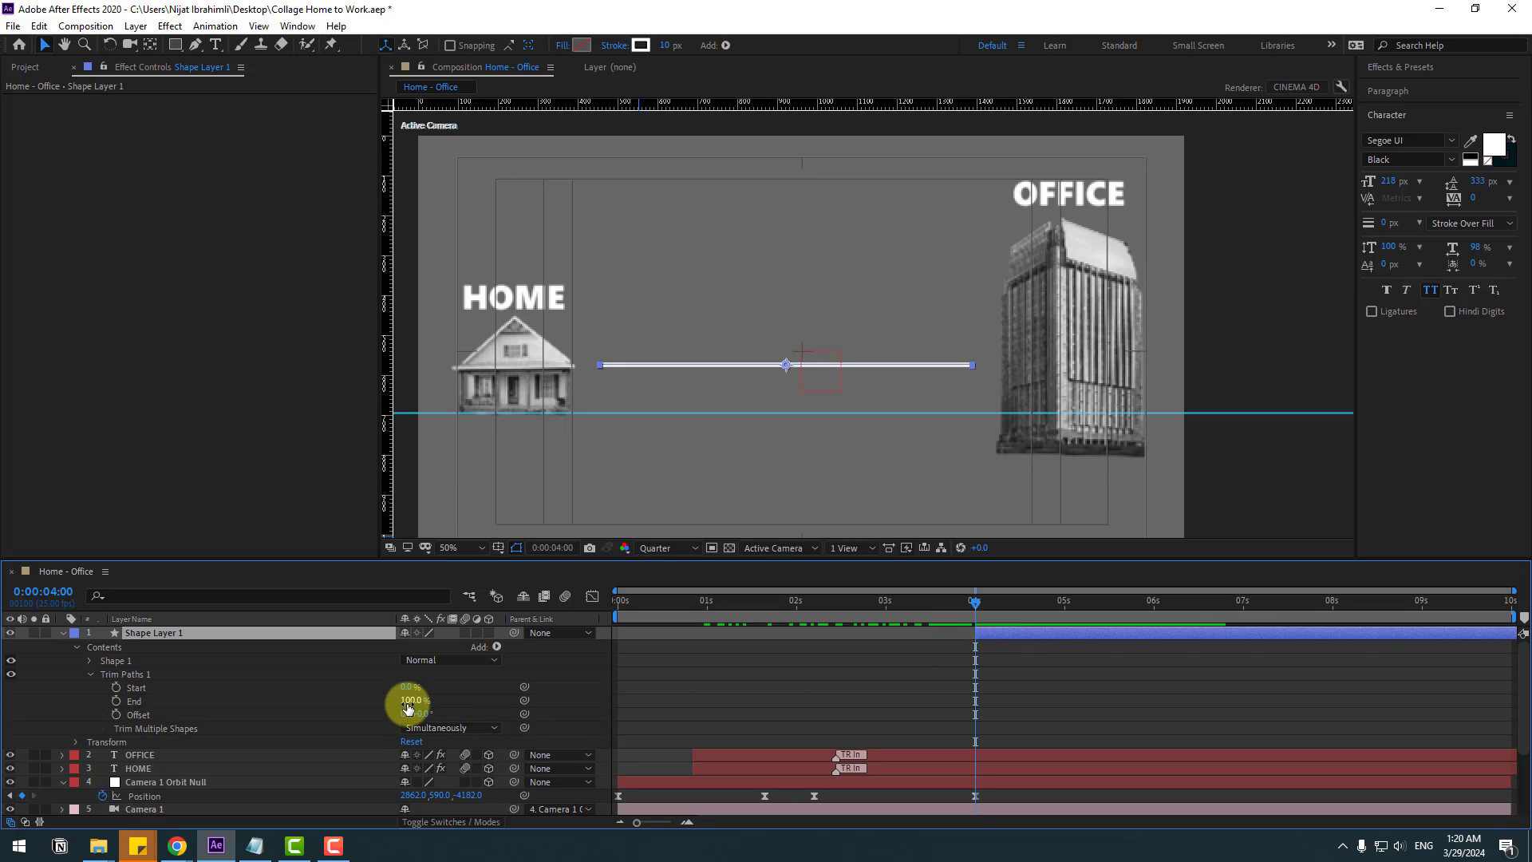
Step: Keyframe the Trim Paths End from 0% at 0:00:04:00 to 100% at 0:00:05:04 and apply Easy Ease to both keyframes
{"action": "left_click_drag", "start_coordinate": [407, 701], "coordinate": [391, 729]}
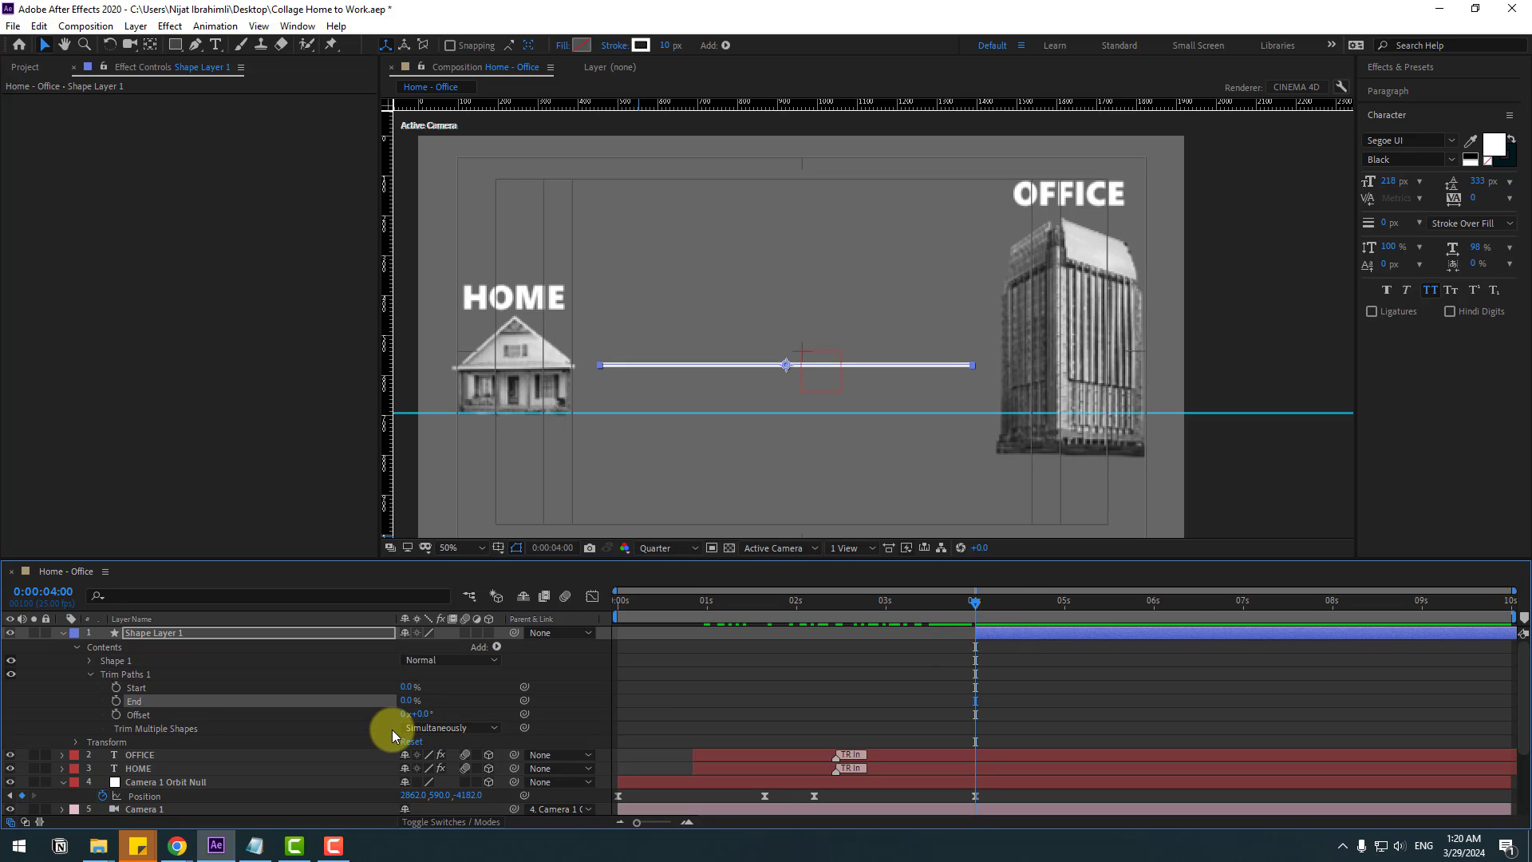
{"action": "left_click", "coordinate": [116, 702]}
{"action": "left_click_drag", "start_coordinate": [988, 602], "coordinate": [1092, 603]}
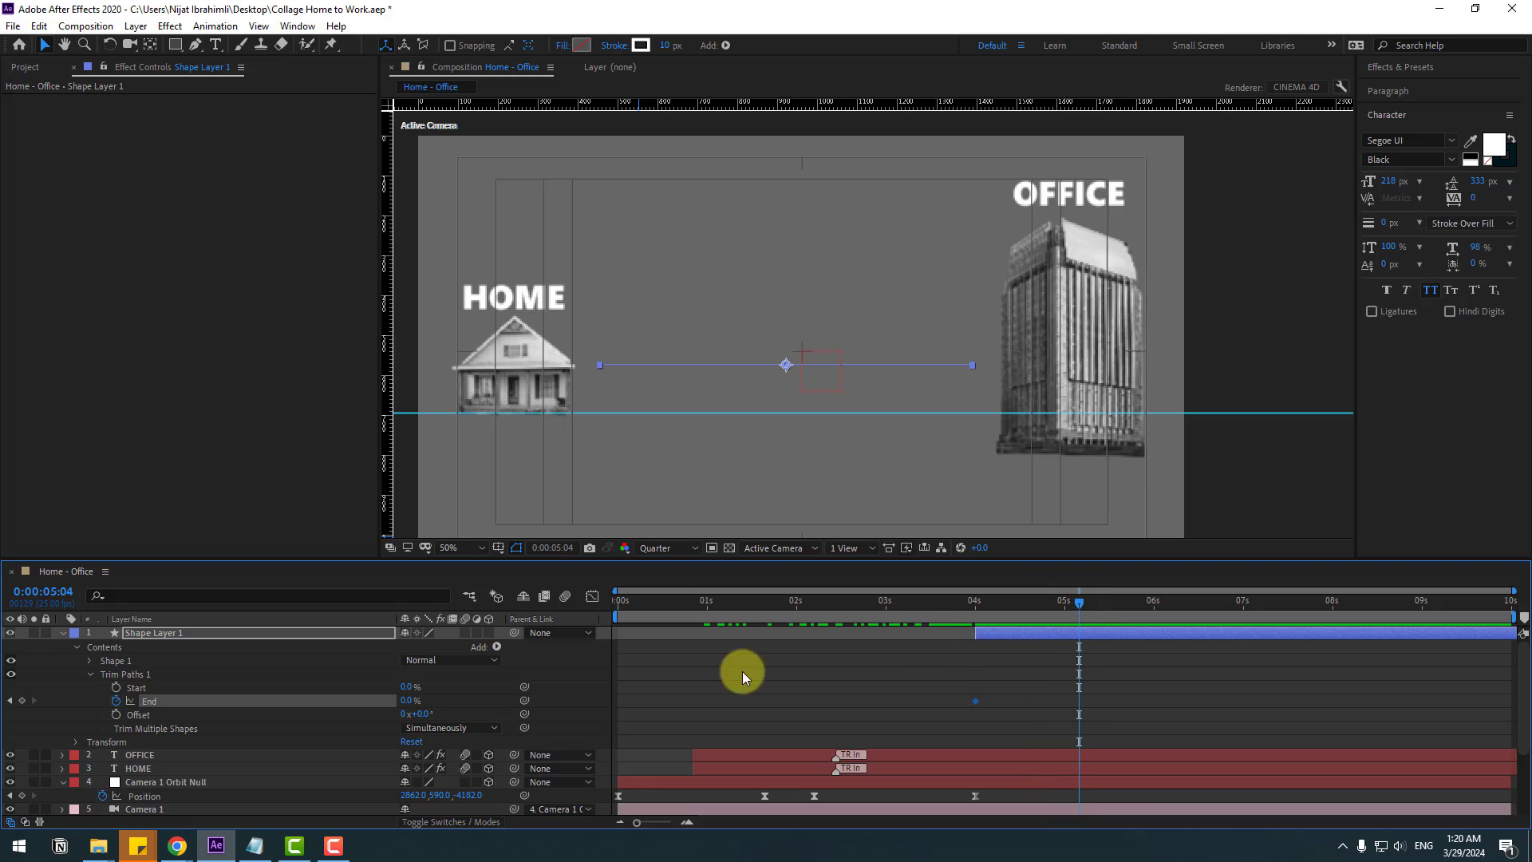
{"action": "left_click_drag", "start_coordinate": [408, 702], "coordinate": [559, 701]}
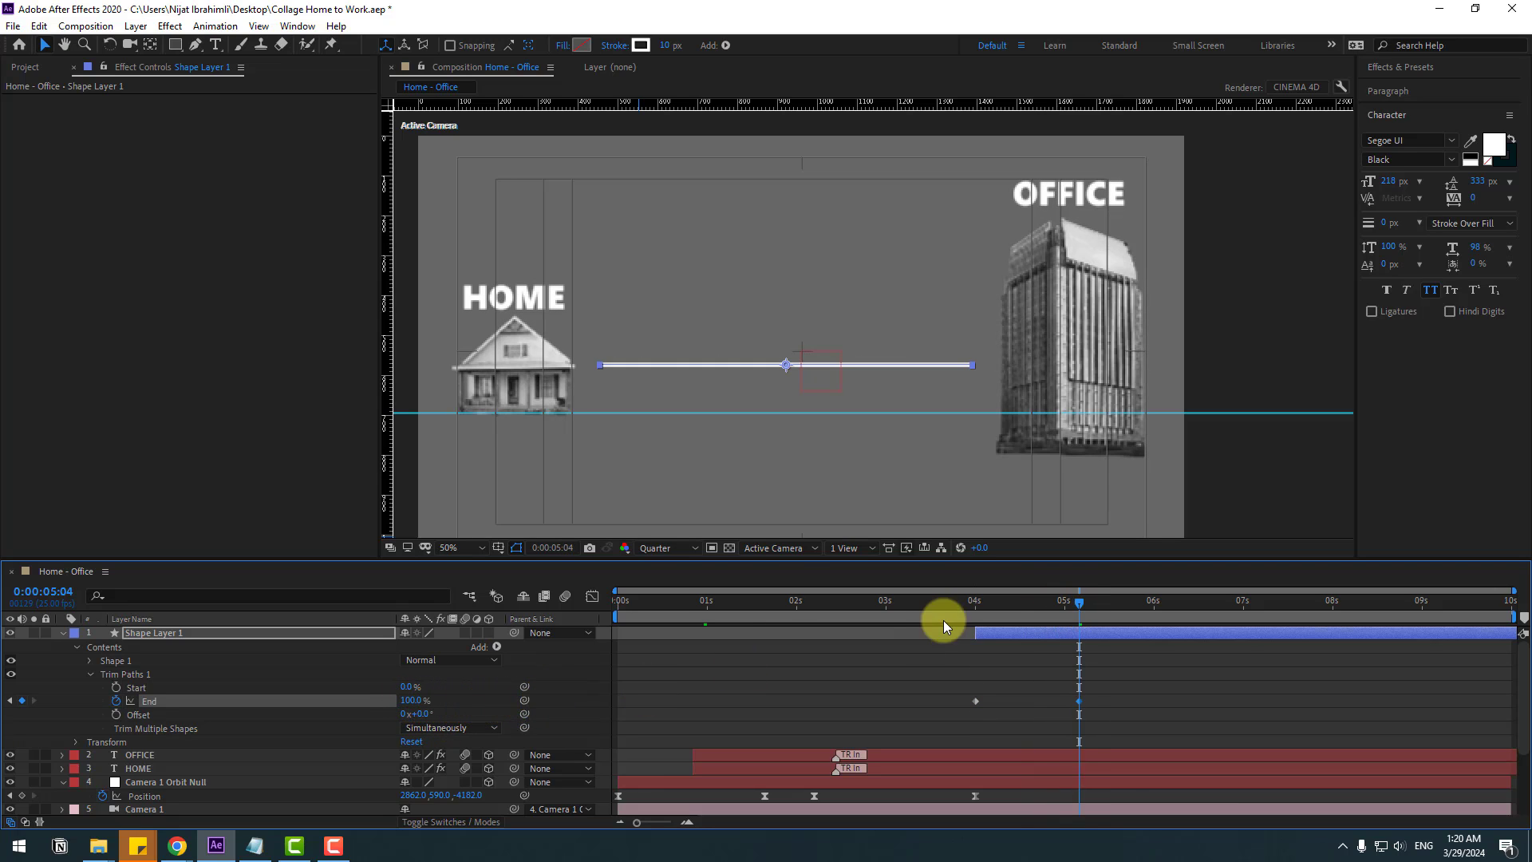
{"action": "right_click", "coordinate": [975, 701]}
{"action": "mouse_move", "coordinate": [1117, 691]}
{"action": "left_click", "coordinate": [1205, 744]}
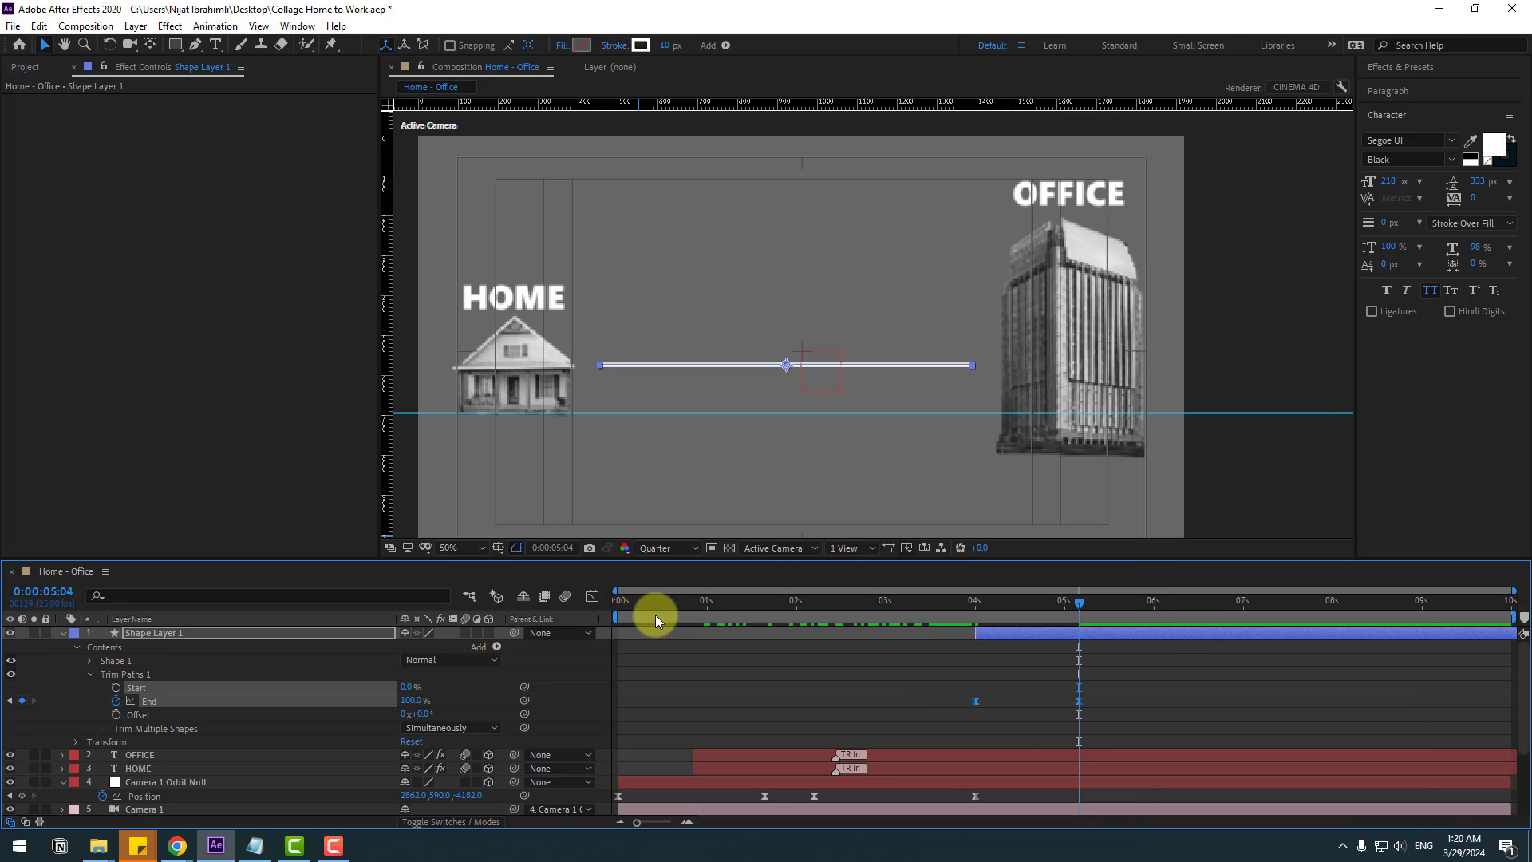
Step: Start the work area at 0:00:04:00 and preview the line's reveal with only its layer soloed
{"action": "left_click_drag", "start_coordinate": [622, 620], "coordinate": [968, 623]}
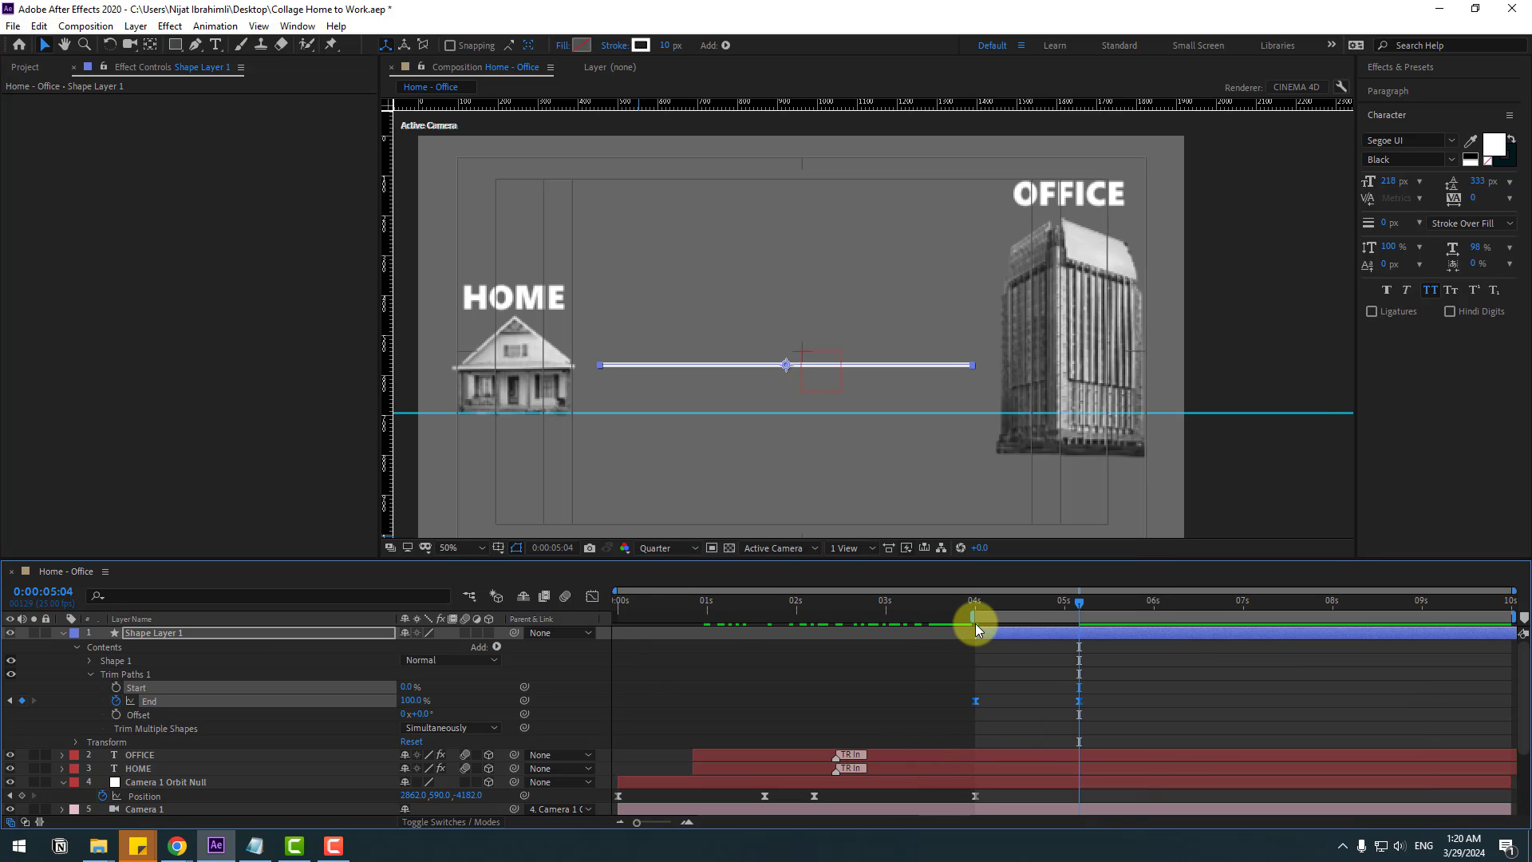
{"action": "key", "text": "space"}
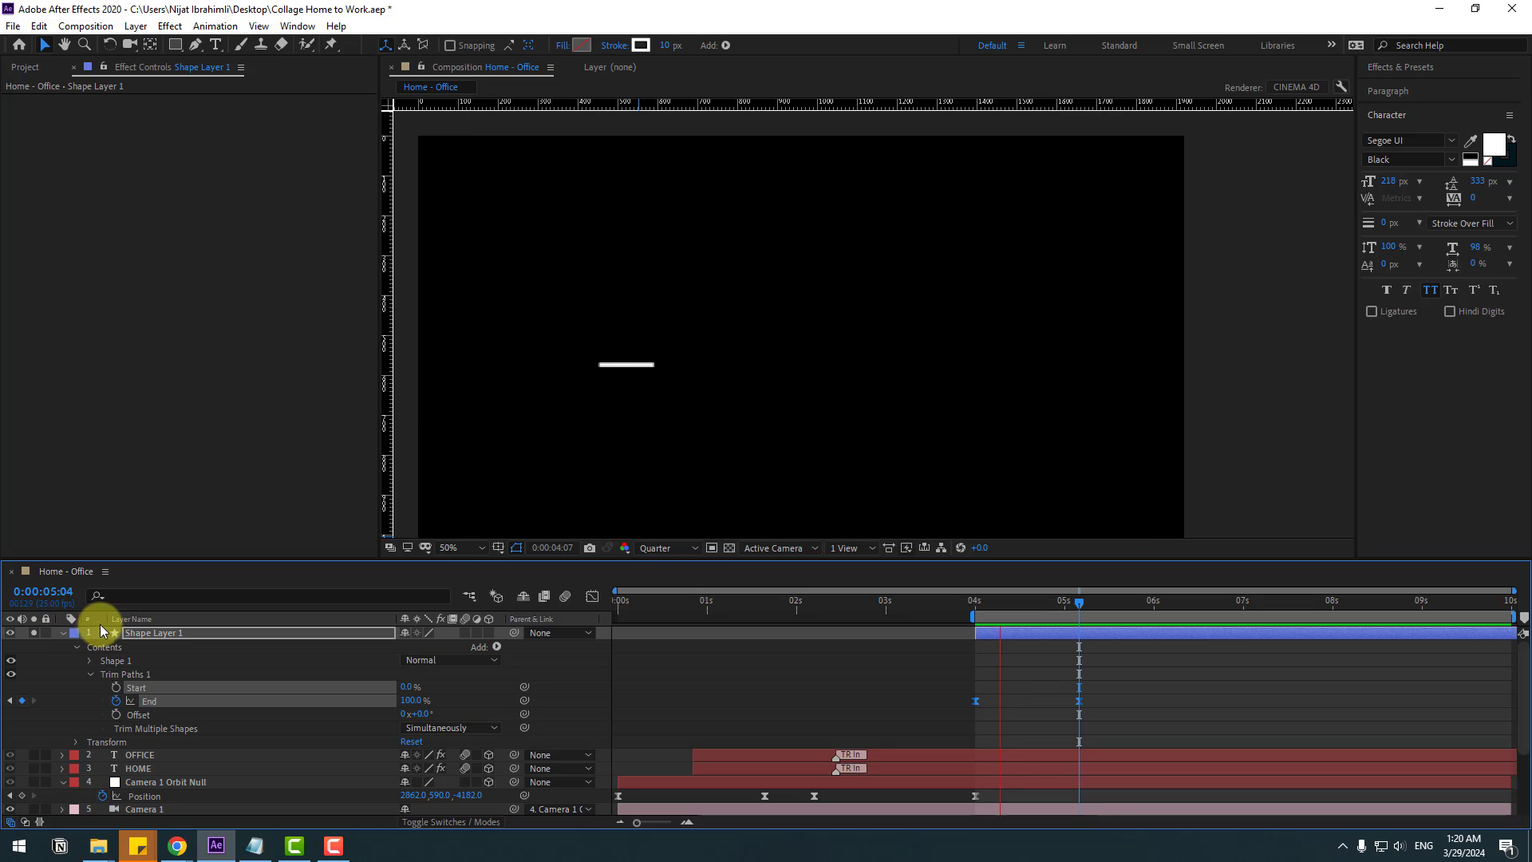
{"action": "key", "text": "space"}
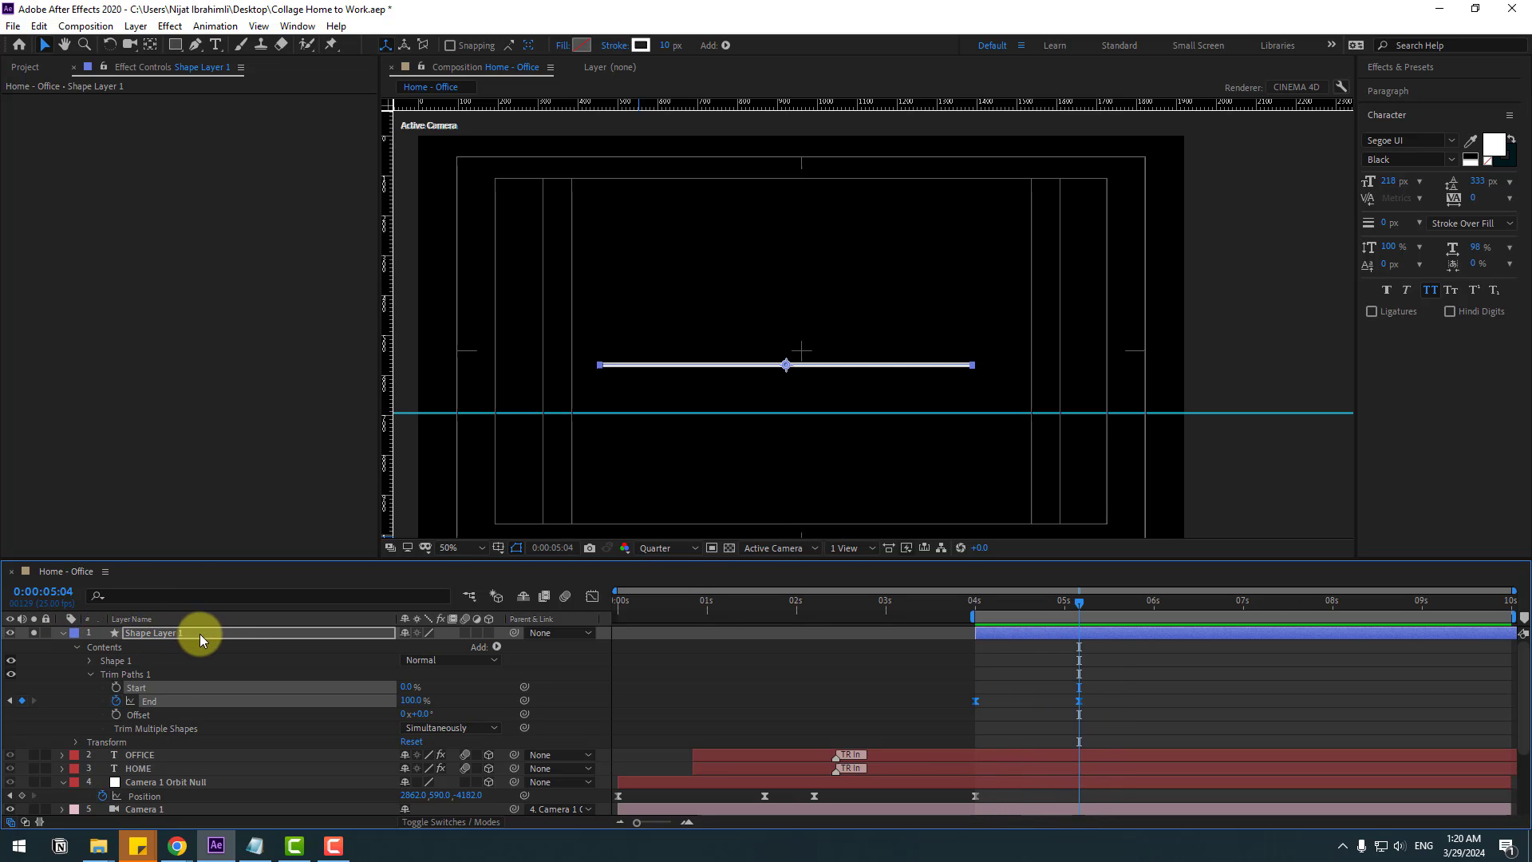
Step: Set the Line Cap of the line's stroke to Round Cap
{"action": "left_click", "coordinate": [88, 675]}
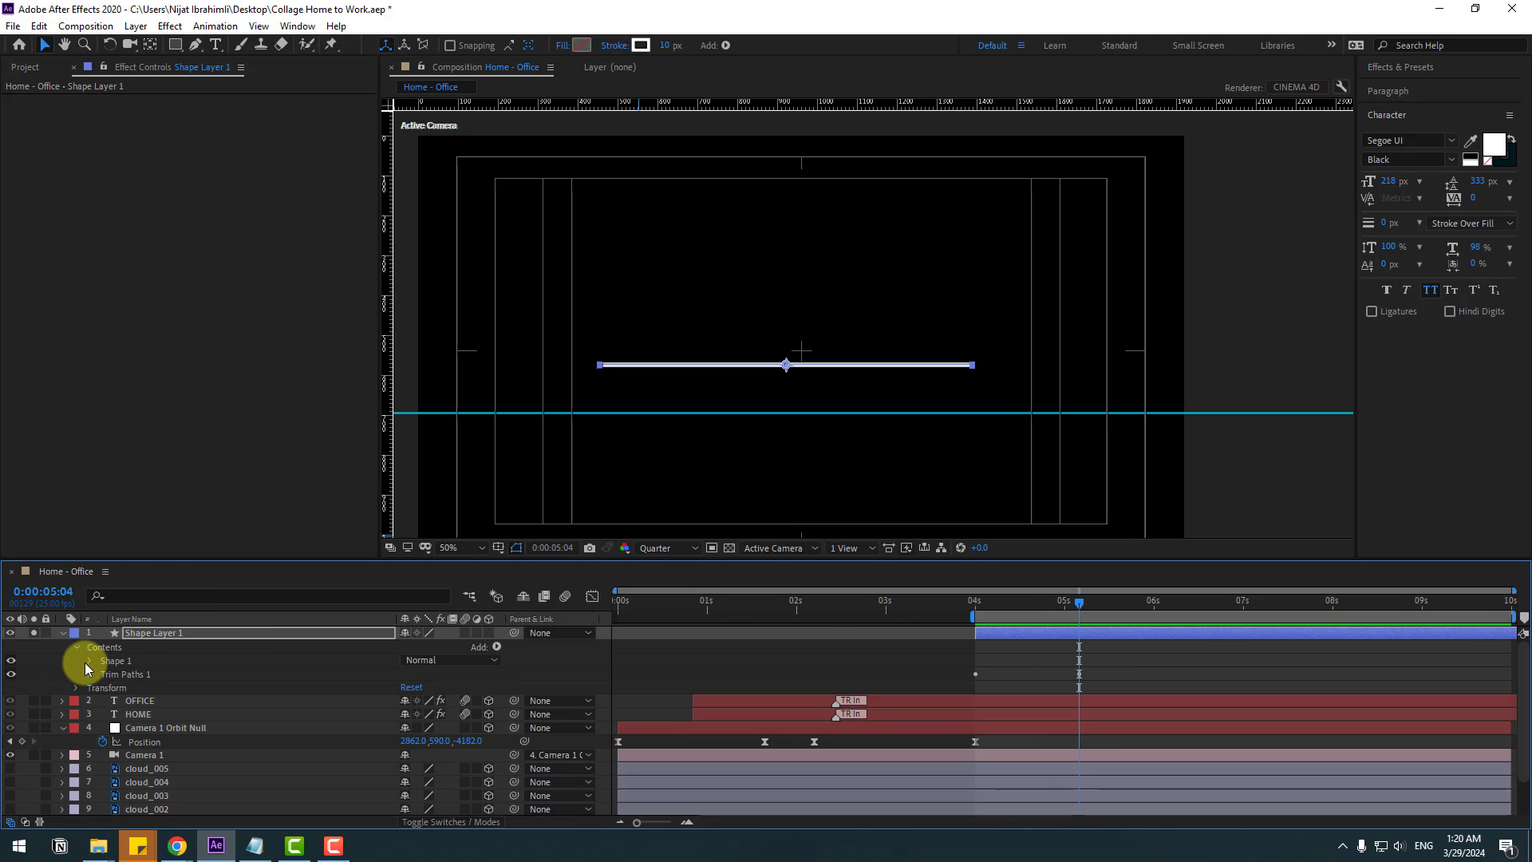
{"action": "left_click", "coordinate": [86, 663]}
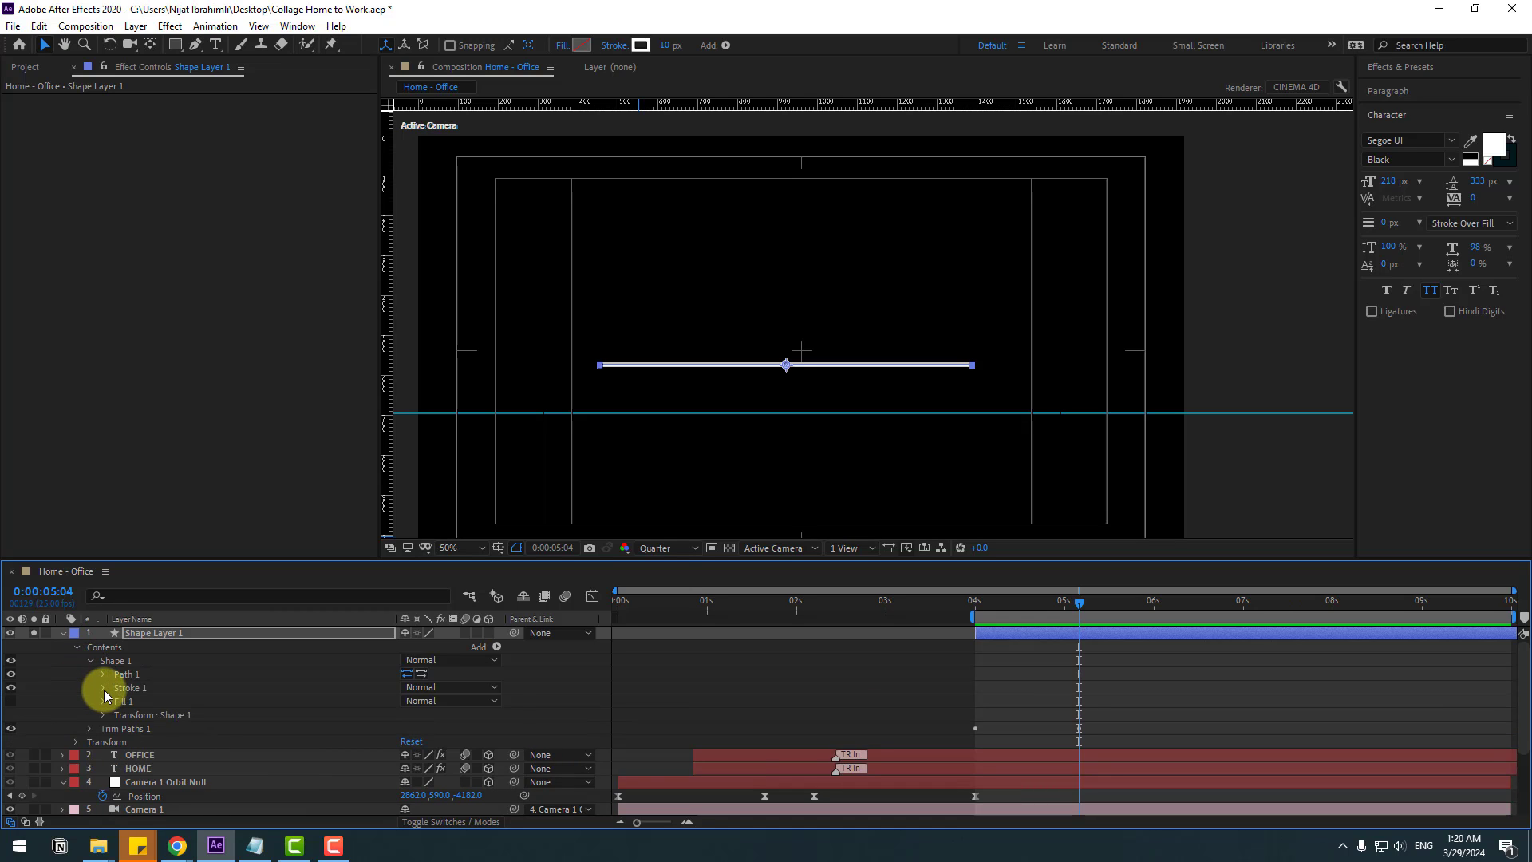
{"action": "left_click", "coordinate": [103, 689]}
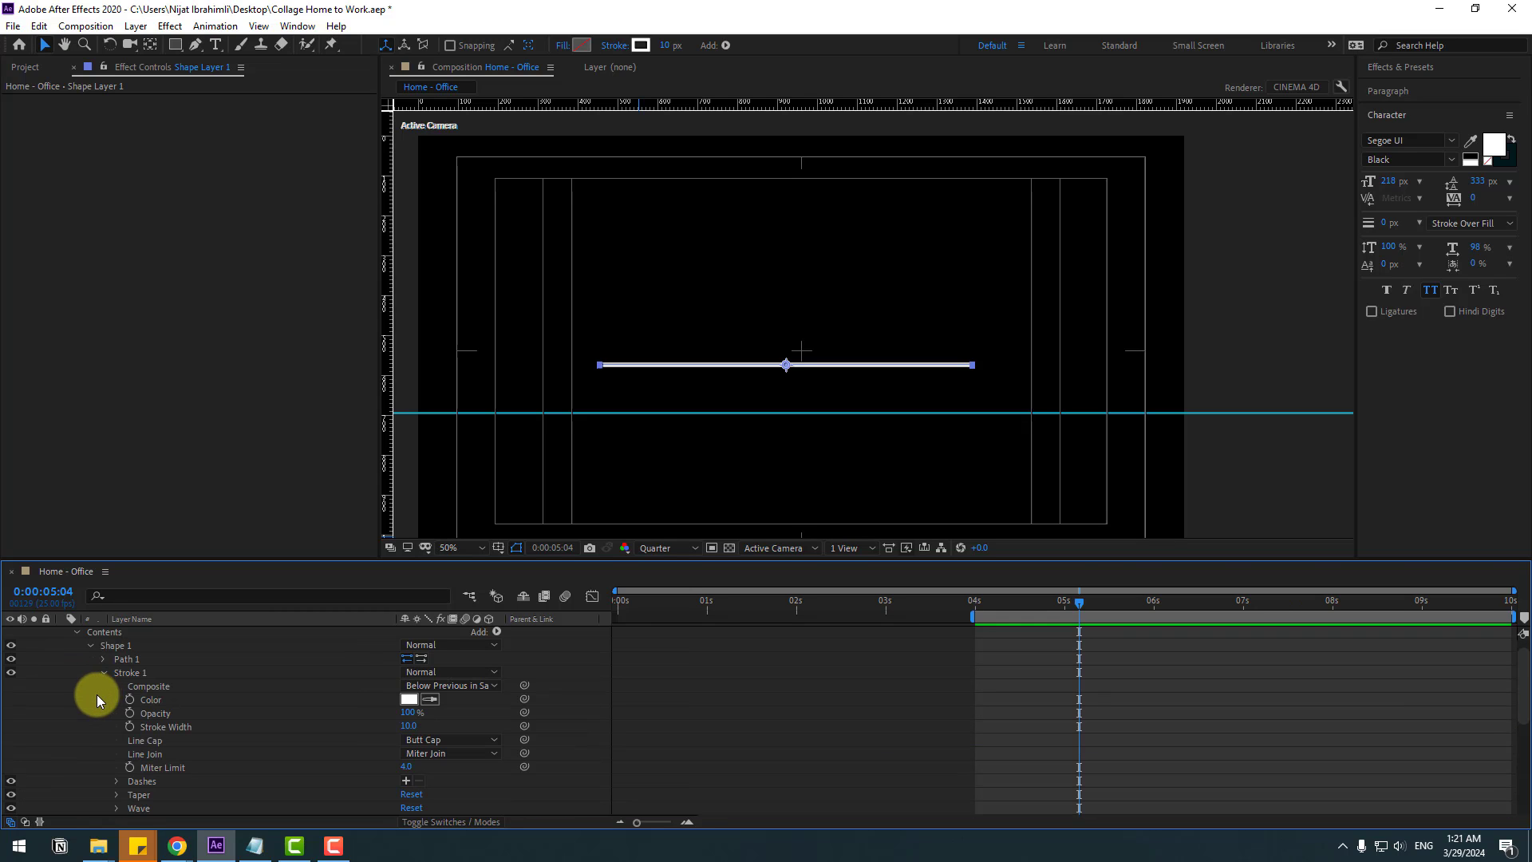
{"action": "left_click", "coordinate": [419, 740]}
{"action": "left_click", "coordinate": [420, 772]}
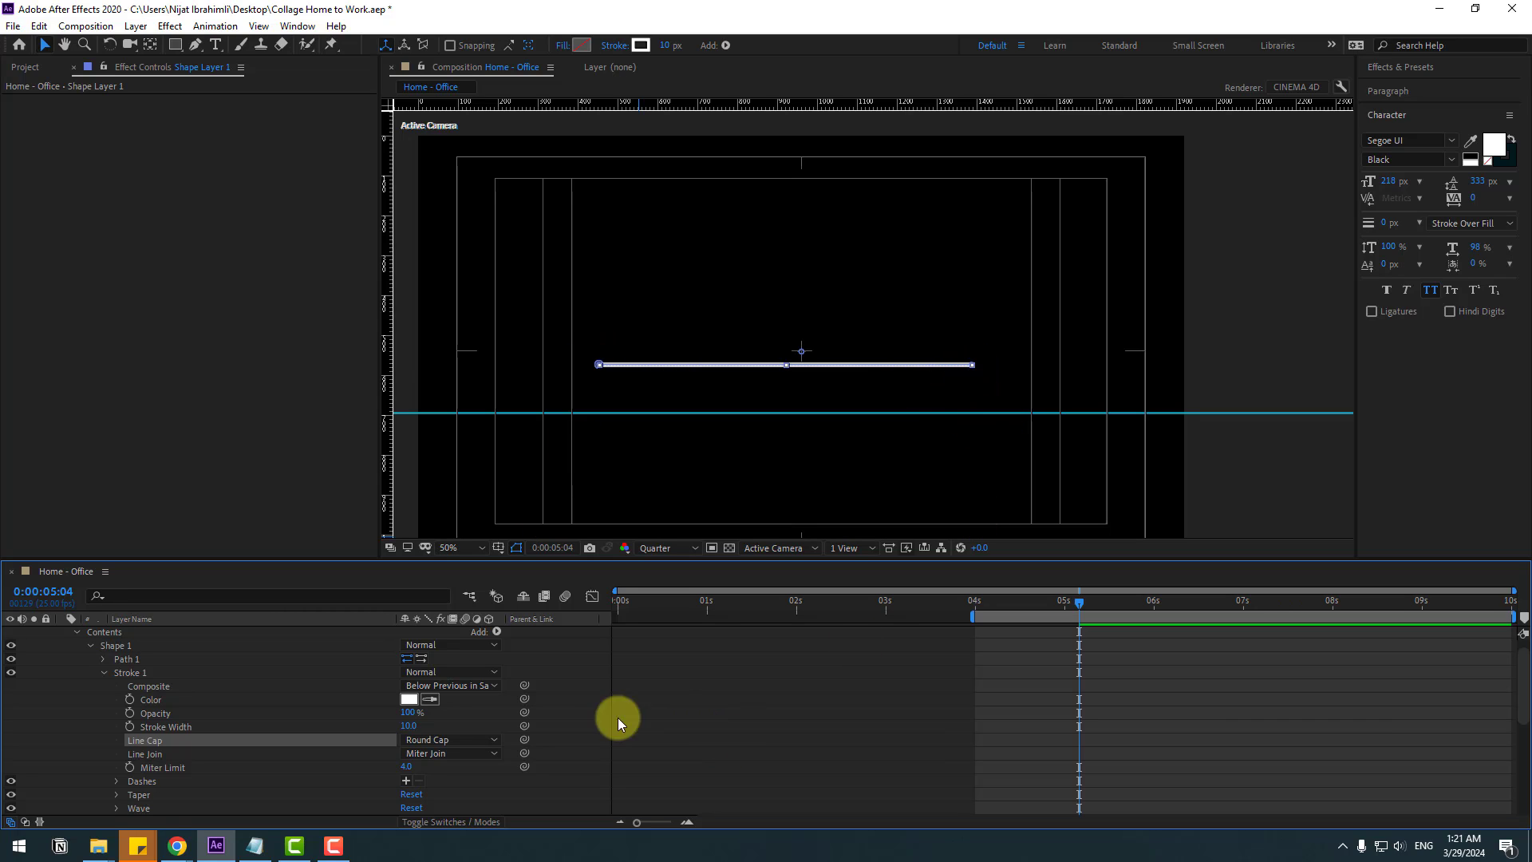
Step: Add dashes to the line's stroke with a Dash value of 55 and return to 0:00:04:00
{"action": "left_click", "coordinate": [406, 782]}
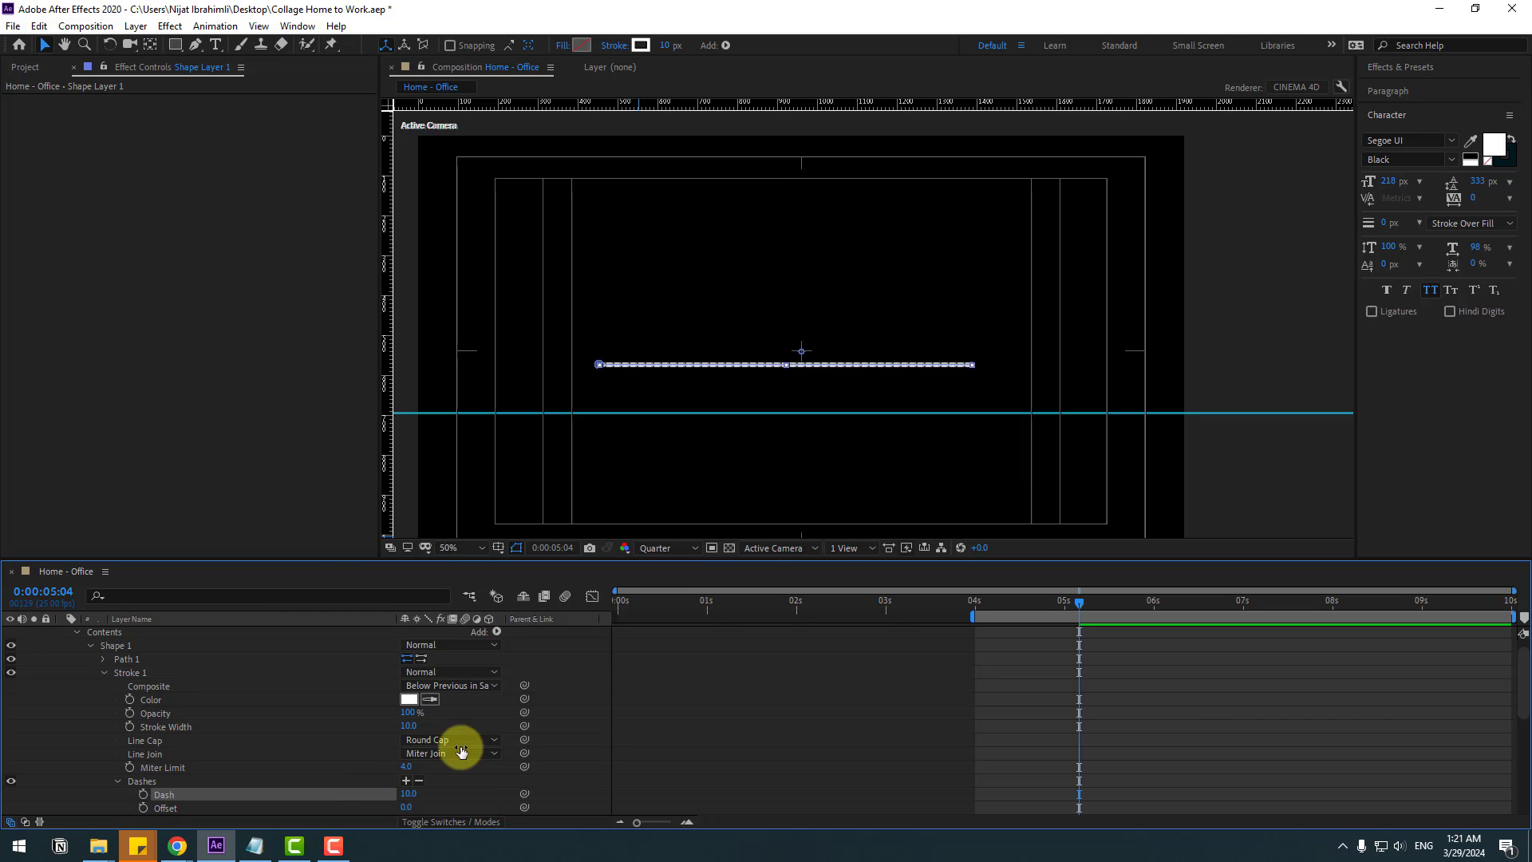
{"action": "left_click_drag", "start_coordinate": [410, 794], "coordinate": [447, 794]}
{"action": "scroll", "coordinate": [331, 751], "scroll_direction": "down", "scroll_amount": 3}
{"action": "left_click_drag", "start_coordinate": [1077, 605], "coordinate": [975, 605]}
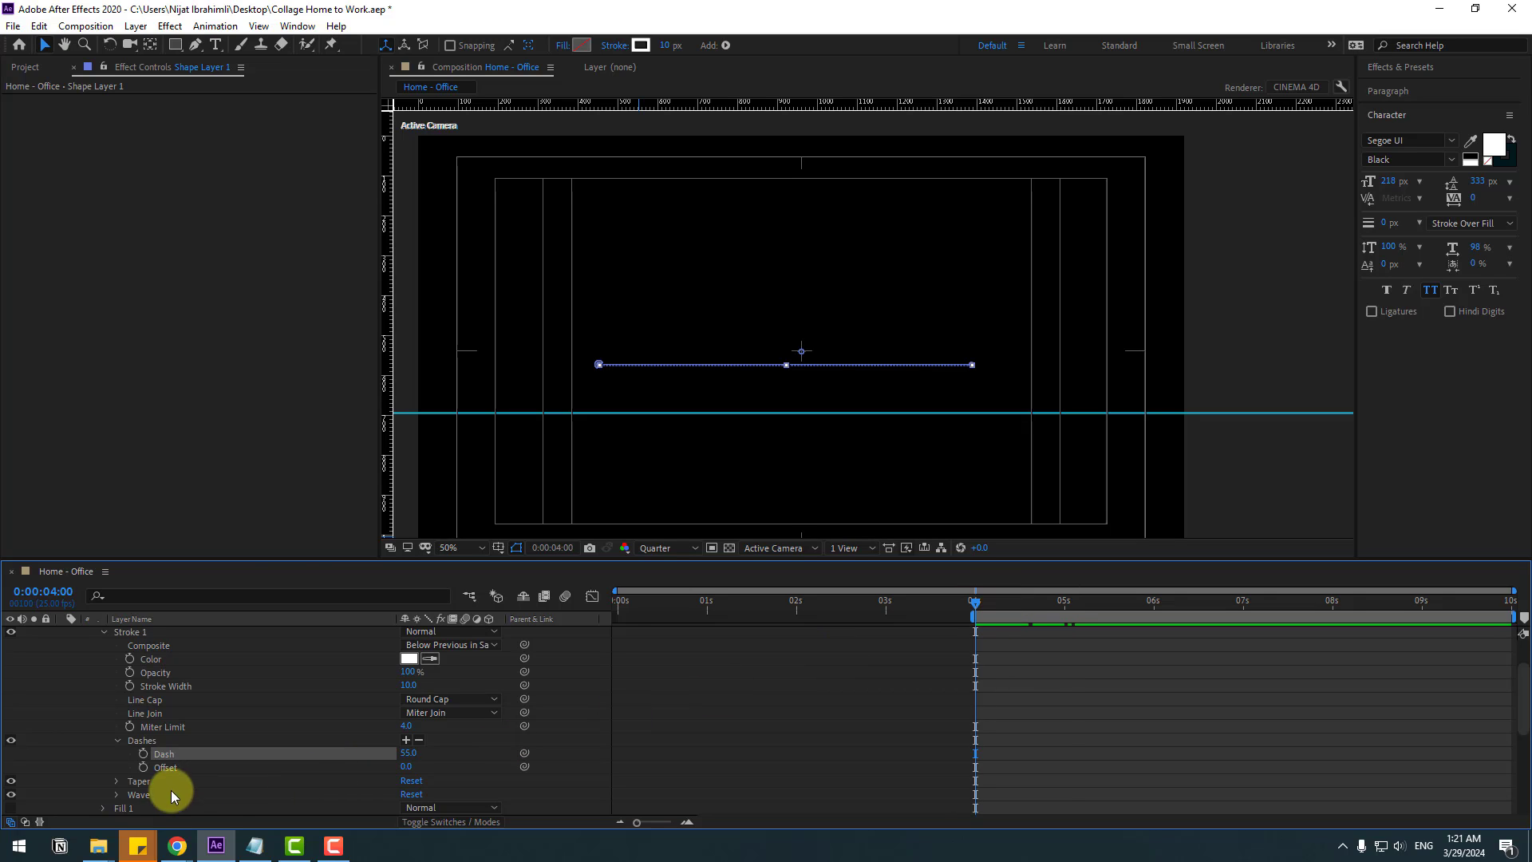
Step: Keyframe the line's dash Offset from 0 at 0:00:04:00 to -2000 at 0:00:06:04 and scrub through the motion
{"action": "left_click", "coordinate": [143, 767]}
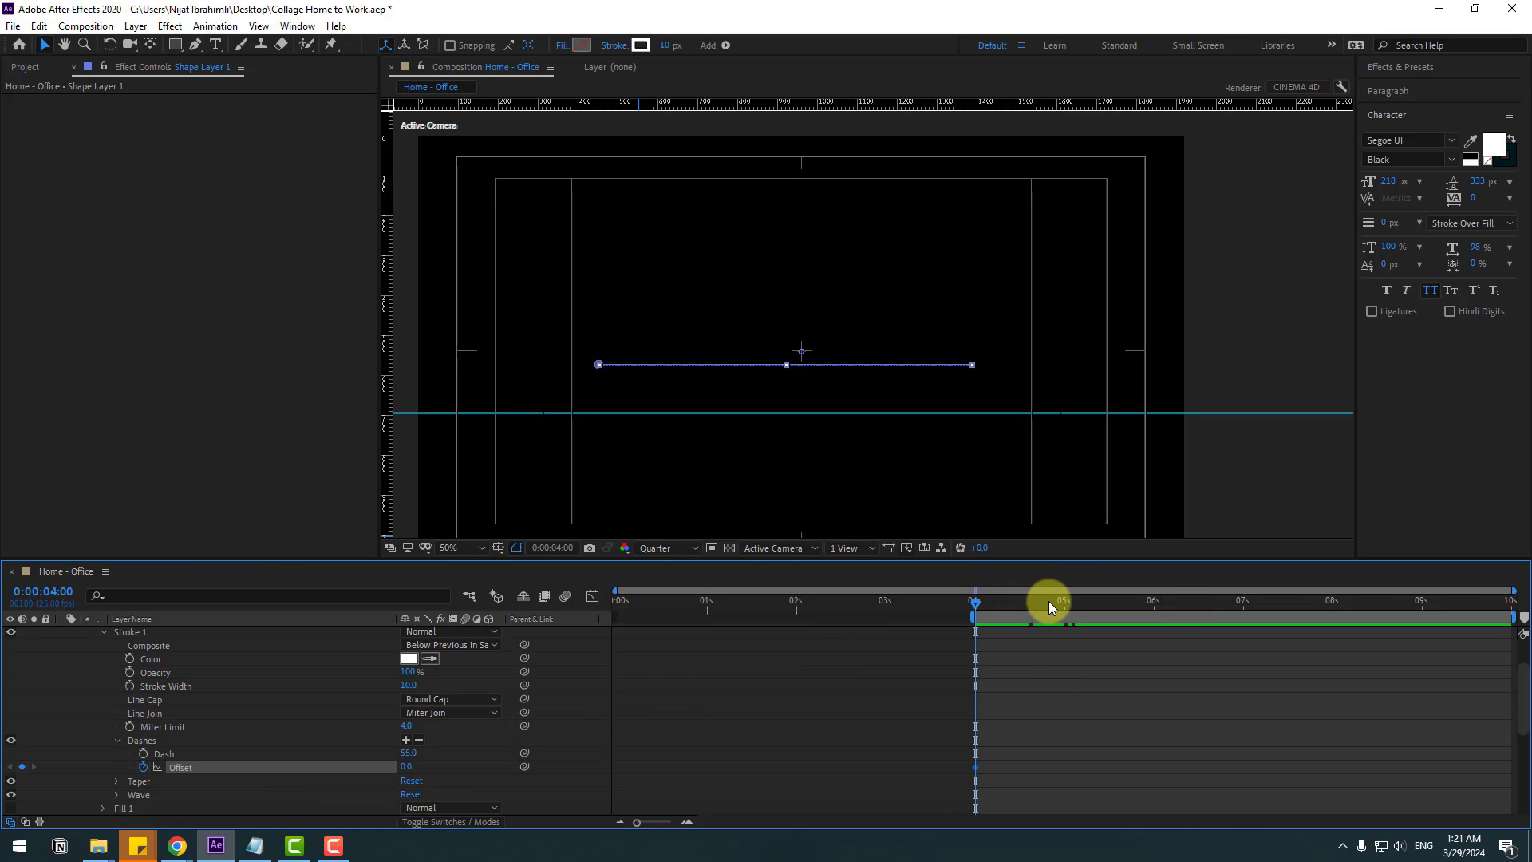
{"action": "left_click_drag", "start_coordinate": [1049, 606], "coordinate": [1170, 600]}
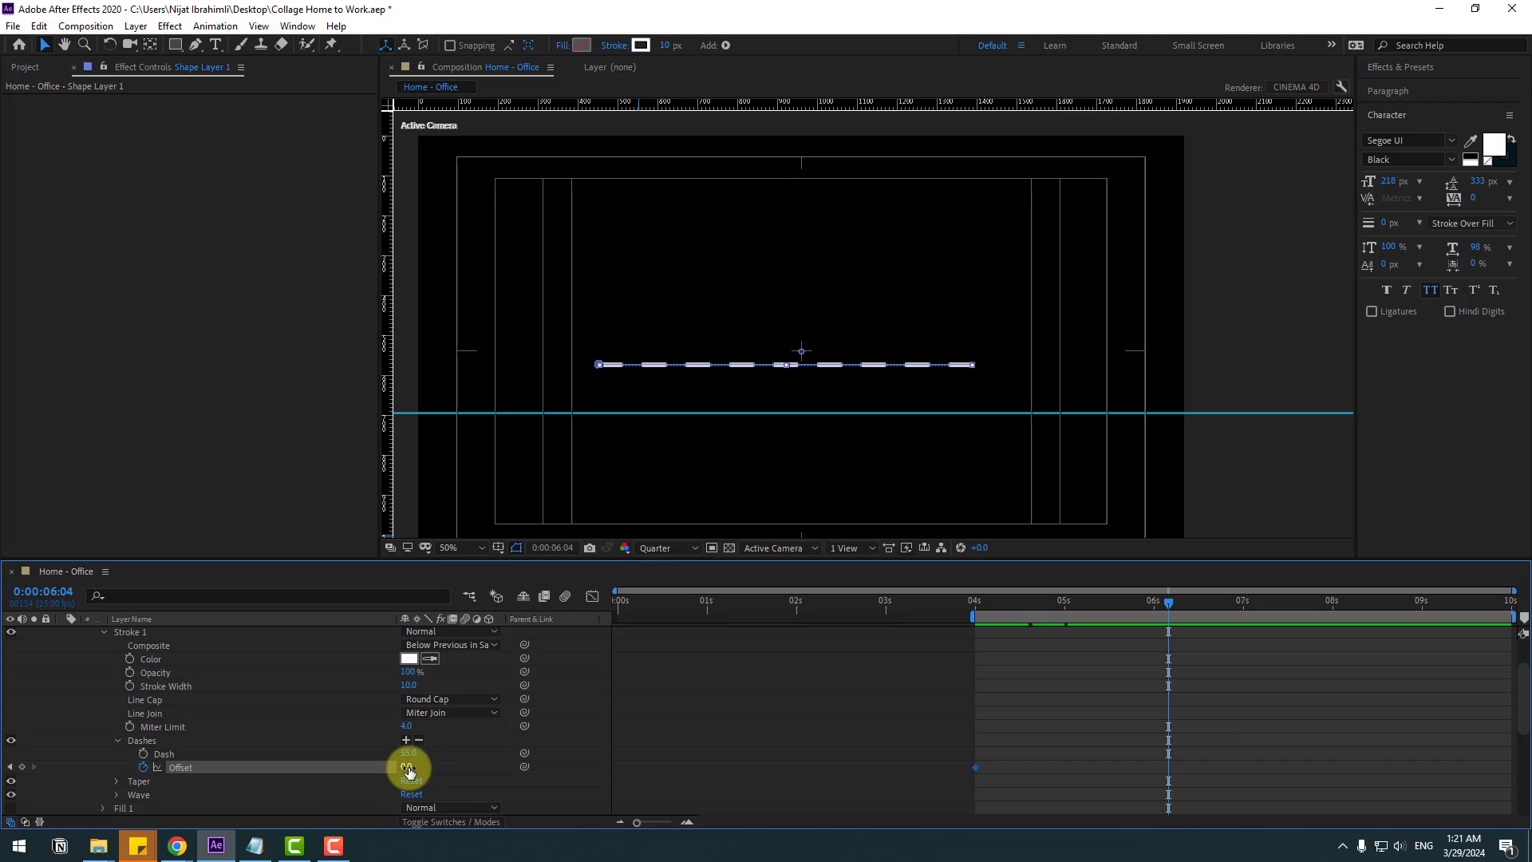
{"action": "left_click", "coordinate": [409, 767]}
{"action": "type", "text": "-"}
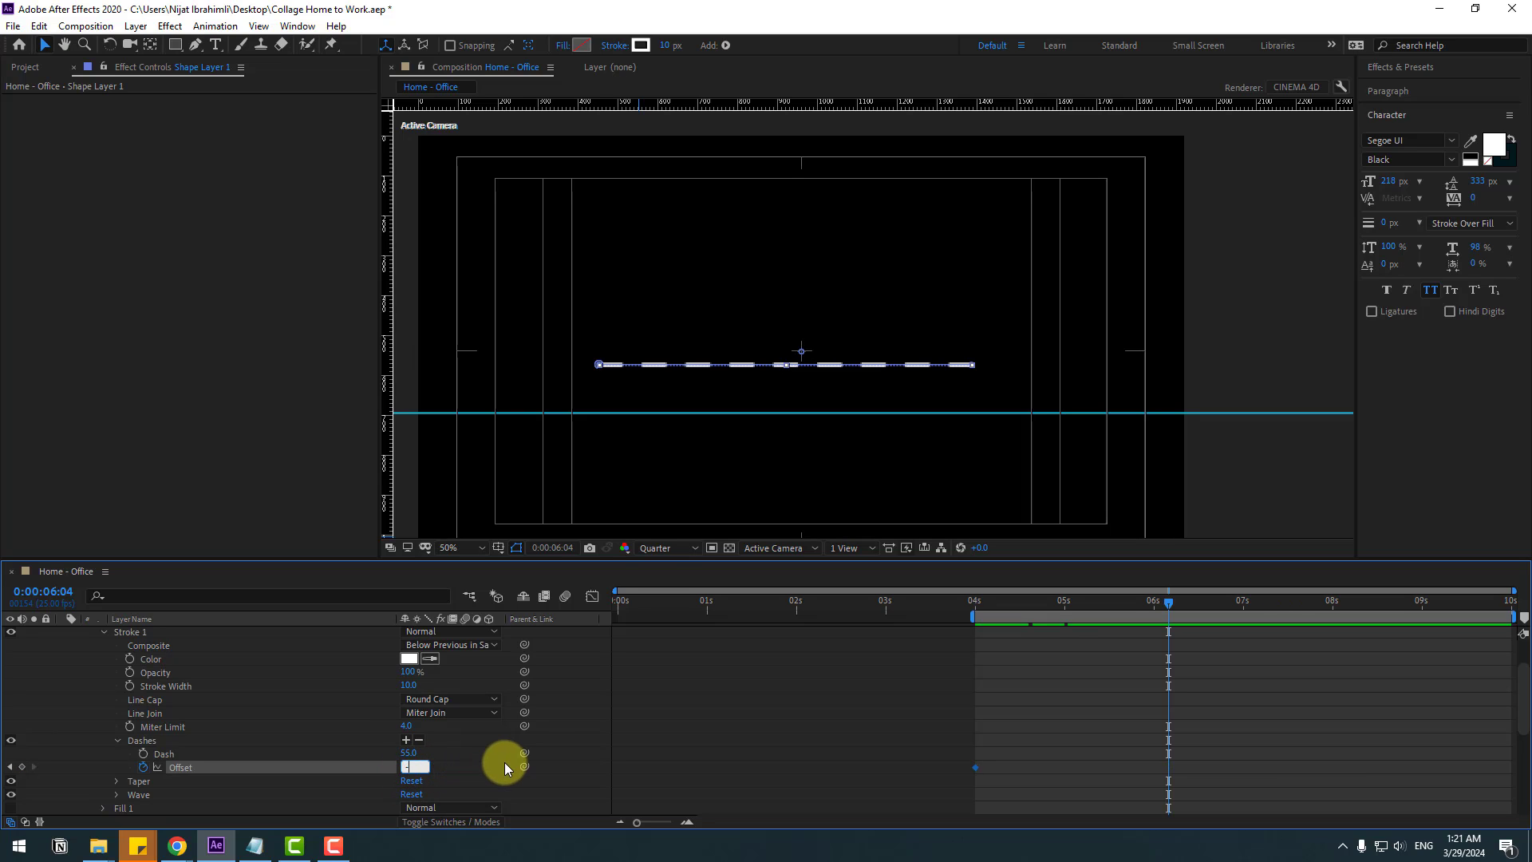
{"action": "type", "text": "2000"}
{"action": "key", "text": "Return"}
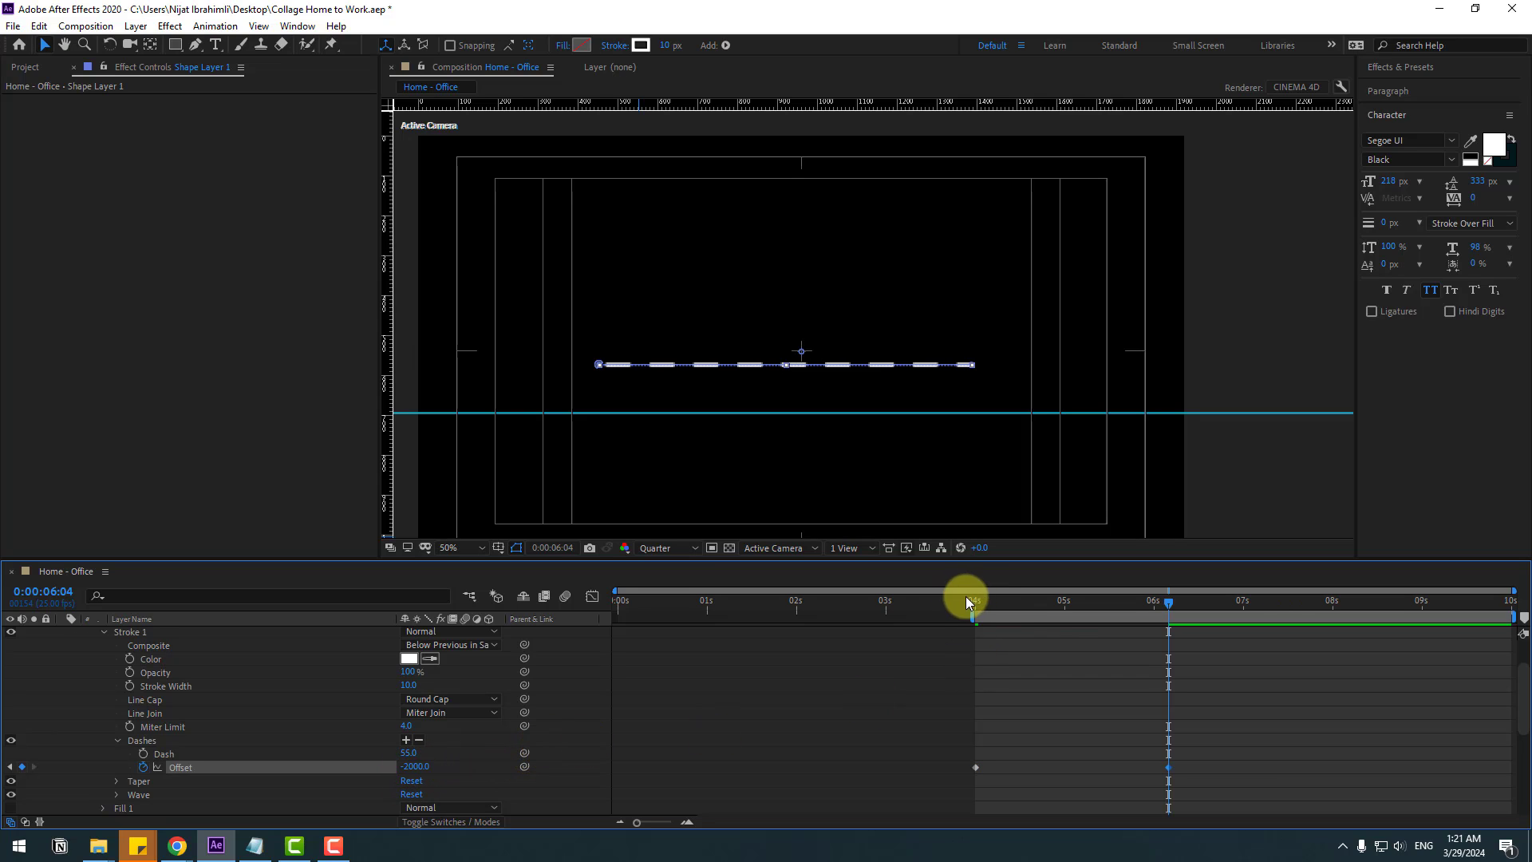
{"action": "left_click_drag", "start_coordinate": [966, 596], "coordinate": [1114, 609]}
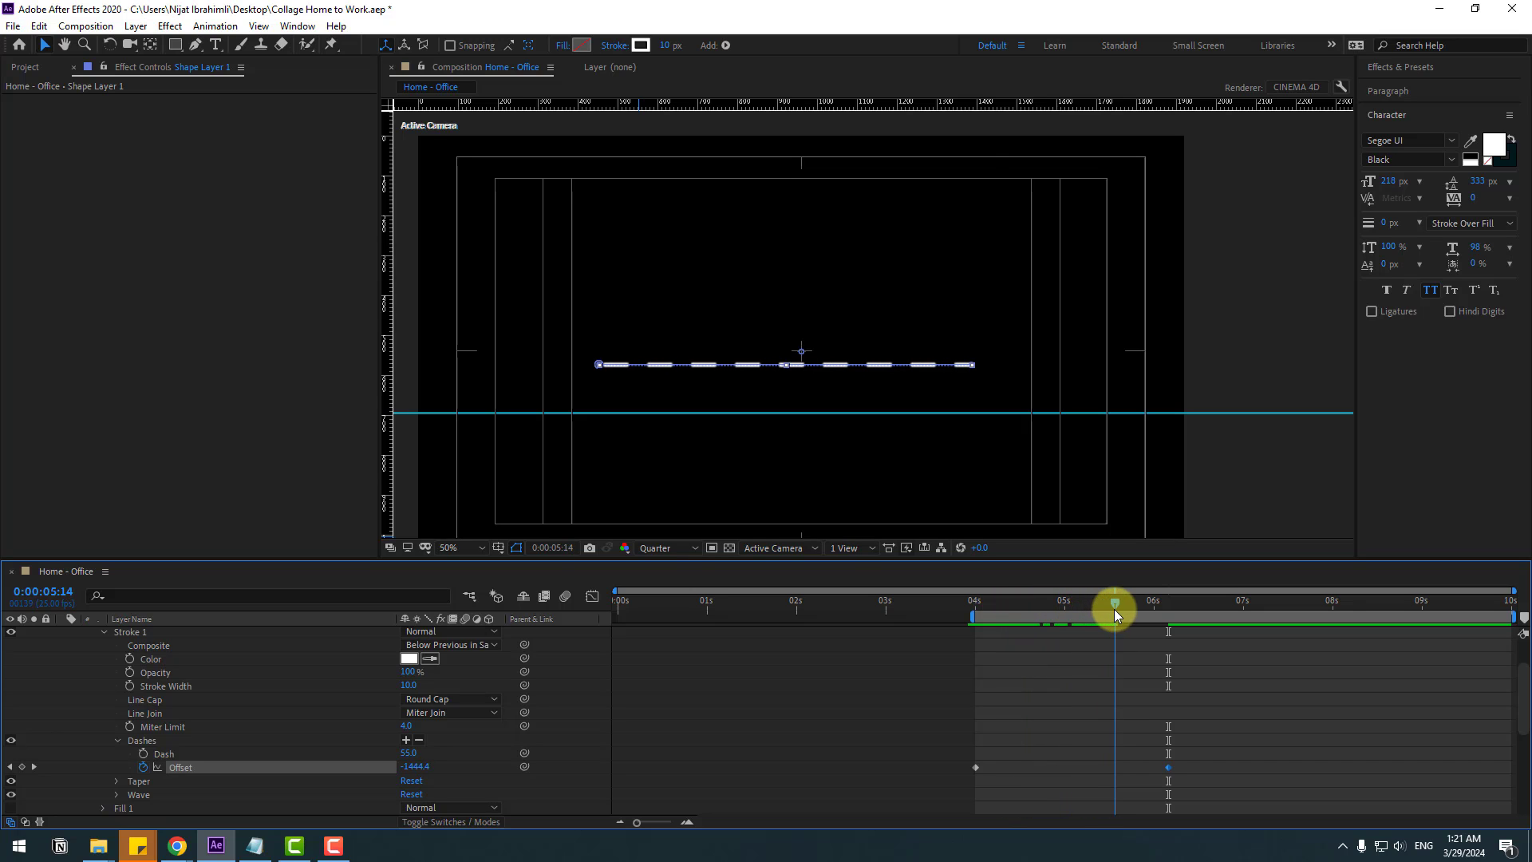
Step: Show only the line layer's keyframed properties, move both Offset keyframes later, extend the last one to nearly 10 seconds, and preview
{"action": "scroll", "coordinate": [74, 735], "scroll_direction": "up", "scroll_amount": 2}
{"action": "left_click", "coordinate": [151, 632]}
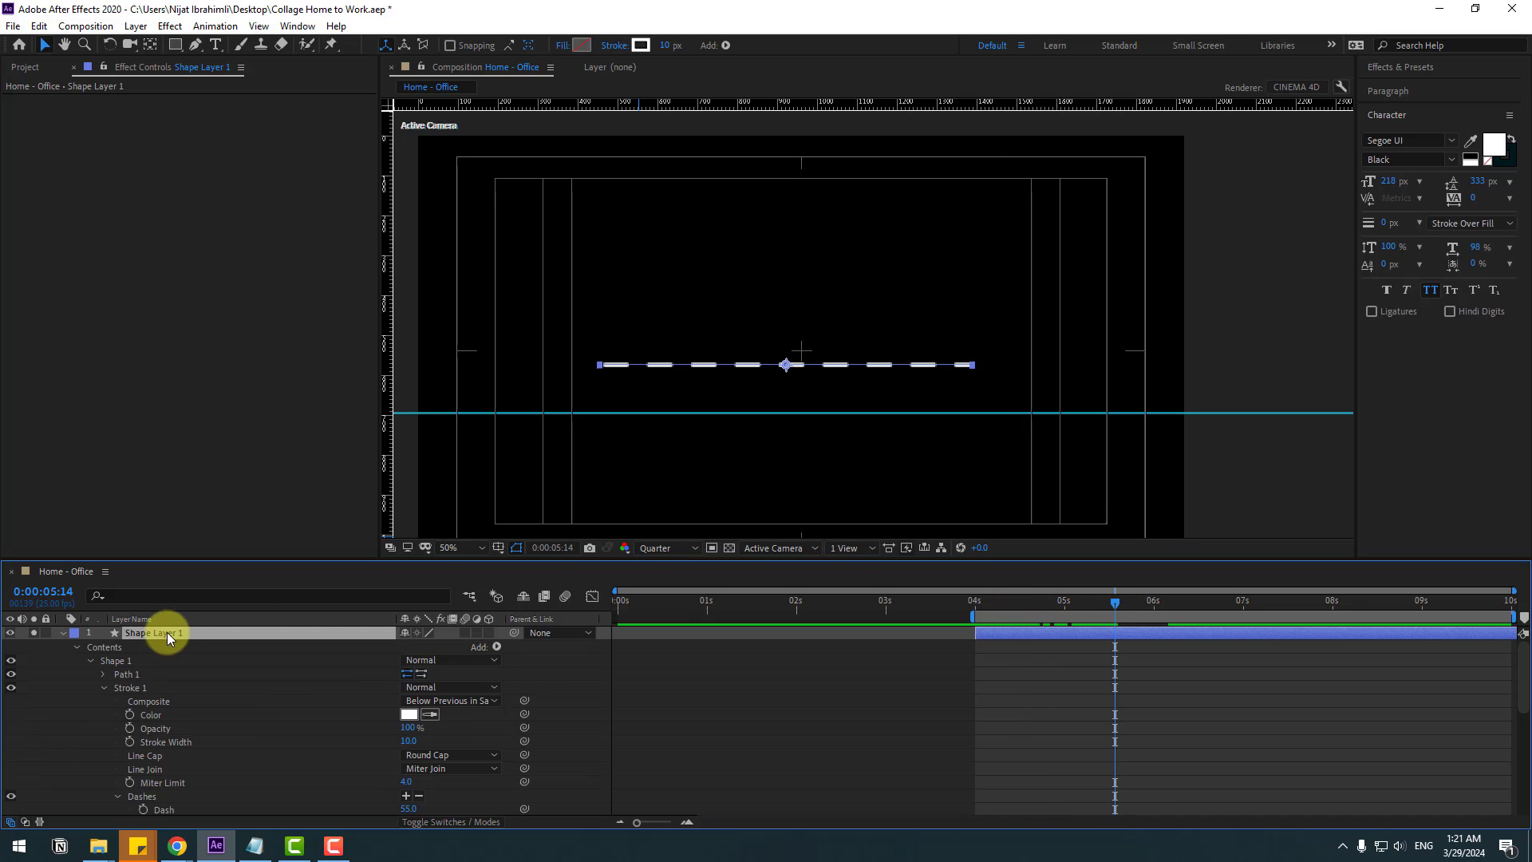
{"action": "key", "text": "u"}
{"action": "left_click", "coordinate": [1157, 659]}
{"action": "left_click_drag", "start_coordinate": [1181, 648], "coordinate": [1047, 656]}
{"action": "left_click", "coordinate": [1281, 656]}
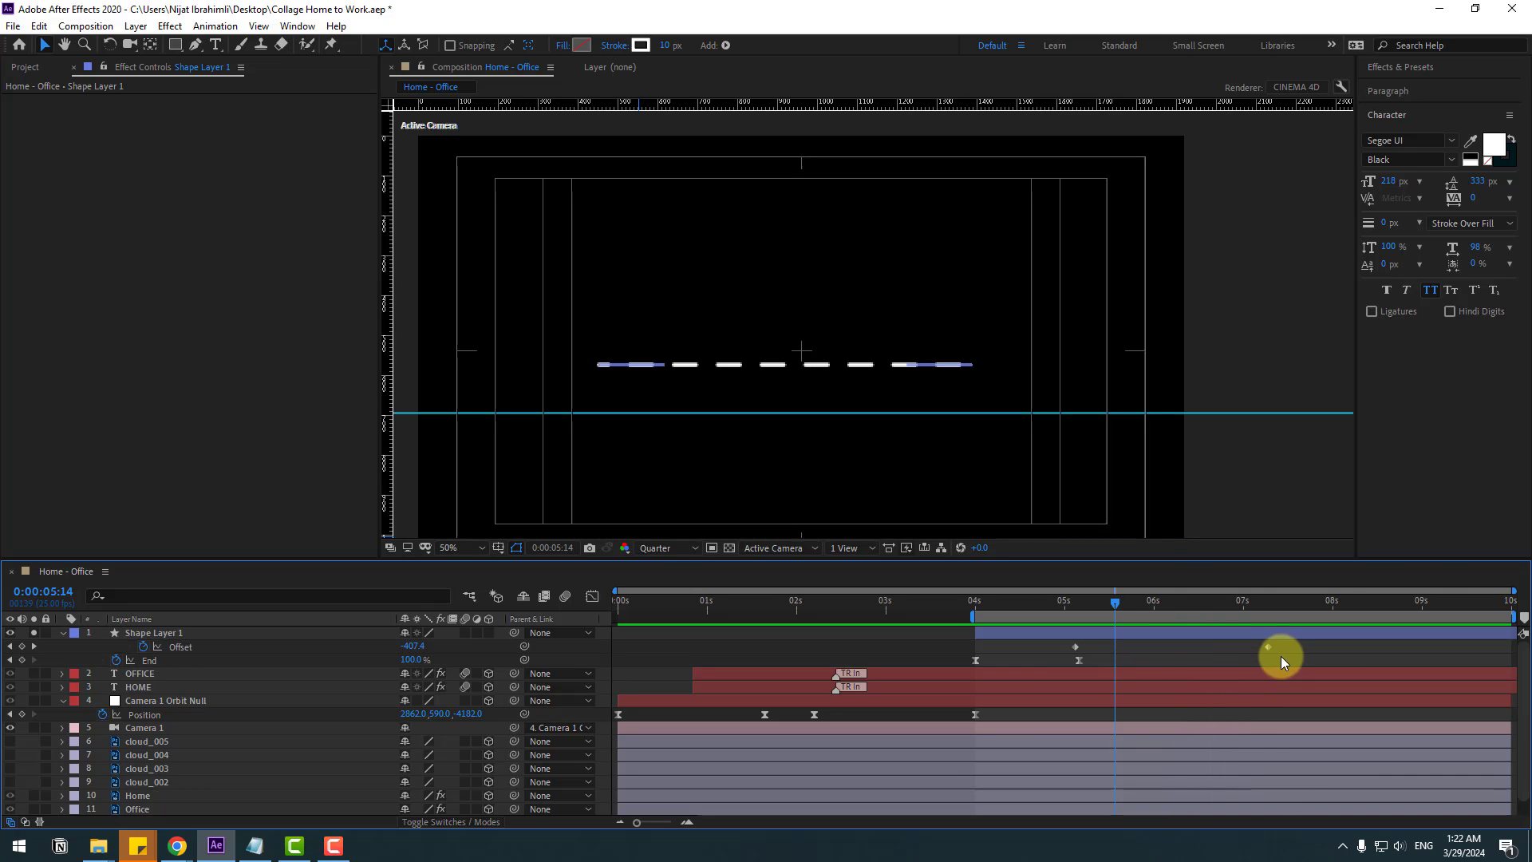
{"action": "left_click_drag", "start_coordinate": [1268, 647], "coordinate": [1507, 648]}
{"action": "key", "text": "space"}
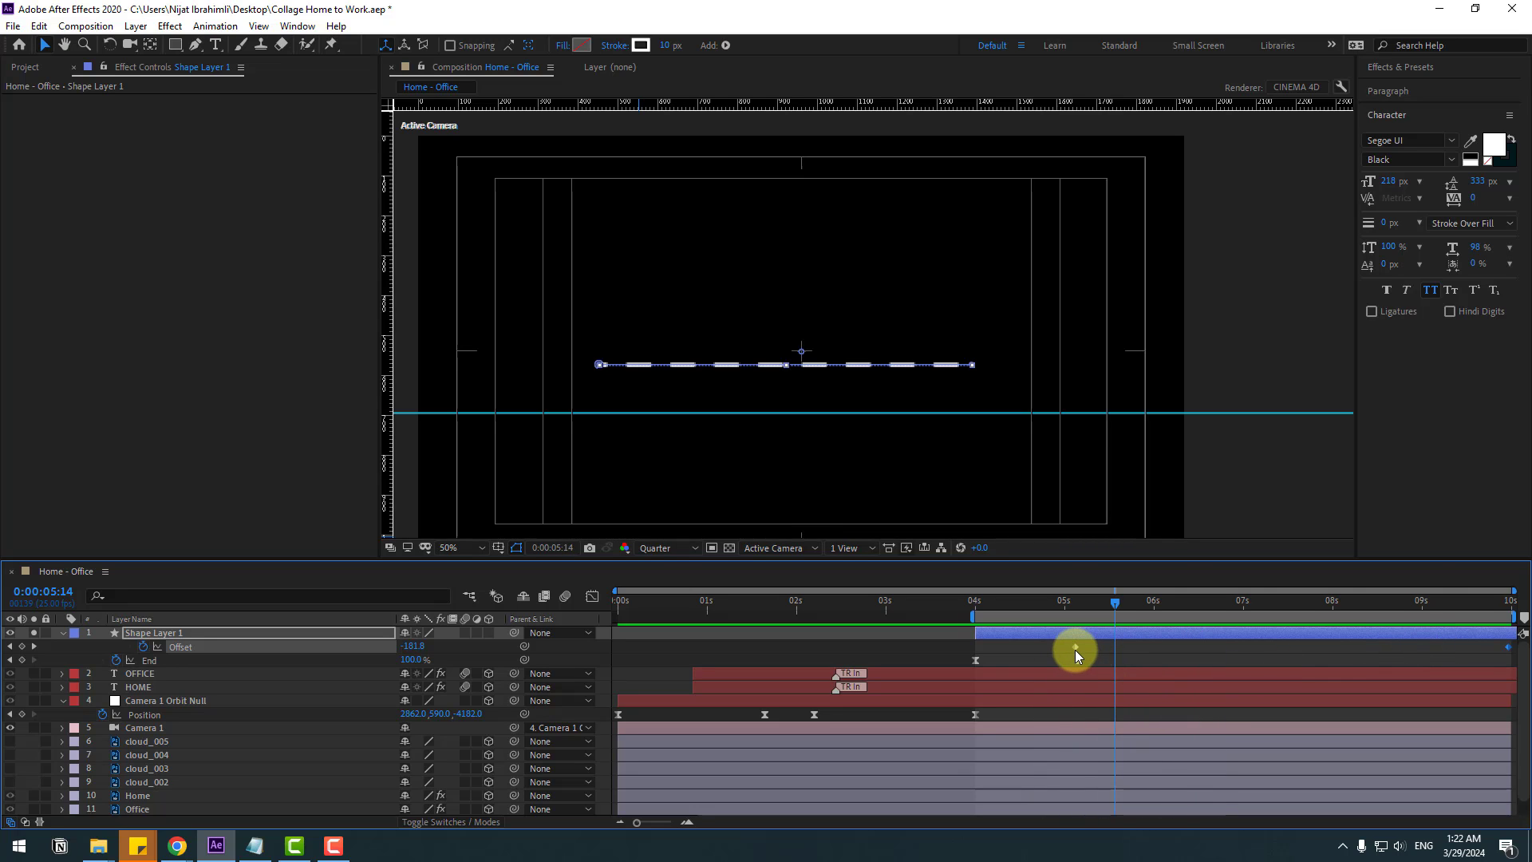
Step: Move the first Offset keyframe earlier, between the two End keyframes at about 4.8 seconds, and preview the dashes
{"action": "left_click_drag", "start_coordinate": [1076, 648], "coordinate": [1043, 648]}
{"action": "key", "text": "space"}
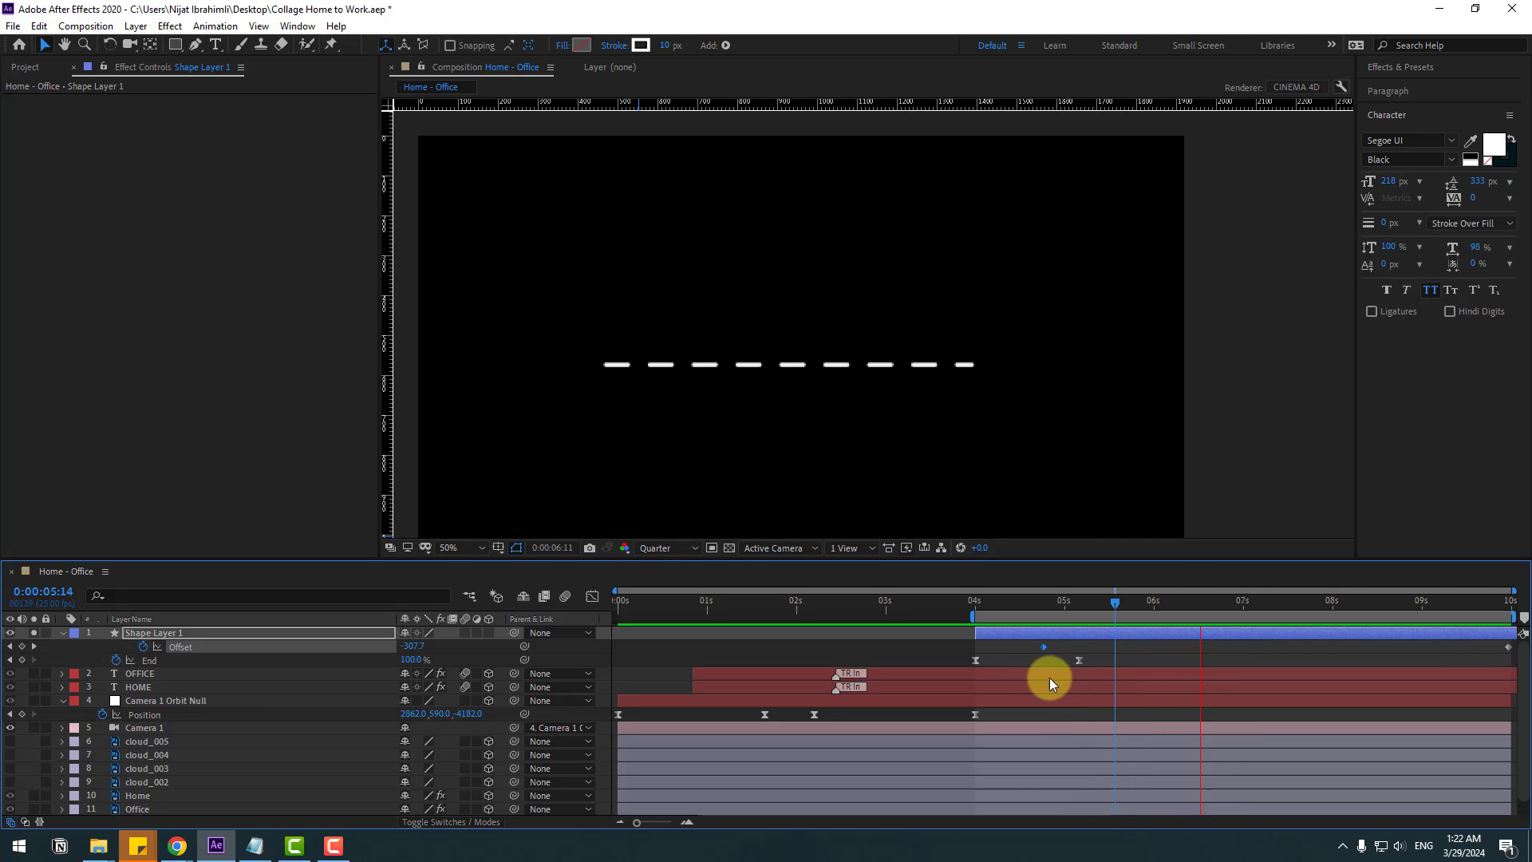
{"action": "key", "text": "space"}
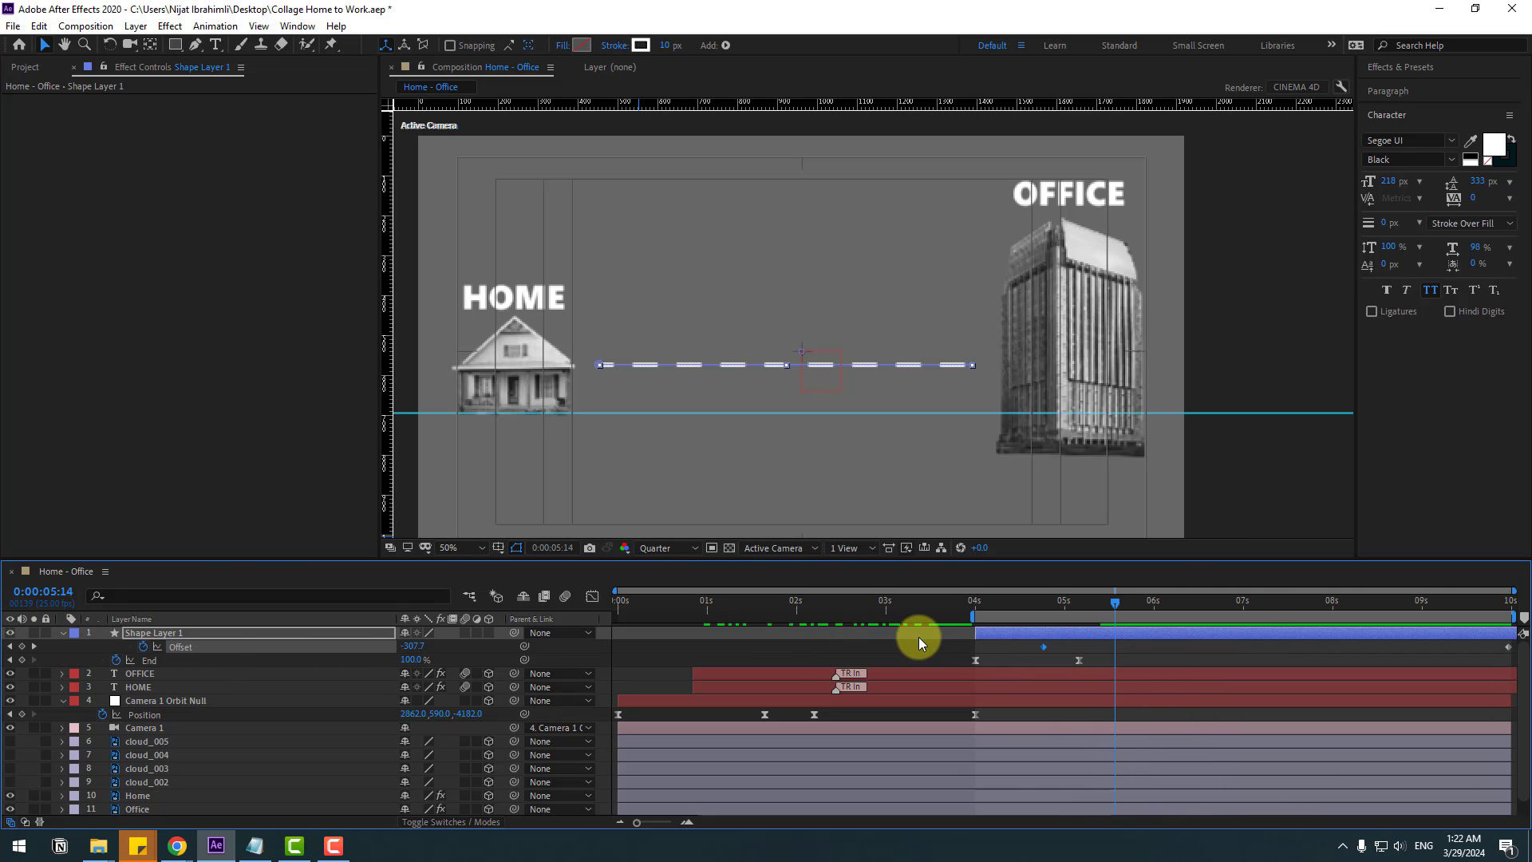
Step: Shift the line layer earlier so it starts at about 3.4 seconds, checking its timing against the camera move
{"action": "left_click", "coordinate": [922, 636]}
{"action": "left_click", "coordinate": [802, 603]}
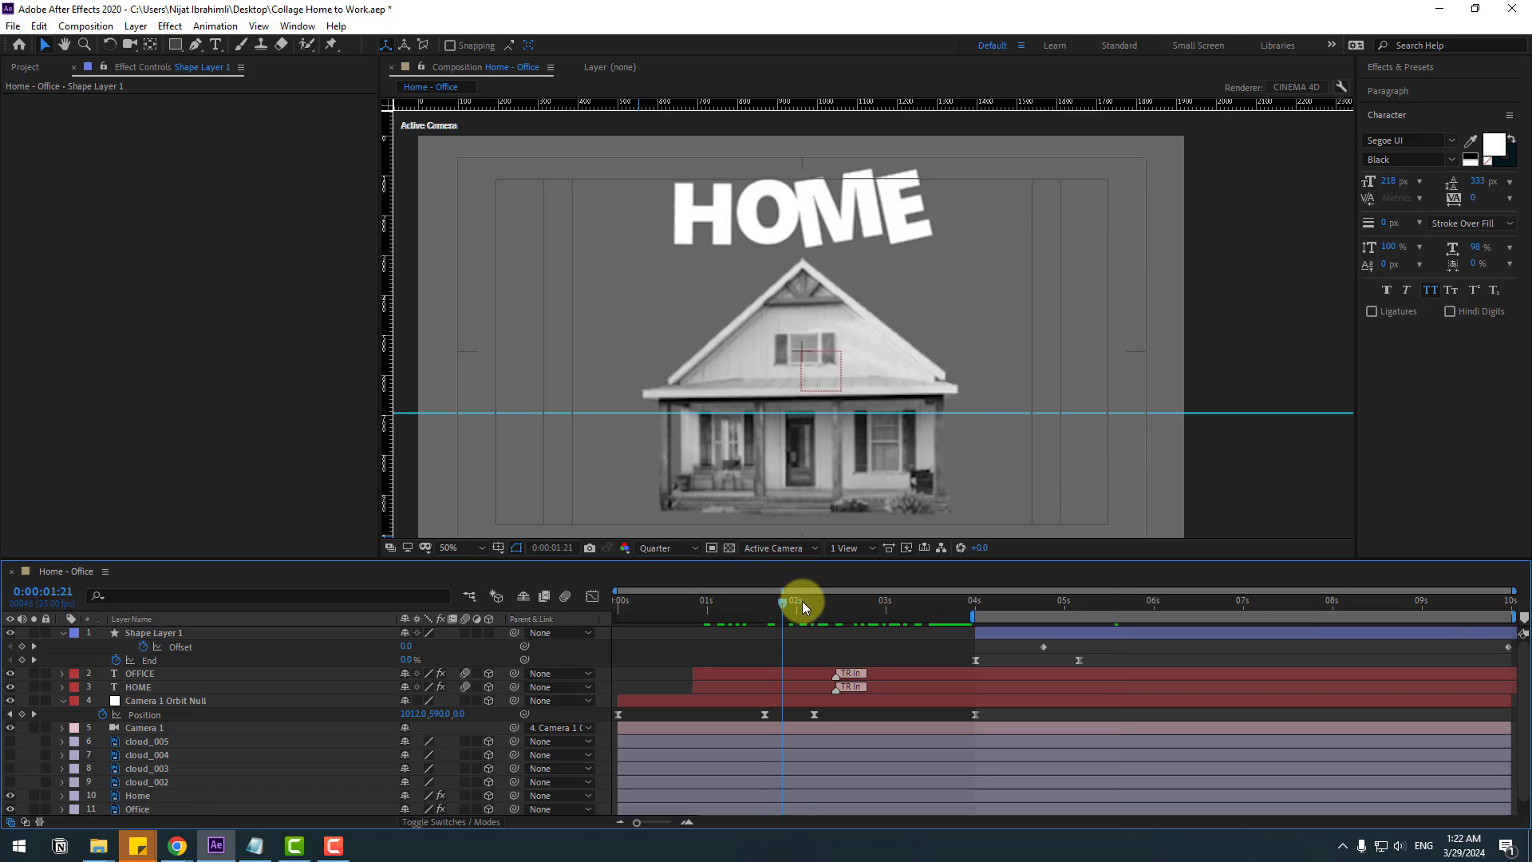
{"action": "left_click_drag", "start_coordinate": [802, 606], "coordinate": [889, 601]}
{"action": "left_click_drag", "start_coordinate": [970, 636], "coordinate": [1018, 607]}
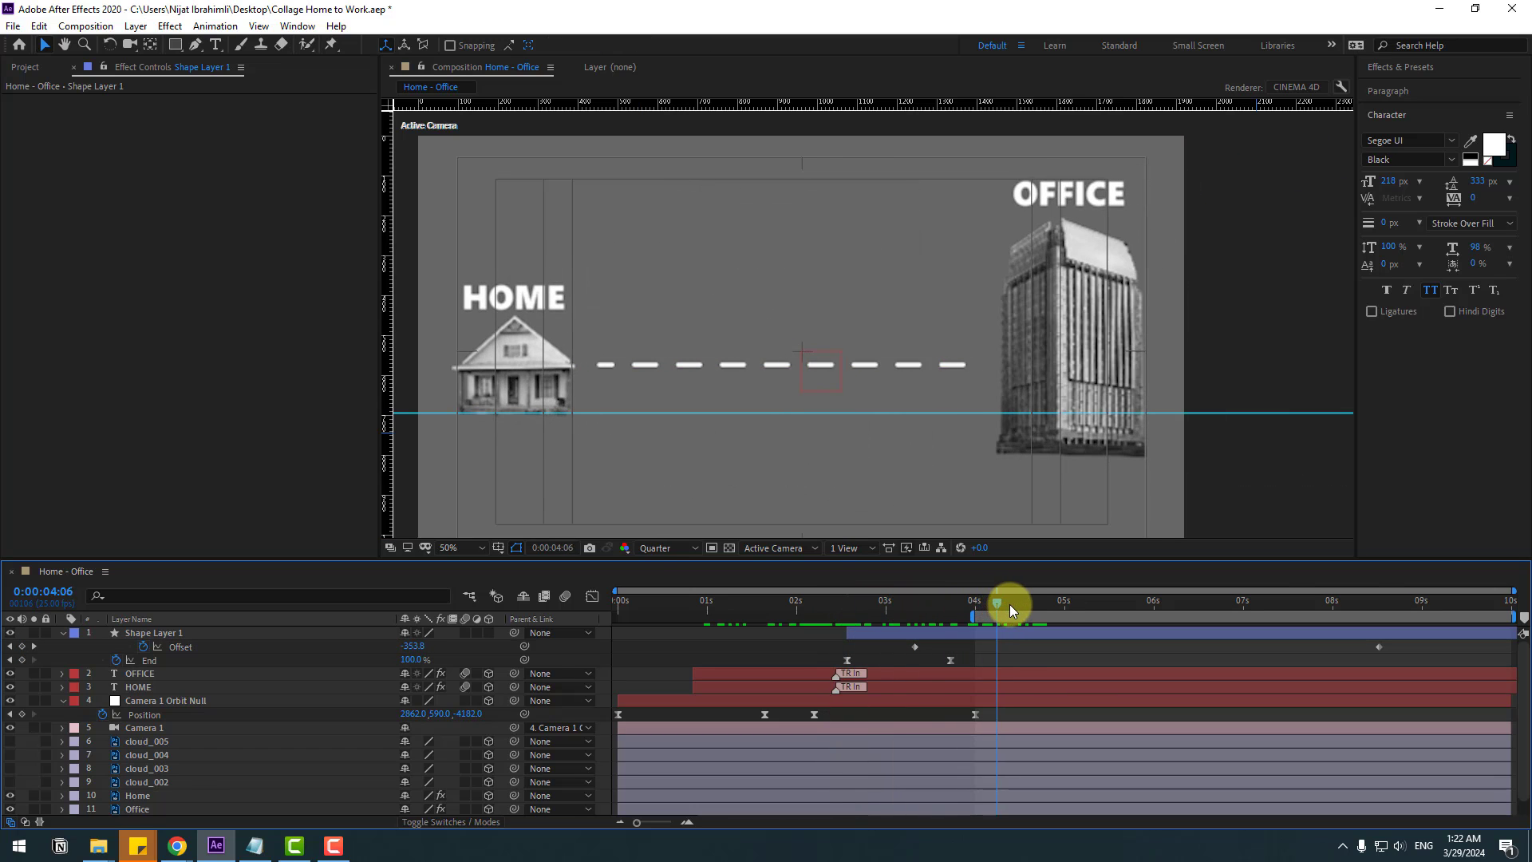
{"action": "left_click_drag", "start_coordinate": [864, 632], "coordinate": [941, 606]}
{"action": "key", "text": "space"}
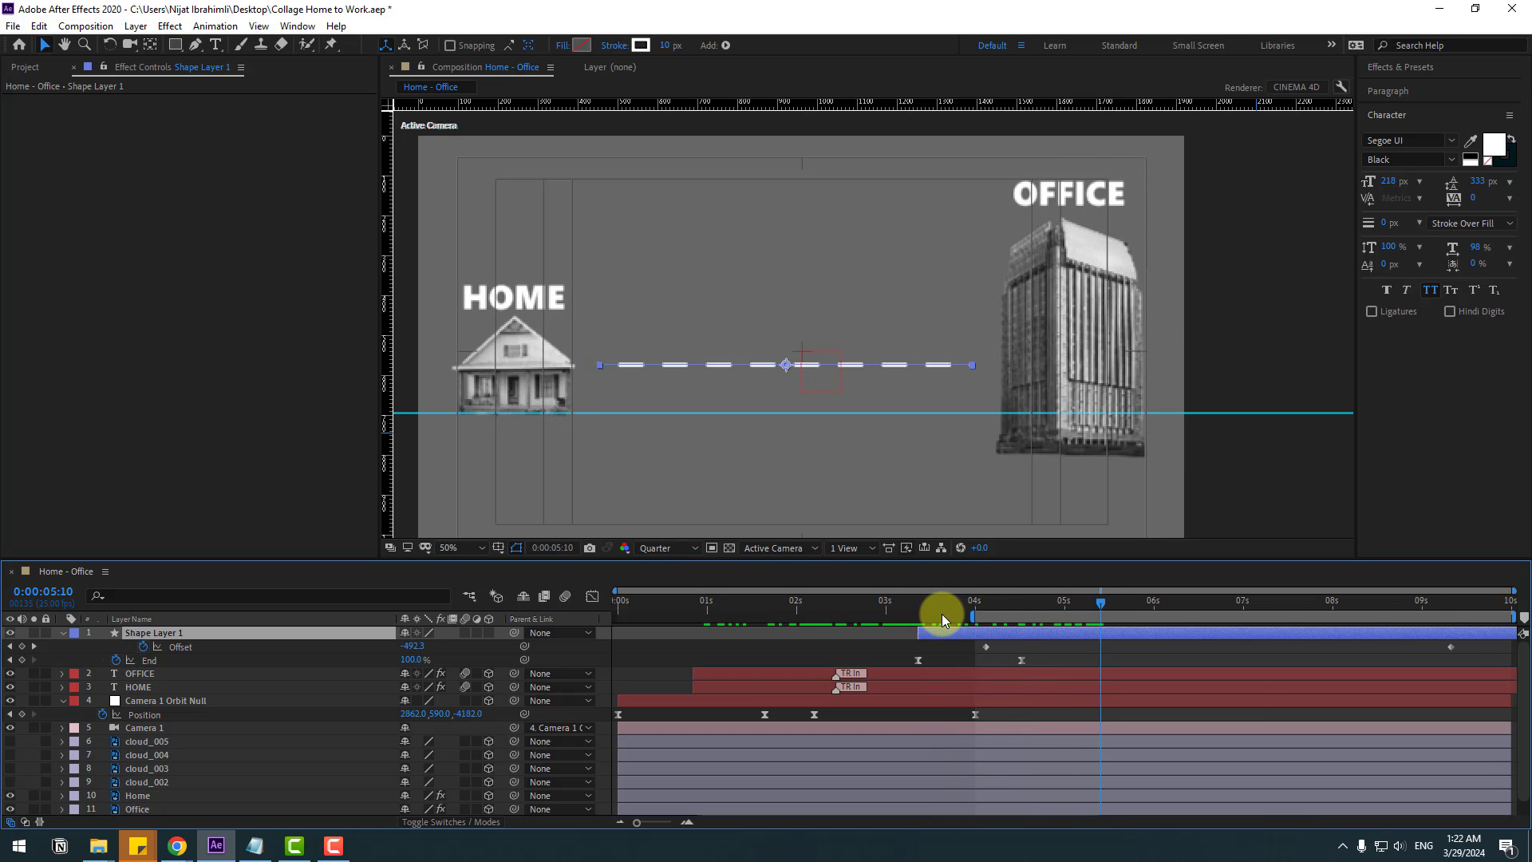
Step: Start the work area at about 1.3 seconds and preview the camera move with the dashed line
{"action": "mouse_move", "coordinate": [973, 616]}
{"action": "left_mouse_down"}
{"action": "mouse_move", "coordinate": [734, 616]}
{"action": "mouse_move", "coordinate": [1032, 601]}
{"action": "left_mouse_up"}
{"action": "left_click", "coordinate": [1128, 650]}
{"action": "key", "text": "space"}
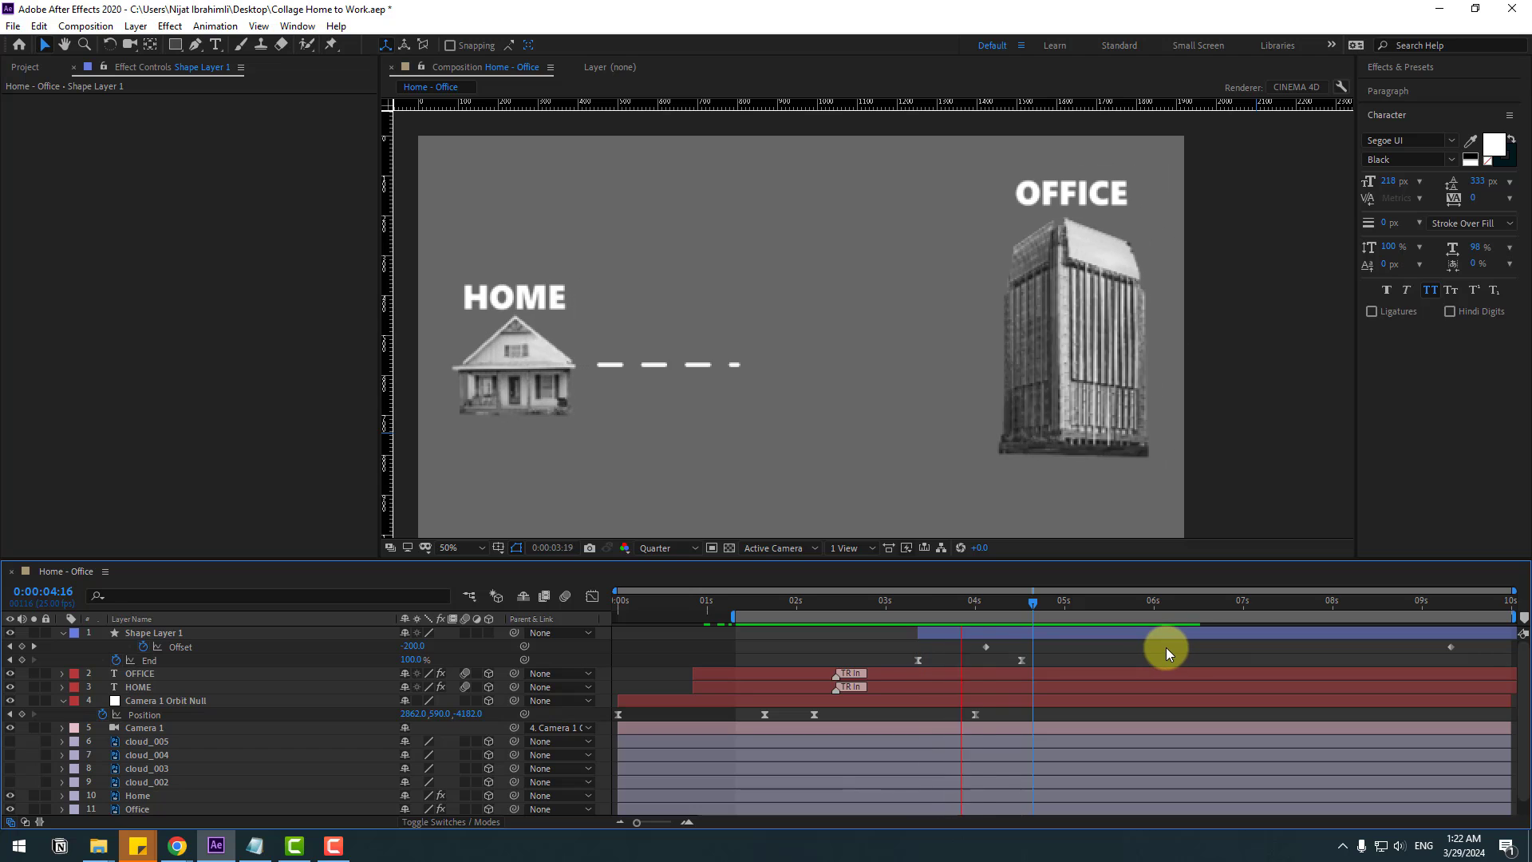
Step: Move the first Offset keyframe to the line layer's start, aligned with the first End keyframe, and preview the result
{"action": "left_click_drag", "start_coordinate": [916, 604], "coordinate": [1061, 605]}
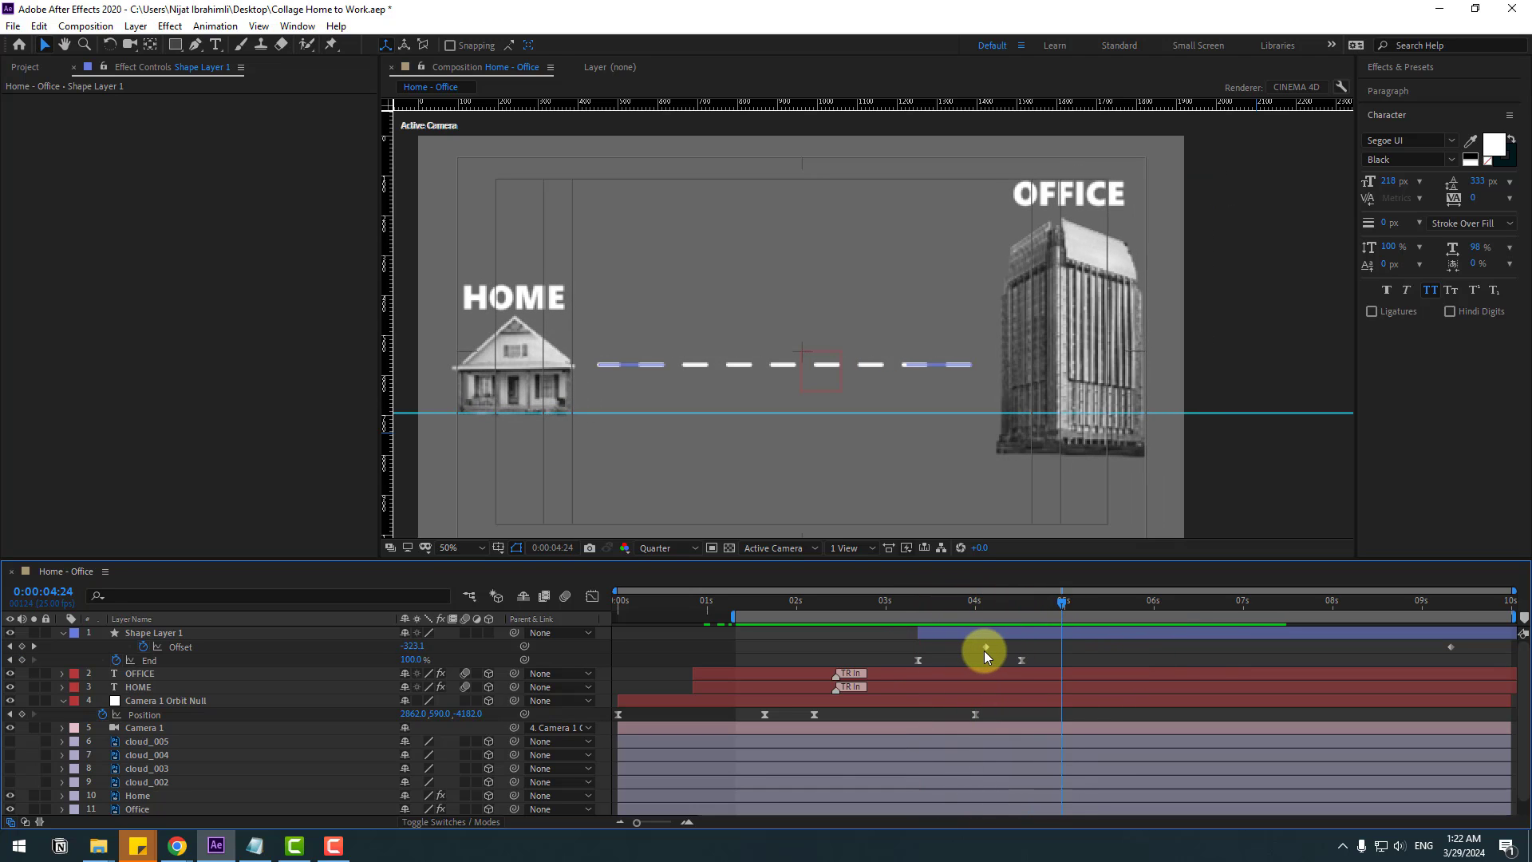
{"action": "left_click", "coordinate": [986, 648]}
{"action": "left_click_drag", "start_coordinate": [956, 649], "coordinate": [916, 654]}
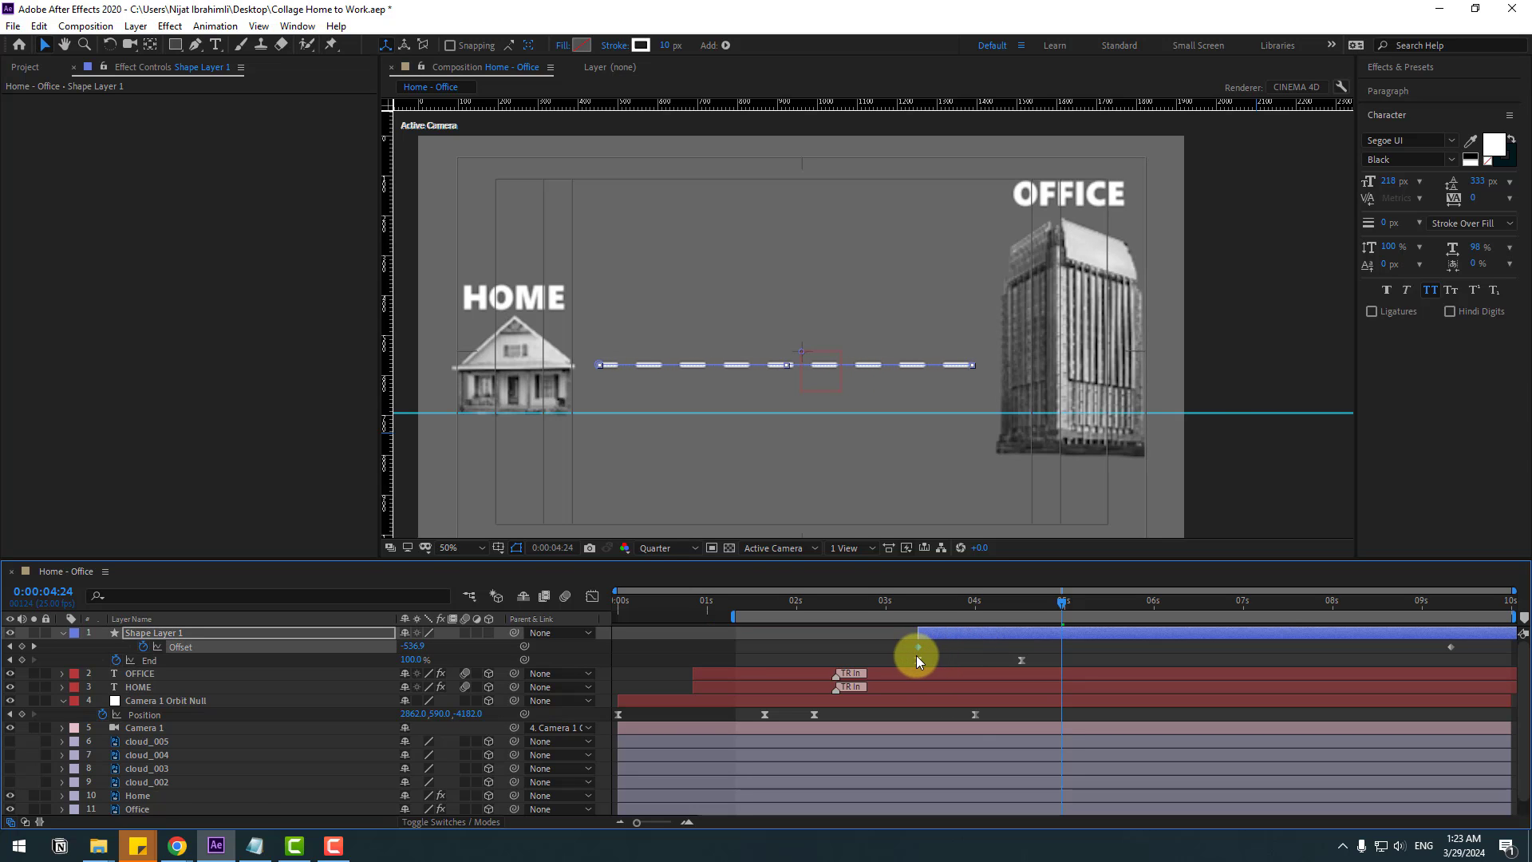
{"action": "key", "text": "space"}
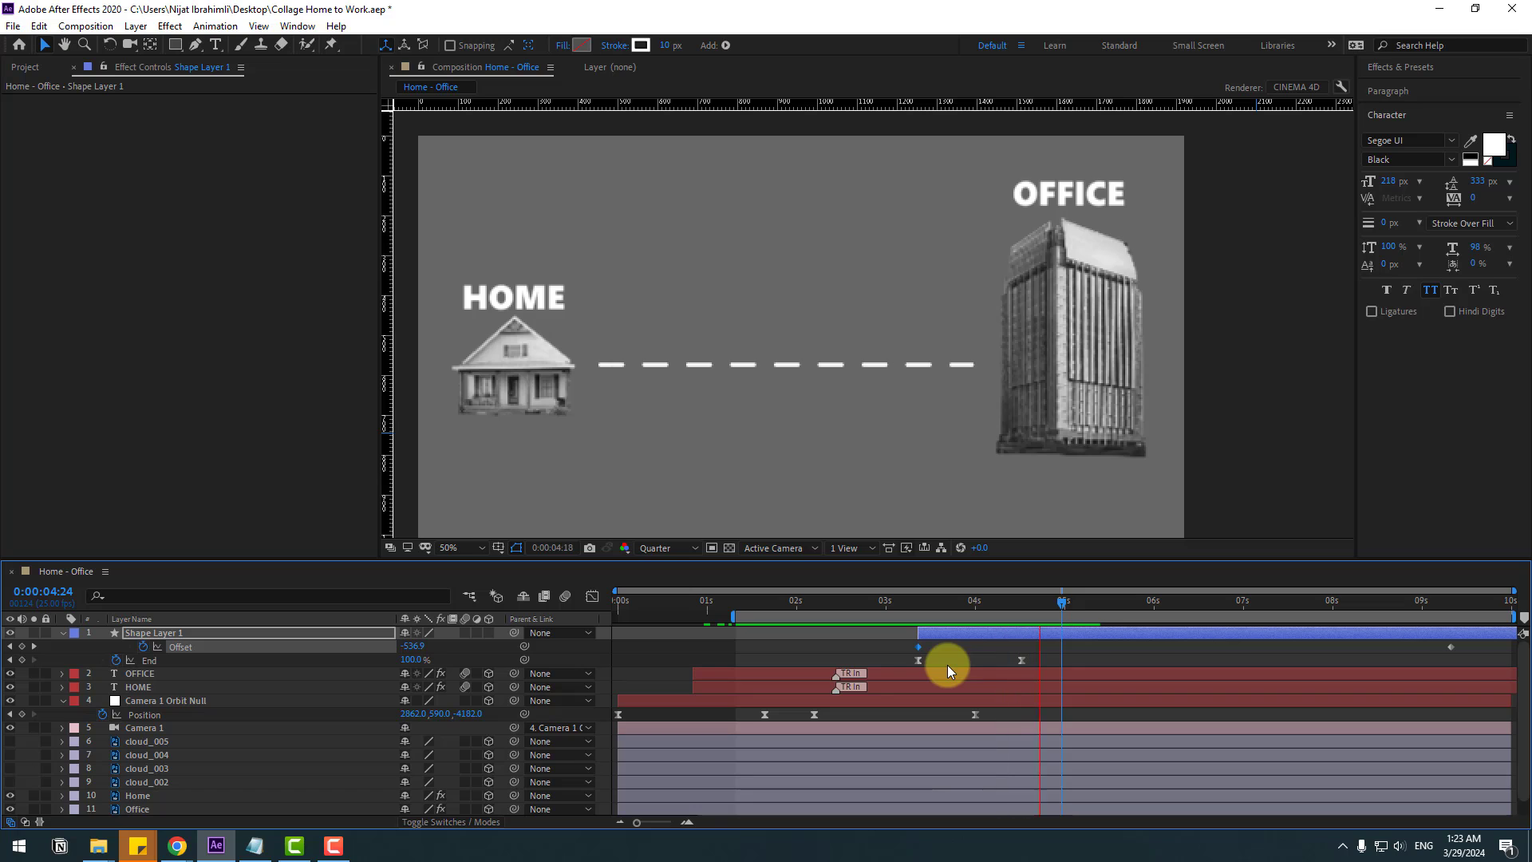
Step: Add a Position keyframe holding the current value on Camera 1 Orbit Null at 0:00:05:10
{"action": "mouse_move", "coordinate": [1067, 609]}
{"action": "left_mouse_down"}
{"action": "mouse_move", "coordinate": [973, 605]}
{"action": "mouse_move", "coordinate": [1090, 608]}
{"action": "left_mouse_up"}
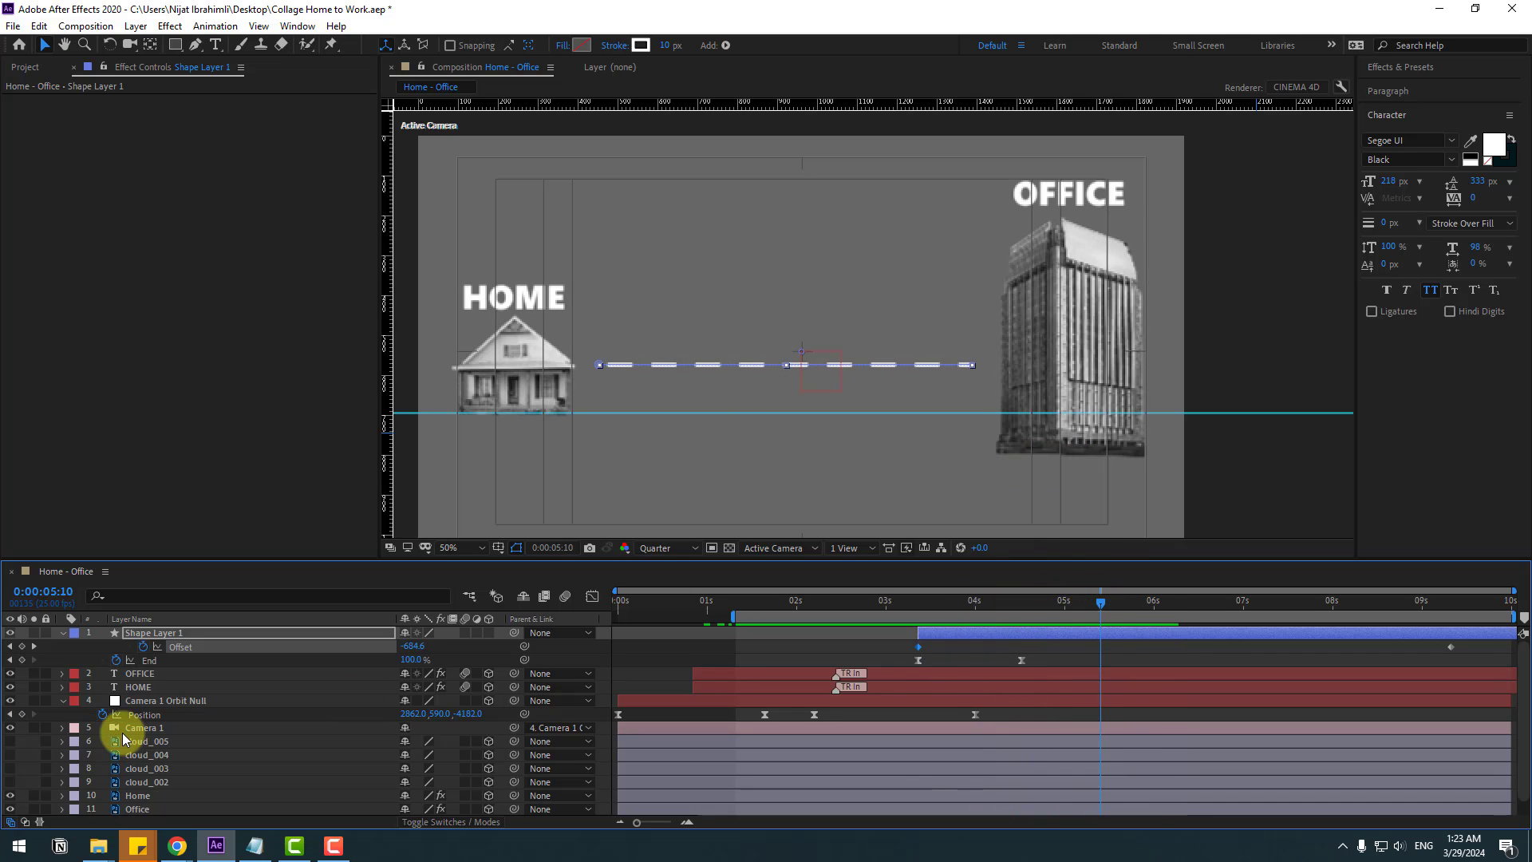
{"action": "left_click", "coordinate": [144, 713]}
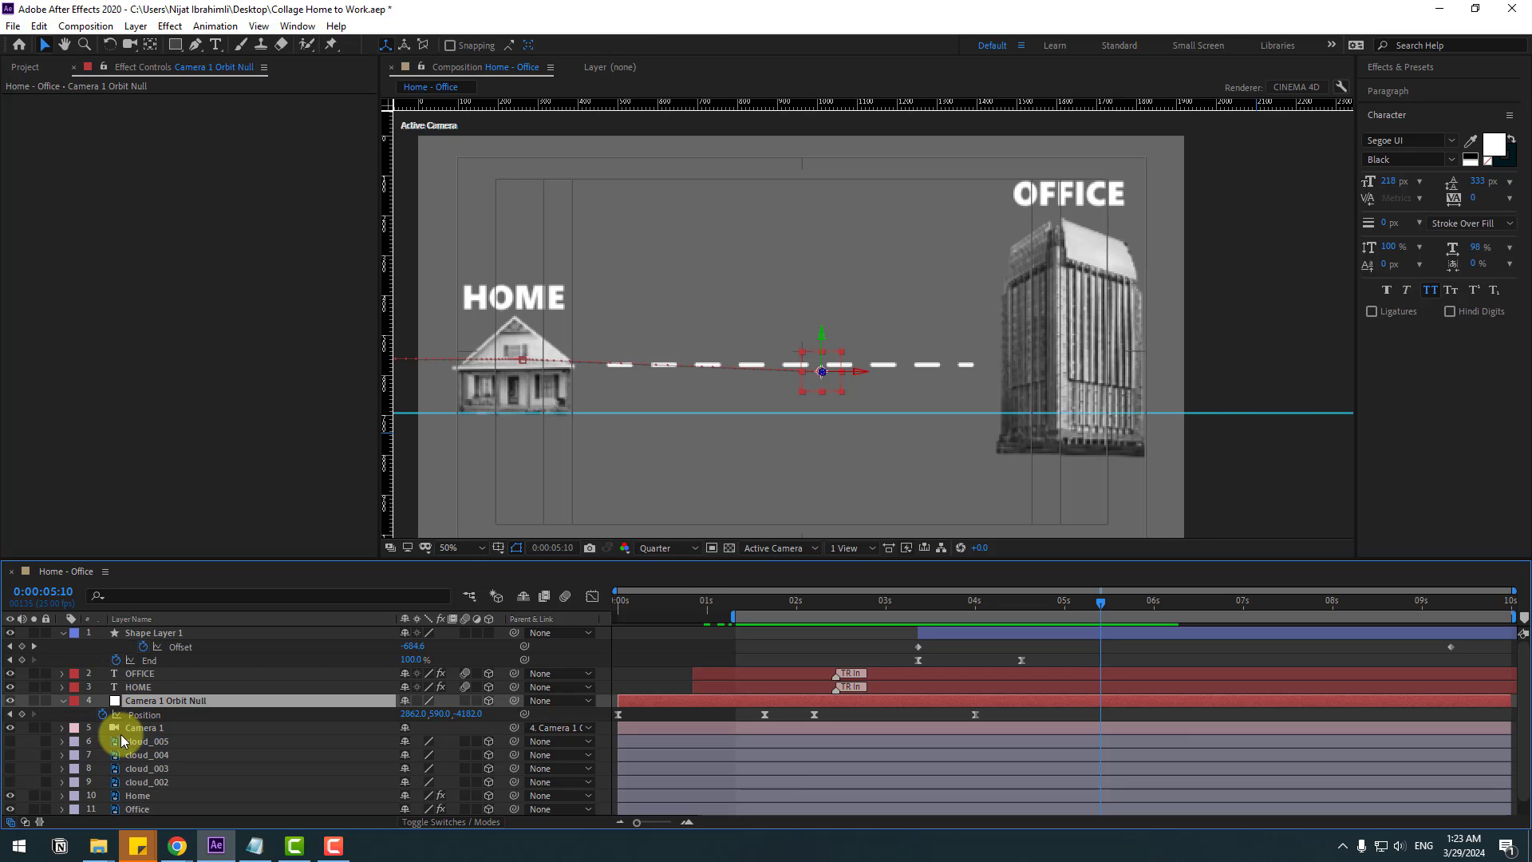
{"action": "left_click", "coordinate": [21, 714]}
Step: At 0:00:06:14, set the camera null's Position to about 4534, 116, -551 to frame the OFFICE title and the building's upper part
{"action": "left_click_drag", "start_coordinate": [1120, 613], "coordinate": [1205, 606]}
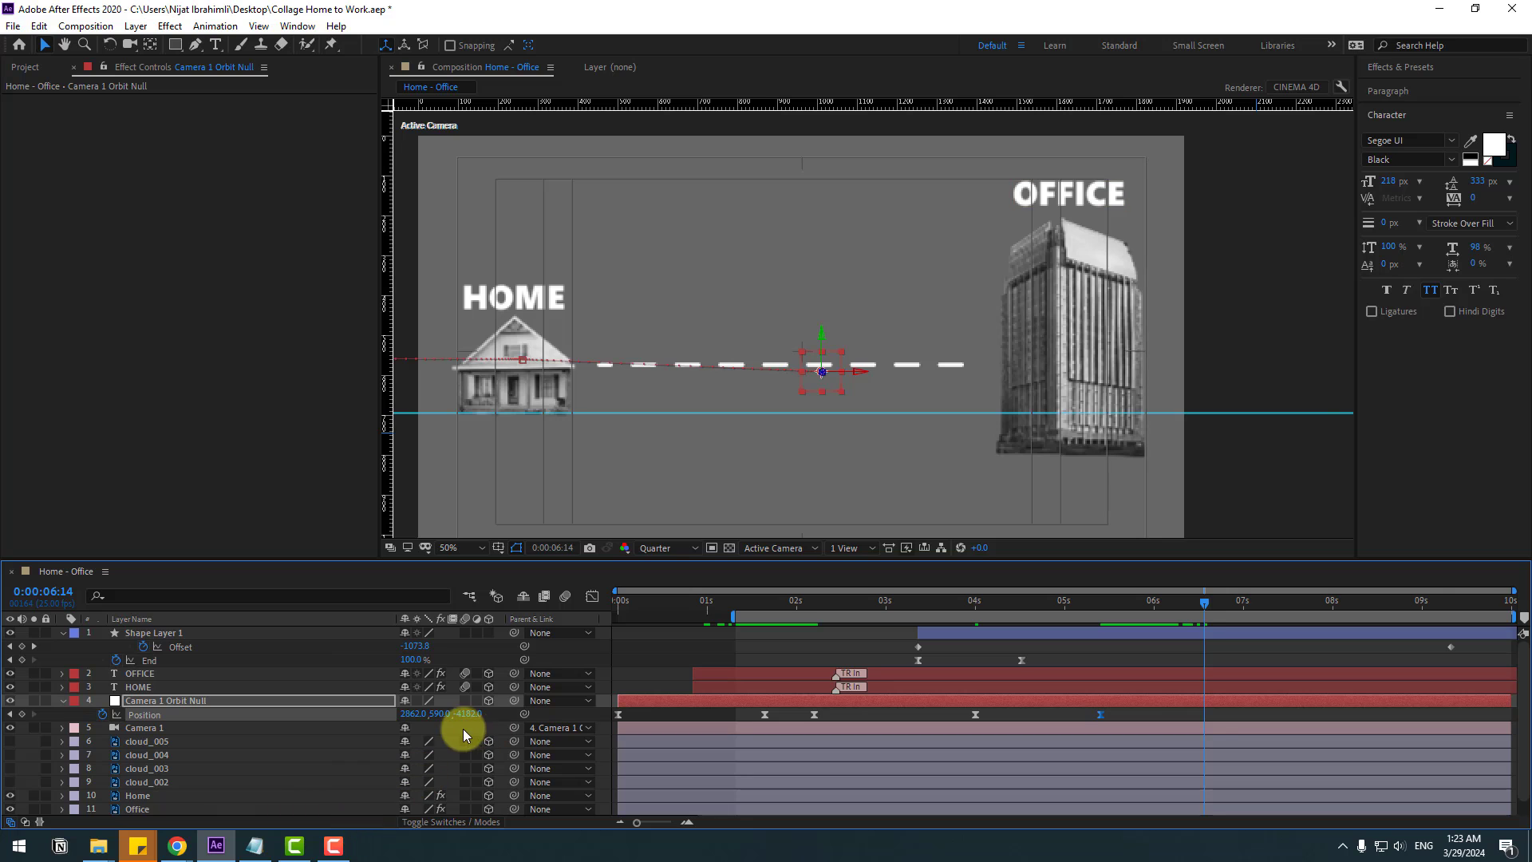
{"action": "left_click_drag", "start_coordinate": [466, 714], "coordinate": [652, 632]}
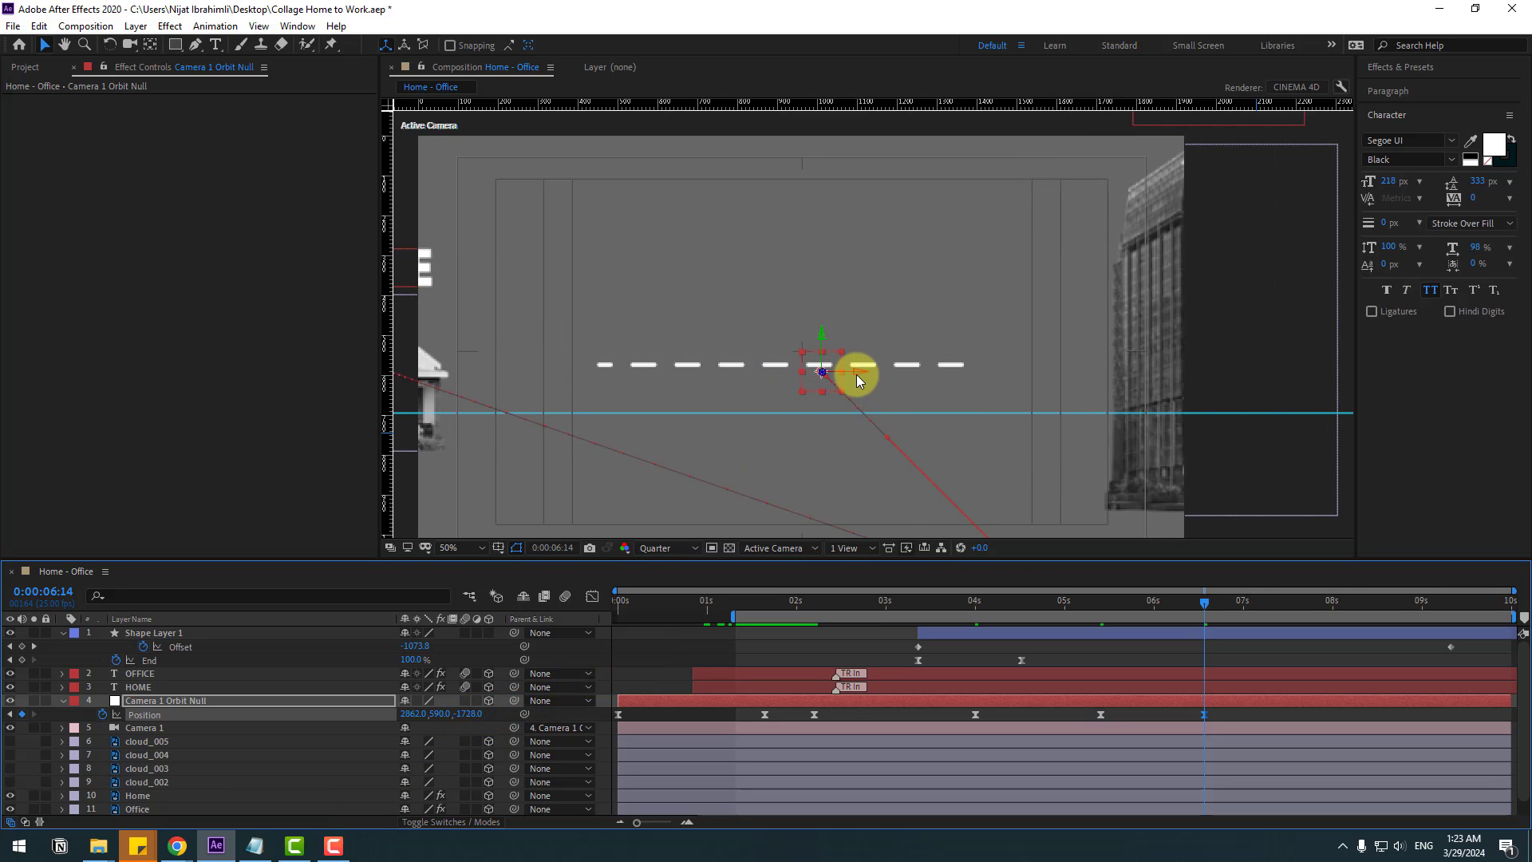
{"action": "left_click_drag", "start_coordinate": [857, 380], "coordinate": [1491, 280]}
{"action": "left_click", "coordinate": [827, 328]}
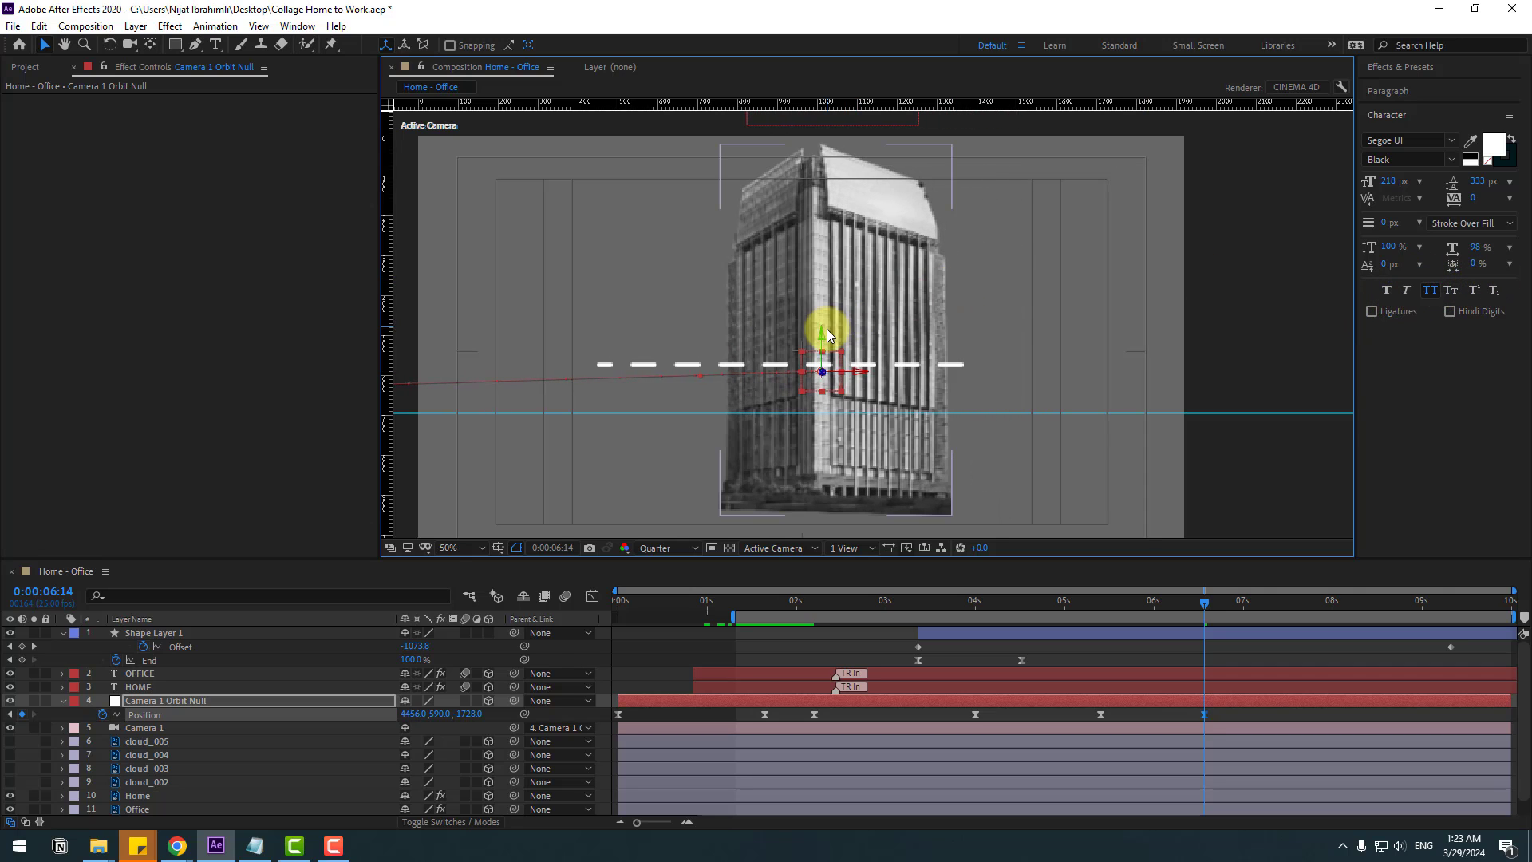
{"action": "left_click_drag", "start_coordinate": [827, 329], "coordinate": [835, 112]}
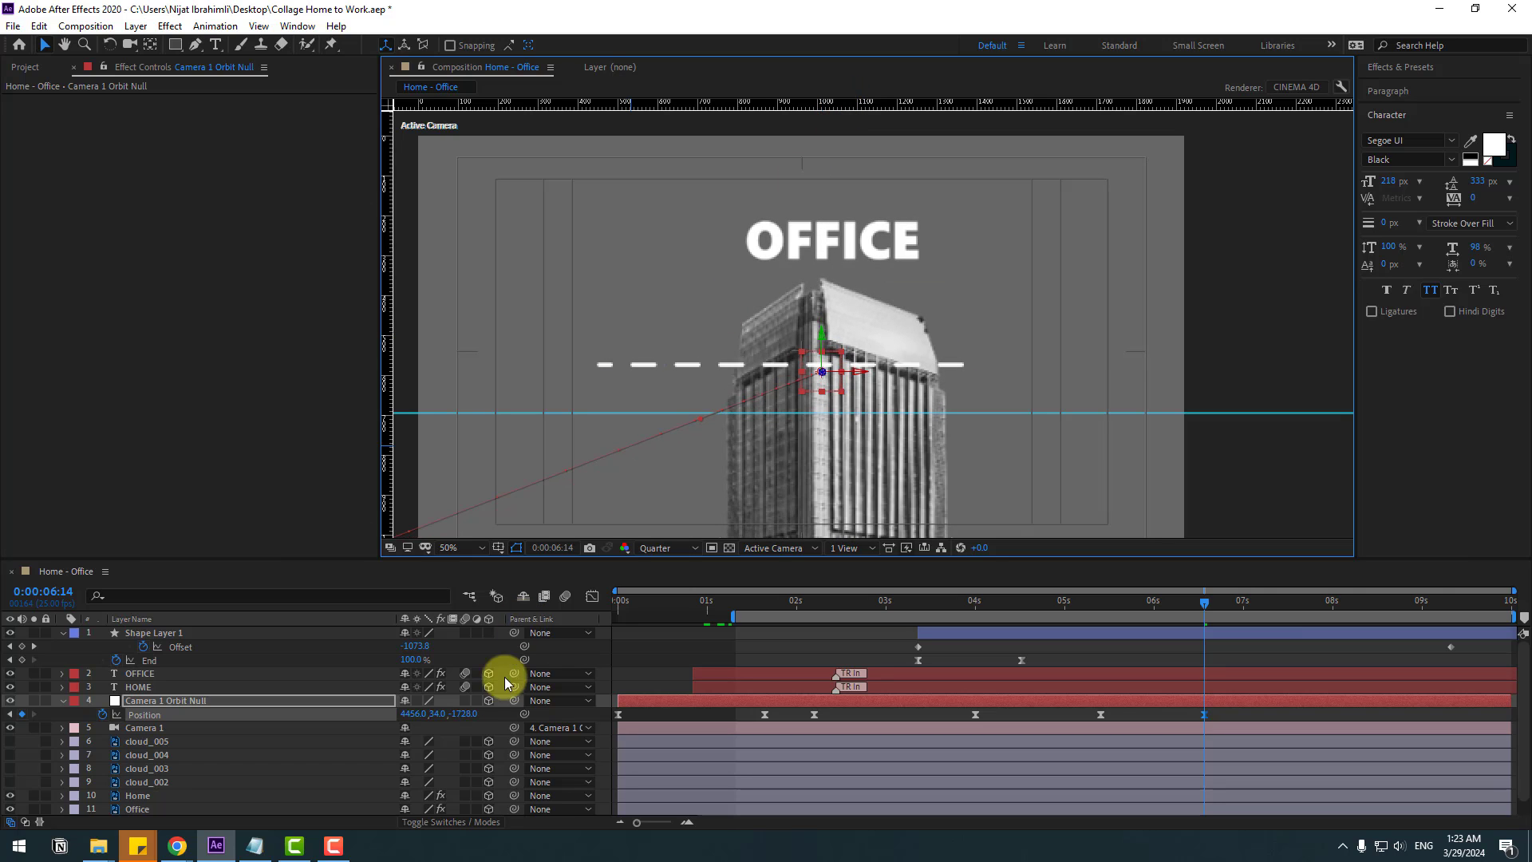
{"action": "left_click_drag", "start_coordinate": [466, 715], "coordinate": [1193, 505]}
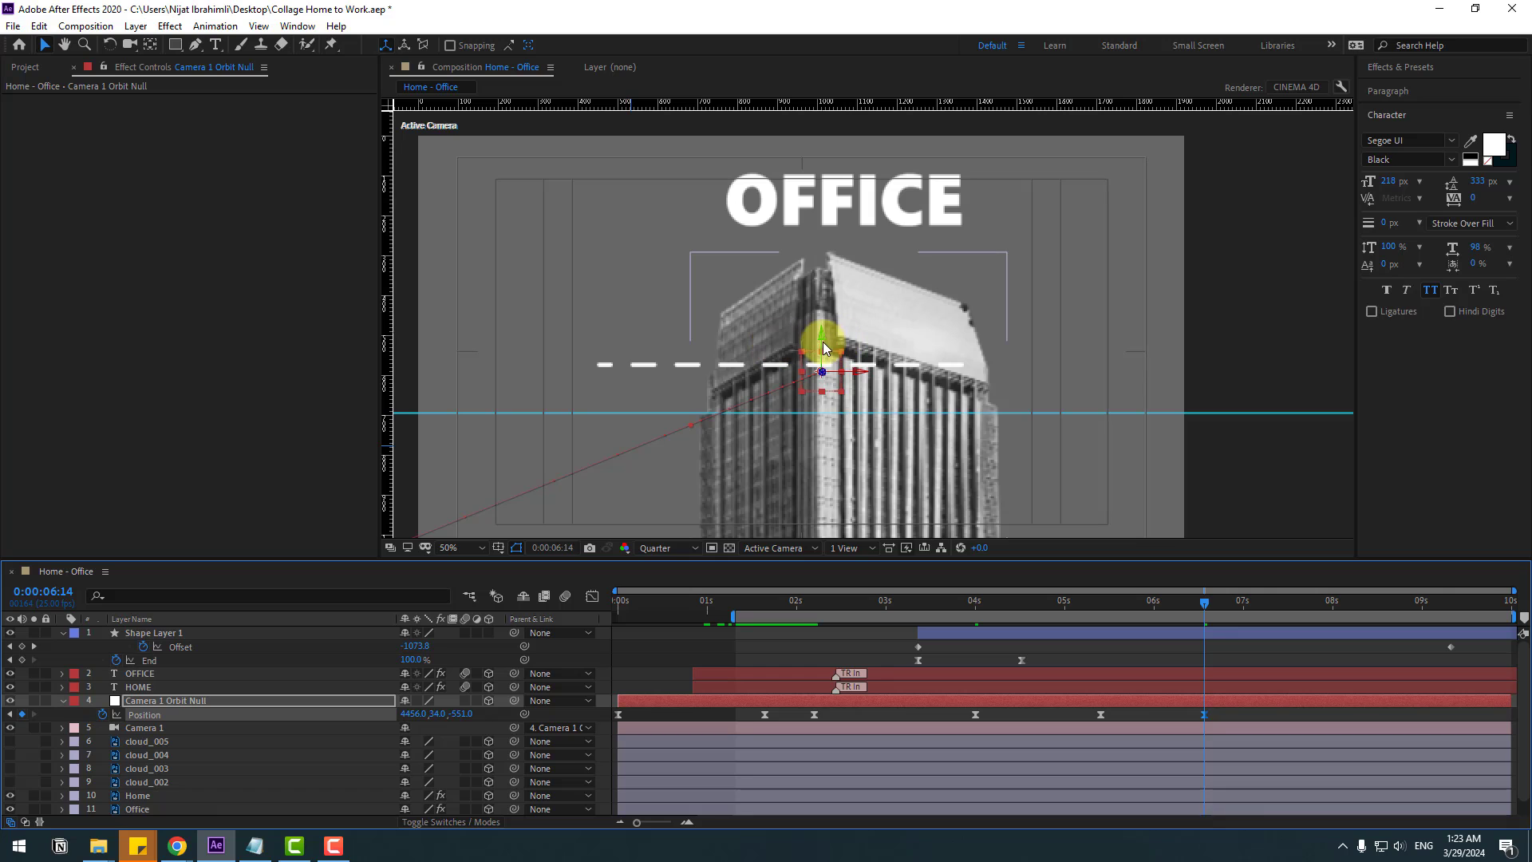
{"action": "left_click_drag", "start_coordinate": [825, 348], "coordinate": [879, 389]}
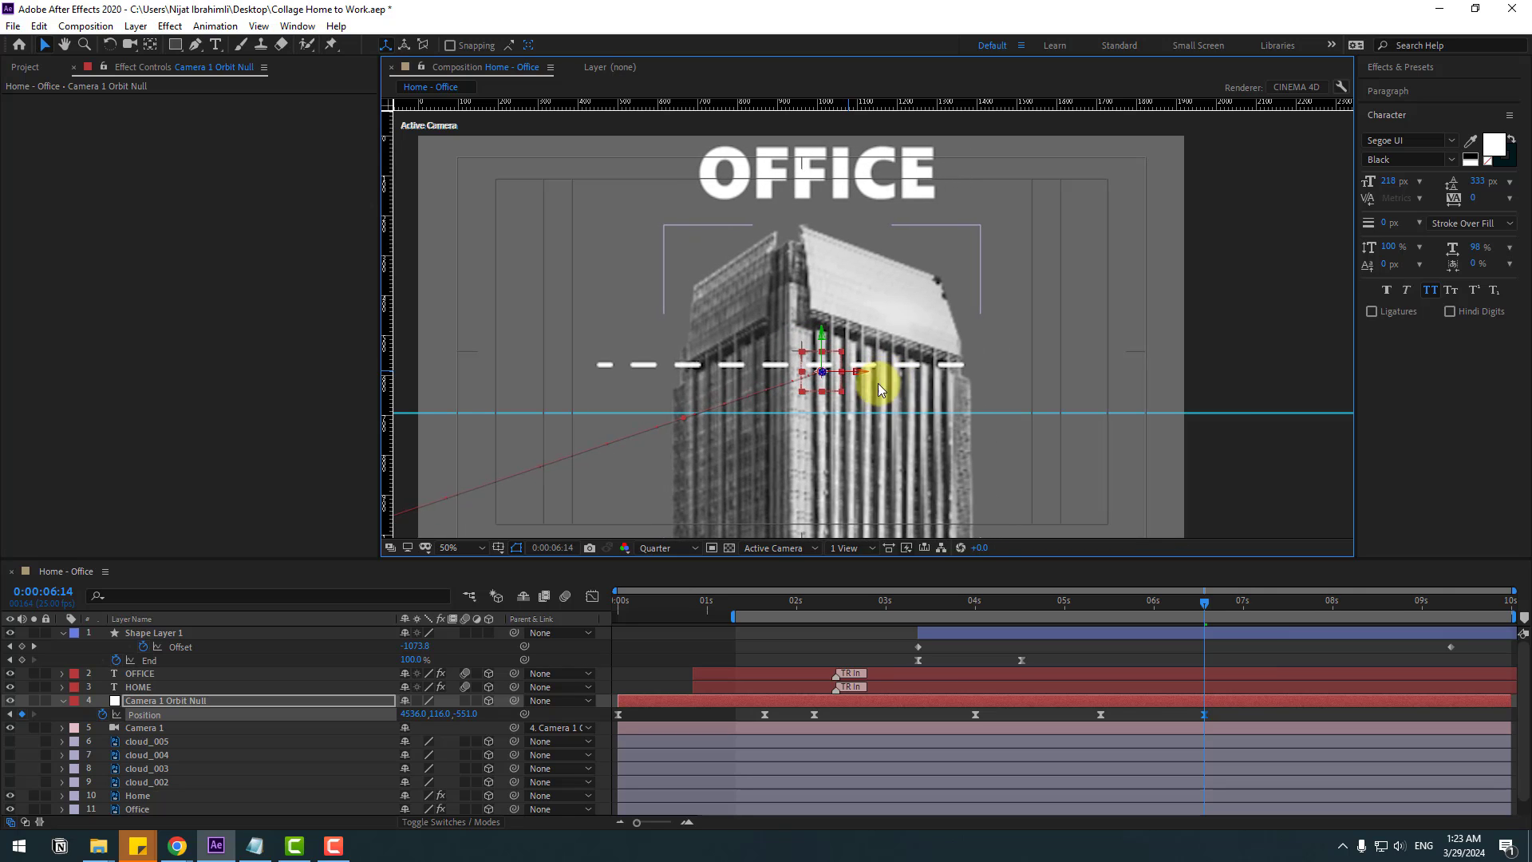
Step: Keyframe the line layer's Opacity from 100% at 0:00:05:07 to 0% at 0:00:06:00
{"action": "left_click_drag", "start_coordinate": [911, 605], "coordinate": [1090, 624]}
{"action": "left_click", "coordinate": [139, 637]}
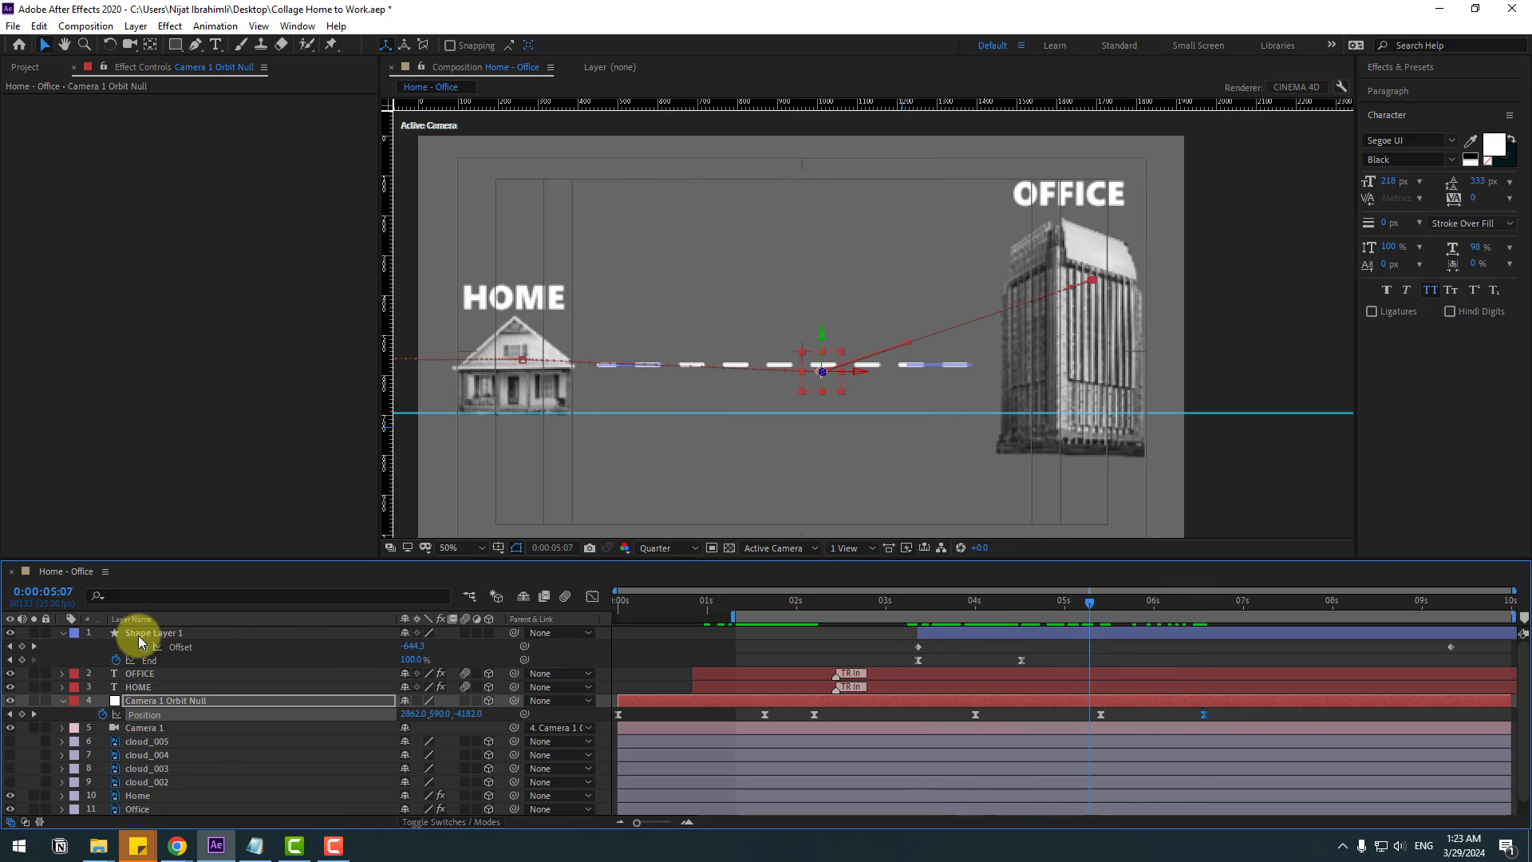
{"action": "left_click", "coordinate": [140, 637]}
{"action": "key", "text": "t"}
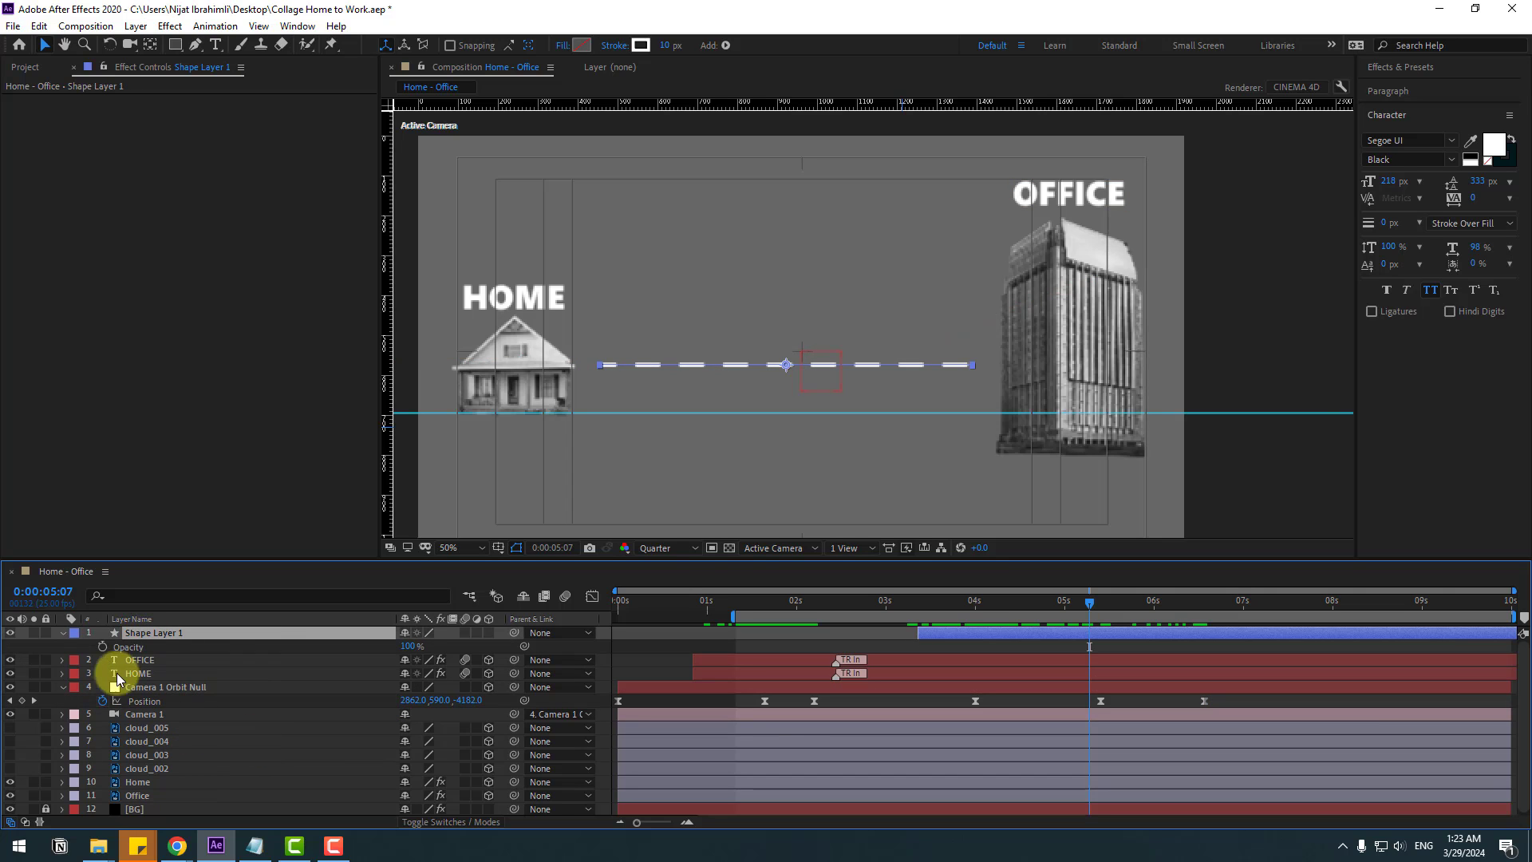
{"action": "left_click", "coordinate": [102, 647]}
{"action": "left_click_drag", "start_coordinate": [1107, 603], "coordinate": [1154, 609]}
{"action": "left_click", "coordinate": [409, 648]}
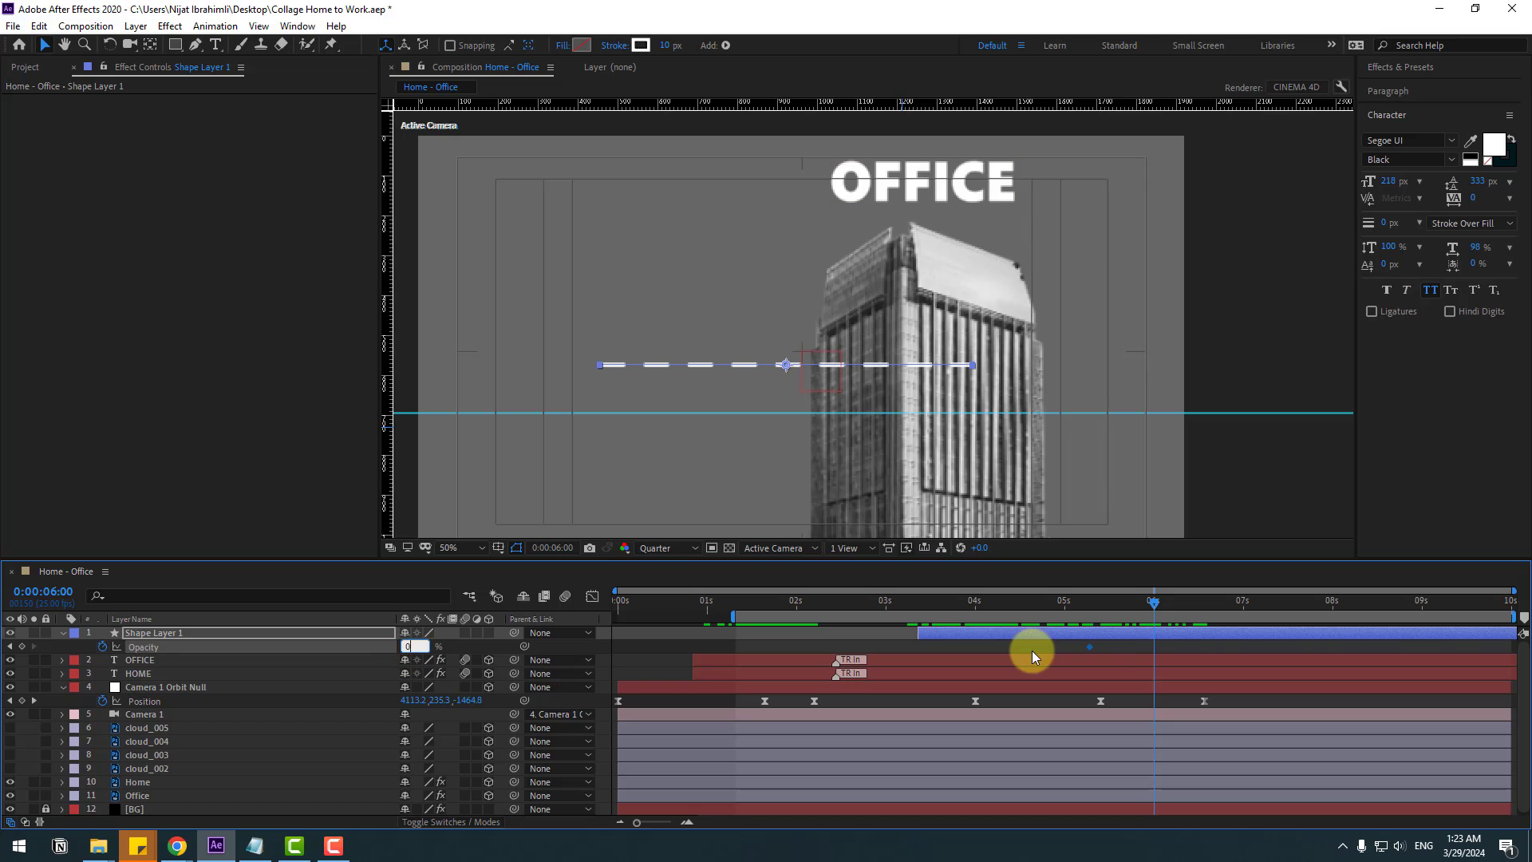
{"action": "type", "text": "0"}
{"action": "key", "text": "Return"}
Step: At 0:00:06:18, turn on the visibility of cloud_002 to cloud_005 and move all four clouds together in front of the office building
{"action": "left_click_drag", "start_coordinate": [1084, 609], "coordinate": [1218, 619]}
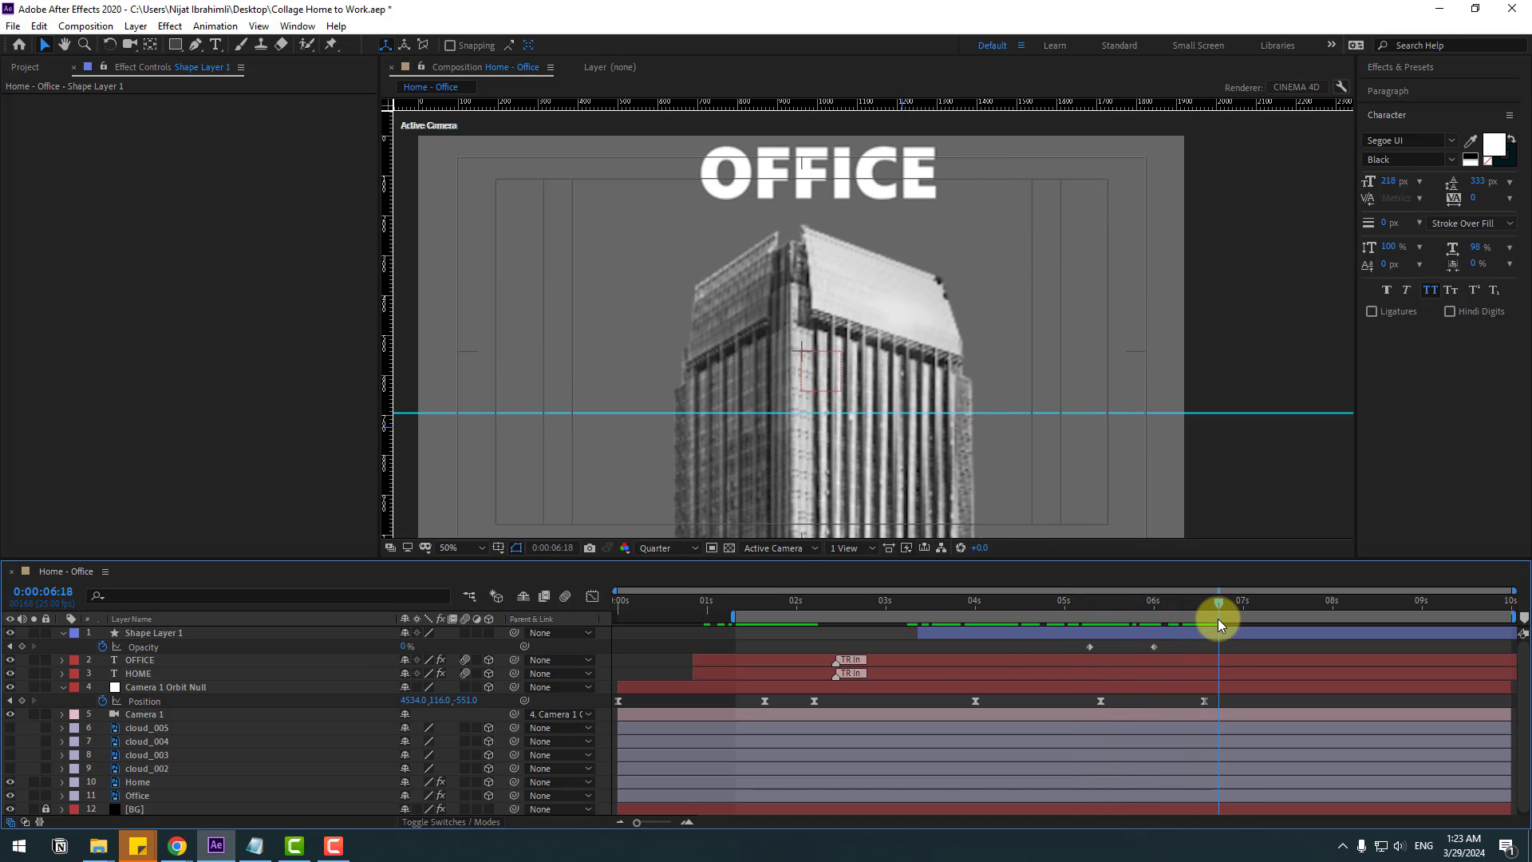
{"action": "left_click", "coordinate": [160, 729]}
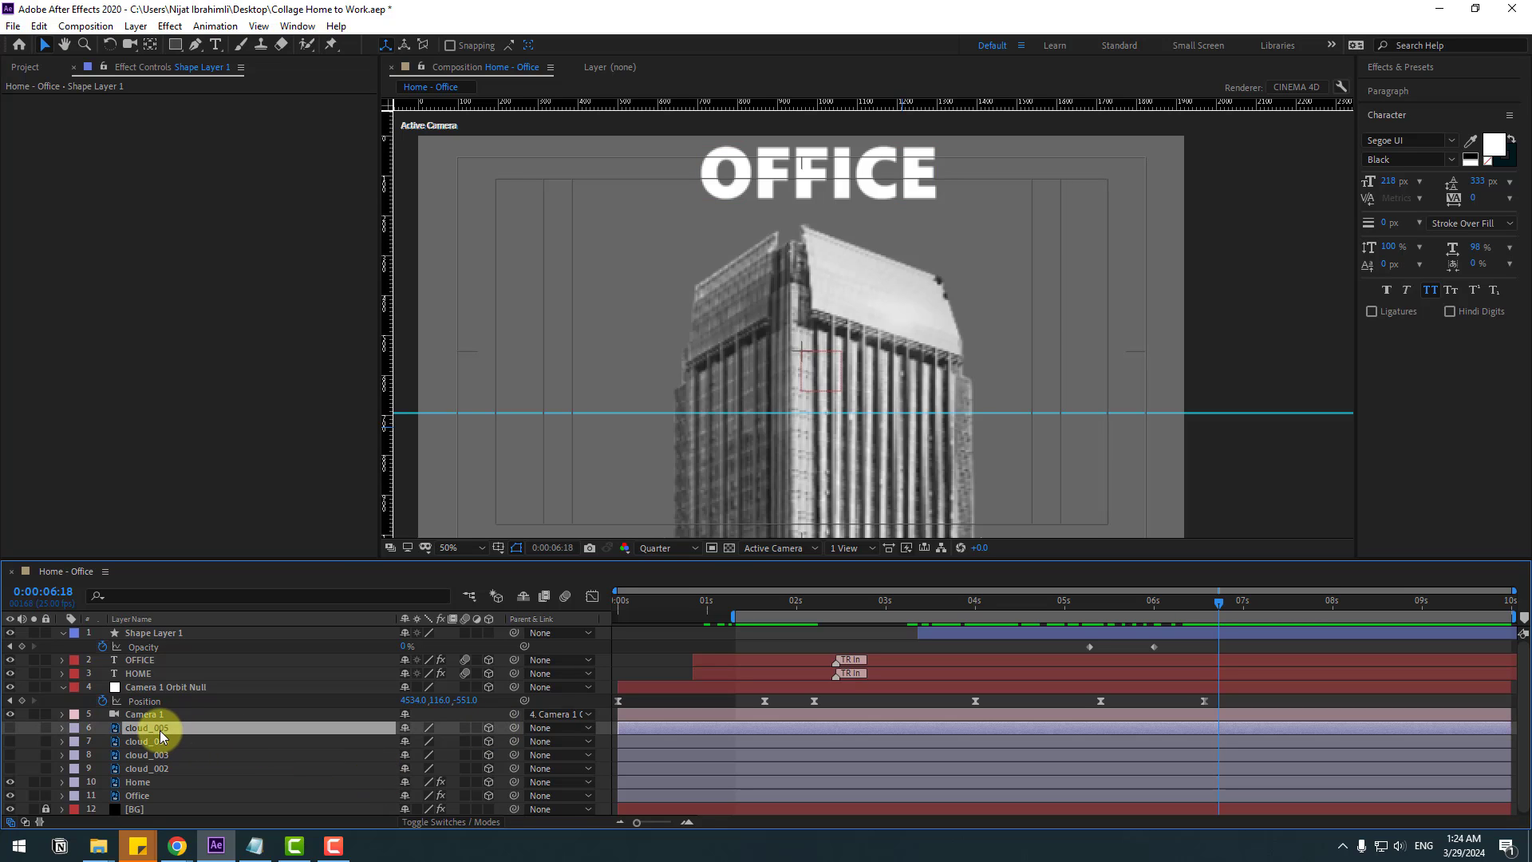
{"action": "left_click", "coordinate": [141, 770], "text": "ctrl"}
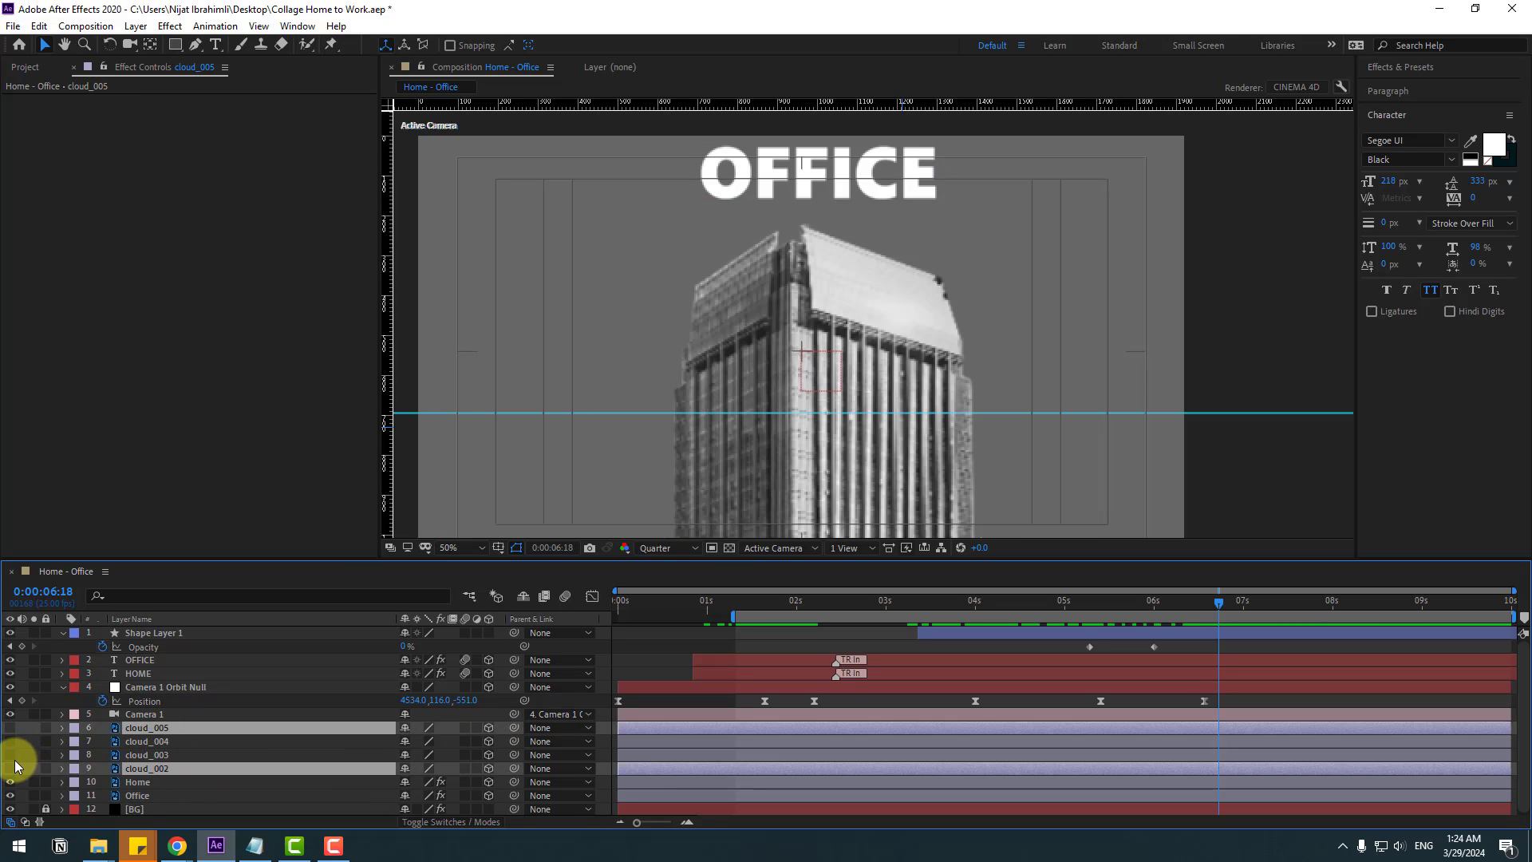
{"action": "left_click_drag", "start_coordinate": [11, 768], "coordinate": [11, 728]}
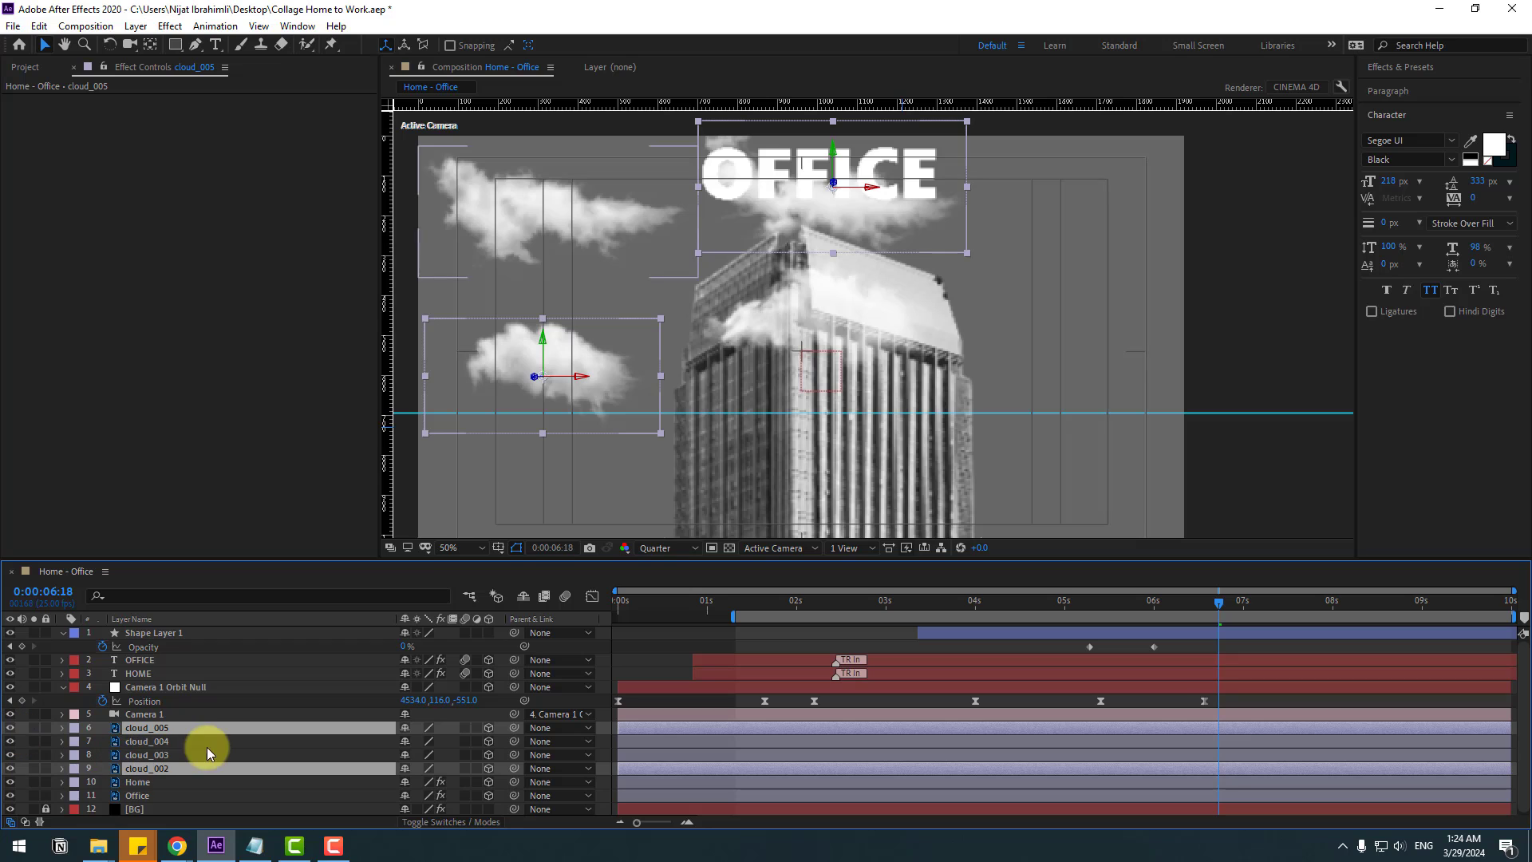
{"action": "left_click", "coordinate": [151, 741], "text": "ctrl"}
{"action": "left_click", "coordinate": [151, 755], "text": "ctrl"}
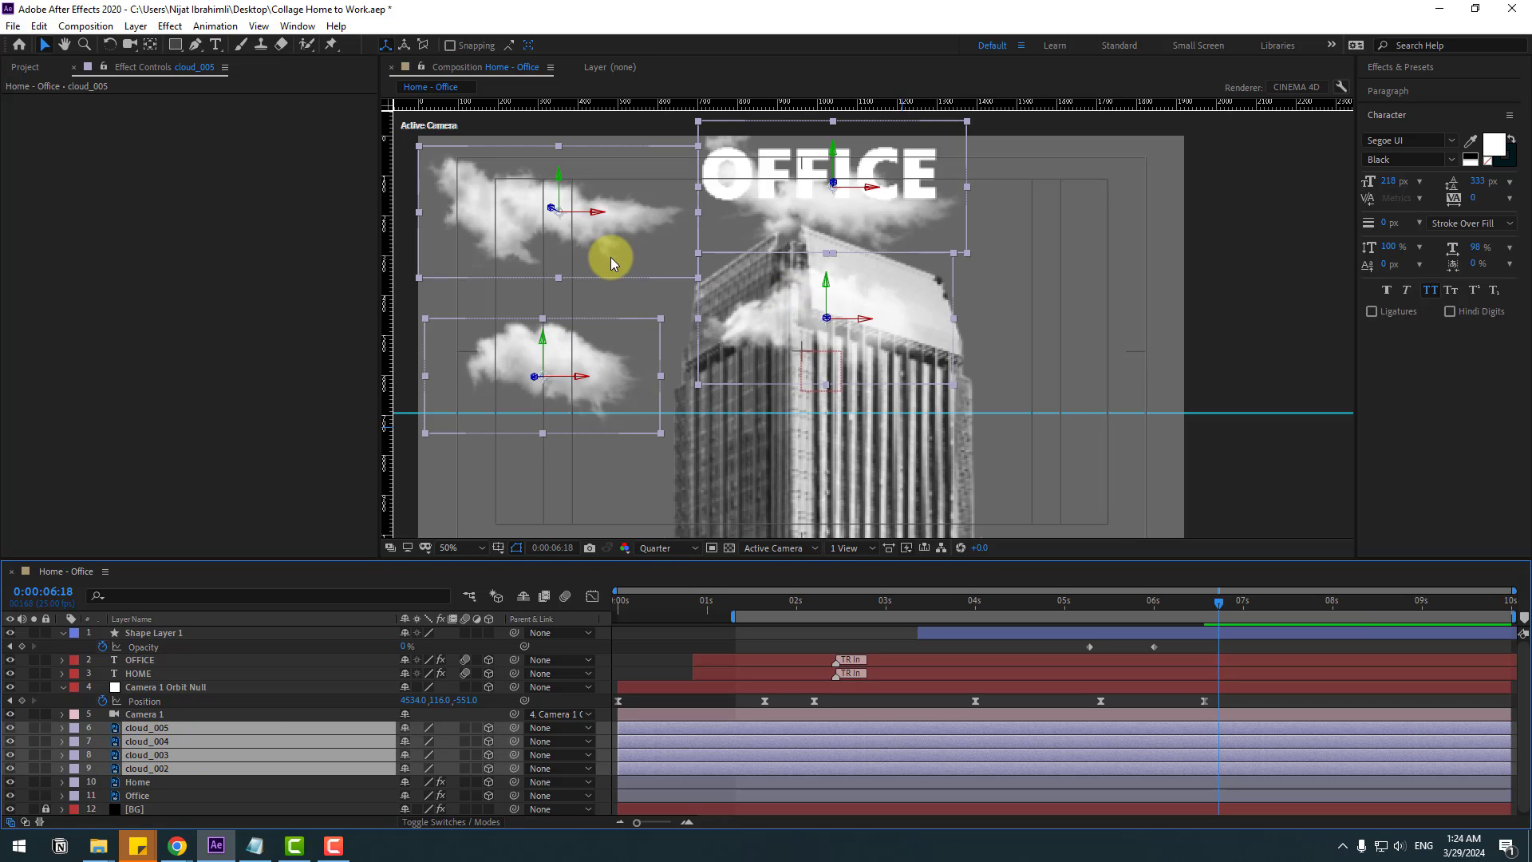
{"action": "left_click_drag", "start_coordinate": [591, 227], "coordinate": [715, 276]}
{"action": "left_click", "coordinate": [667, 661]}
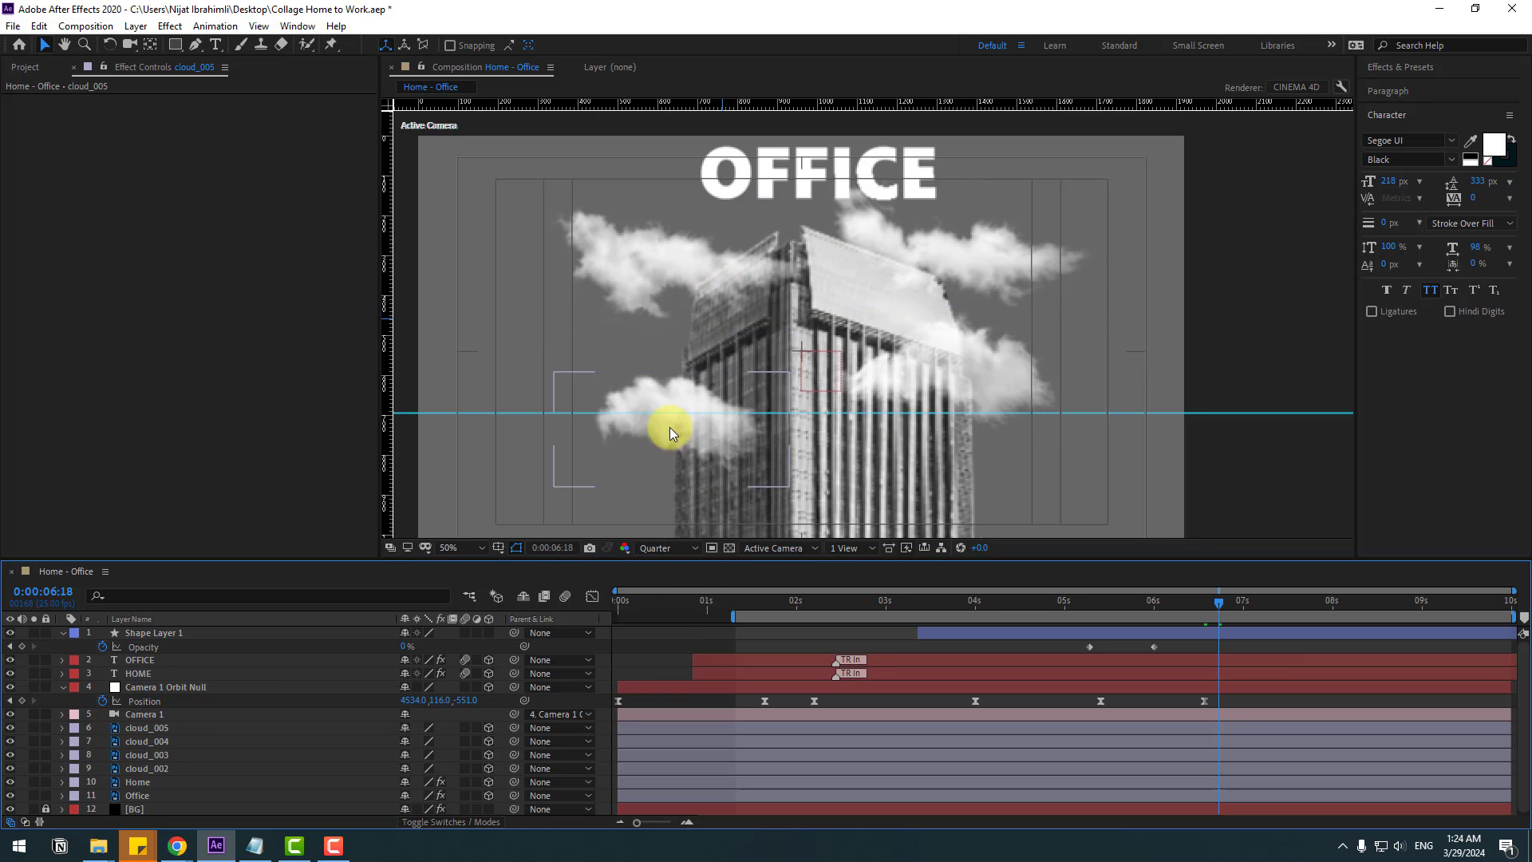
Step: Push cloud_005 back in depth behind the office building's left side, and enlarge cloud_004 while shifting it to the building's right
{"action": "left_click", "coordinate": [434, 728]}
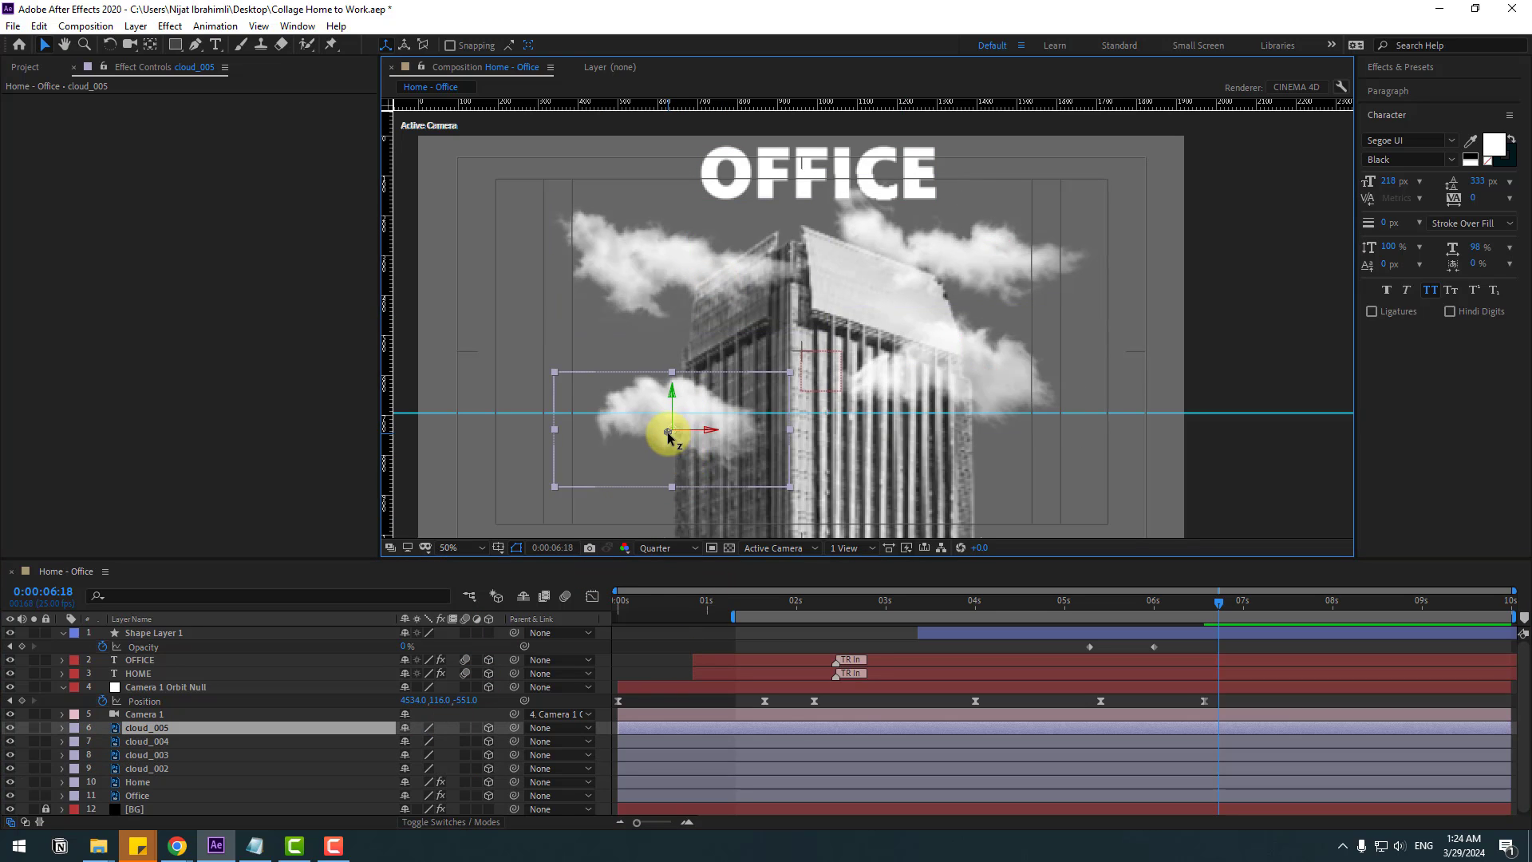
{"action": "left_click_drag", "start_coordinate": [668, 435], "coordinate": [700, 429]}
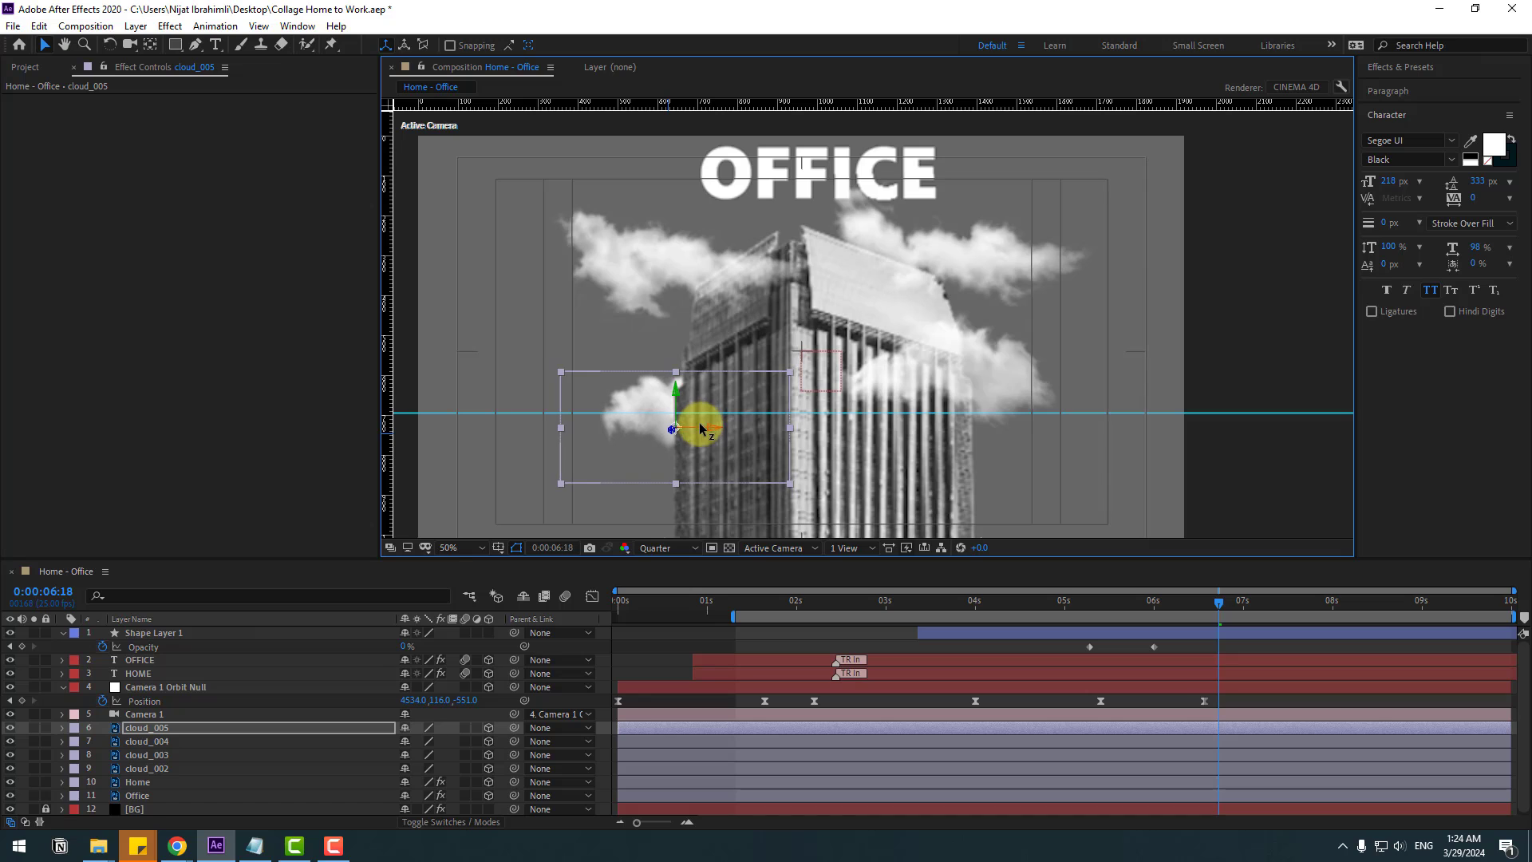
{"action": "left_click", "coordinate": [998, 383]}
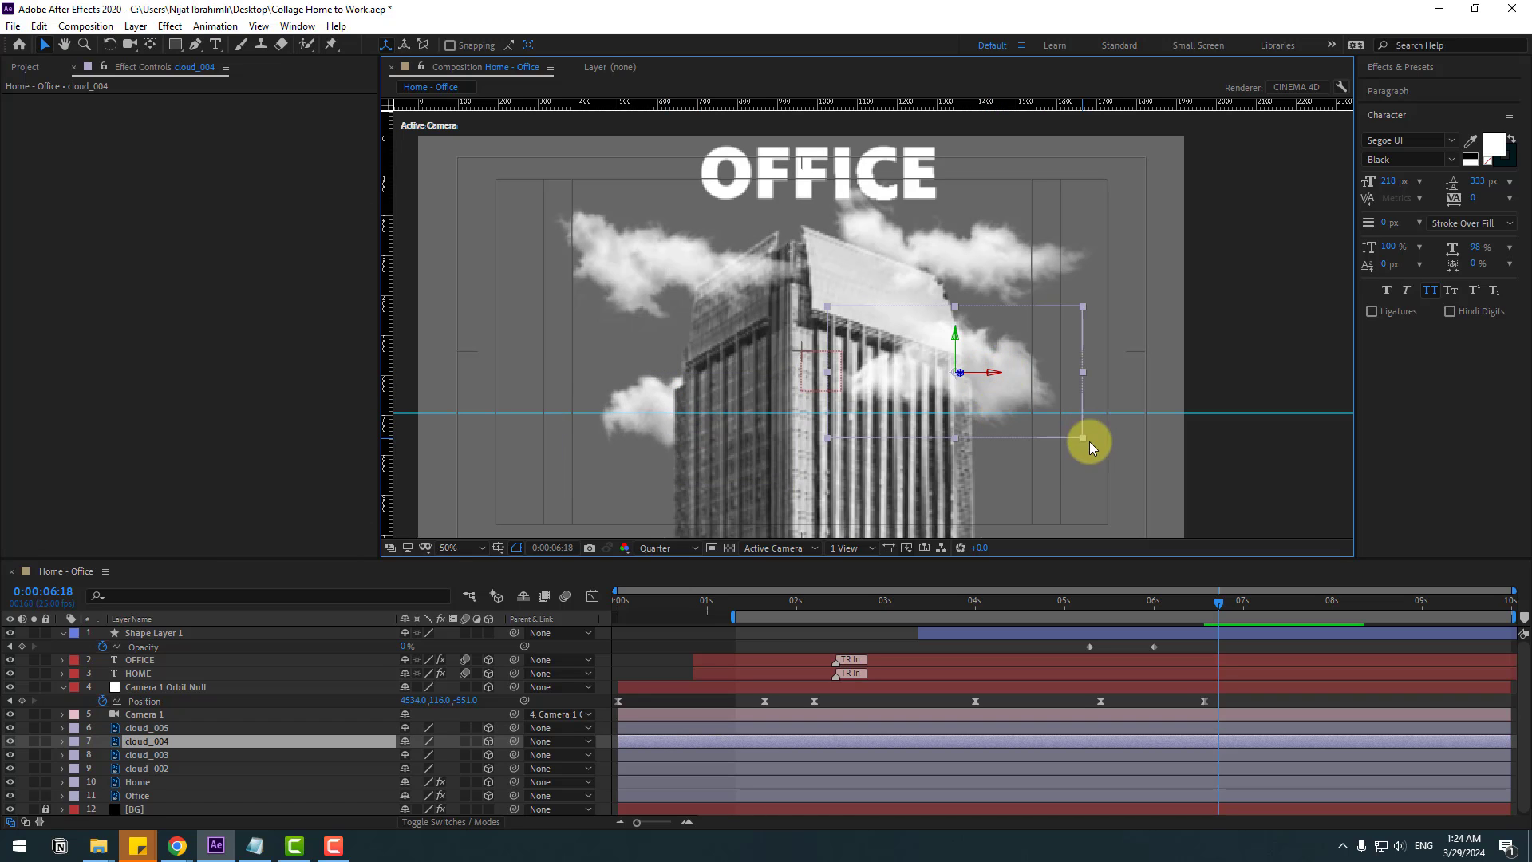
{"action": "left_click_drag", "start_coordinate": [1089, 442], "coordinate": [1104, 492]}
Step: Enlarge cloud_002 and shift it to the building's upper right, and move cloud_004 down in front of the building's lower right part
{"action": "left_click", "coordinate": [978, 259]}
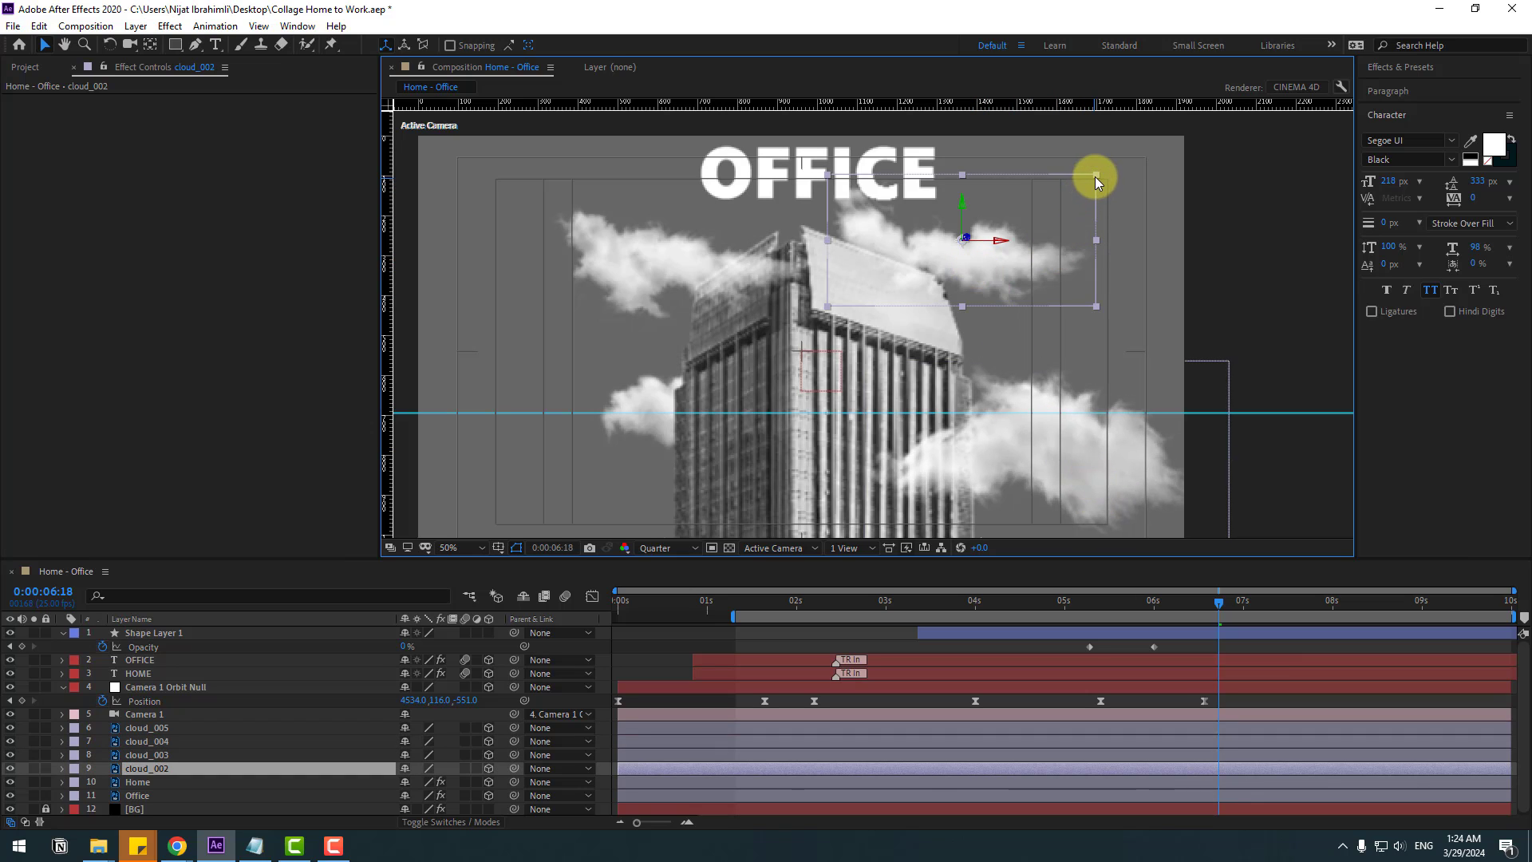
{"action": "left_click_drag", "start_coordinate": [1095, 175], "coordinate": [1122, 161]}
{"action": "left_click_drag", "start_coordinate": [998, 284], "coordinate": [1038, 292]}
{"action": "left_click_drag", "start_coordinate": [1001, 441], "coordinate": [932, 500]}
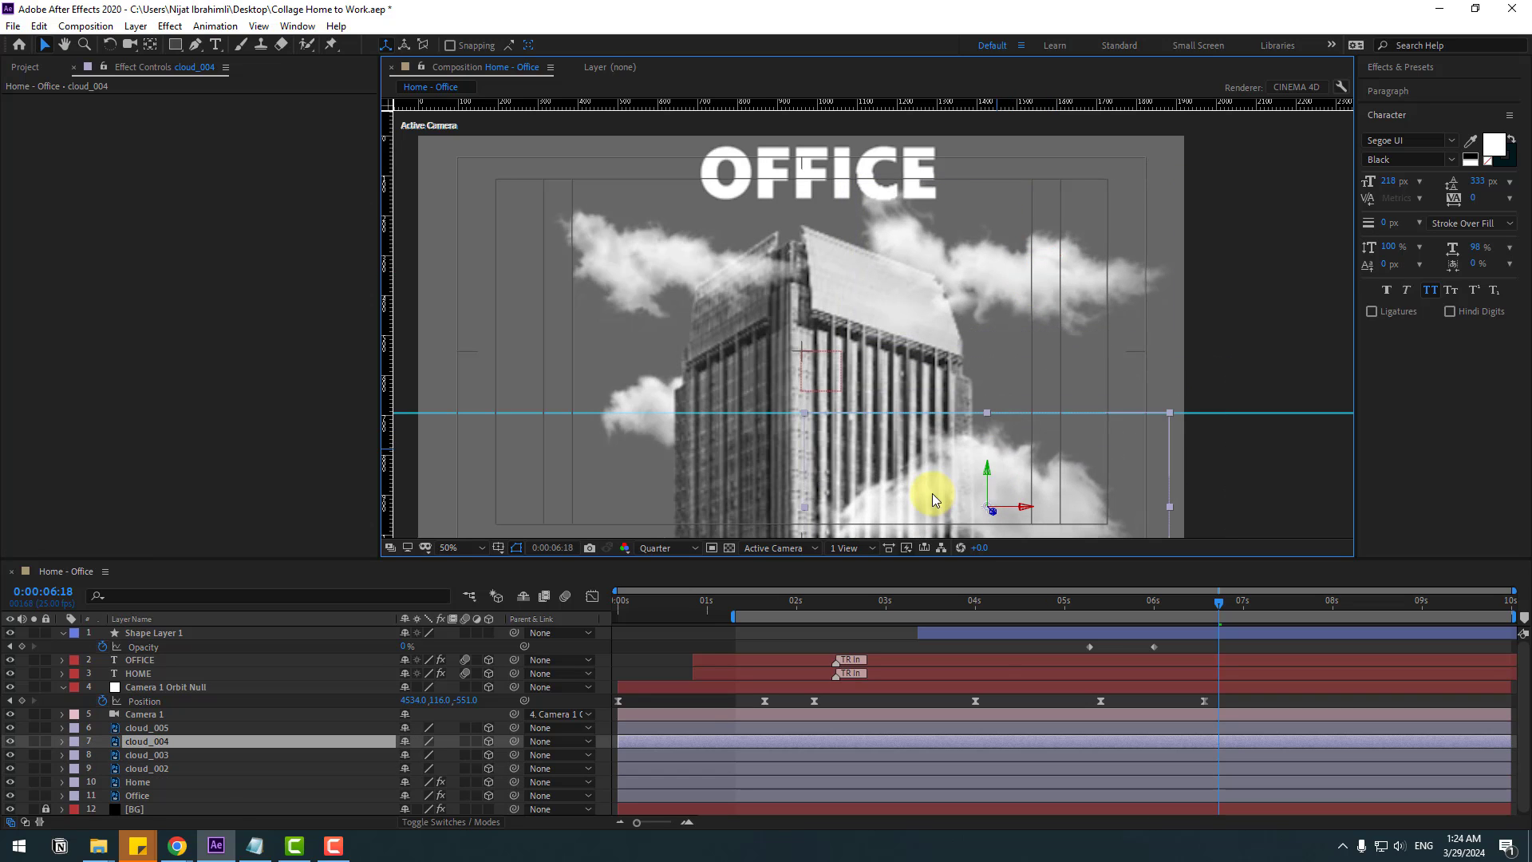
Step: Push cloud_003 back in depth behind the building's roof and enlarge it, and move cloud_005 lower beside the building's left edge
{"action": "left_click", "coordinate": [635, 295]}
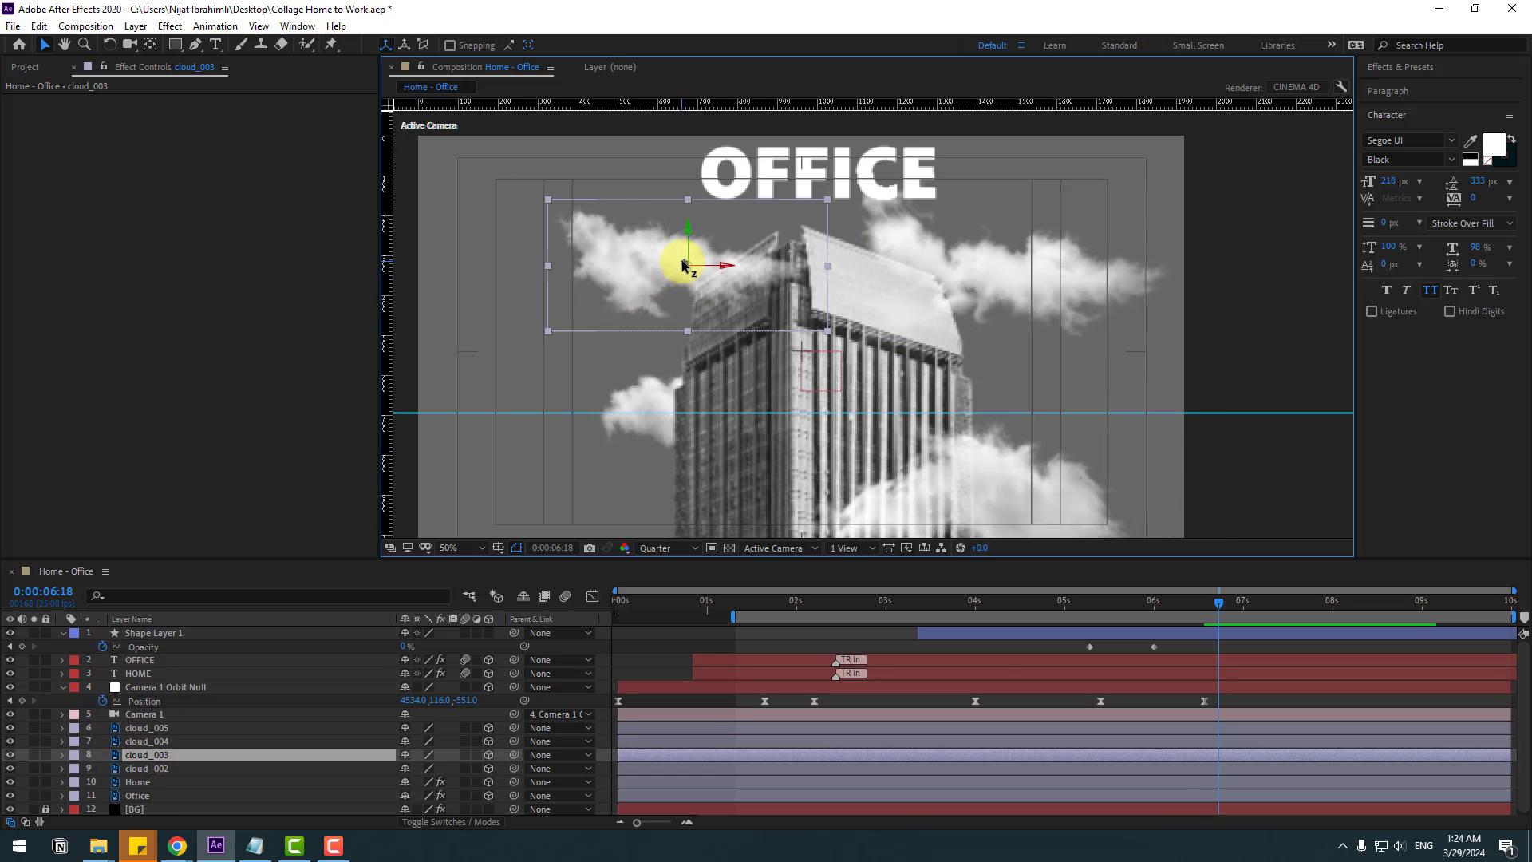
{"action": "left_click_drag", "start_coordinate": [677, 262], "coordinate": [747, 260]}
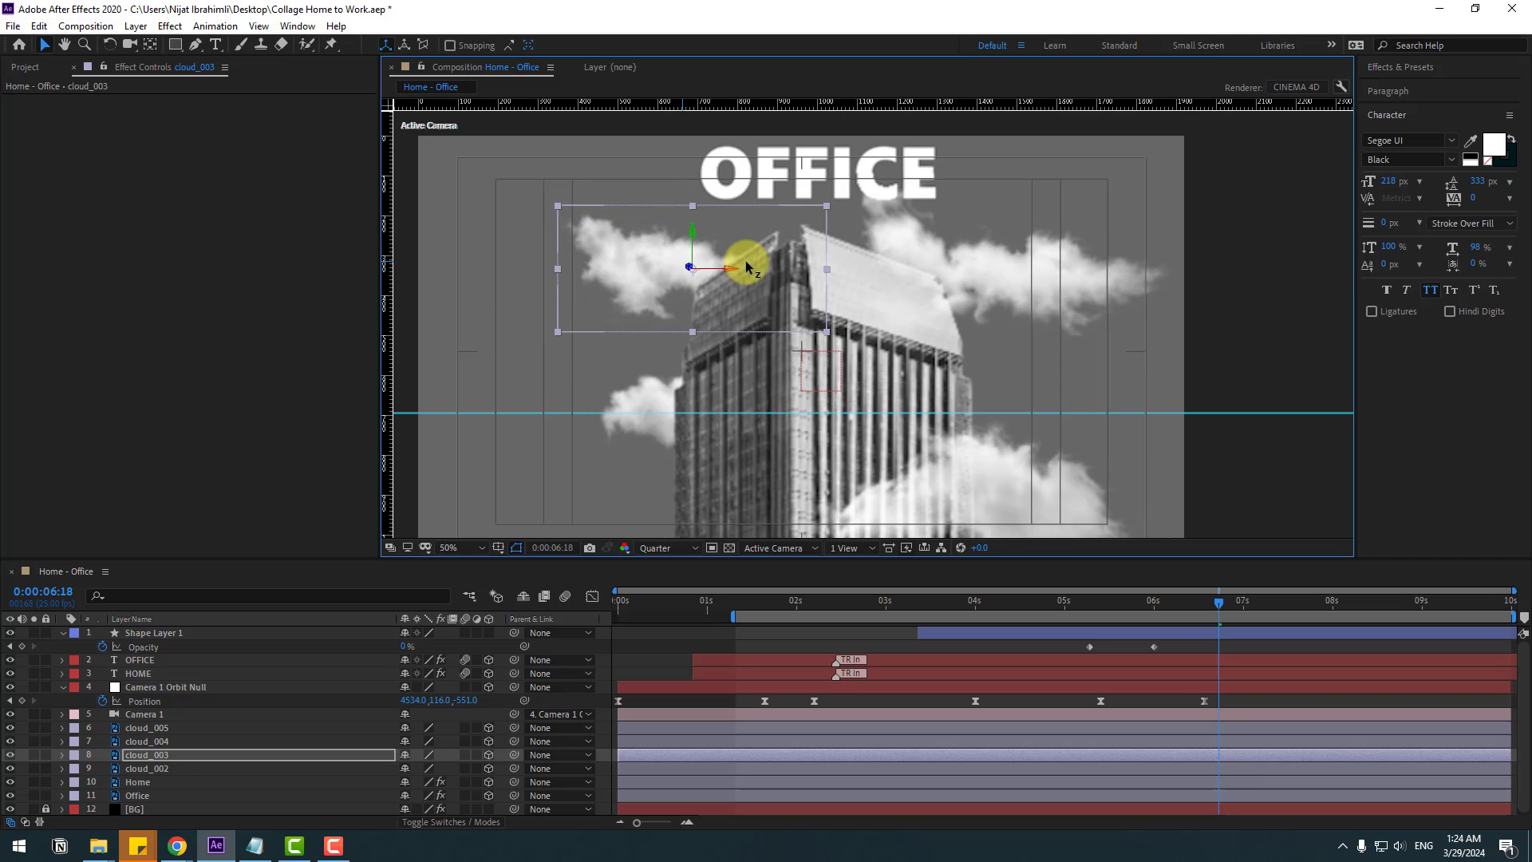
{"action": "left_click_drag", "start_coordinate": [856, 351], "coordinate": [624, 488]}
Step: Set the Opacity of cloud_002 to cloud_005 to 0% and keyframe it at 0:00:05:19
{"action": "left_click_drag", "start_coordinate": [912, 597], "coordinate": [1161, 606]}
{"action": "left_click", "coordinate": [160, 730]}
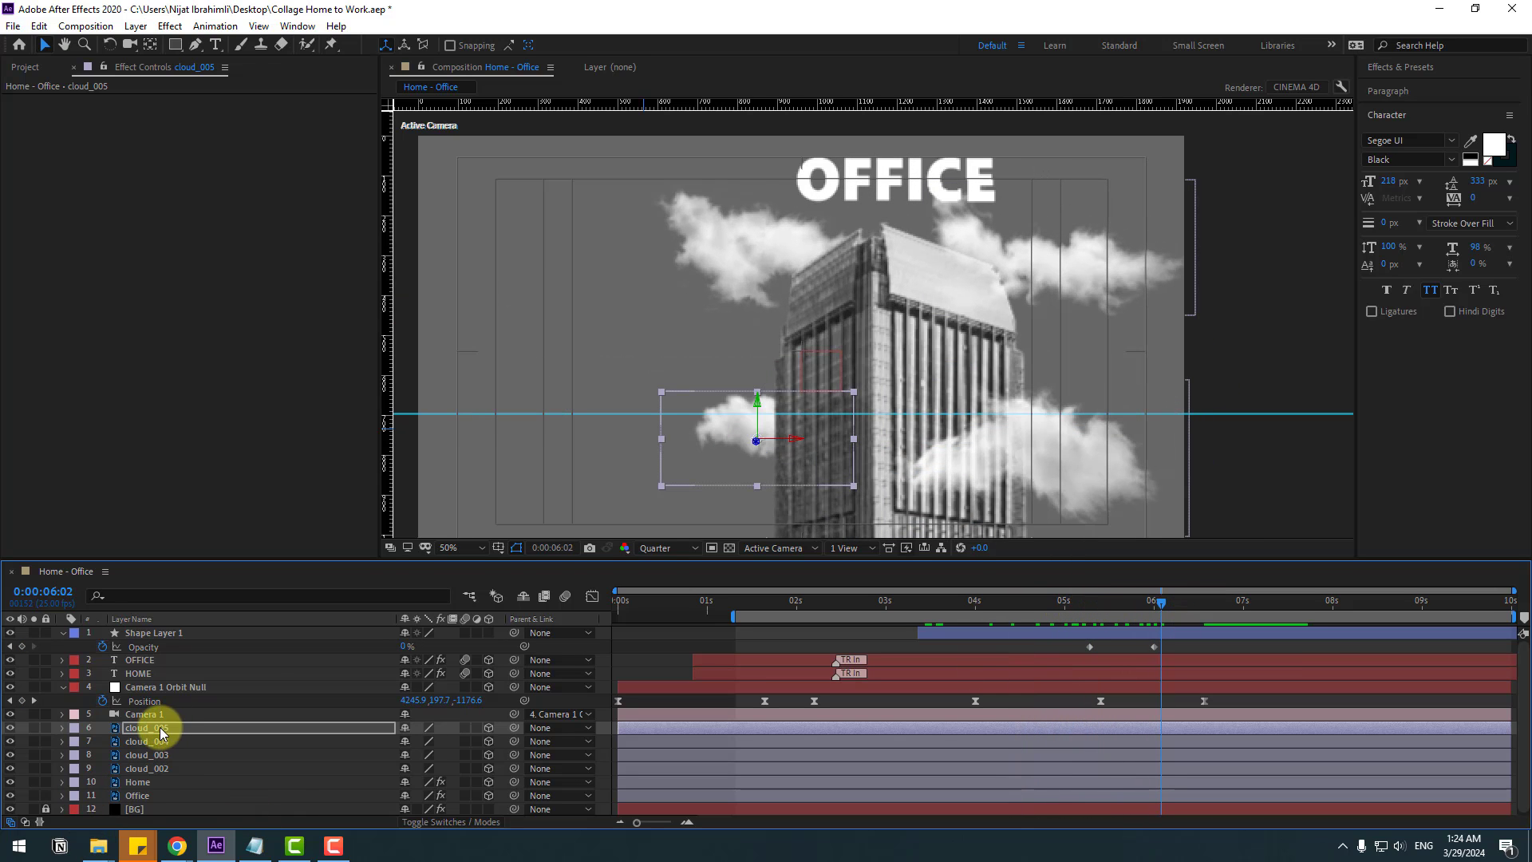
{"action": "left_click", "coordinate": [154, 767], "text": "shift"}
{"action": "key", "text": "t"}
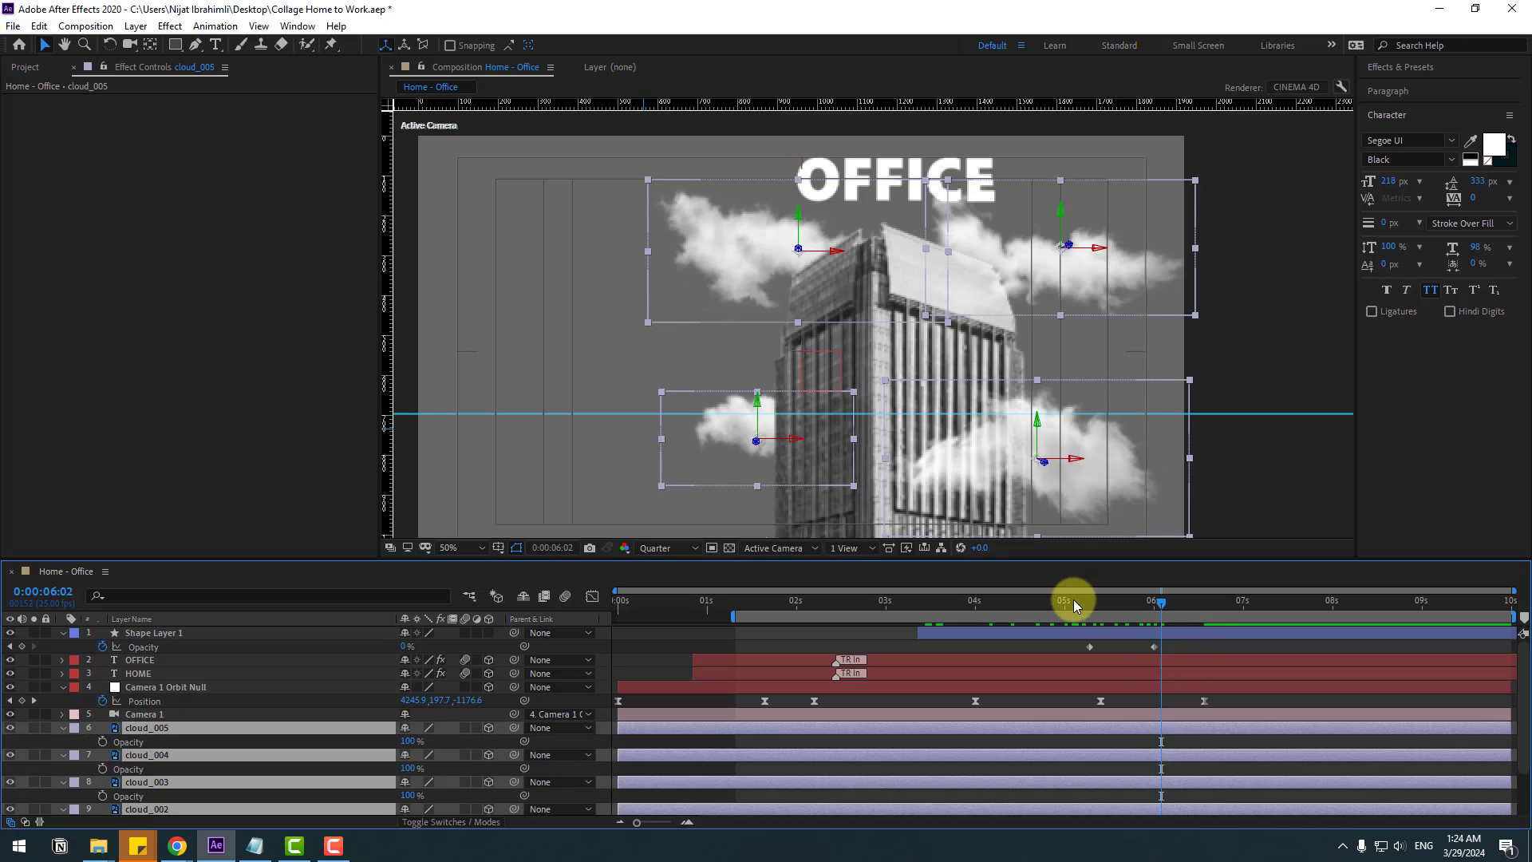
{"action": "left_click_drag", "start_coordinate": [1074, 602], "coordinate": [1133, 608]}
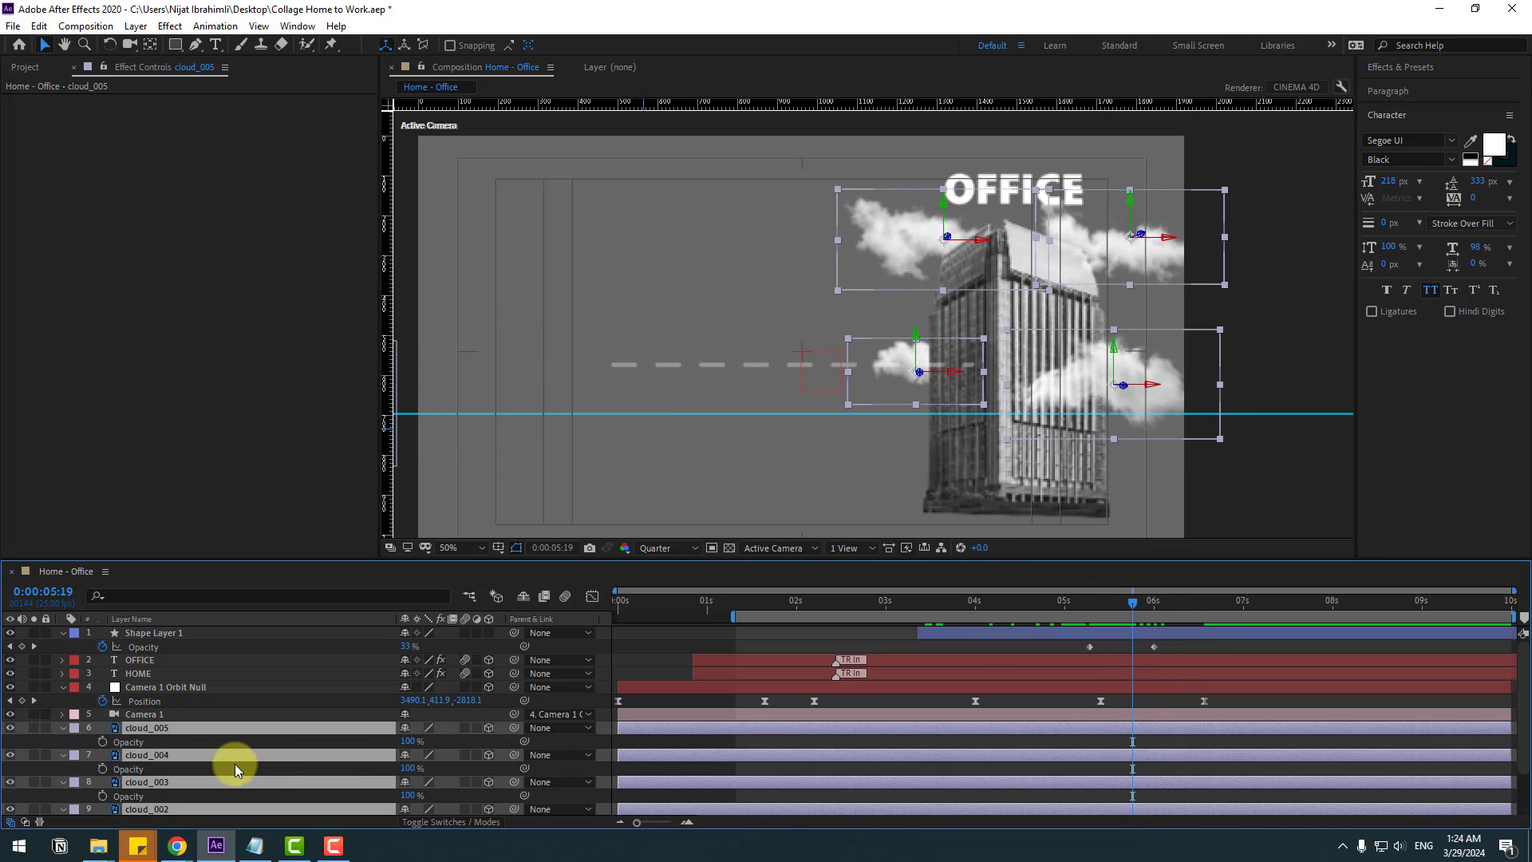
{"action": "left_click_drag", "start_coordinate": [404, 742], "coordinate": [123, 748]}
{"action": "left_click", "coordinate": [103, 742]}
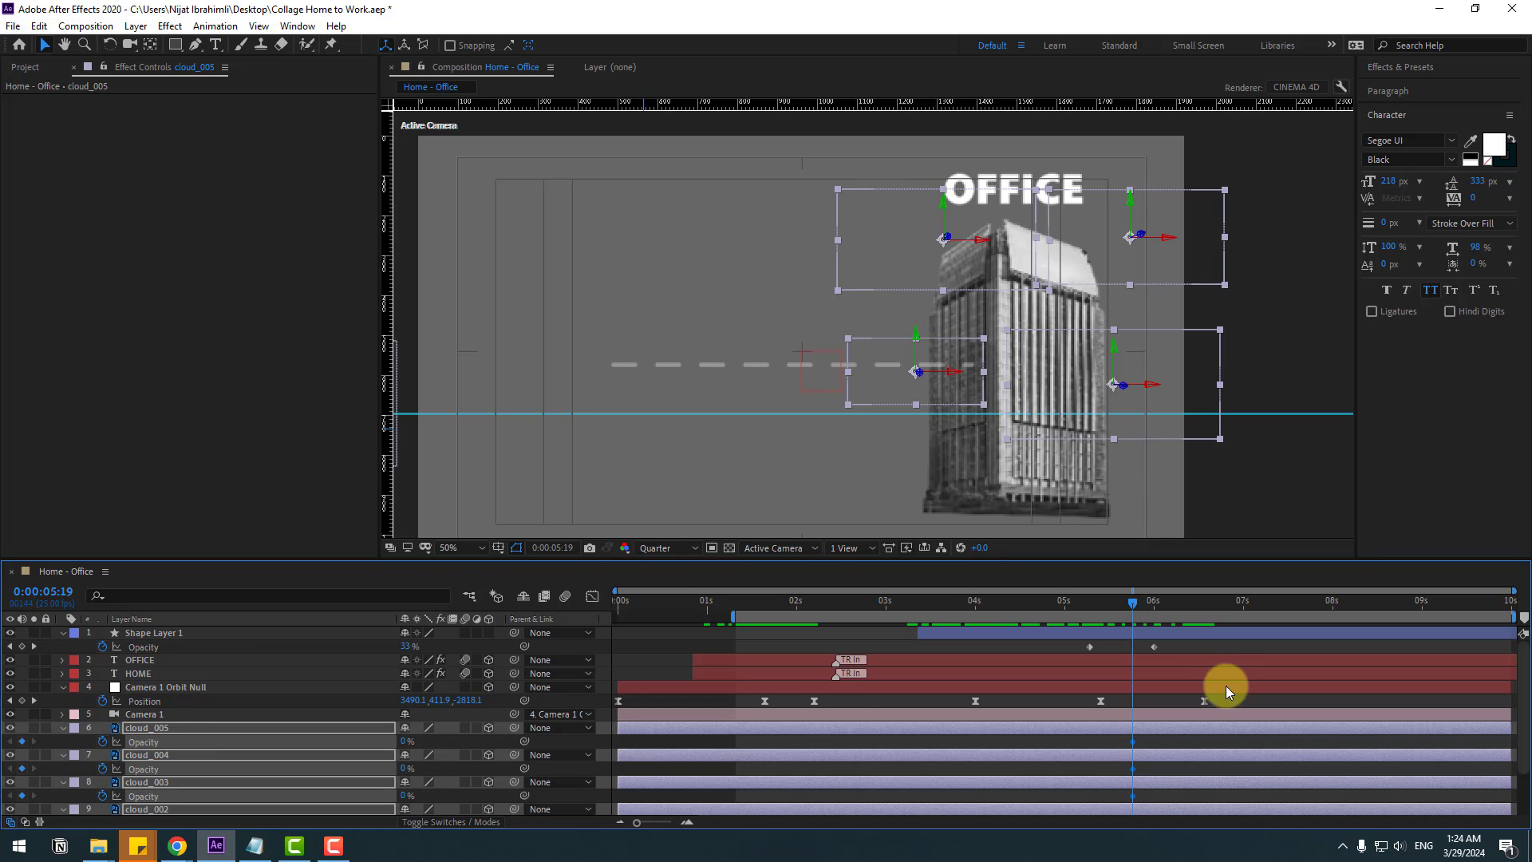
Step: At 0:00:06:17, set the Opacity of all four clouds to 100% to finish their fade-in
{"action": "left_click_drag", "start_coordinate": [1139, 603], "coordinate": [1214, 613]}
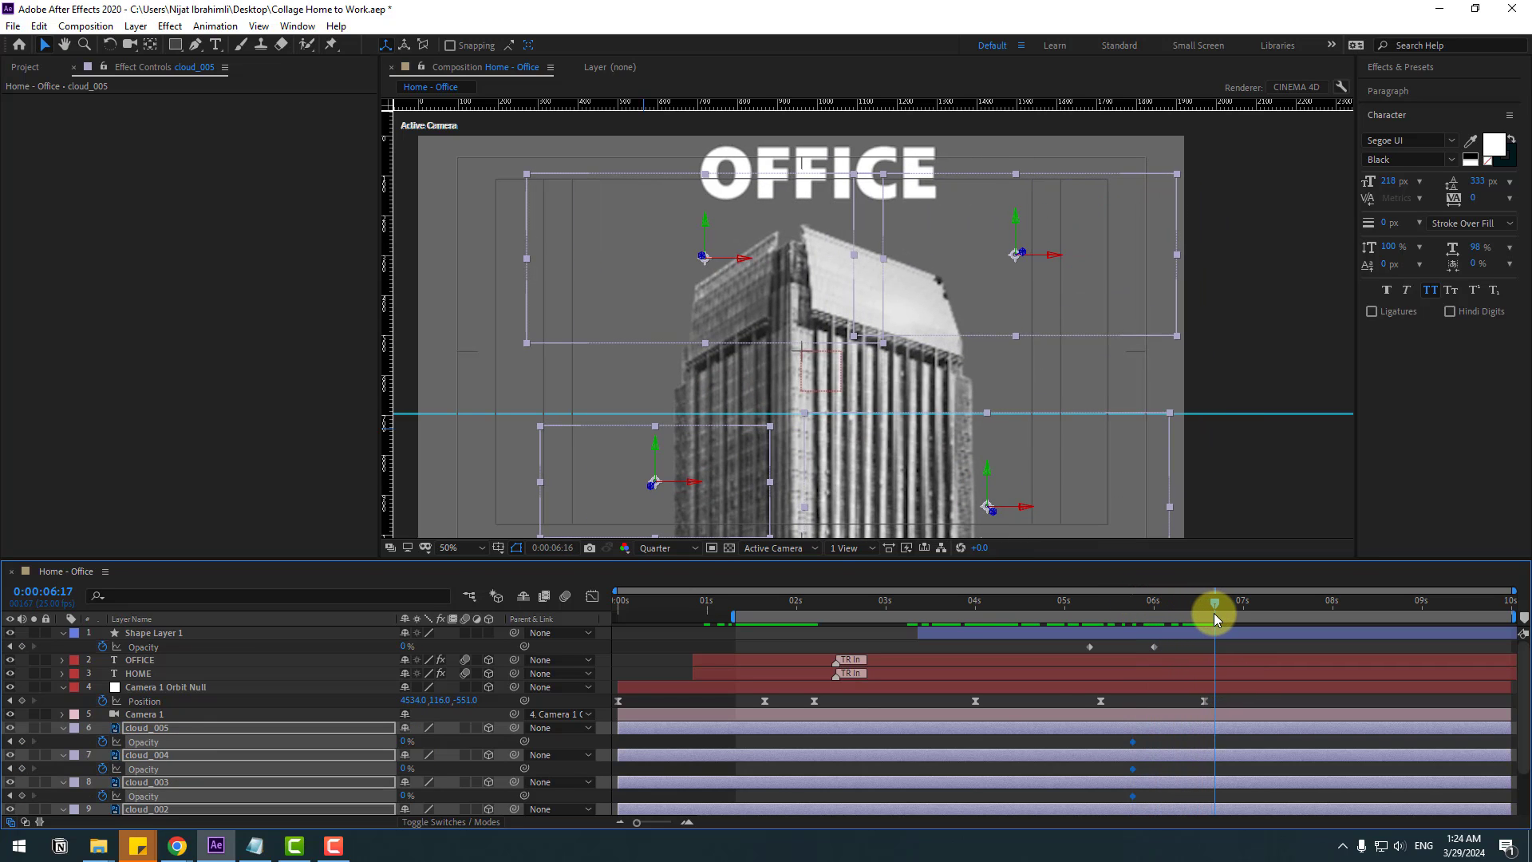
{"action": "type", "text": "100"}
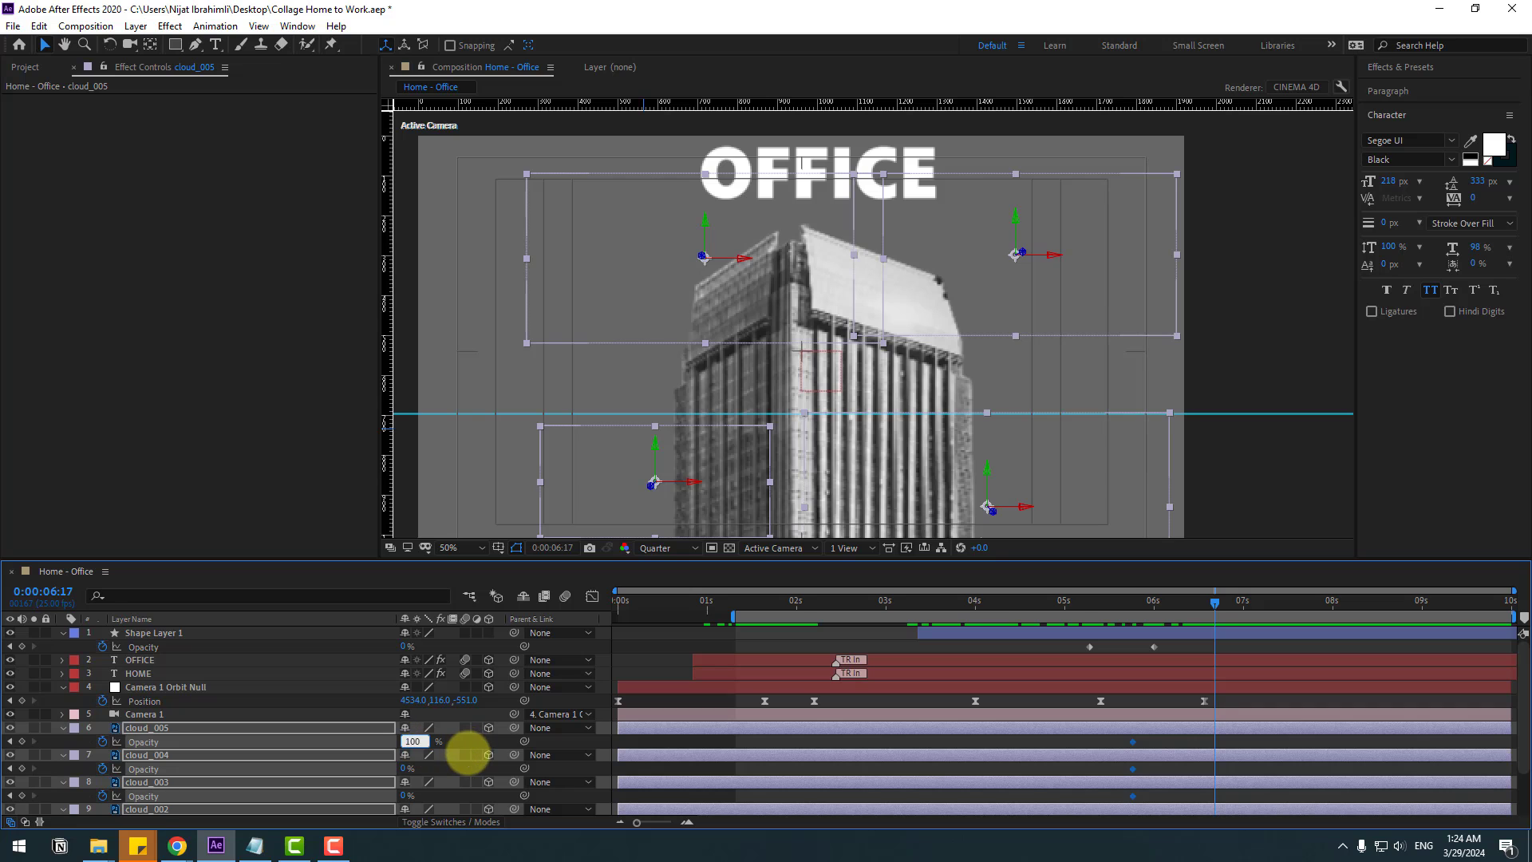
{"action": "key", "text": "Return"}
Step: Extend the work area back to the start of the composition and review the animation
{"action": "left_click_drag", "start_coordinate": [1114, 606], "coordinate": [951, 623]}
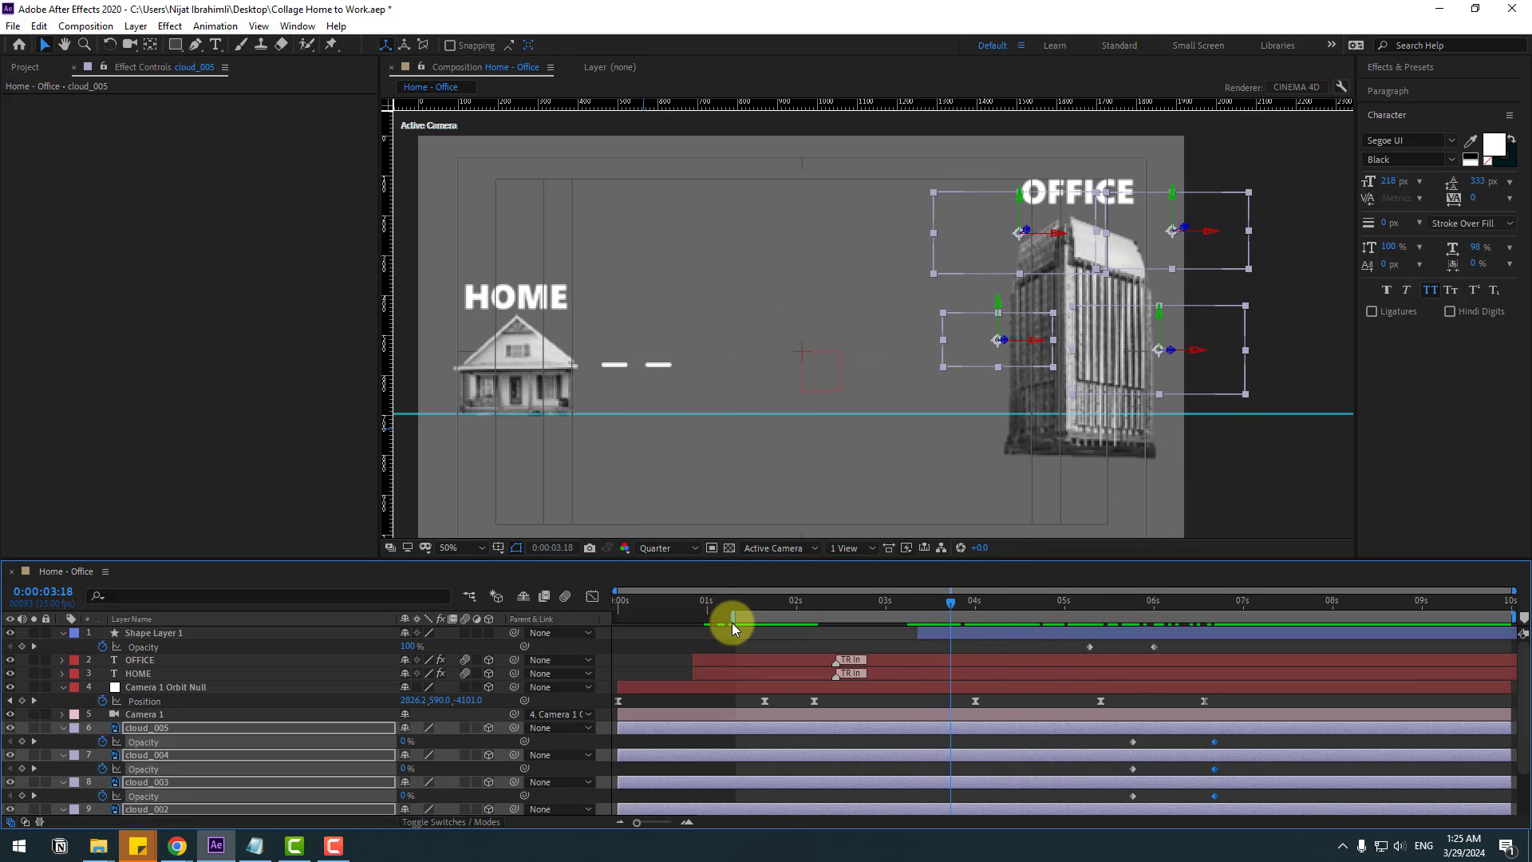
{"action": "left_click_drag", "start_coordinate": [731, 618], "coordinate": [664, 620]}
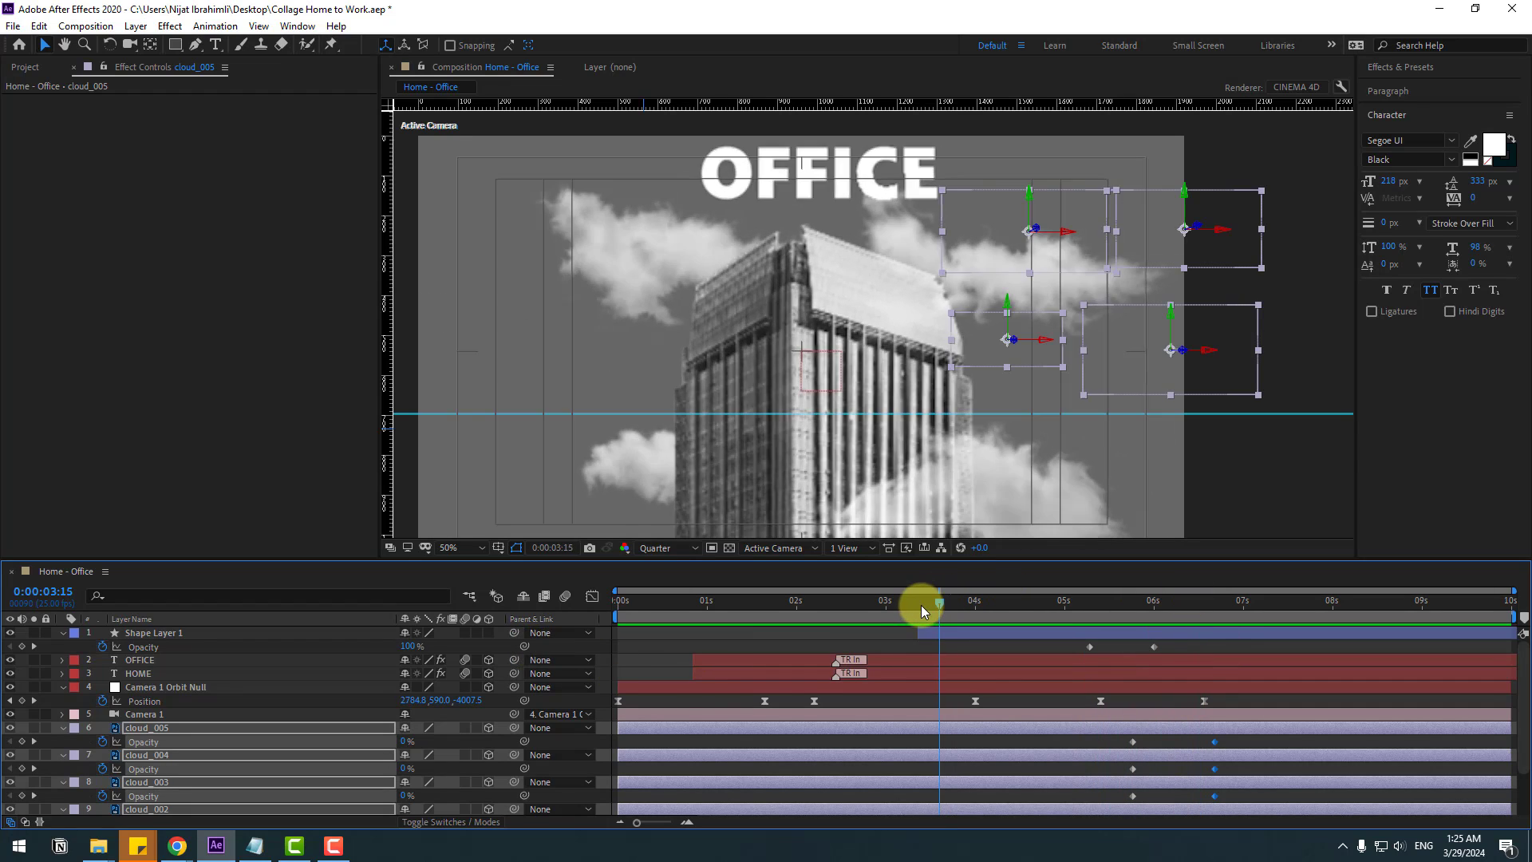
{"action": "left_click", "coordinate": [968, 602]}
Step: Shift the last two Position keyframes of Camera 1 Orbit Null earlier so the pair starts near 0:00:04:18
{"action": "left_click_drag", "start_coordinate": [981, 605], "coordinate": [1039, 605]}
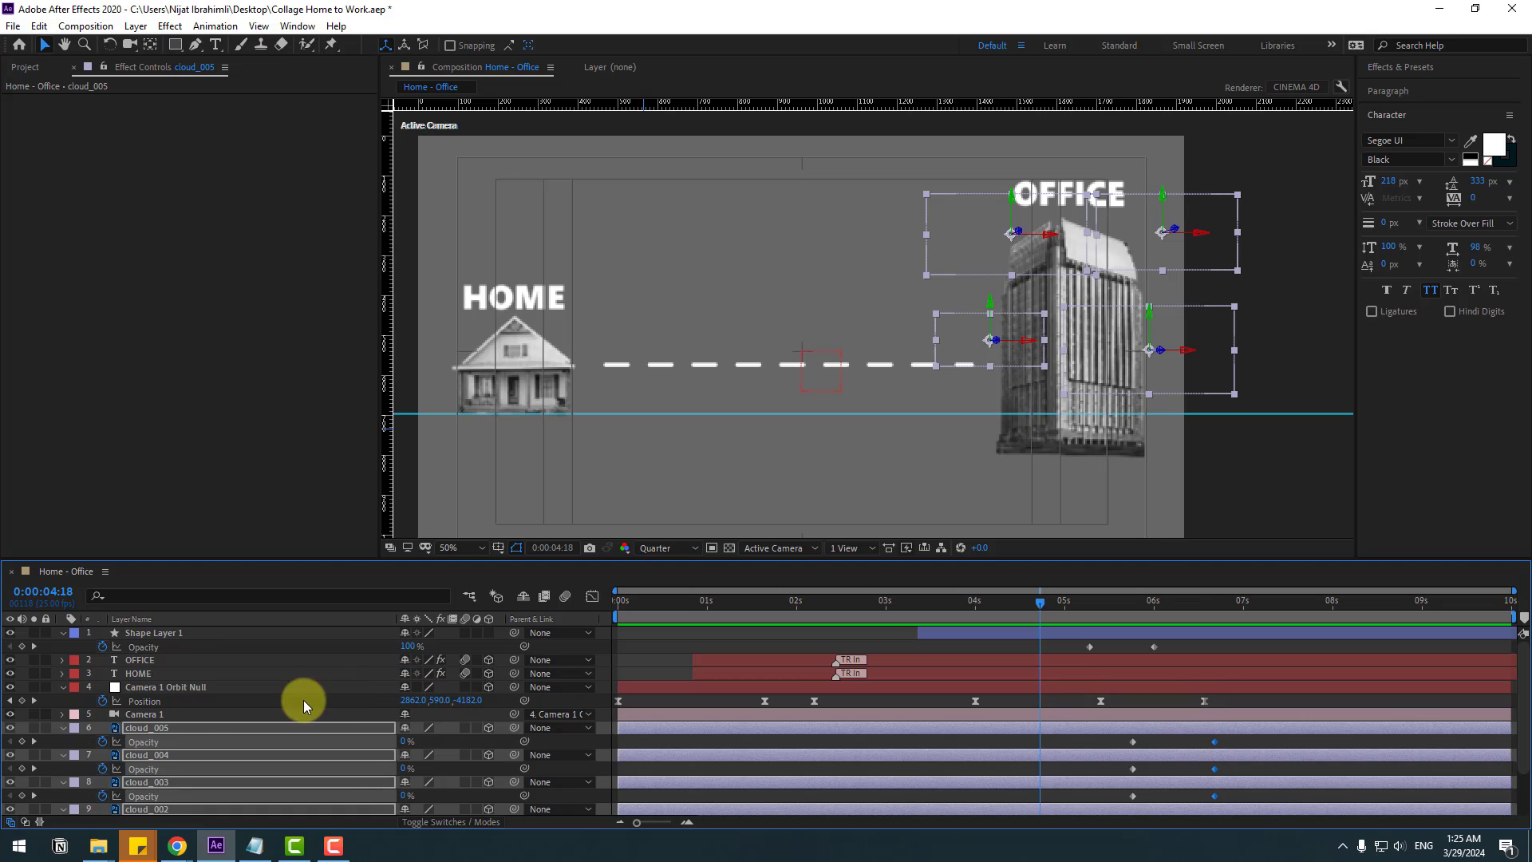
{"action": "left_click", "coordinate": [184, 691]}
{"action": "left_click_drag", "start_coordinate": [1223, 698], "coordinate": [1036, 702]}
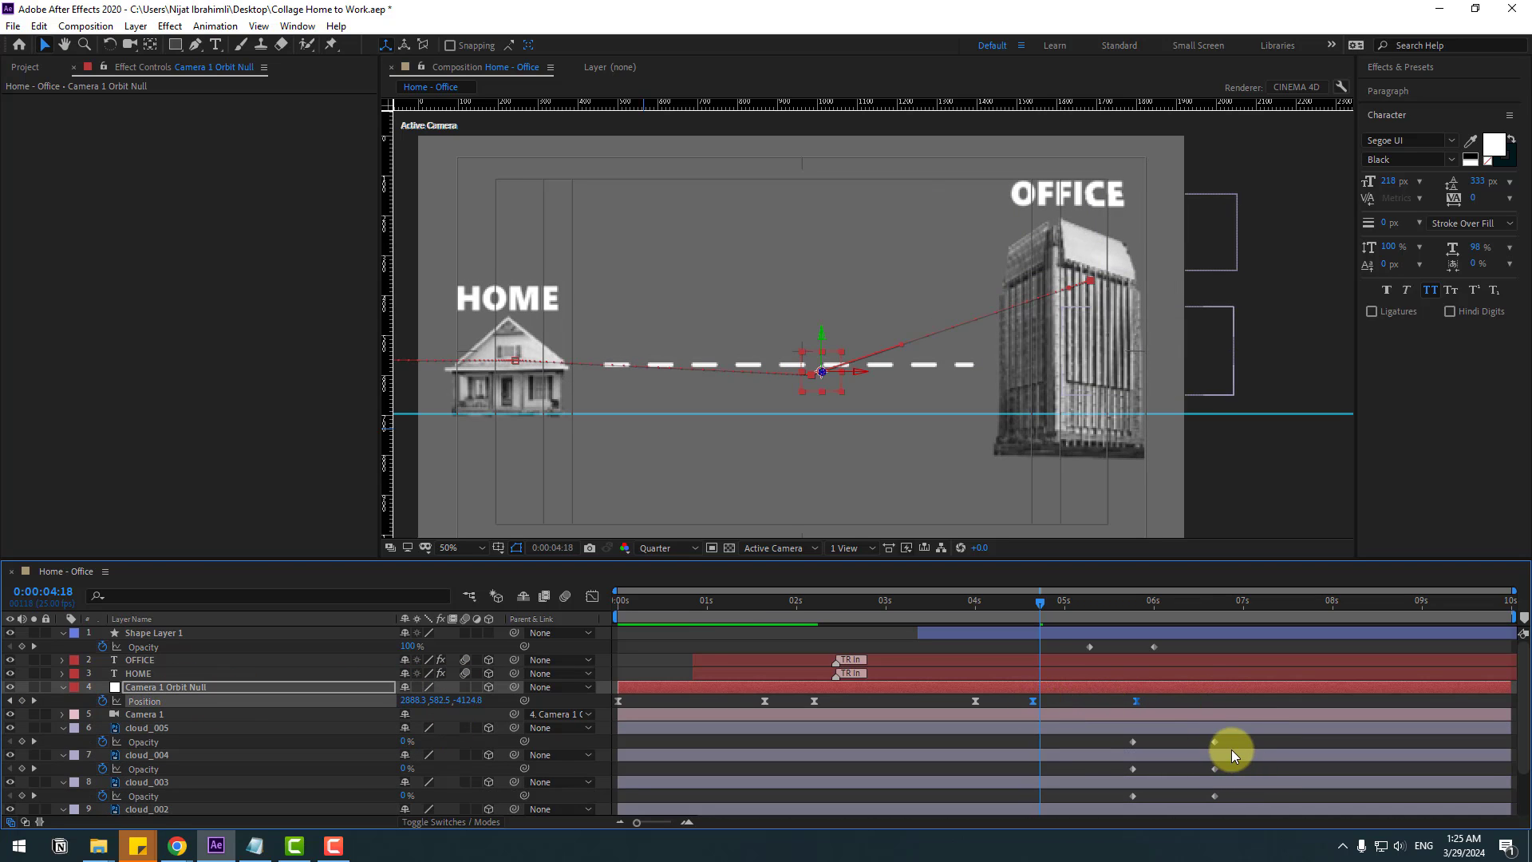
Step: Shift the Opacity keyframes of the four clouds and the dashed line layer earlier to match the retimed camera move
{"action": "left_click_drag", "start_coordinate": [1233, 746], "coordinate": [1051, 796]}
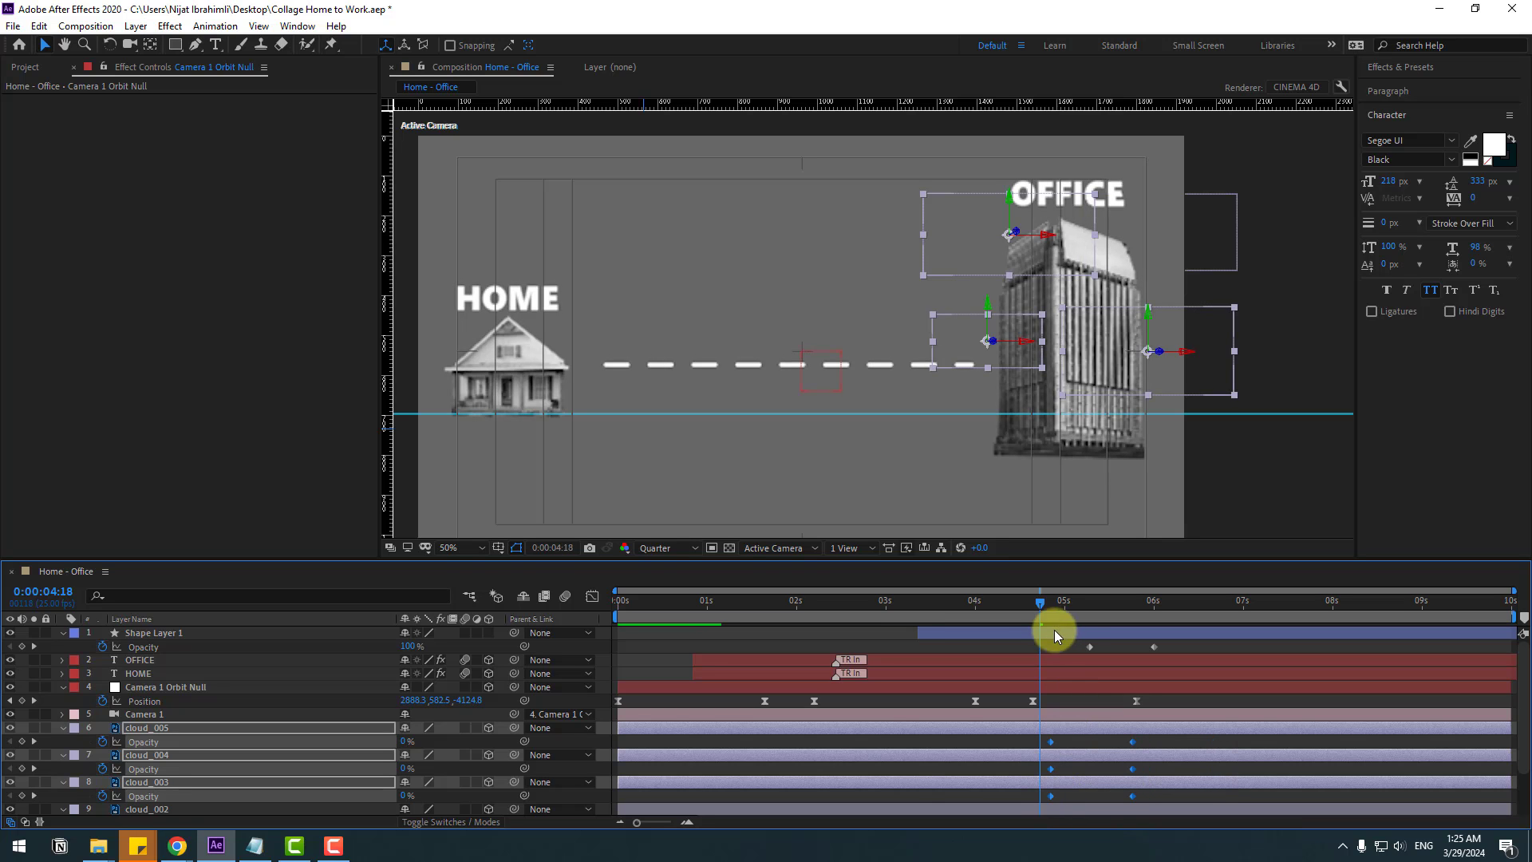
{"action": "left_click_drag", "start_coordinate": [1042, 605], "coordinate": [1114, 603]}
{"action": "scroll", "coordinate": [1174, 776], "scroll_direction": "down", "scroll_amount": 2}
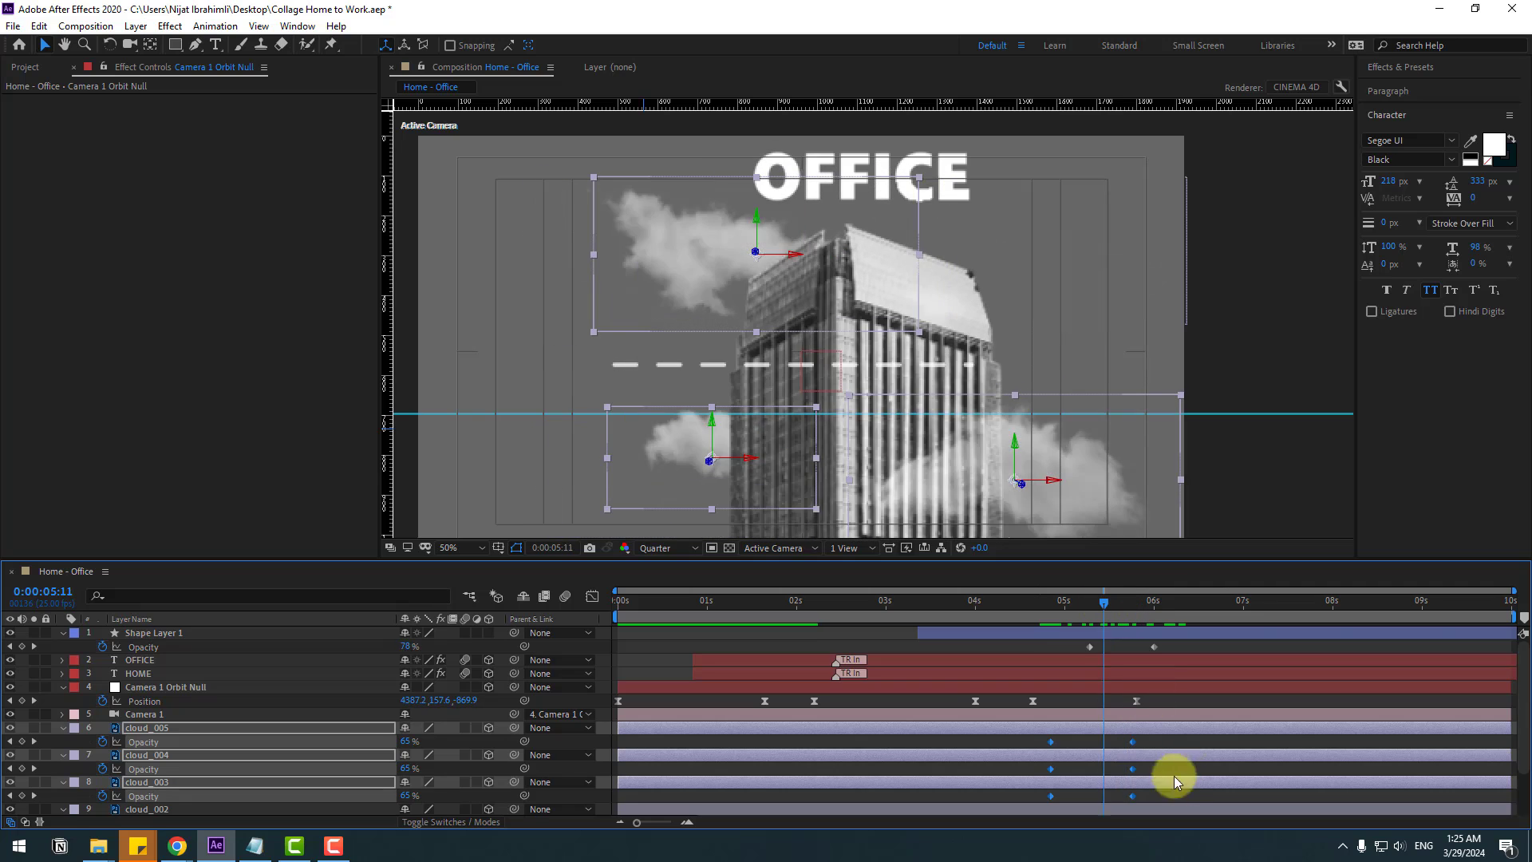
{"action": "left_click_drag", "start_coordinate": [1218, 773], "coordinate": [1066, 763]}
{"action": "scroll", "coordinate": [1079, 761], "scroll_direction": "up", "scroll_amount": 3}
{"action": "left_click", "coordinate": [1154, 648]}
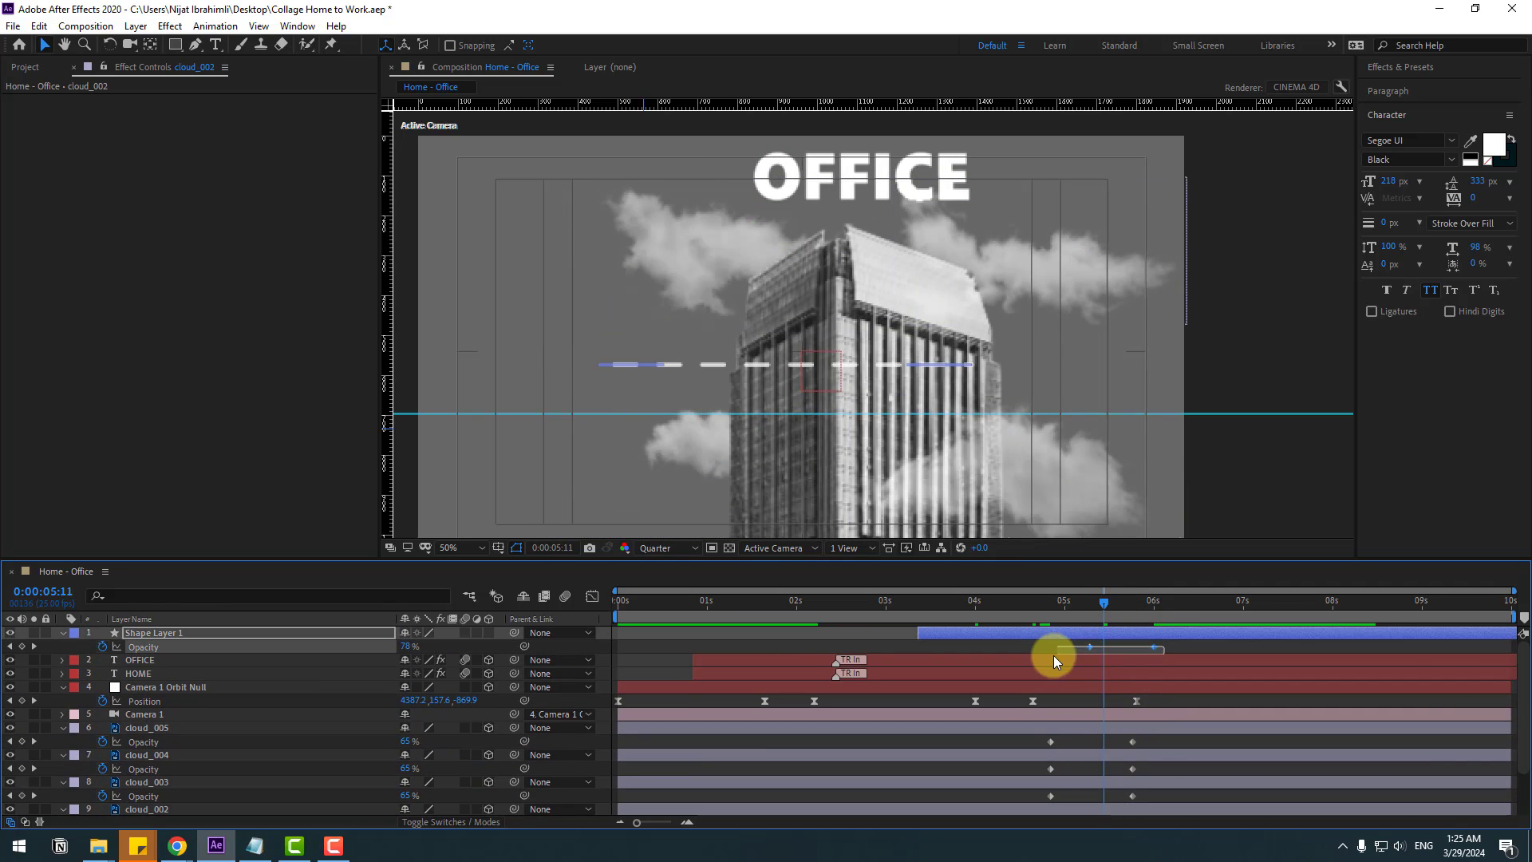
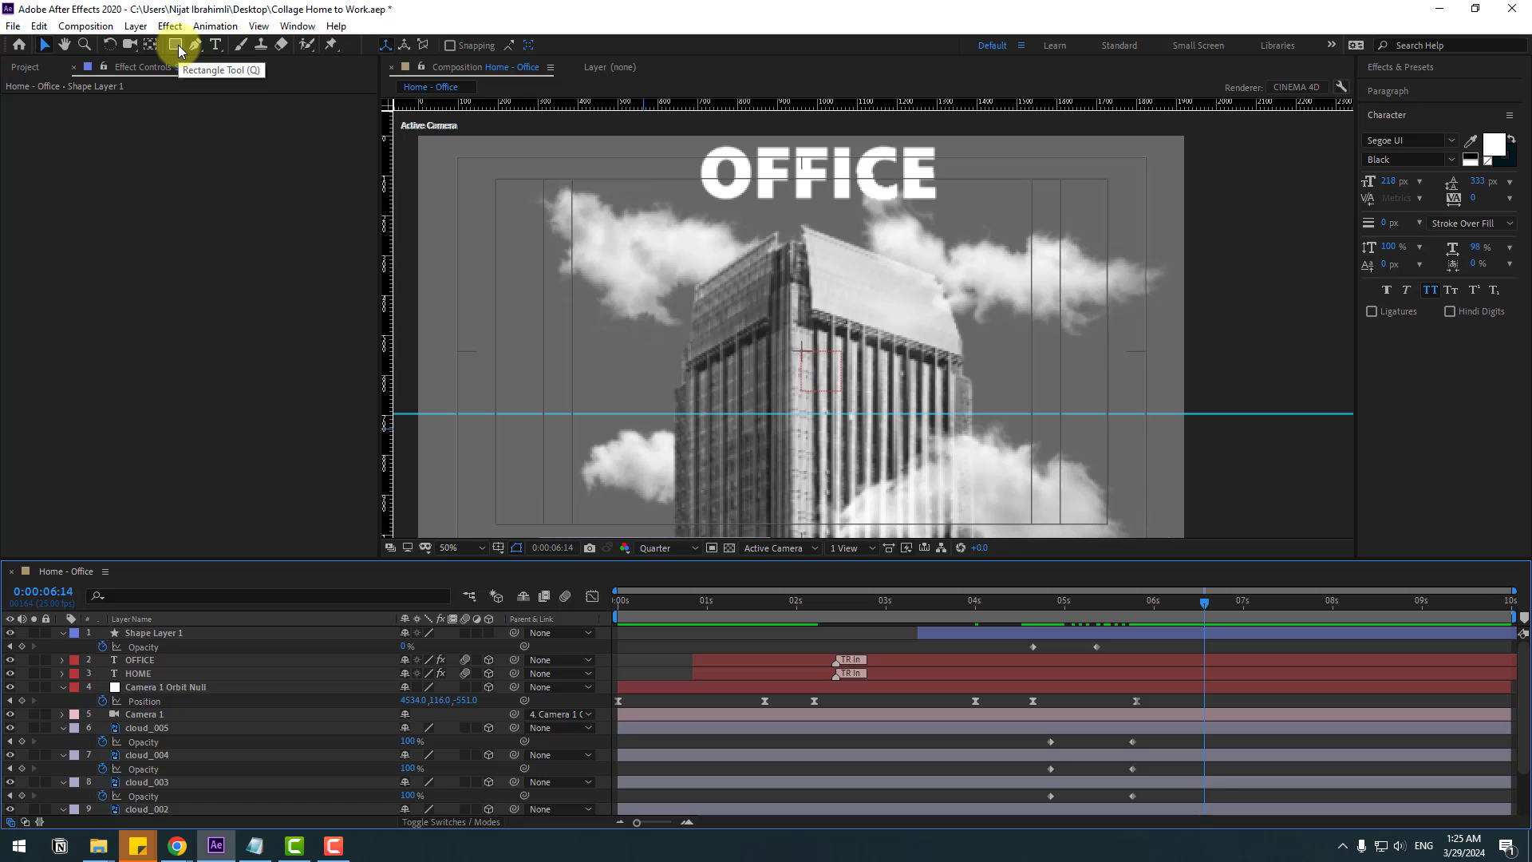
Step: Draw a rectangle shape enclosing the OFFICE title at 0:00:06:14
{"action": "left_click", "coordinate": [178, 45]}
{"action": "scroll", "coordinate": [805, 327], "scroll_direction": "up", "scroll_amount": 4}
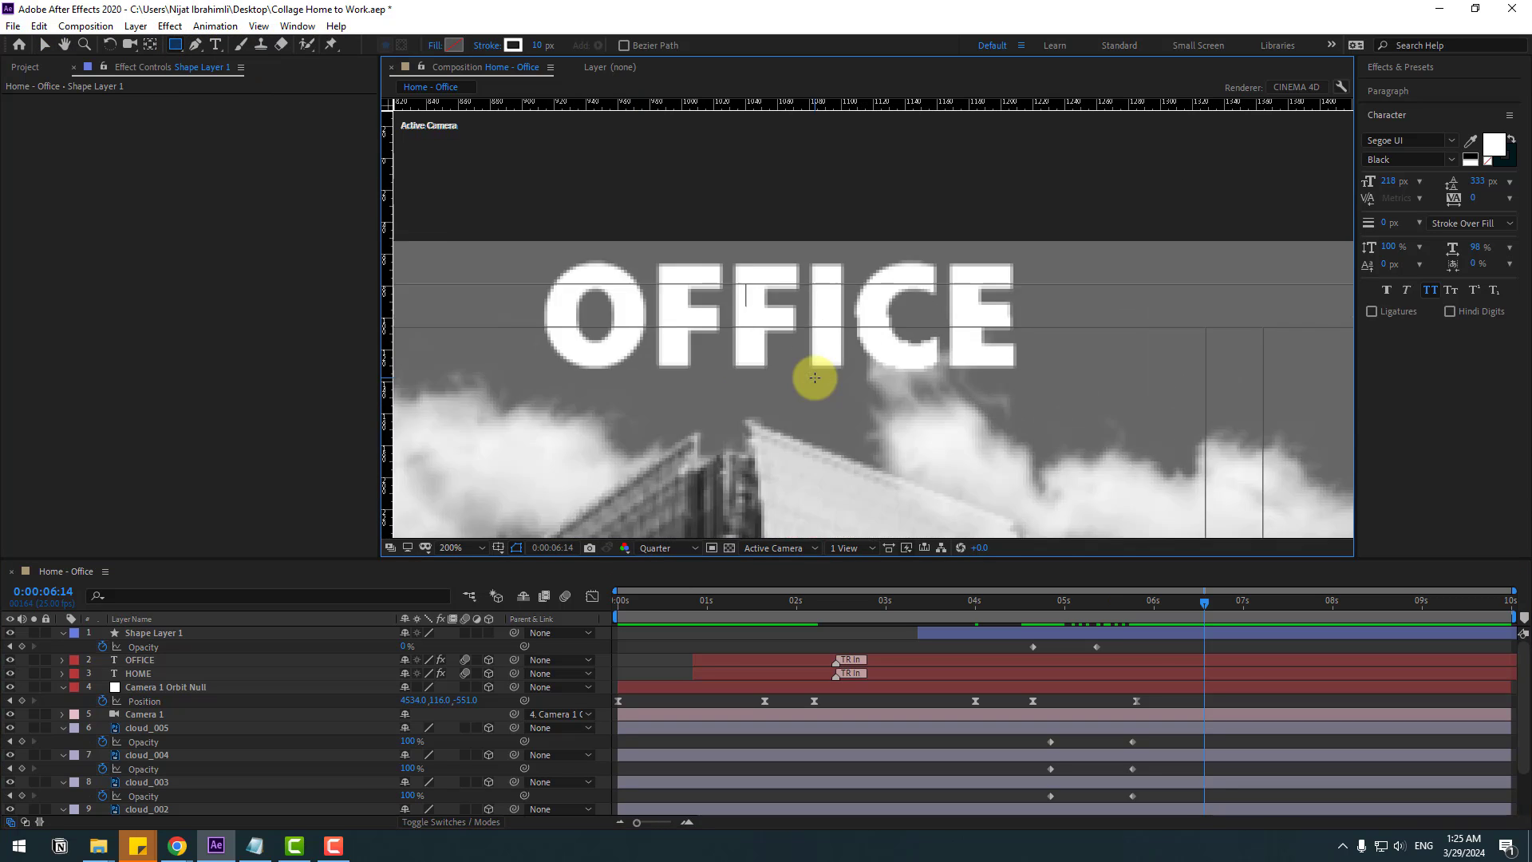
{"action": "scroll", "coordinate": [770, 353], "scroll_direction": "down", "scroll_amount": 2}
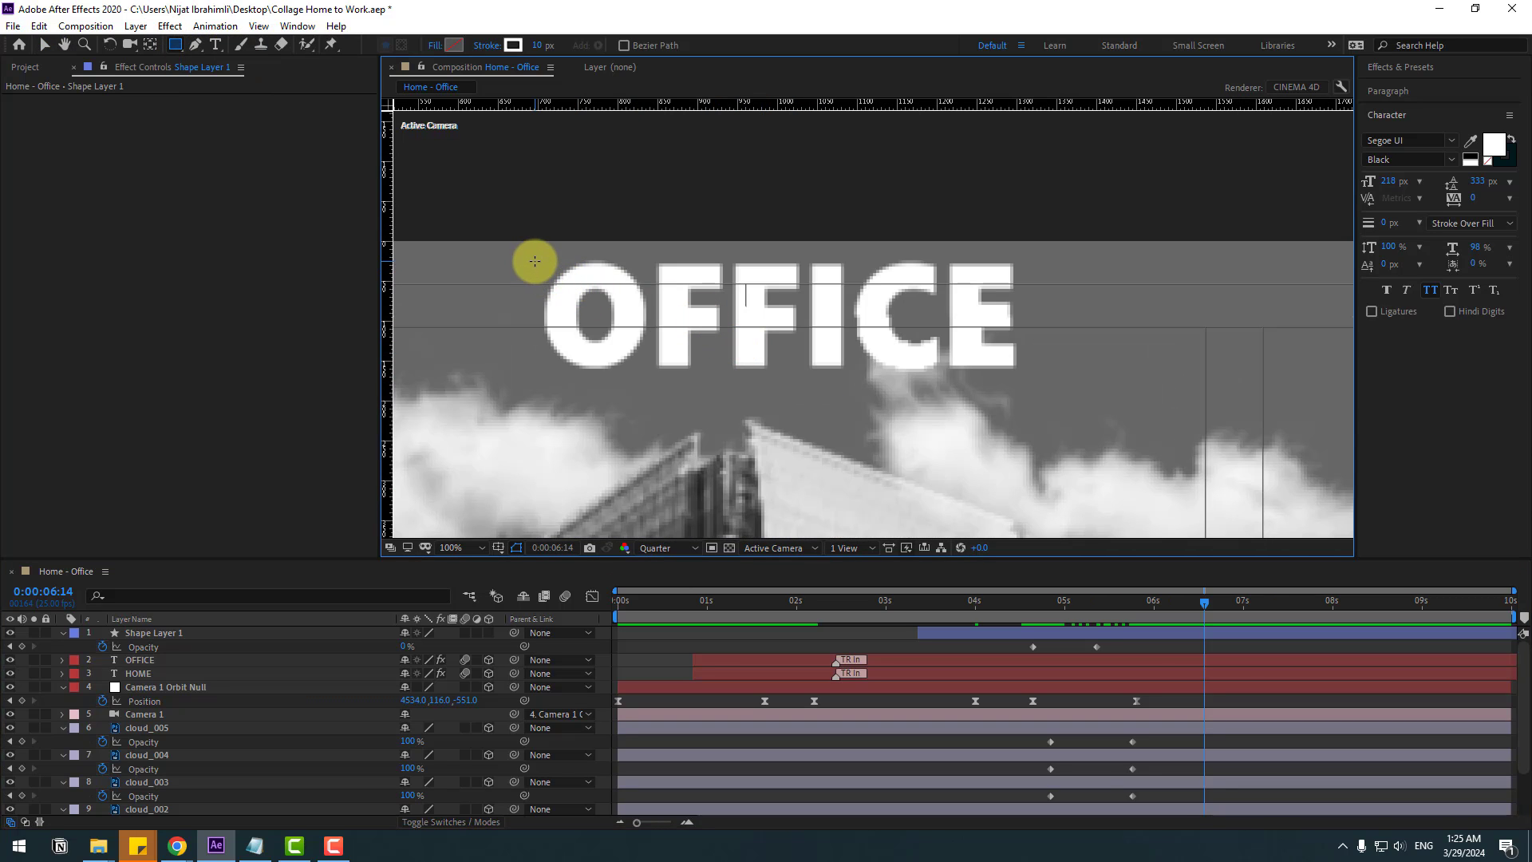
{"action": "mouse_move", "coordinate": [534, 261]}
{"action": "left_mouse_down"}
{"action": "mouse_move", "coordinate": [581, 290]}
{"action": "mouse_move", "coordinate": [1038, 375]}
{"action": "left_mouse_up"}
{"action": "left_click", "coordinate": [48, 45]}
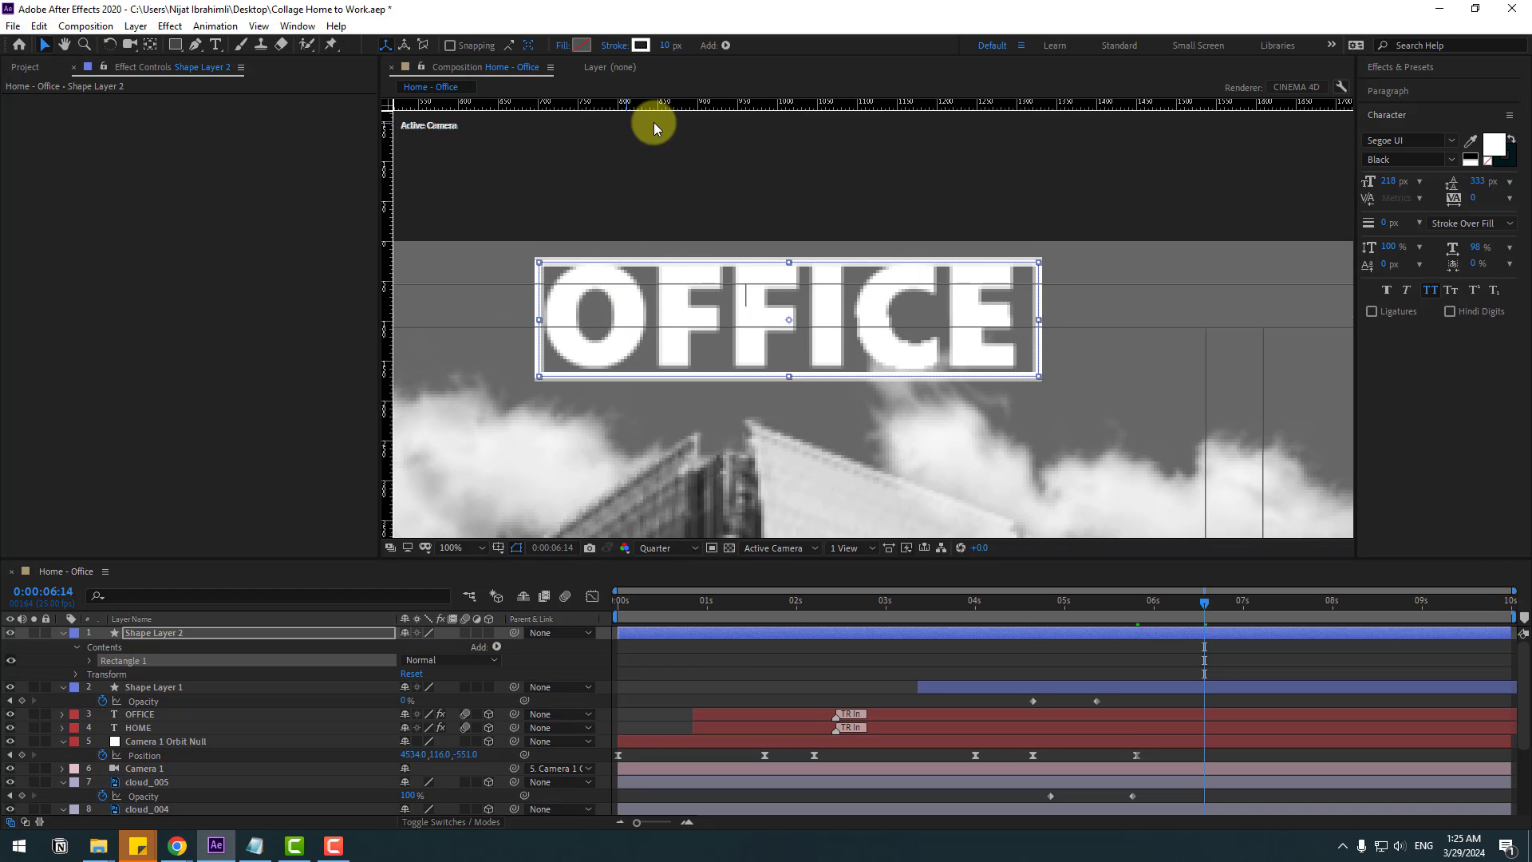
Step: Set the rectangle's stroke width to 0 px and its fill to bright yellow
{"action": "left_click", "coordinate": [671, 46]}
{"action": "type", "text": "0"}
{"action": "key", "text": "Return"}
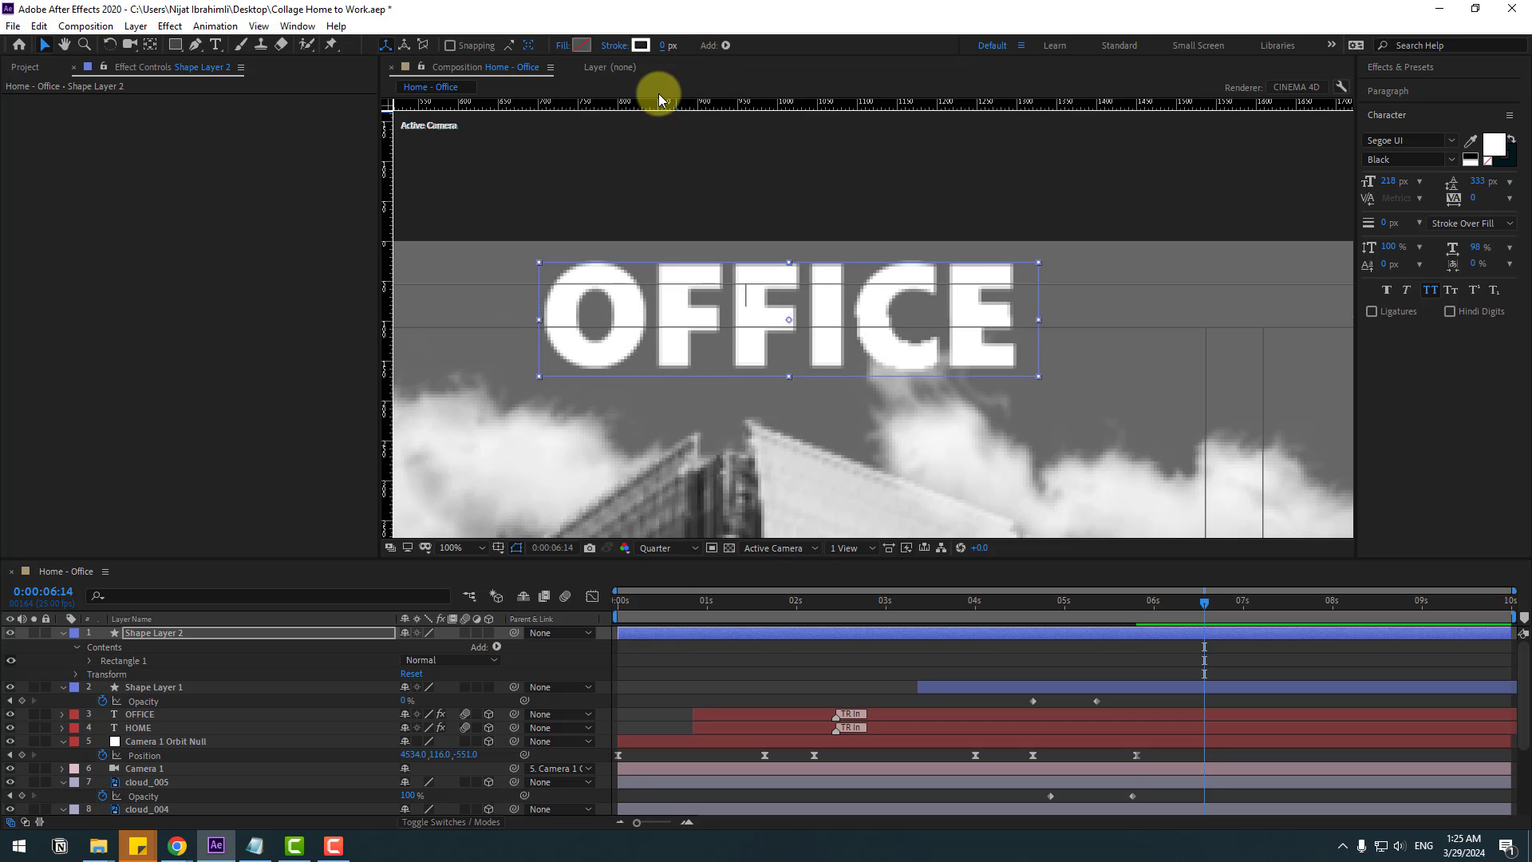
{"action": "left_click", "coordinate": [581, 48]}
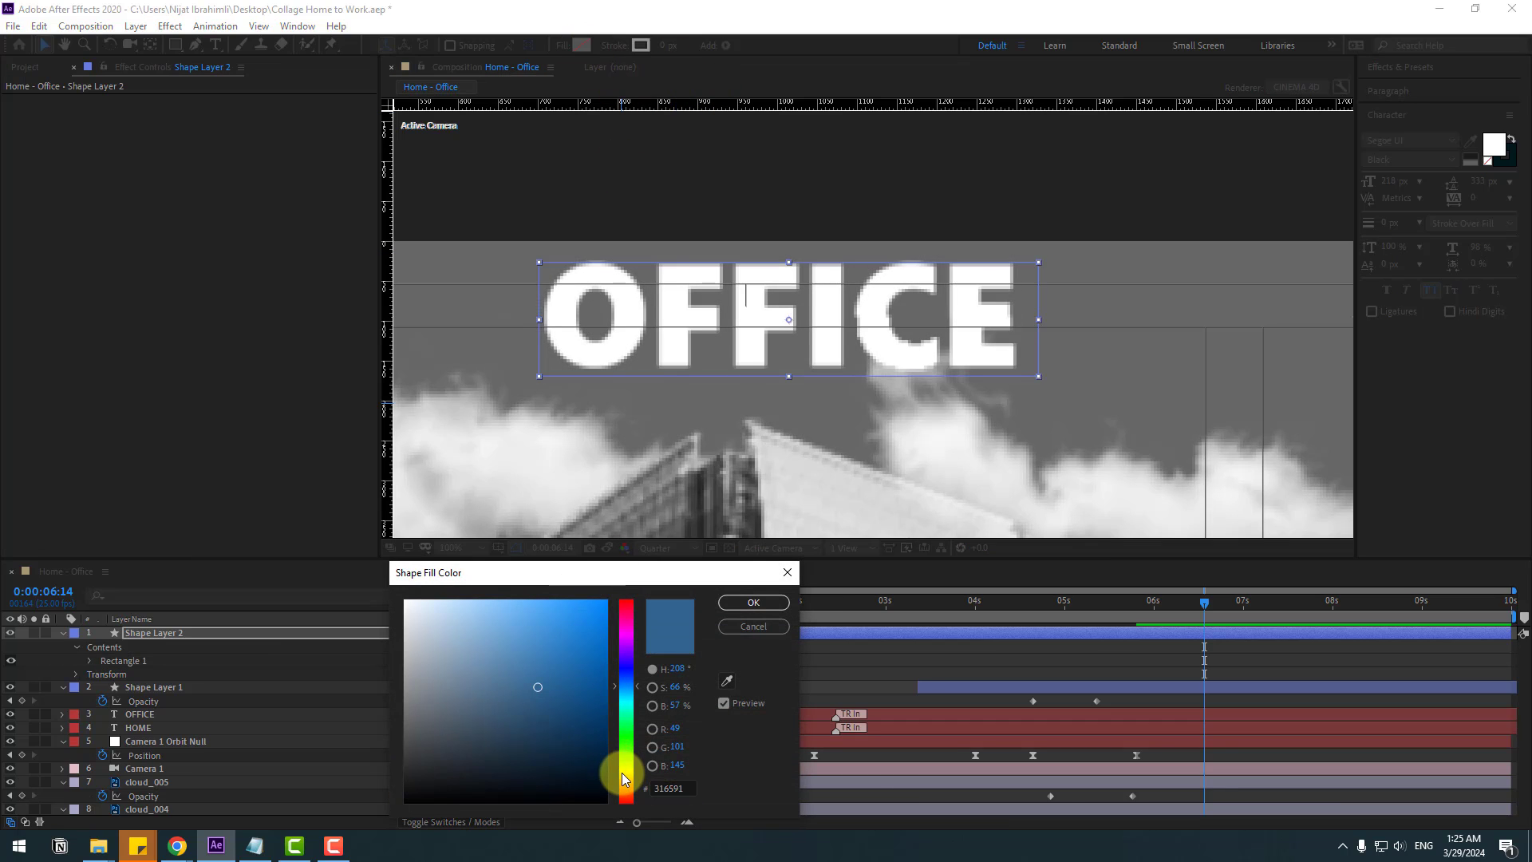
{"action": "left_click", "coordinate": [624, 778]}
{"action": "left_click_drag", "start_coordinate": [589, 637], "coordinate": [650, 591]}
{"action": "left_click", "coordinate": [723, 604]}
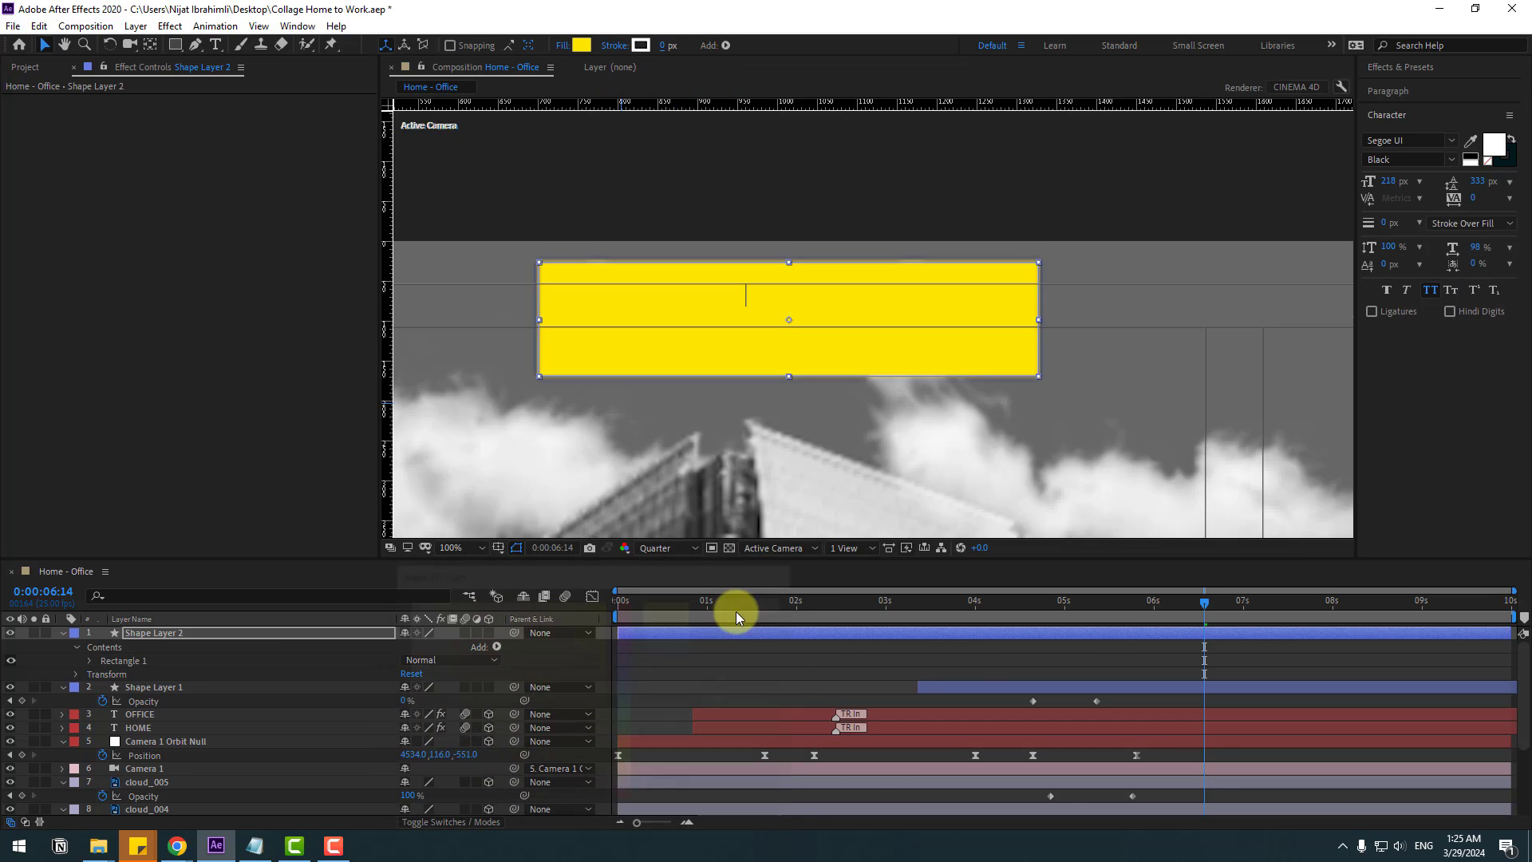
Step: Make the yellow rectangle's Shape Layer 2 a 3D layer and move it across to the office building
{"action": "left_click", "coordinate": [62, 632]}
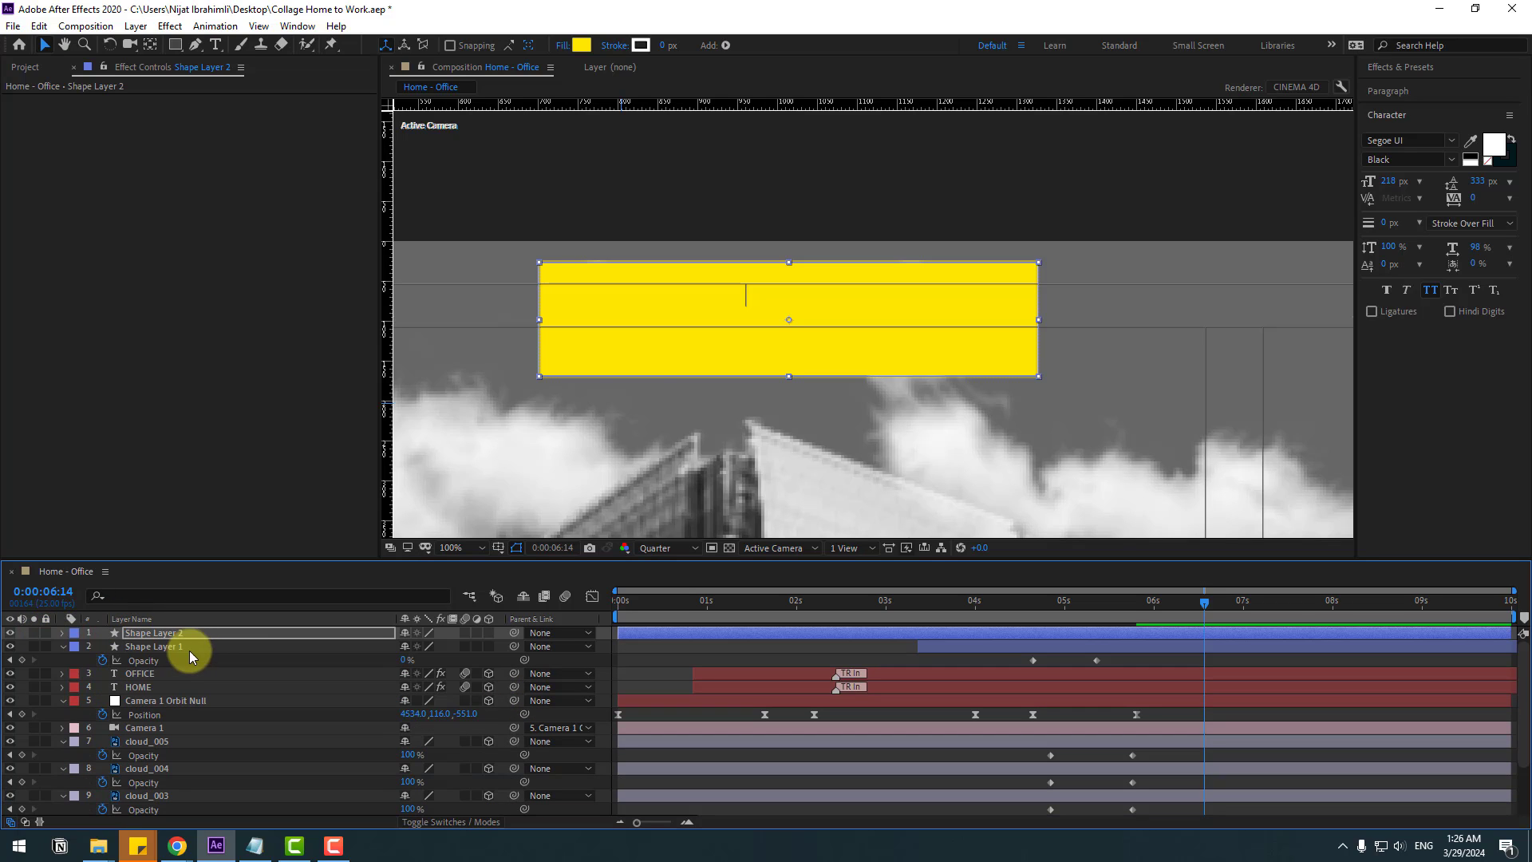
{"action": "left_click", "coordinate": [176, 636]}
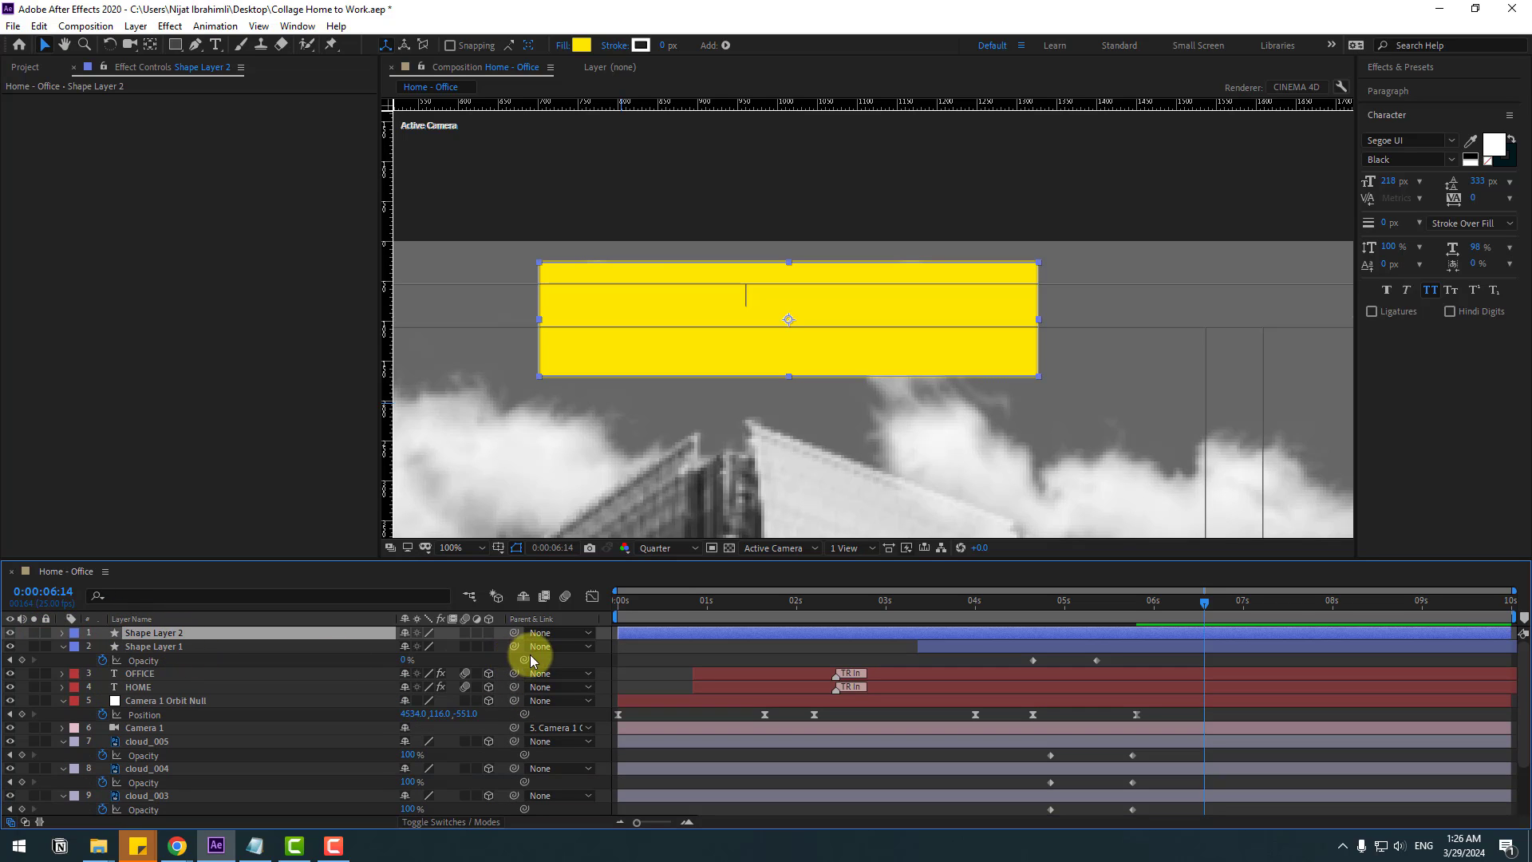
{"action": "left_click", "coordinate": [490, 632]}
{"action": "scroll", "coordinate": [793, 415], "scroll_direction": "down", "scroll_amount": 5}
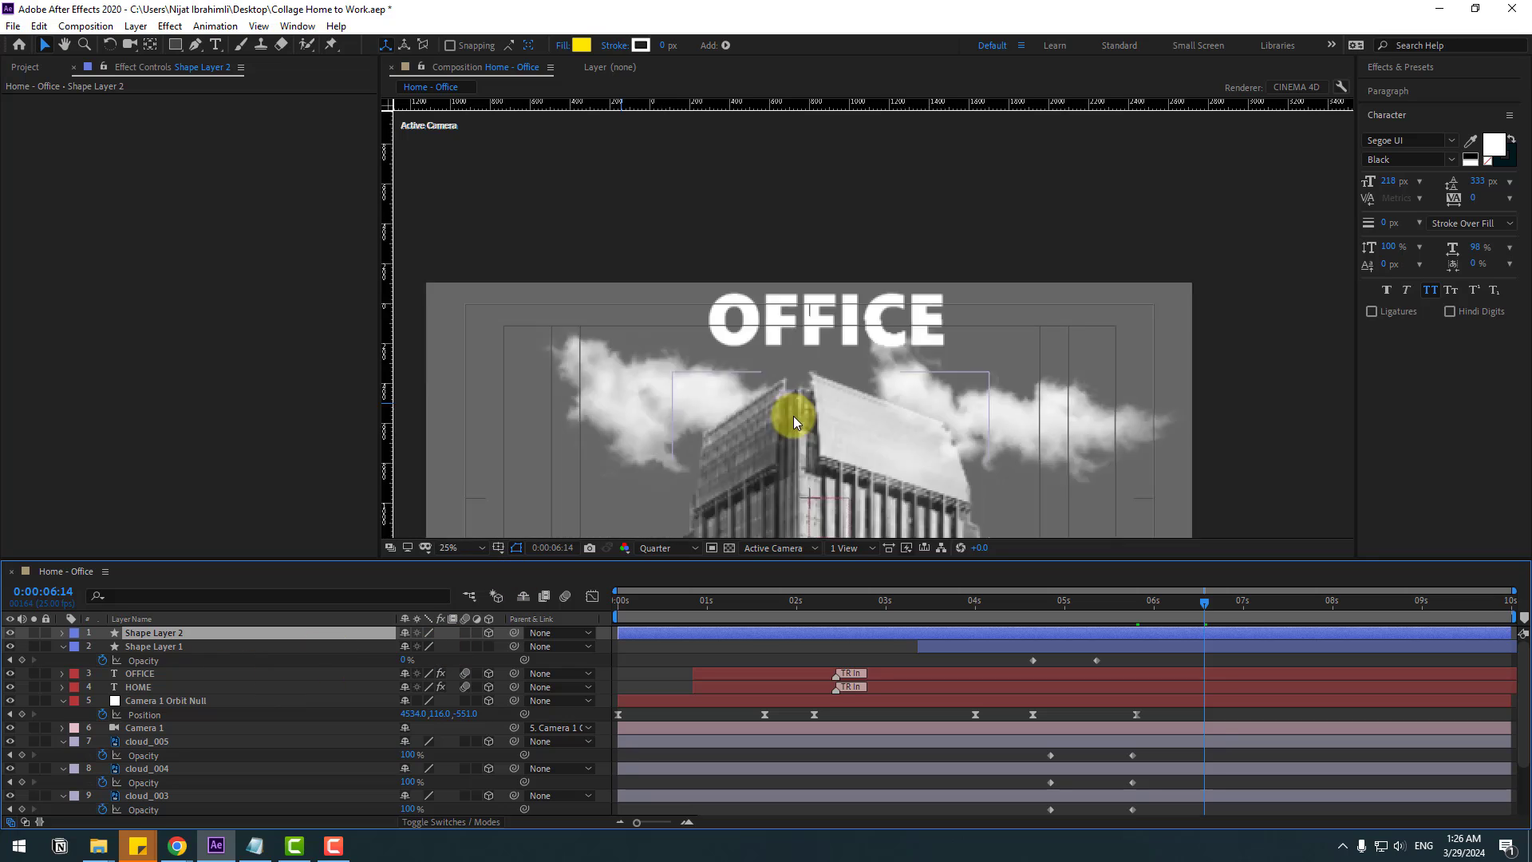
{"action": "left_click_drag", "start_coordinate": [580, 375], "coordinate": [932, 379]}
Step: Raise the yellow rectangle onto the OFFICE title and push it back in depth, centred on the letters
{"action": "scroll", "coordinate": [858, 416], "scroll_direction": "up", "scroll_amount": 4}
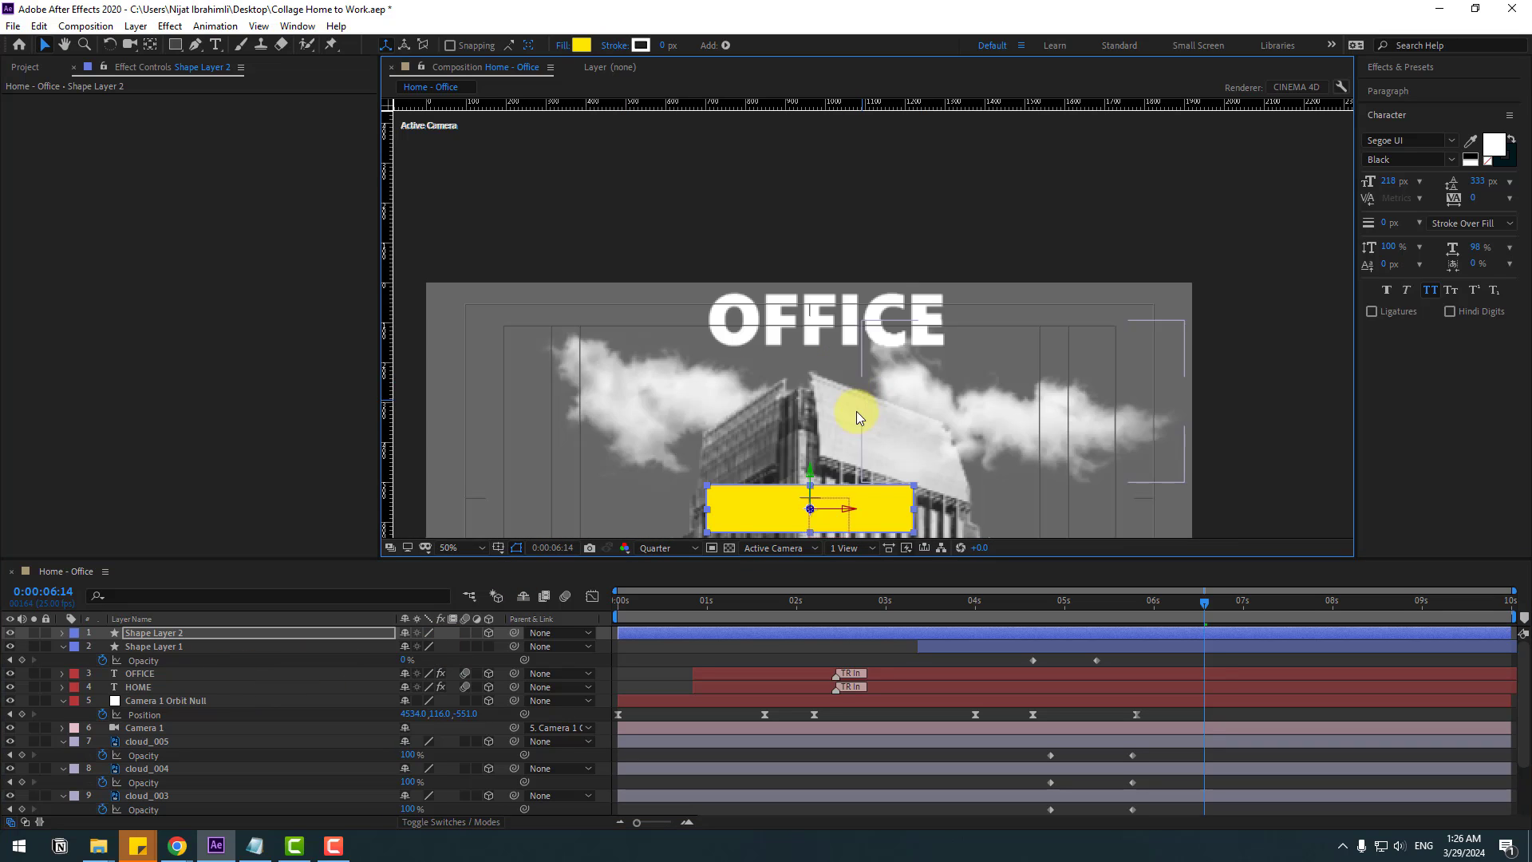
{"action": "left_click_drag", "start_coordinate": [810, 477], "coordinate": [839, 268]}
{"action": "key", "text": "period"}
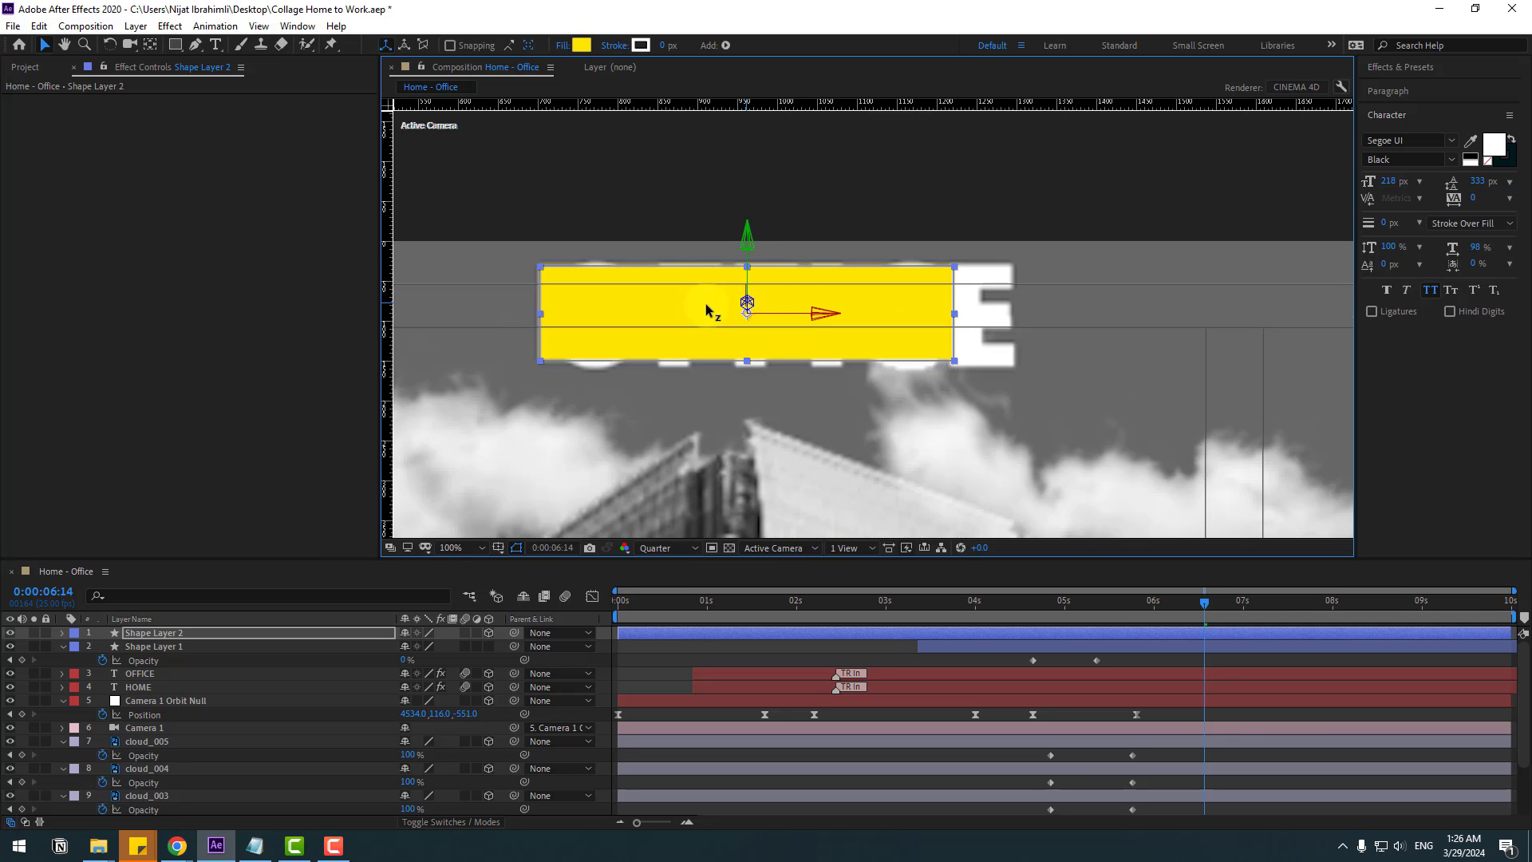
{"action": "left_click_drag", "start_coordinate": [707, 312], "coordinate": [742, 318]}
Step: Reorder Shape Layer 2 beneath the OFFICE layer and enlarge the yellow rectangle to fill the area behind the whole title
{"action": "left_click", "coordinate": [161, 634]}
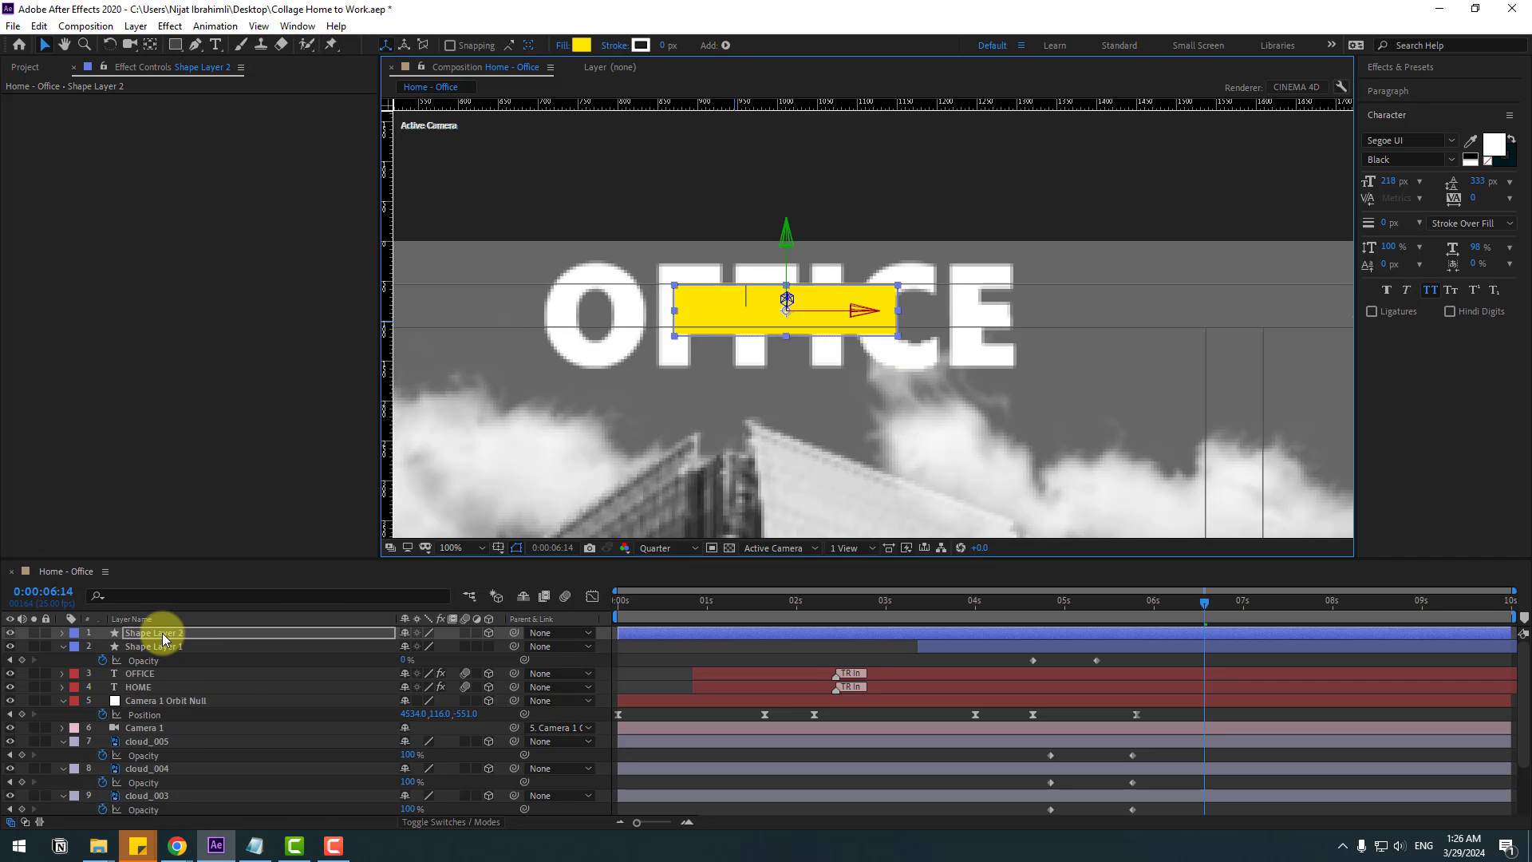
{"action": "left_click_drag", "start_coordinate": [161, 633], "coordinate": [240, 682]}
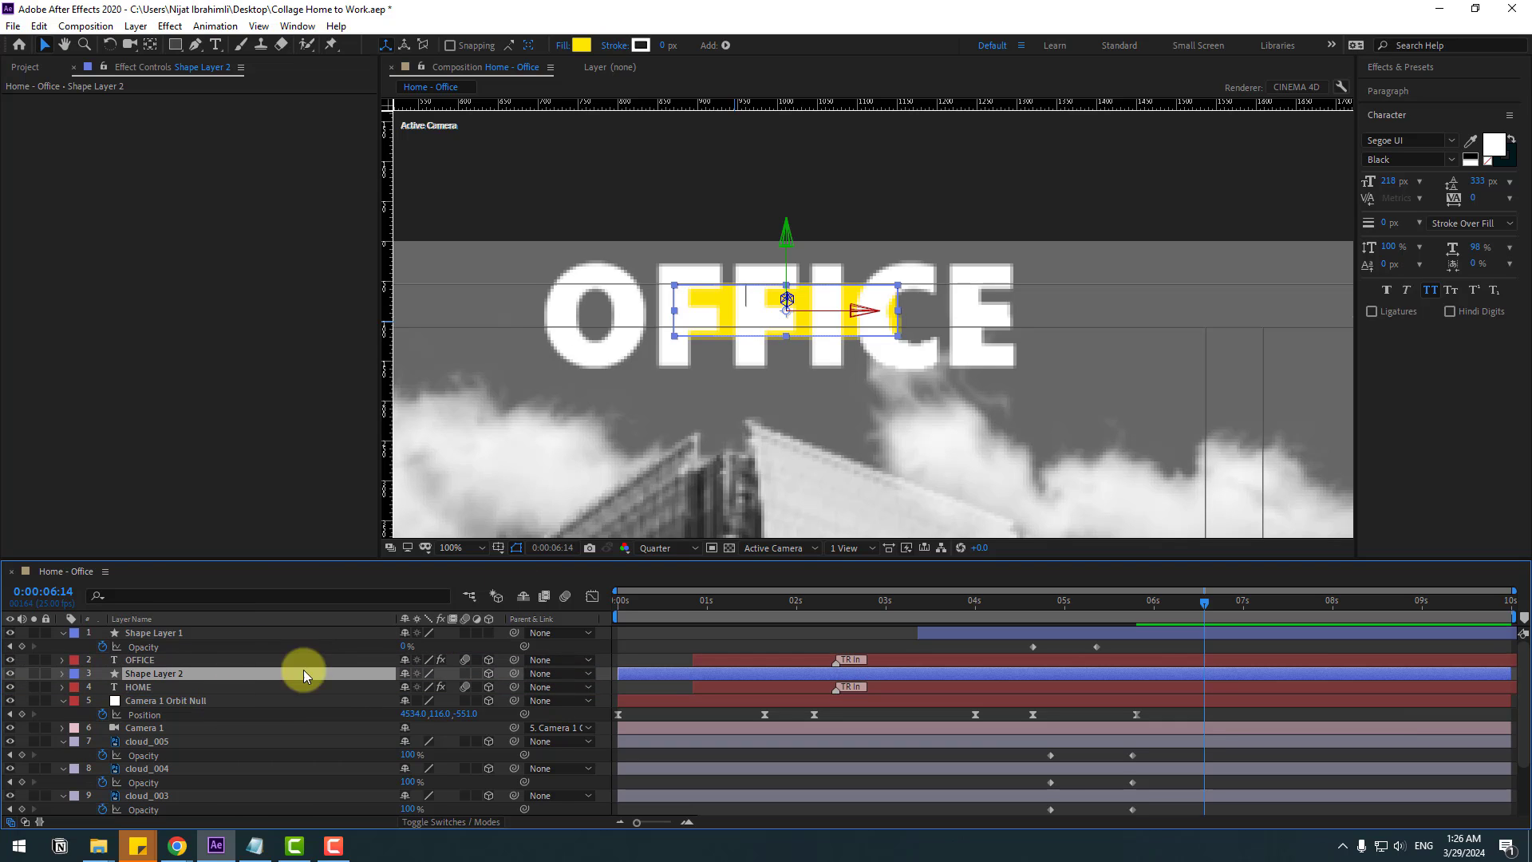
{"action": "left_click_drag", "start_coordinate": [893, 332], "coordinate": [1014, 344]}
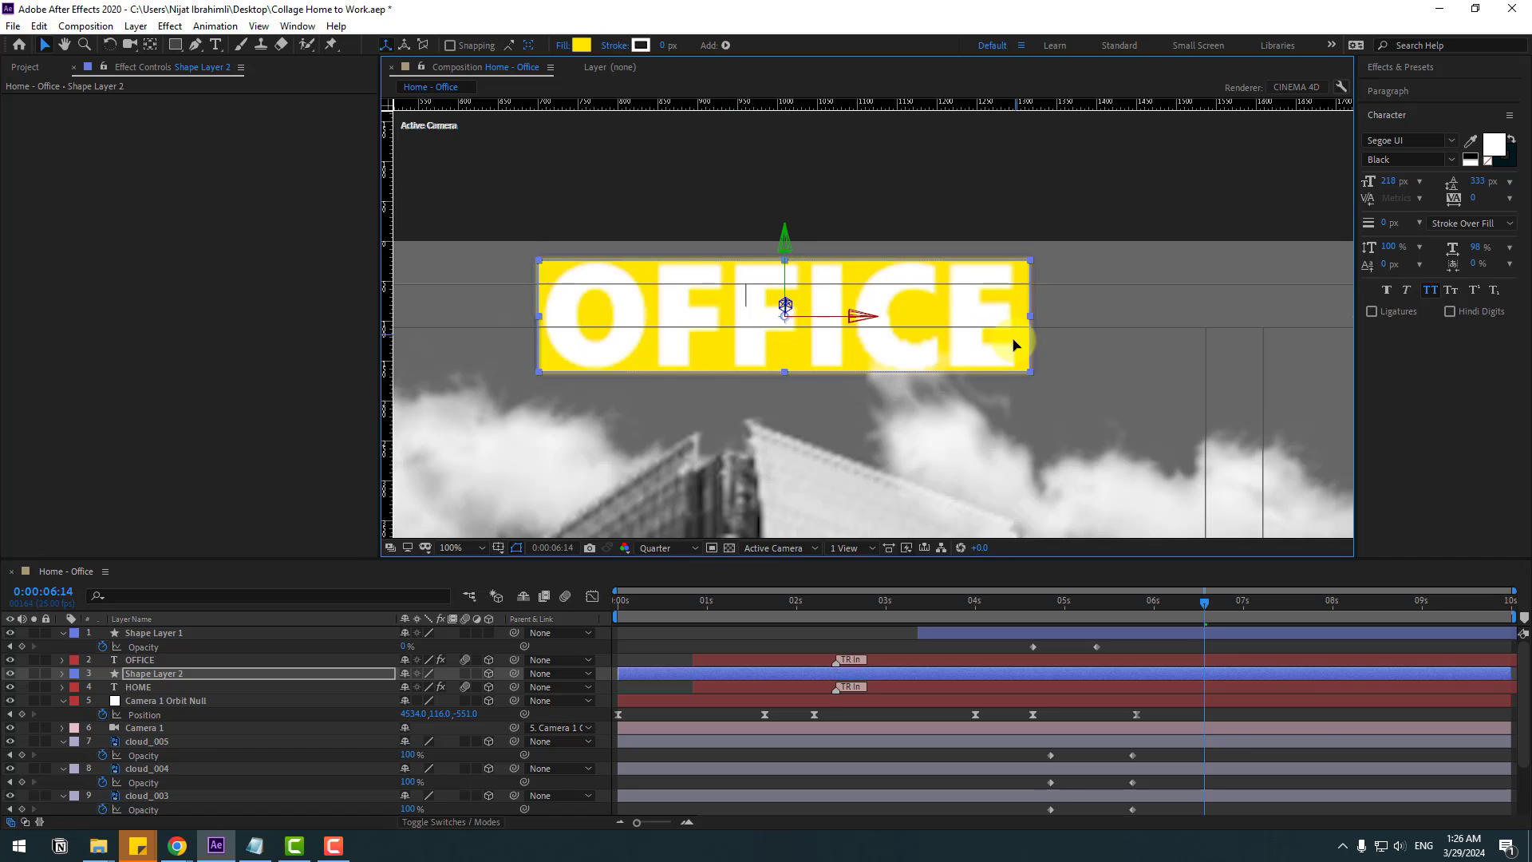
Step: Move Shape Layer 2 in the timeline so that it starts at 0:00:05:08
{"action": "key", "text": "comma"}
{"action": "key", "text": "comma"}
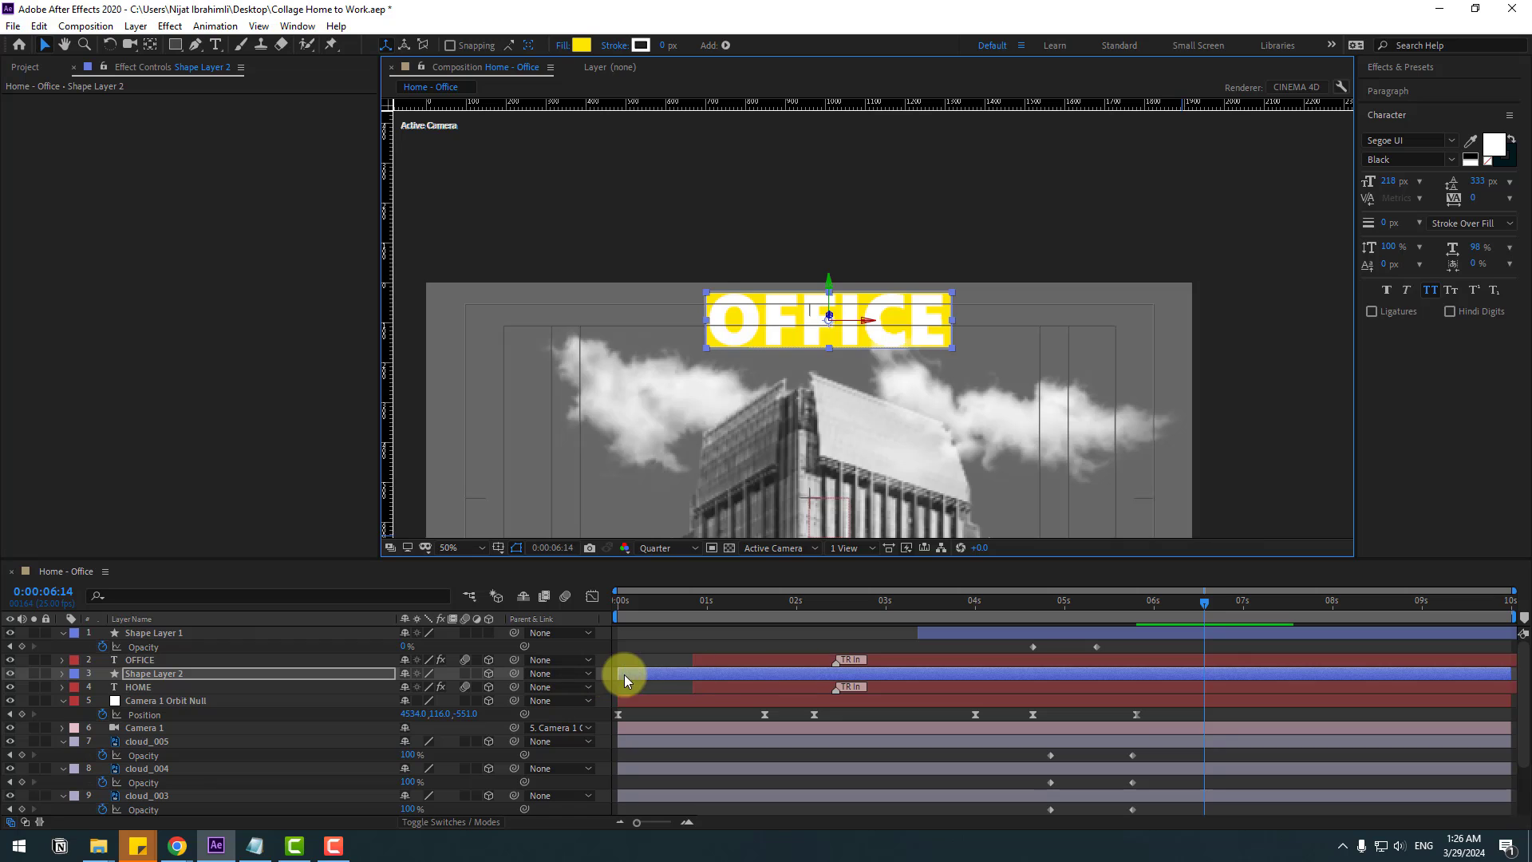
{"action": "left_click_drag", "start_coordinate": [1160, 605], "coordinate": [1091, 606]}
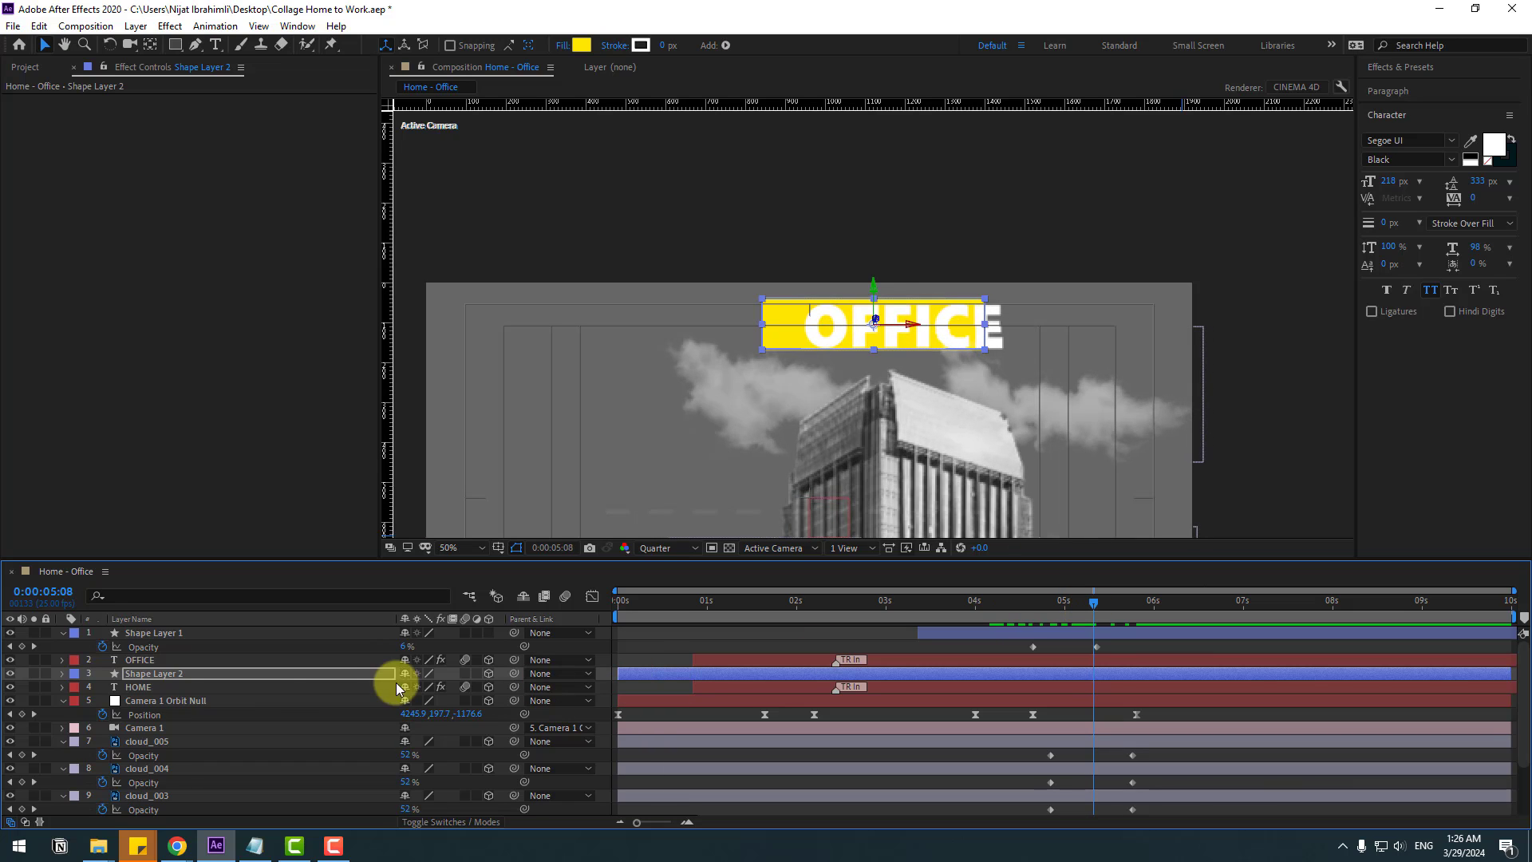
{"action": "left_click_drag", "start_coordinate": [797, 673], "coordinate": [1091, 673]}
Step: Keyframe Shape Layer 2's opacity from 0% at 0:00:05:08 to 100% at 0:00:05:23
{"action": "key", "text": "t"}
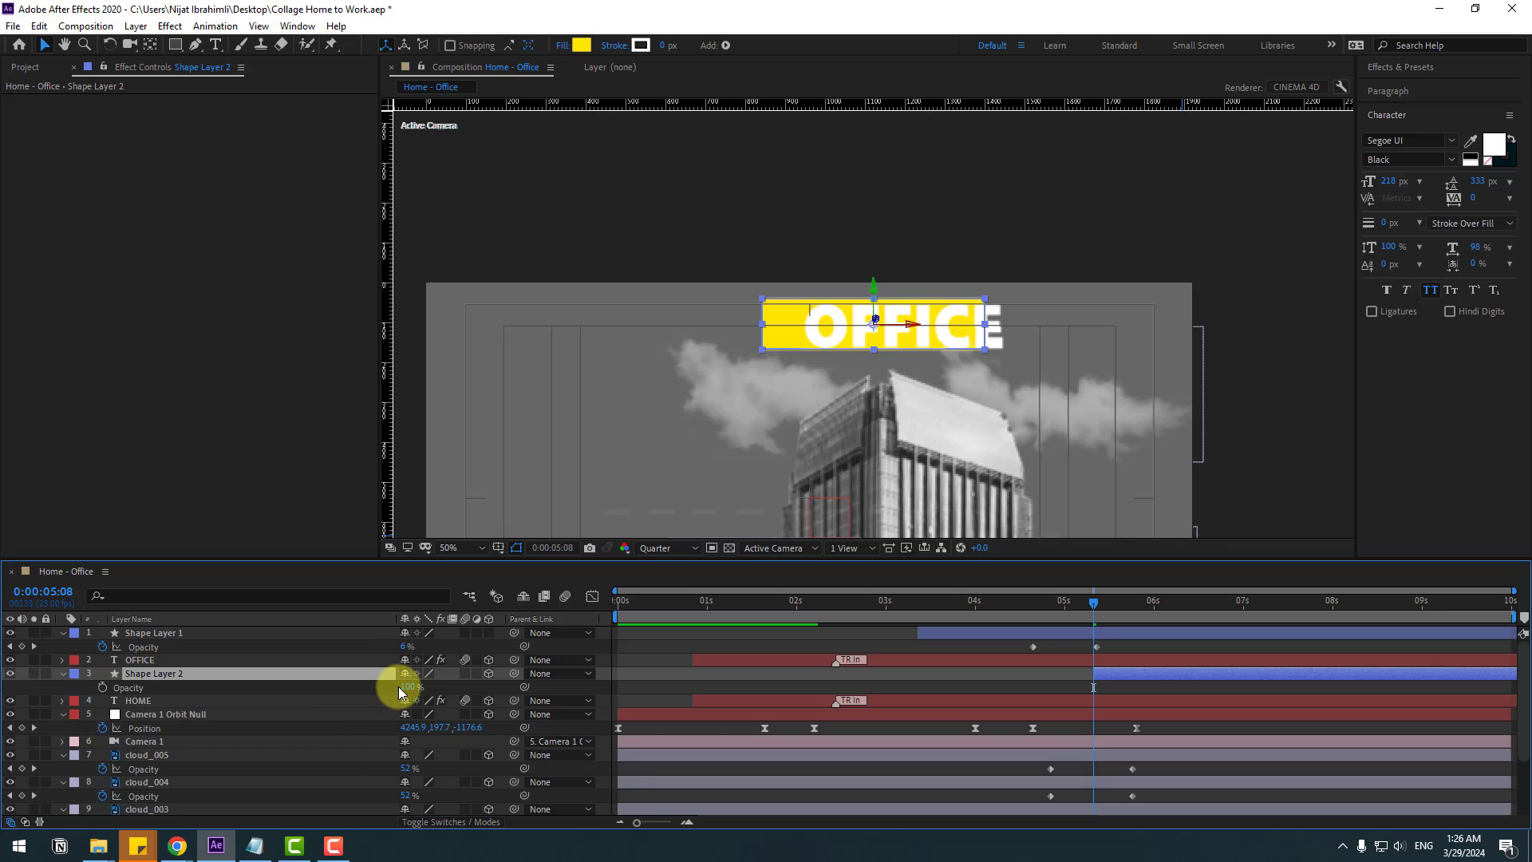
{"action": "left_click_drag", "start_coordinate": [405, 687], "coordinate": [124, 694]}
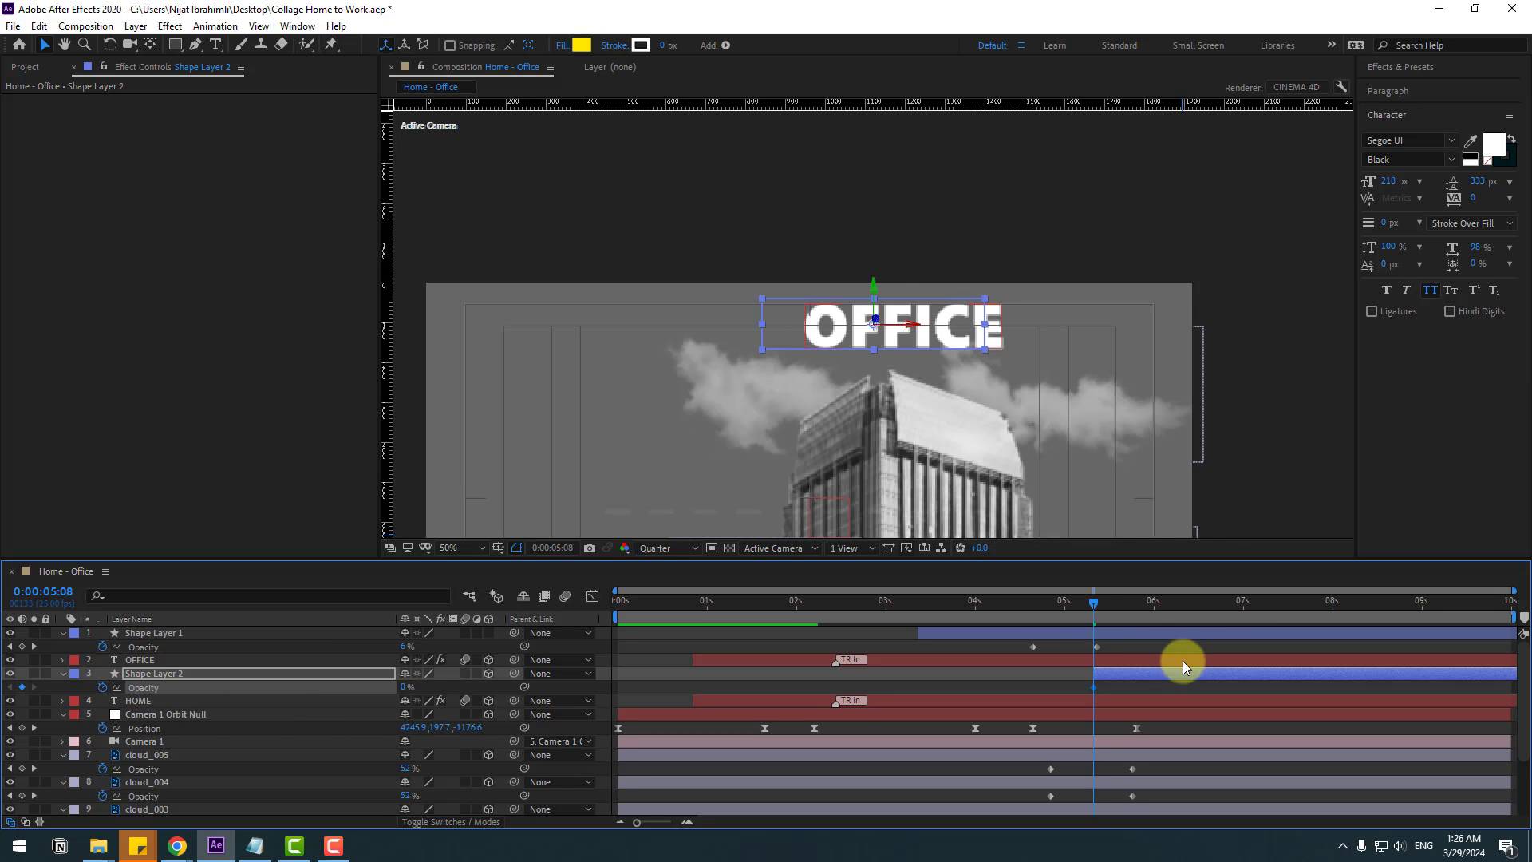
{"action": "left_click_drag", "start_coordinate": [1098, 605], "coordinate": [1141, 610]}
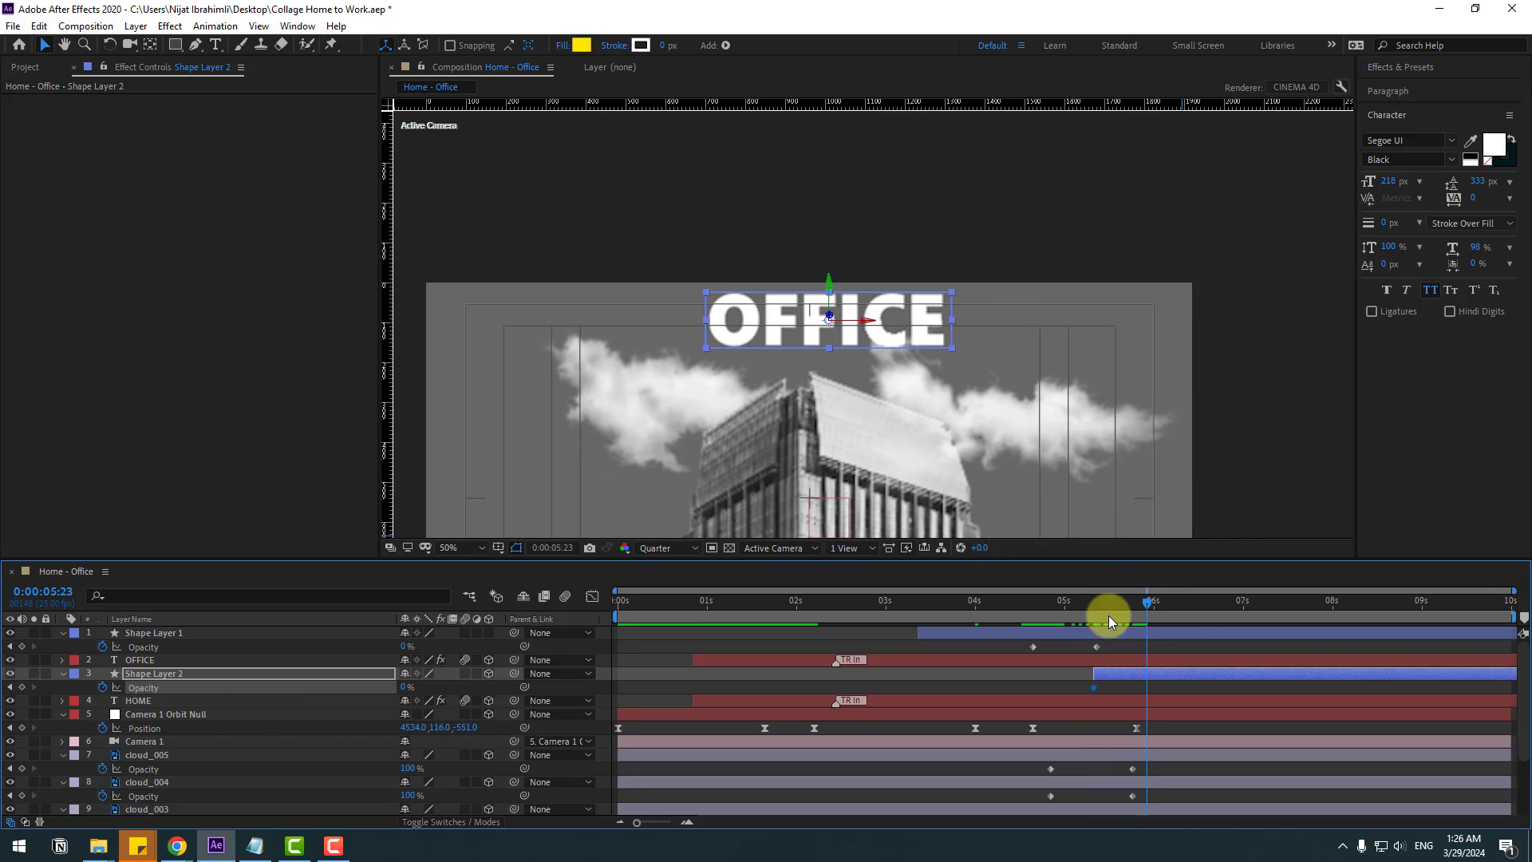
{"action": "left_click_drag", "start_coordinate": [404, 691], "coordinate": [1106, 684]}
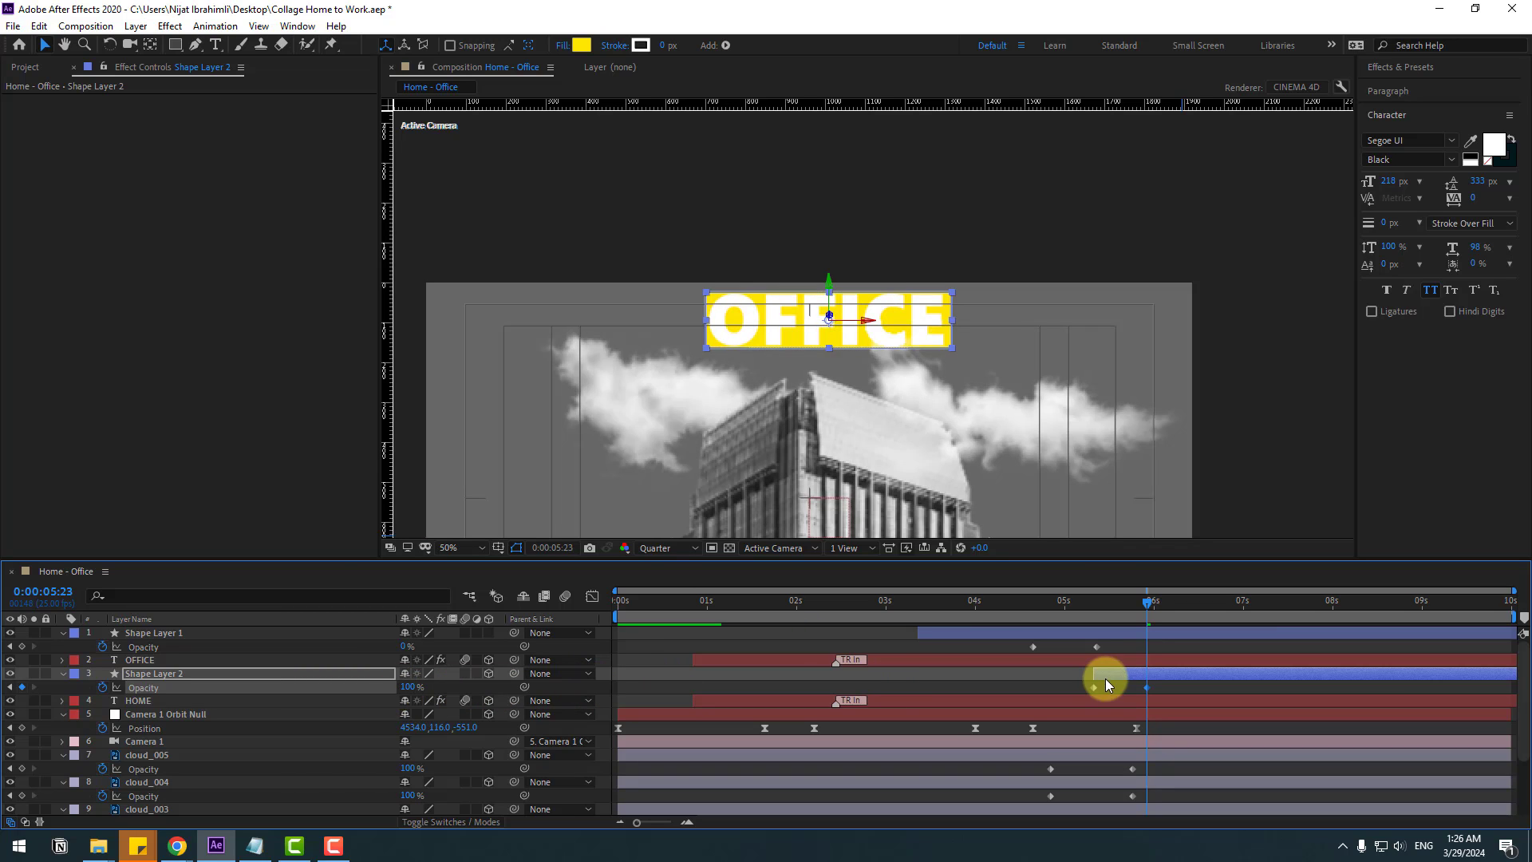
Step: Split the OFFICE text layer at 0:00:05:08, where the yellow rectangle starts
{"action": "mouse_move", "coordinate": [1076, 603]}
{"action": "left_mouse_down"}
{"action": "mouse_move", "coordinate": [1176, 619]}
{"action": "mouse_move", "coordinate": [1119, 624]}
{"action": "mouse_move", "coordinate": [1094, 605]}
{"action": "left_mouse_up"}
{"action": "left_click", "coordinate": [958, 655]}
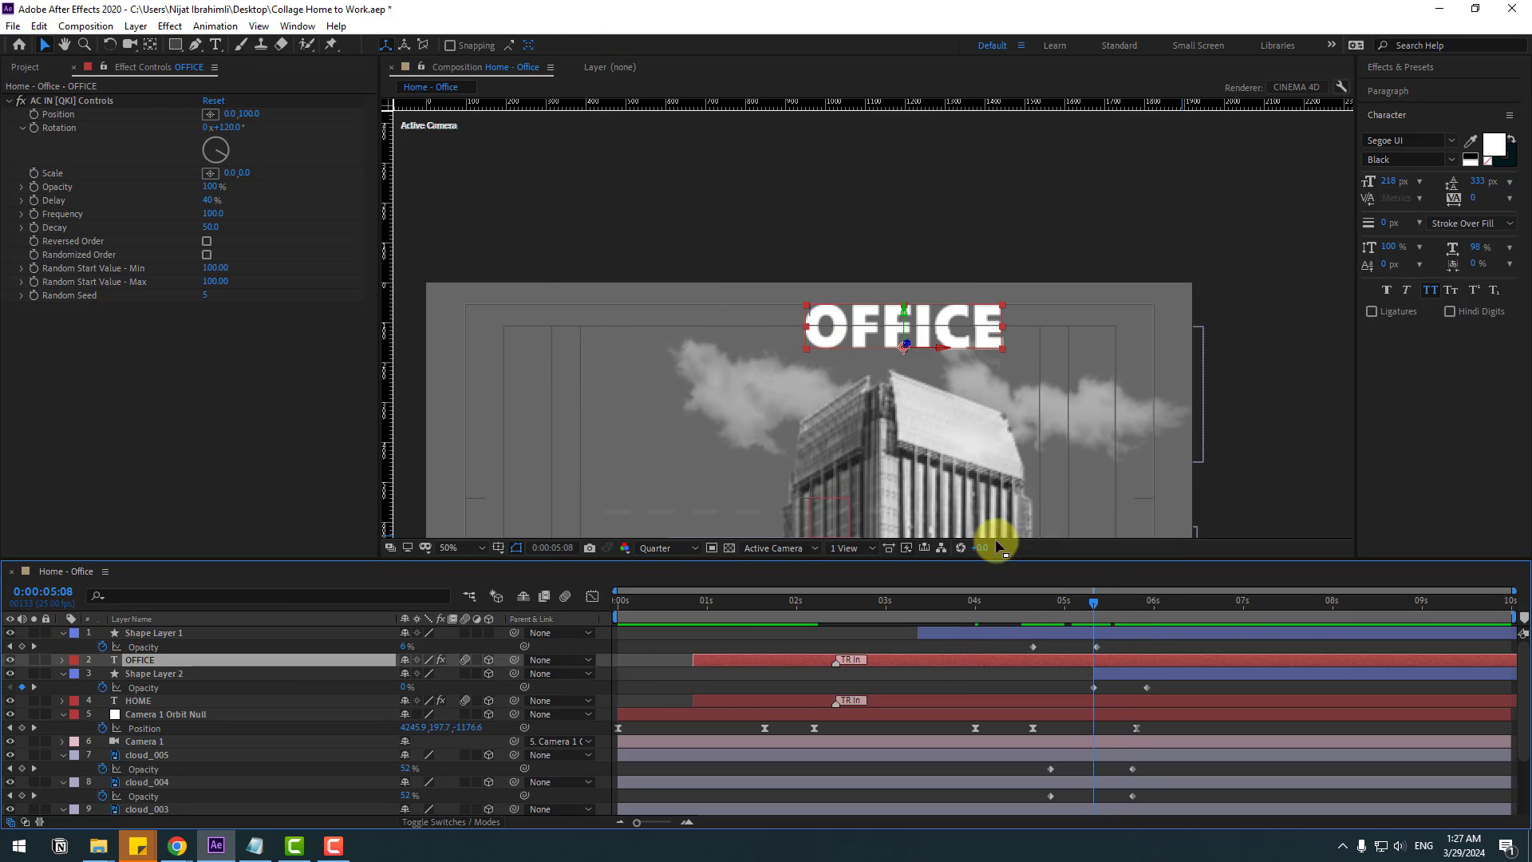
{"action": "left_click", "coordinate": [39, 26]}
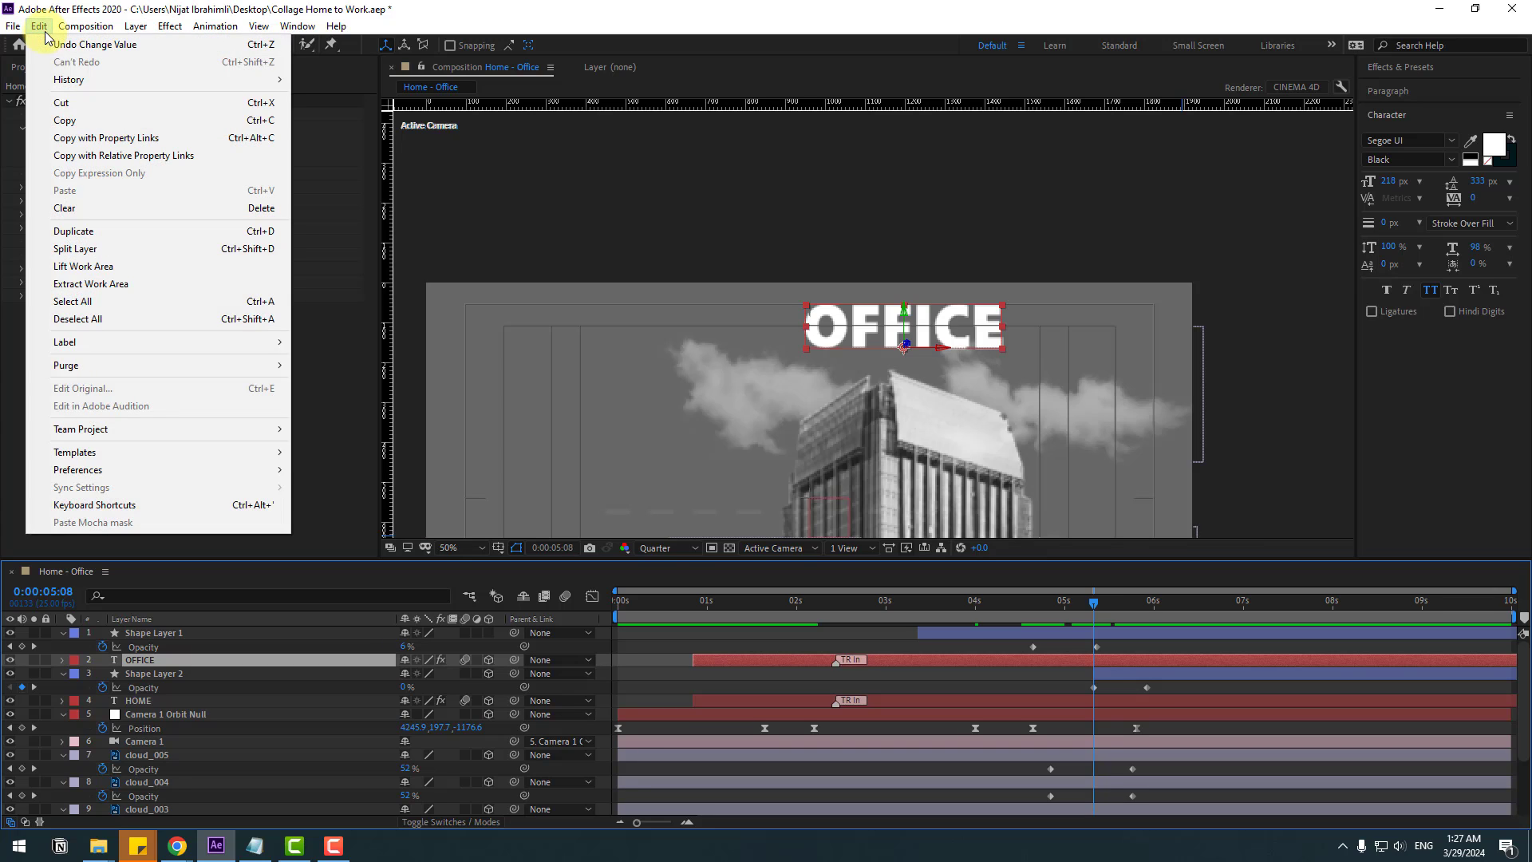
{"action": "left_click", "coordinate": [250, 252]}
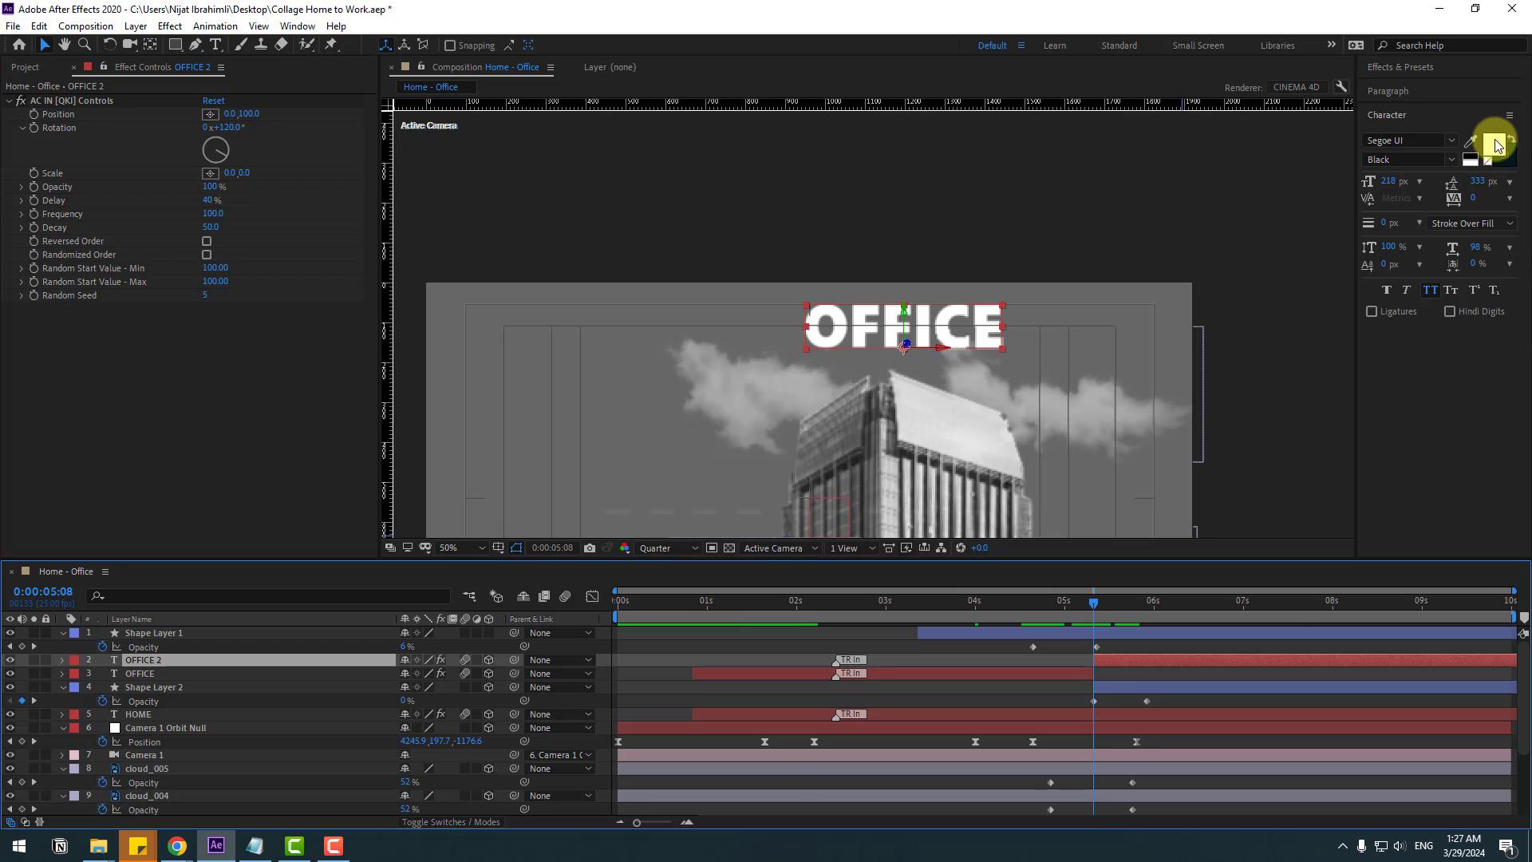
Step: Set the text colour of the split-off OFFICE 2 layer to near-black 111111 and check it over the yellow rectangle
{"action": "left_click", "coordinate": [1495, 144]}
{"action": "left_click_drag", "start_coordinate": [478, 777], "coordinate": [393, 794]}
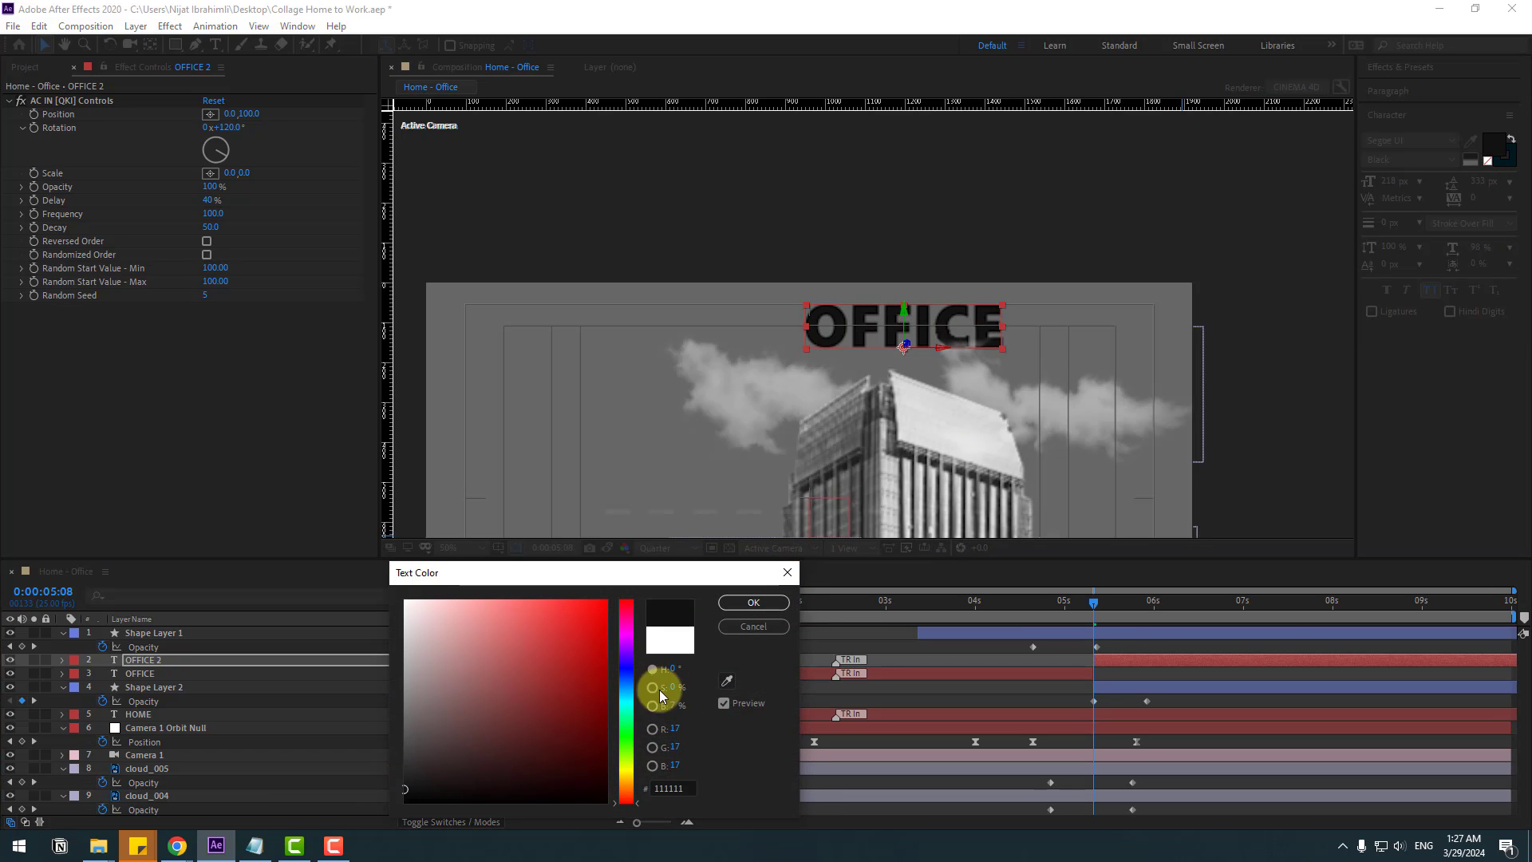
{"action": "left_click", "coordinate": [731, 604]}
{"action": "left_click_drag", "start_coordinate": [1094, 604], "coordinate": [1171, 618]}
{"action": "left_click", "coordinate": [1200, 678]}
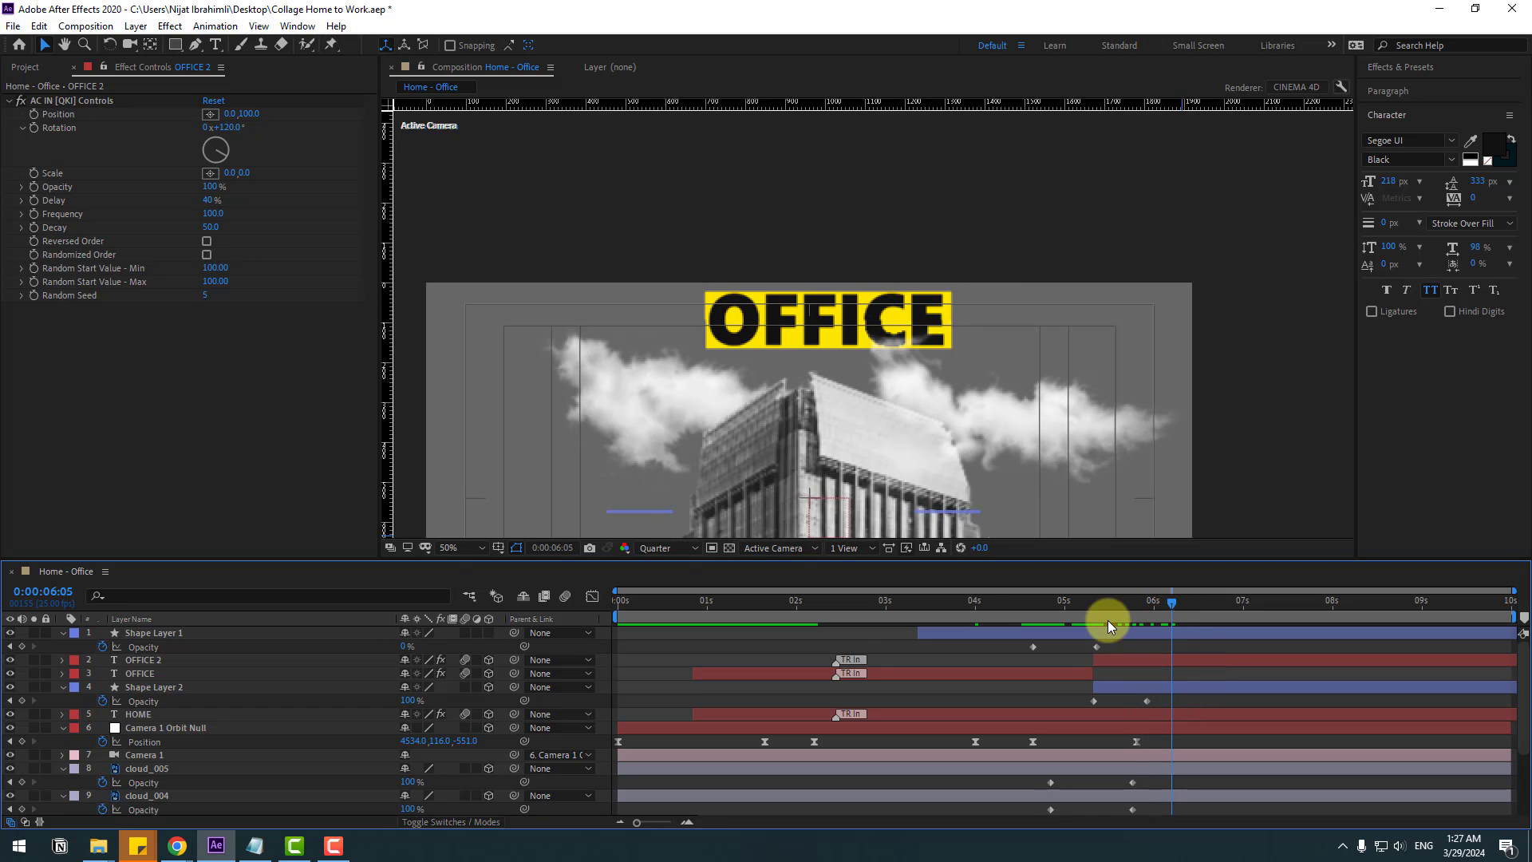
Step: Start the work area just after 5 seconds and preview the OFFICE title section
{"action": "left_click_drag", "start_coordinate": [610, 615], "coordinate": [1071, 616]}
{"action": "key", "text": "space"}
{"action": "scroll", "coordinate": [1136, 444], "scroll_direction": "down", "scroll_amount": 4}
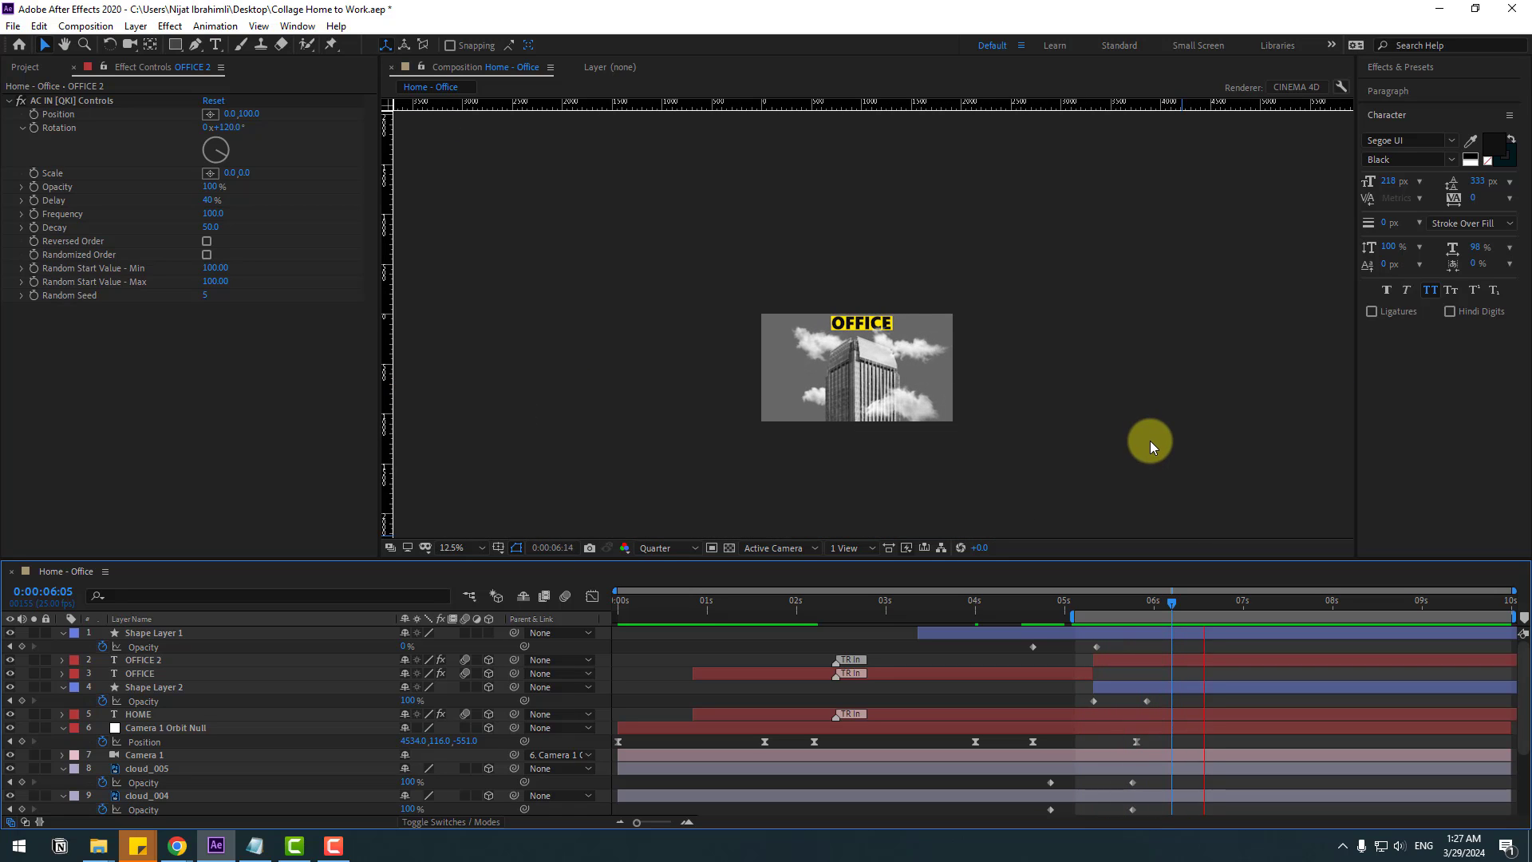
{"action": "scroll", "coordinate": [1150, 441], "scroll_direction": "up", "scroll_amount": 2}
{"action": "key", "text": "space"}
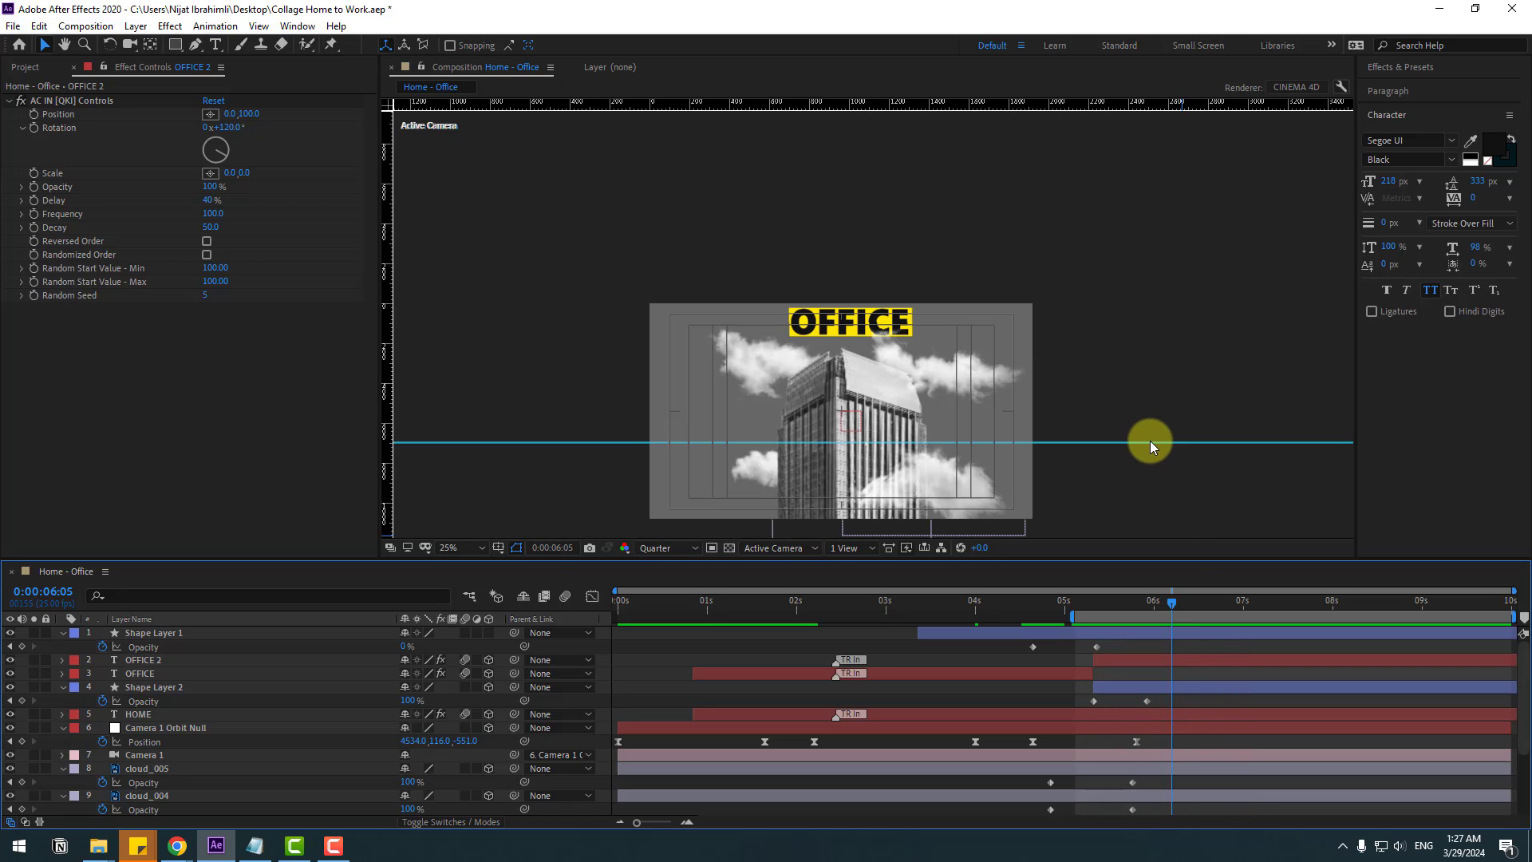
Step: Add a position keyframe to Shape Layer 2 at 0:00:05:22, with the rectangle centred behind the title
{"action": "left_click", "coordinate": [1092, 608]}
{"action": "left_click", "coordinate": [177, 690]}
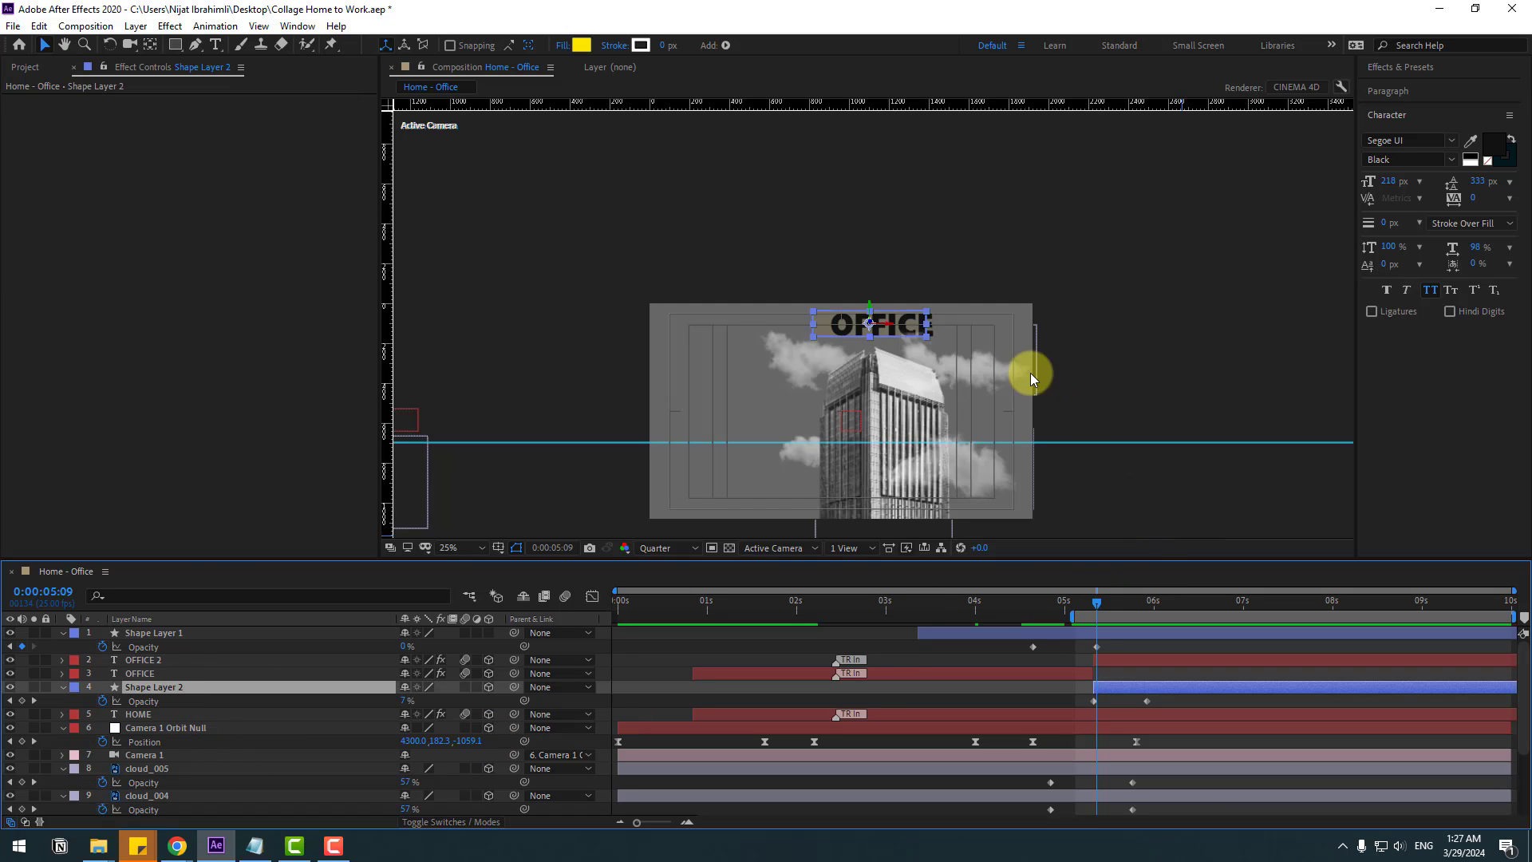
{"action": "key", "text": "period"}
{"action": "left_click_drag", "start_coordinate": [1091, 593], "coordinate": [1146, 598]}
{"action": "key", "text": "shift+p"}
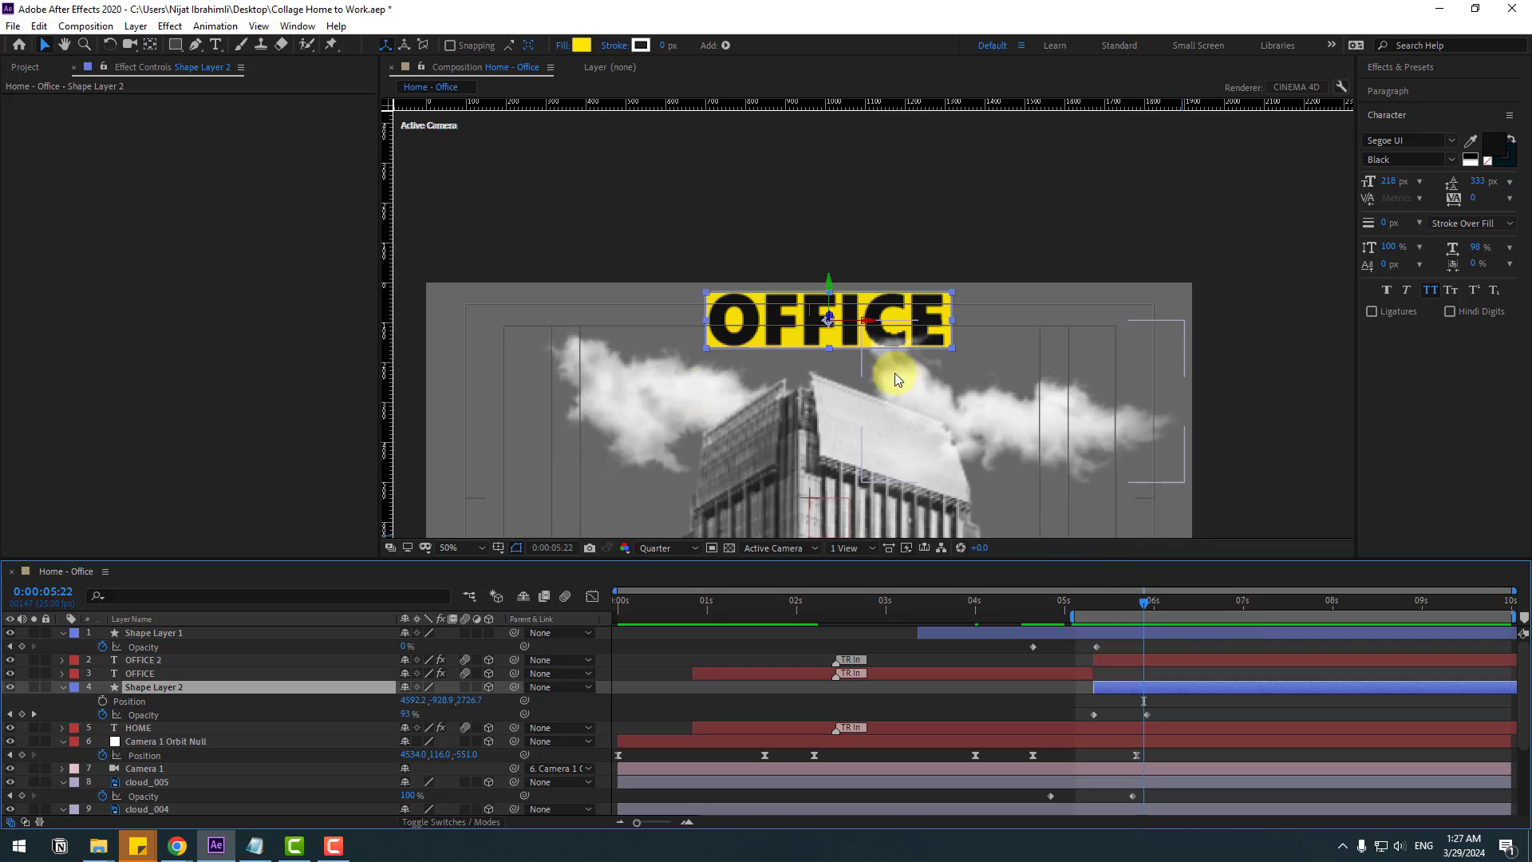
{"action": "left_click", "coordinate": [102, 701]}
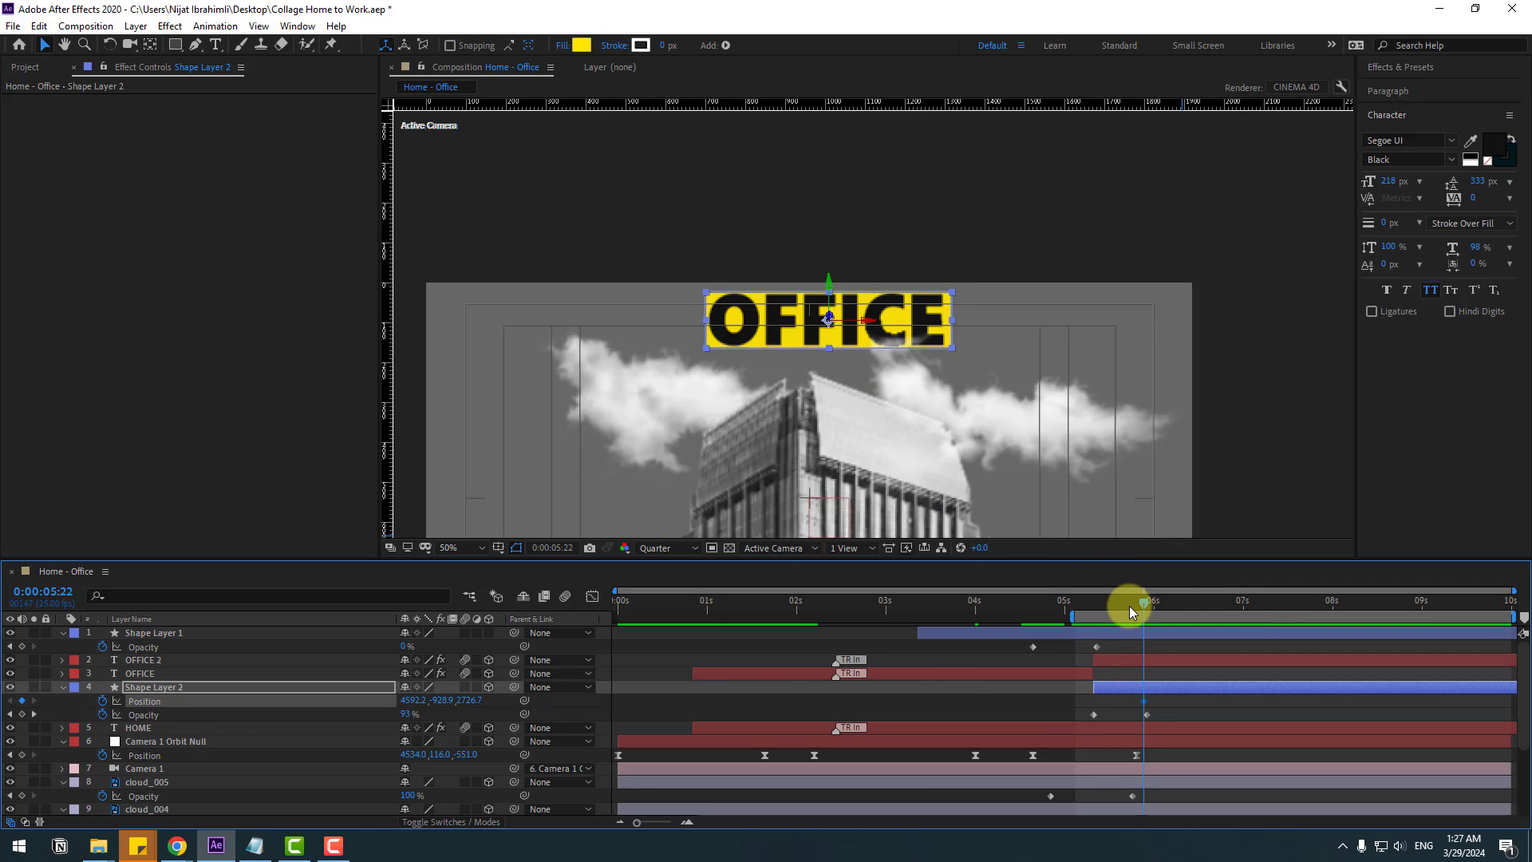
Step: Add an earlier position keyframe with X at 3217.2 for the yellow rectangle and align it with the first opacity keyframe at 0:00:05:08
{"action": "left_click_drag", "start_coordinate": [1129, 606], "coordinate": [1114, 606]}
{"action": "left_click_drag", "start_coordinate": [418, 704], "coordinate": [239, 694]}
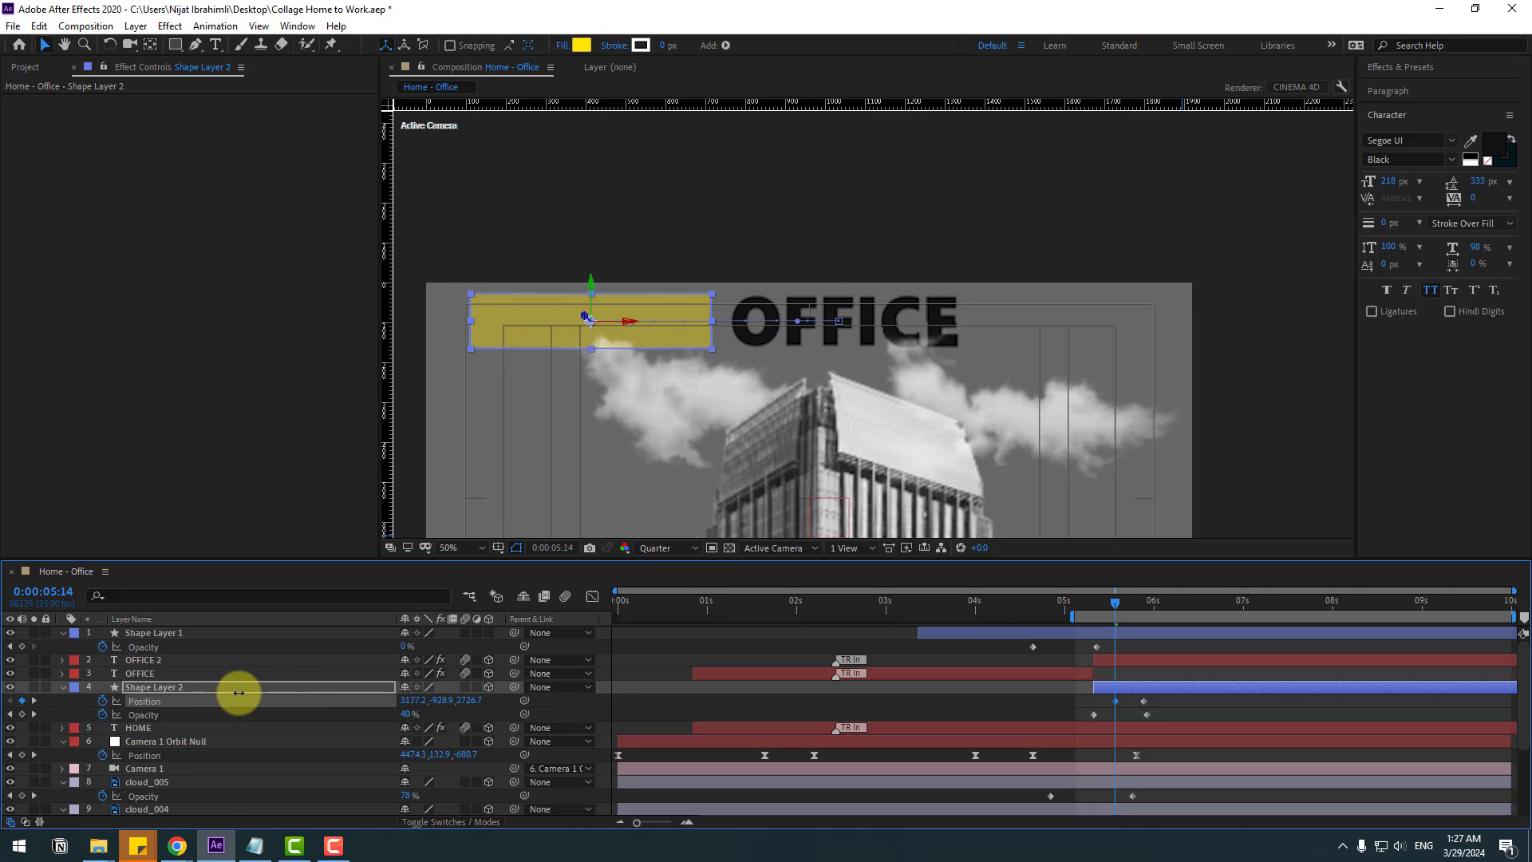
{"action": "left_click_drag", "start_coordinate": [1122, 707], "coordinate": [1101, 702]}
{"action": "left_click_drag", "start_coordinate": [1090, 604], "coordinate": [1138, 616]}
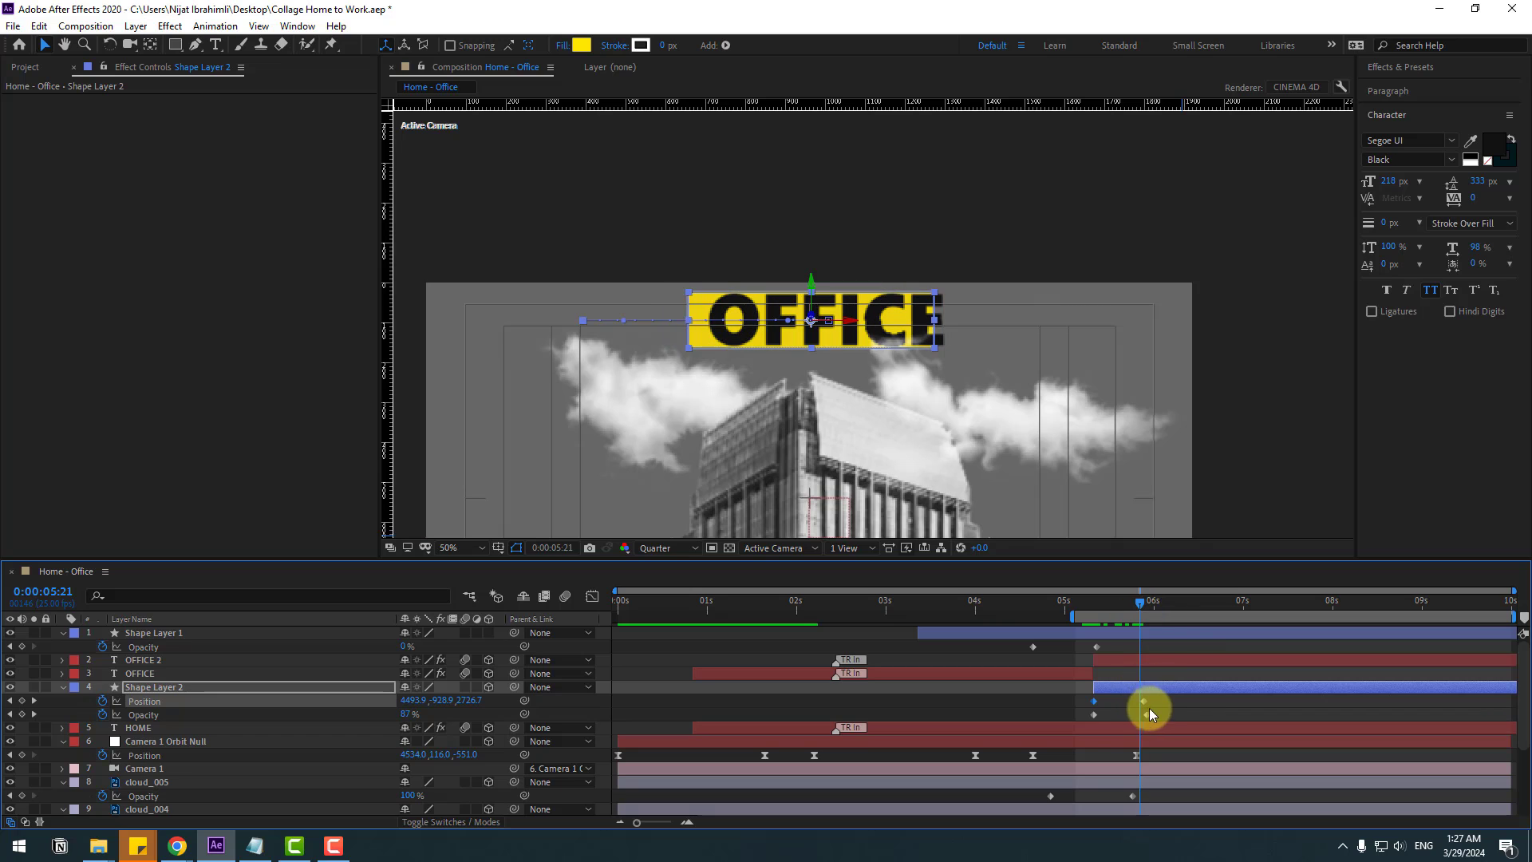
Step: Apply Easy Ease to all of Shape Layer 2's position and opacity keyframes and preview the slide-in
{"action": "left_click_drag", "start_coordinate": [1167, 692], "coordinate": [1133, 723]}
{"action": "right_click", "coordinate": [1093, 716]}
{"action": "mouse_move", "coordinate": [1219, 711]}
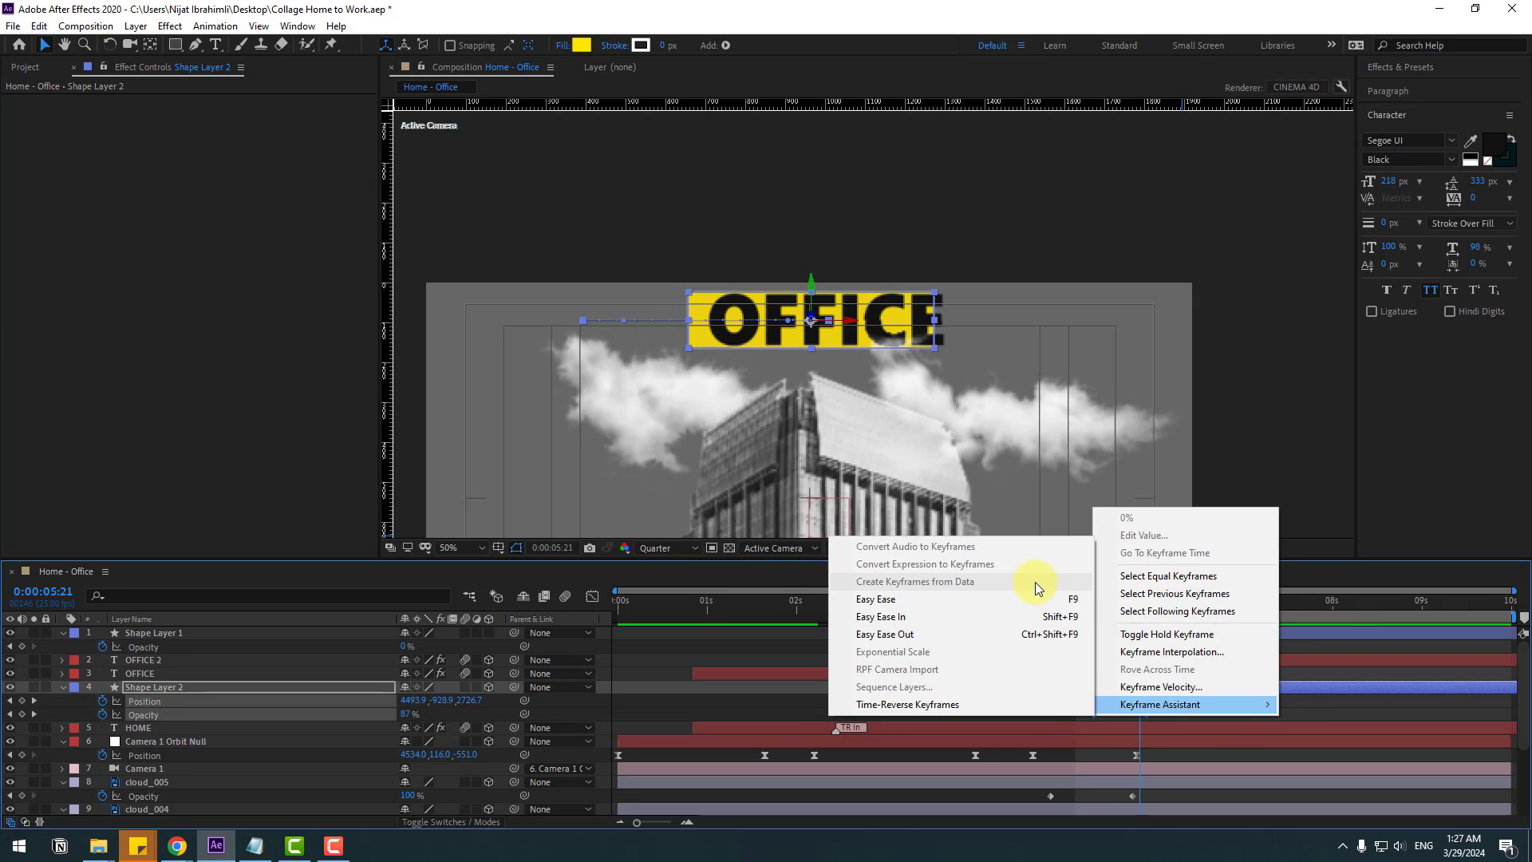
{"action": "left_click", "coordinate": [1010, 596]}
{"action": "key", "text": "space"}
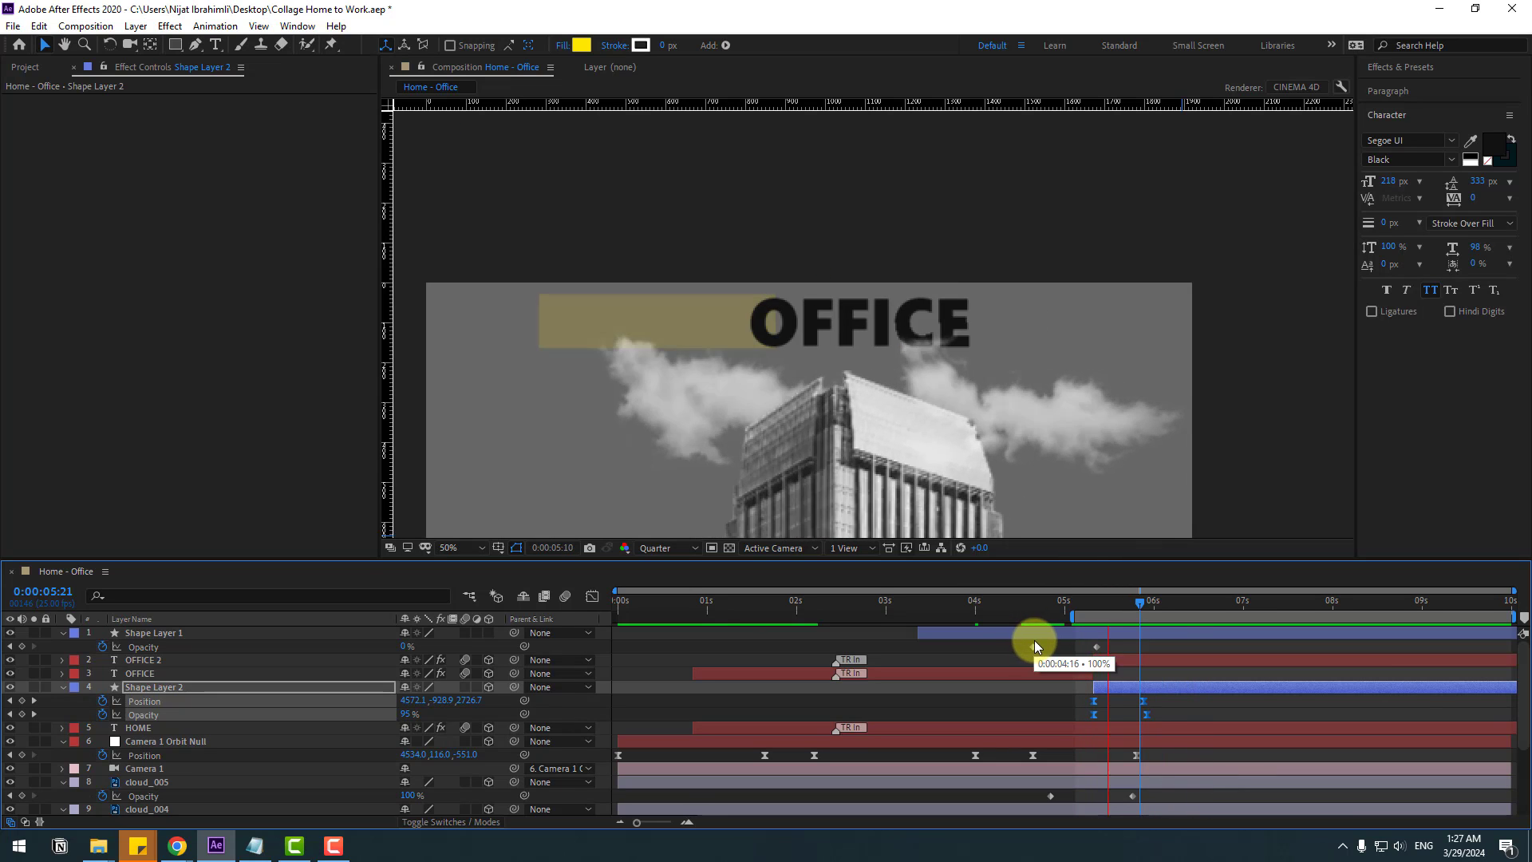
{"action": "key", "text": "space"}
Step: Shift Shape Layer 2 with its keyframes earlier to start at 0:00:05:04 and preview the result
{"action": "left_click", "coordinate": [1079, 602]}
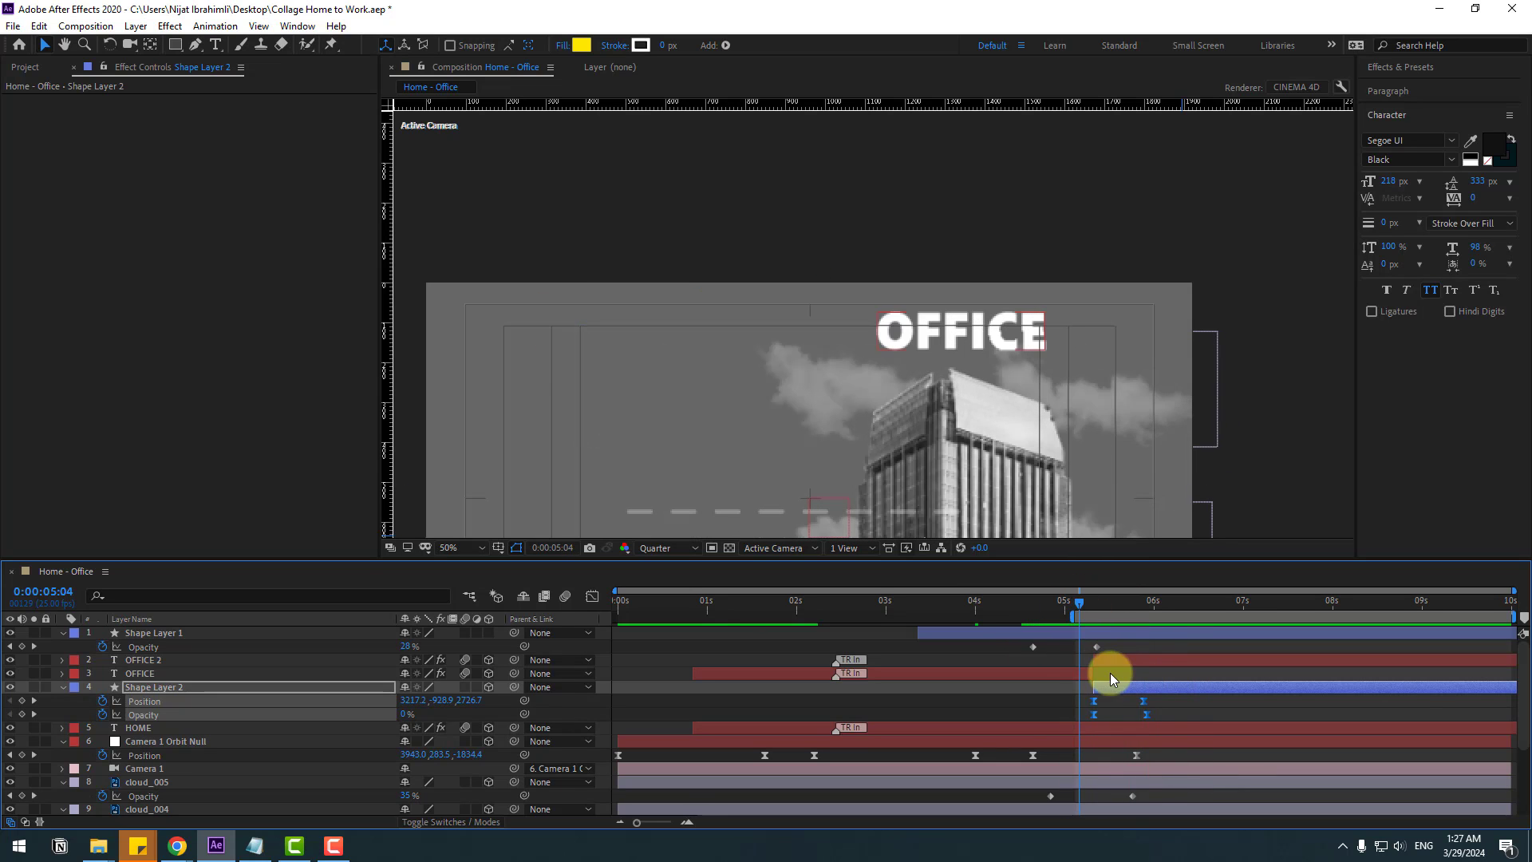
{"action": "left_click_drag", "start_coordinate": [1117, 687], "coordinate": [1098, 695]}
{"action": "key", "text": "space"}
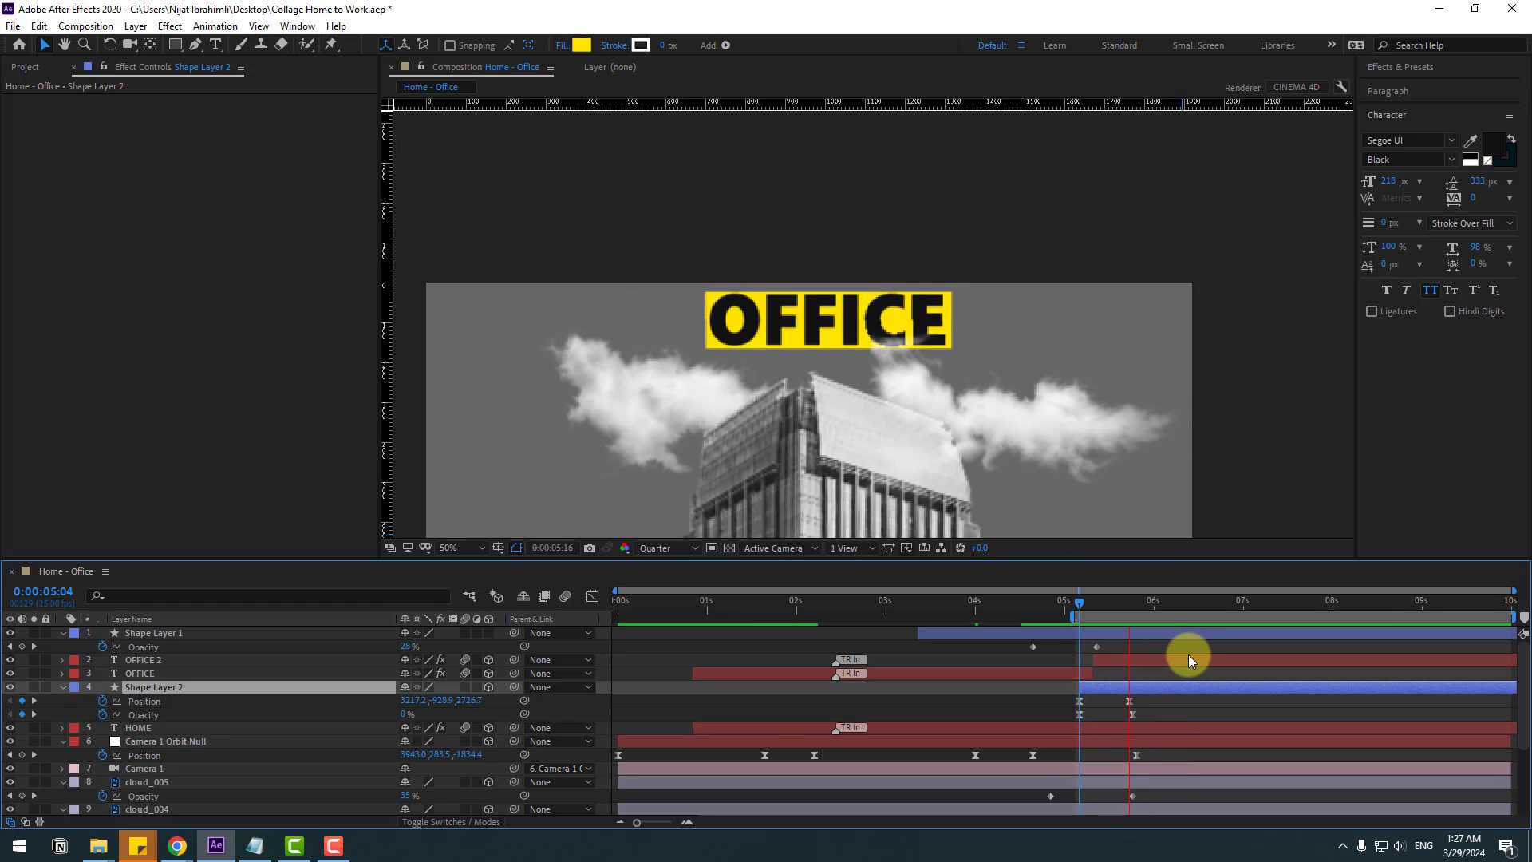
{"action": "key", "text": "space"}
Step: Lengthen the incoming ease of the Camera 1 Orbit Null's last position keyframe in the speed graph, making the final camera move peak earlier
{"action": "left_click", "coordinate": [477, 559]}
{"action": "left_click", "coordinate": [481, 284]}
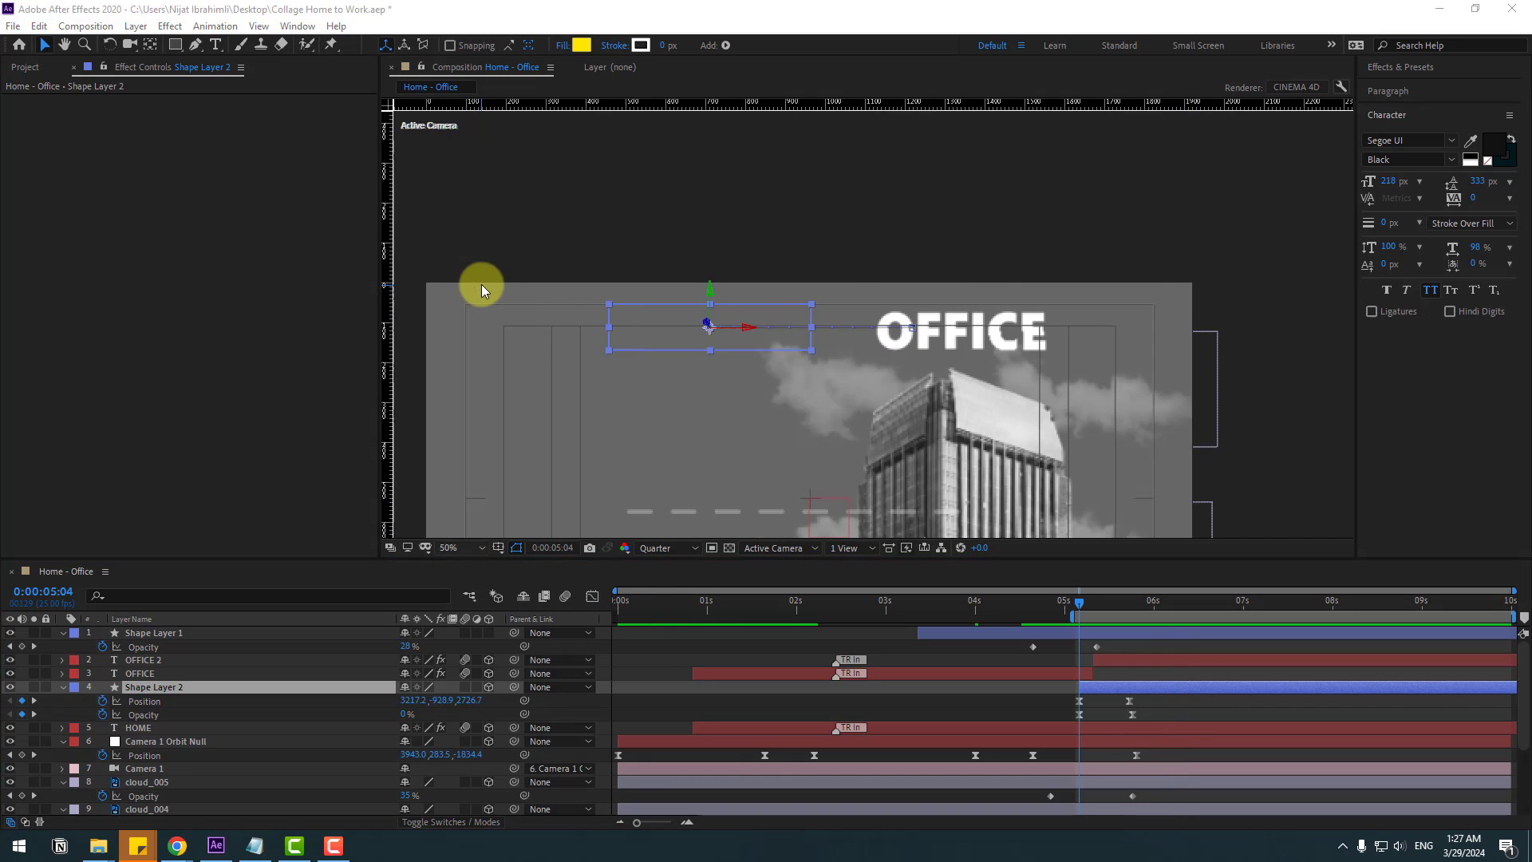
{"action": "key", "text": "space"}
{"action": "key", "text": "space"}
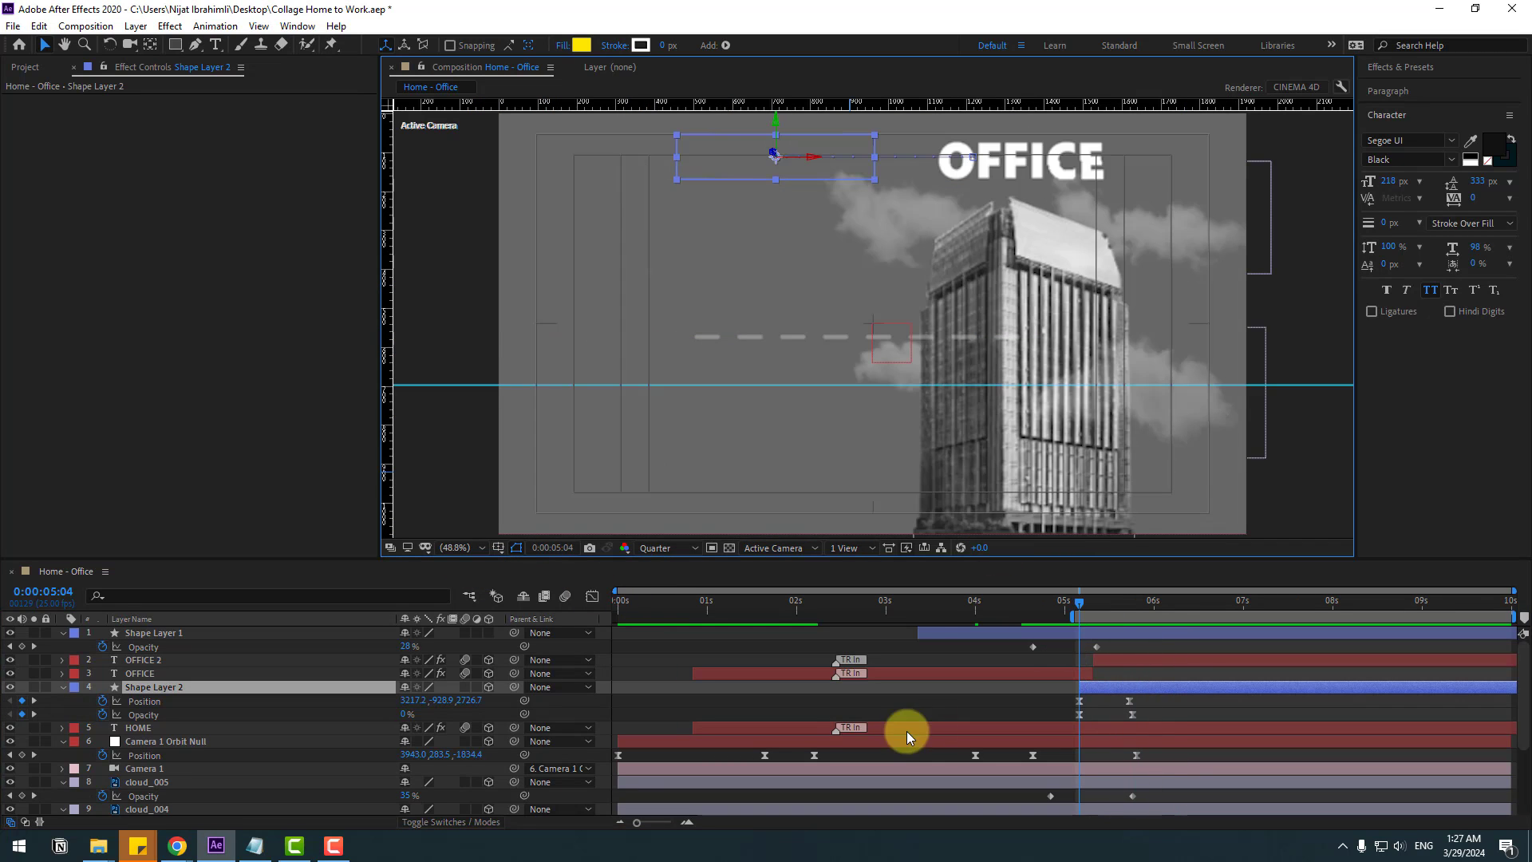
{"action": "left_click", "coordinate": [194, 742]}
{"action": "left_click_drag", "start_coordinate": [1155, 753], "coordinate": [1023, 774]}
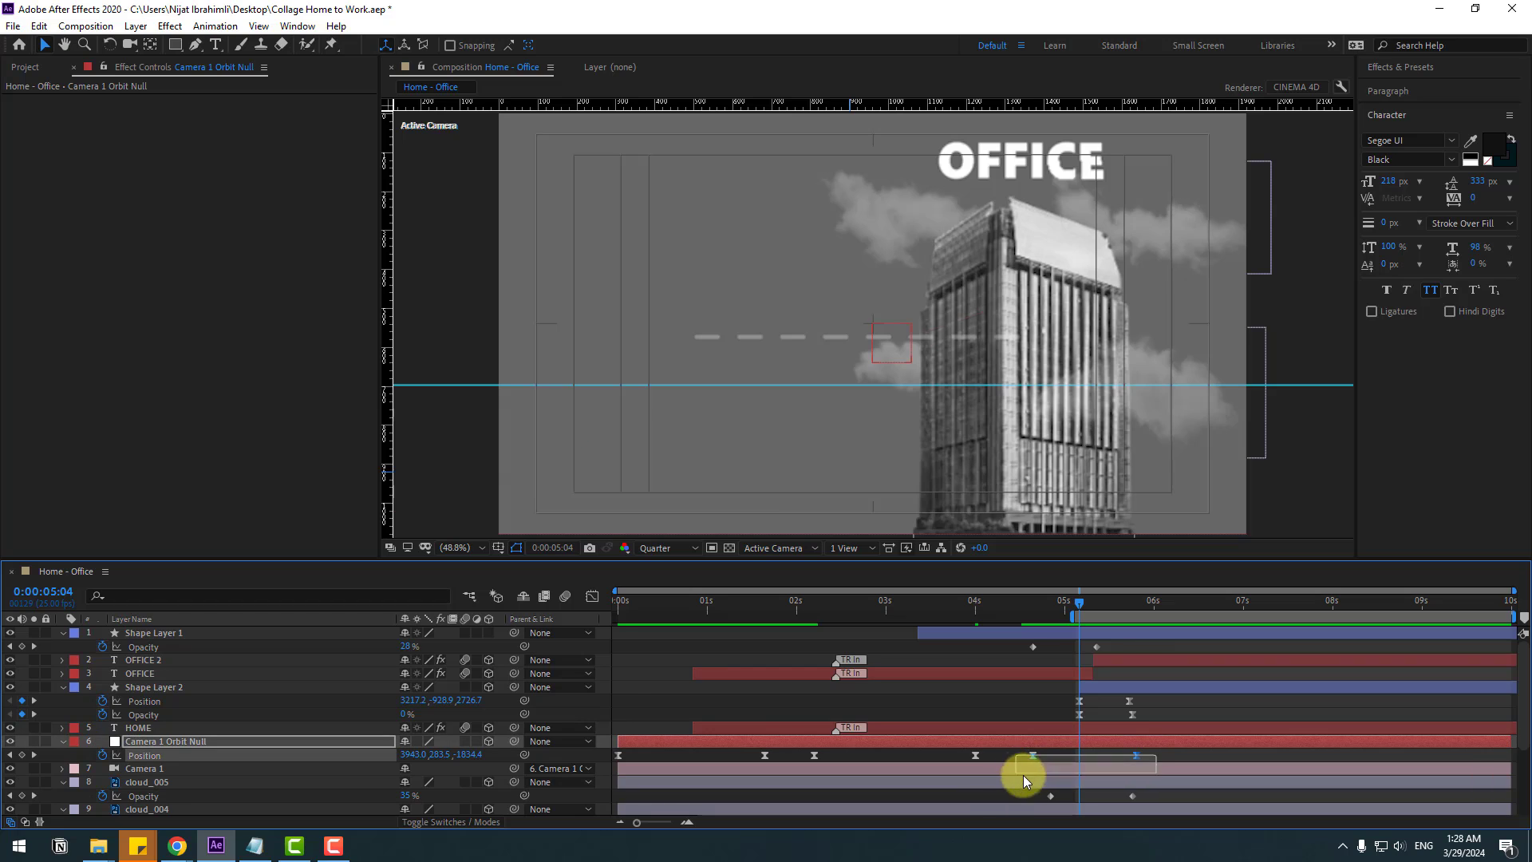
{"action": "left_click", "coordinate": [594, 600]}
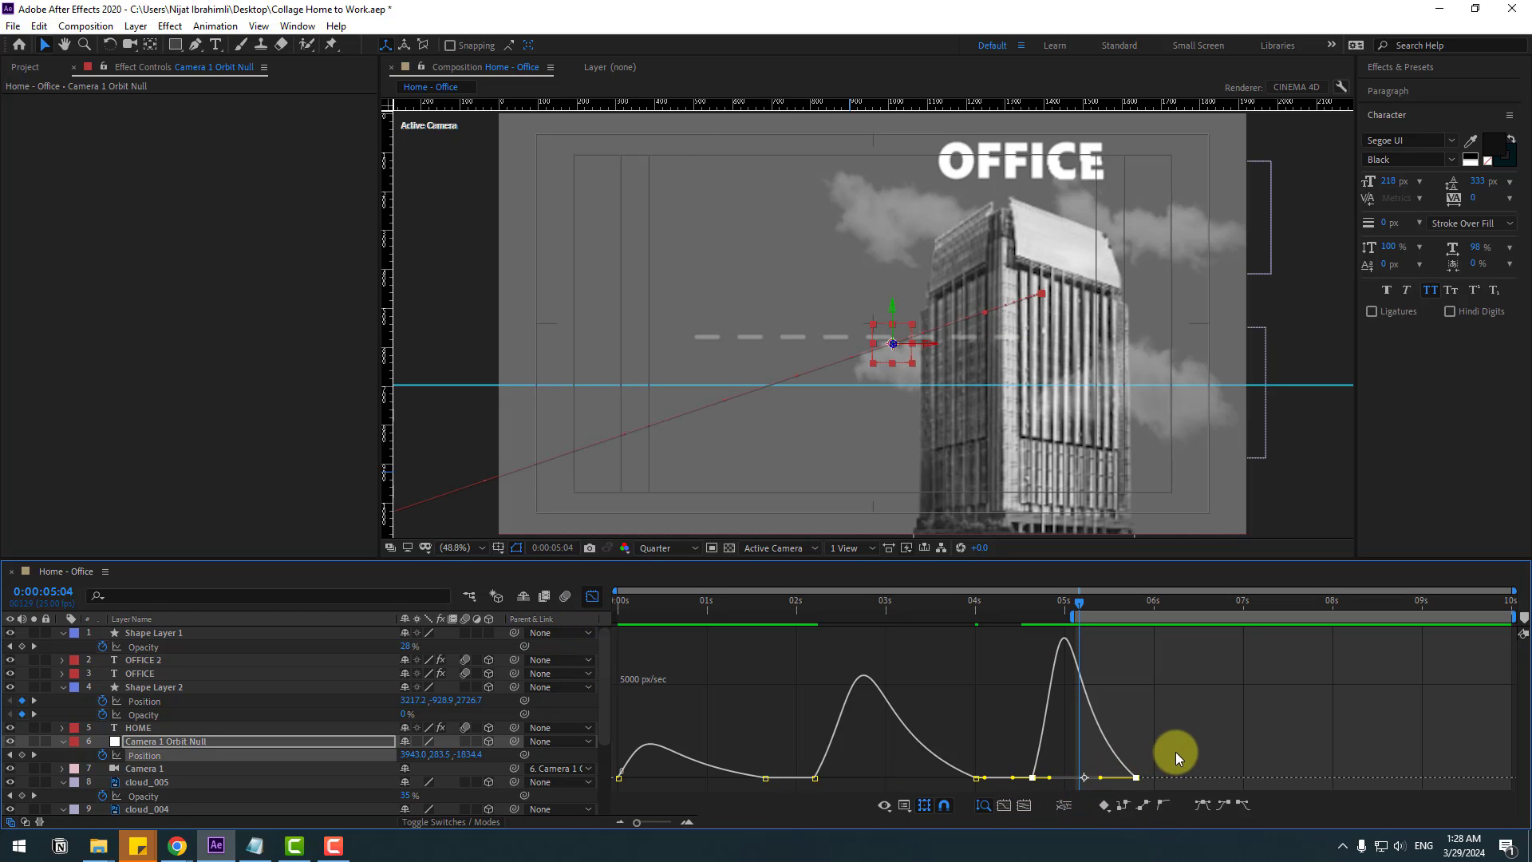
{"action": "left_click_drag", "start_coordinate": [1176, 752], "coordinate": [1085, 779]}
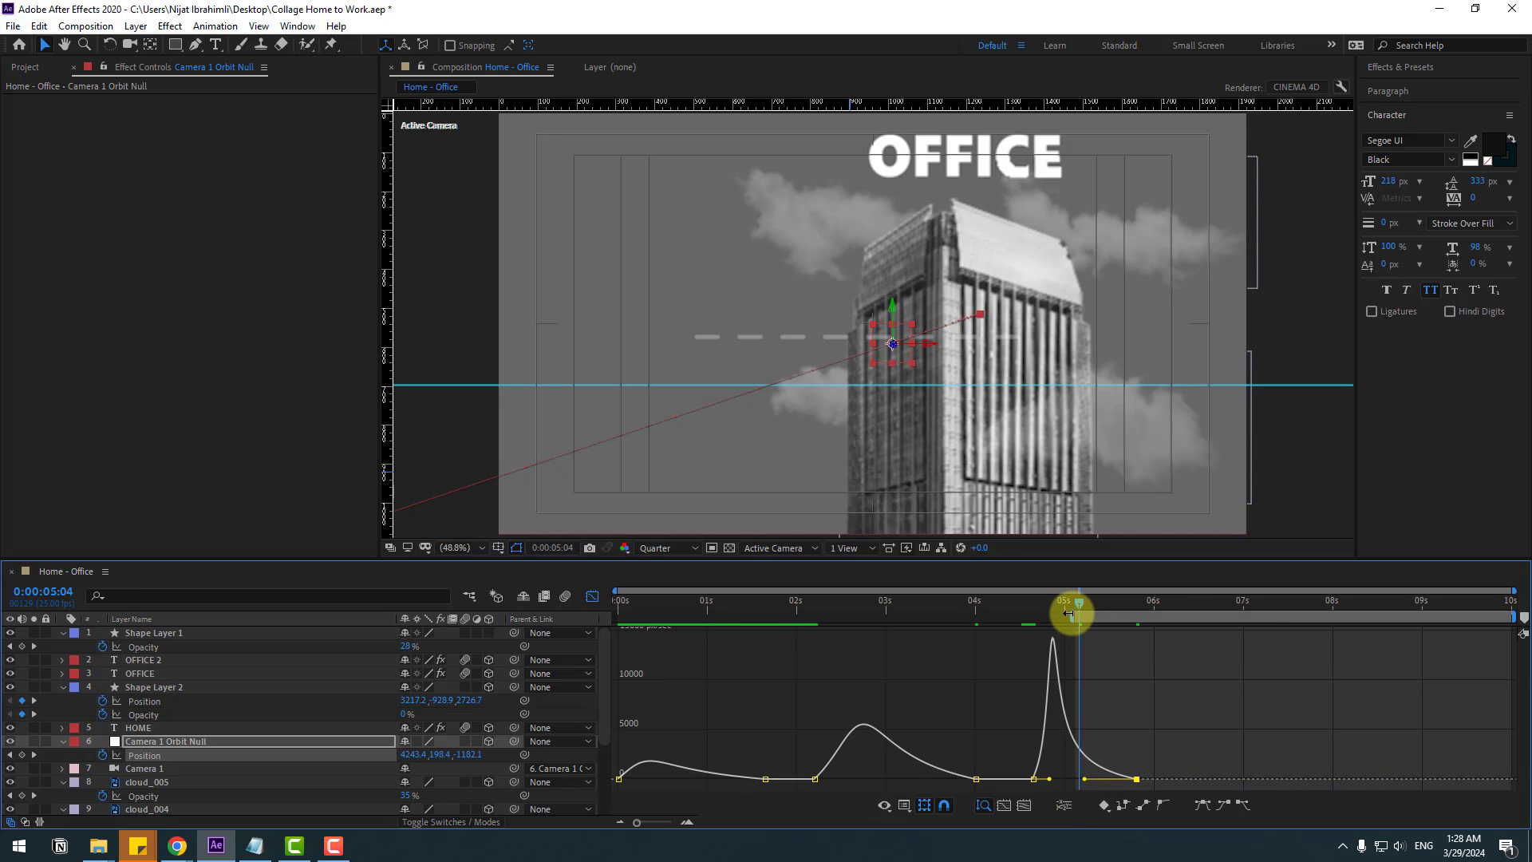
Step: Extend the work area back before 4 seconds, move the null's last position keyframe to about 0:00:06:10 and preview the camera move
{"action": "left_click_drag", "start_coordinate": [1069, 613], "coordinate": [948, 616]}
{"action": "left_click", "coordinate": [590, 601]}
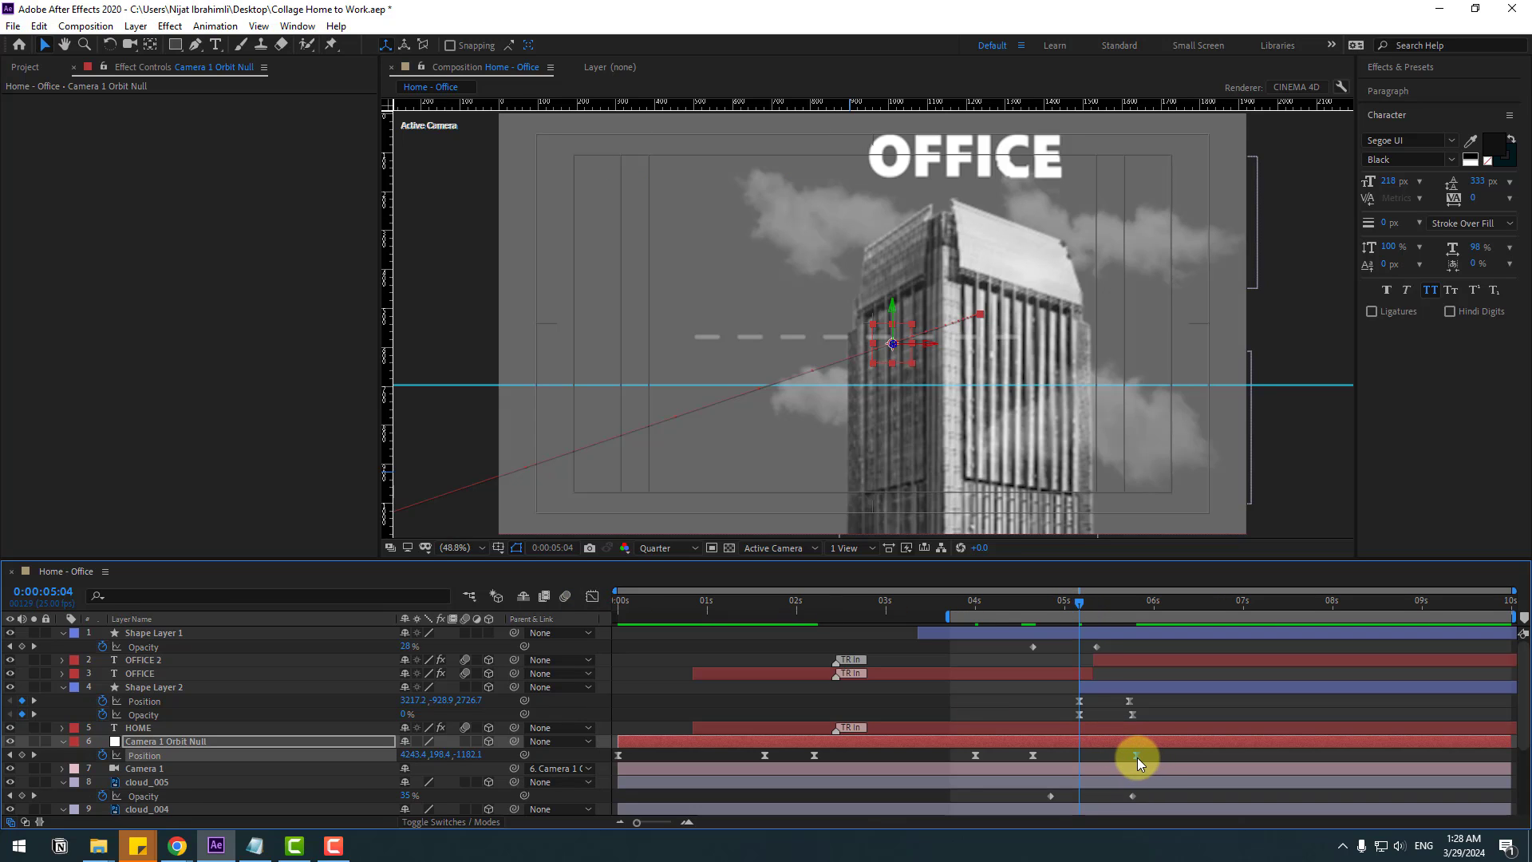
{"action": "left_click_drag", "start_coordinate": [1137, 756], "coordinate": [1189, 754]}
{"action": "key", "text": "space"}
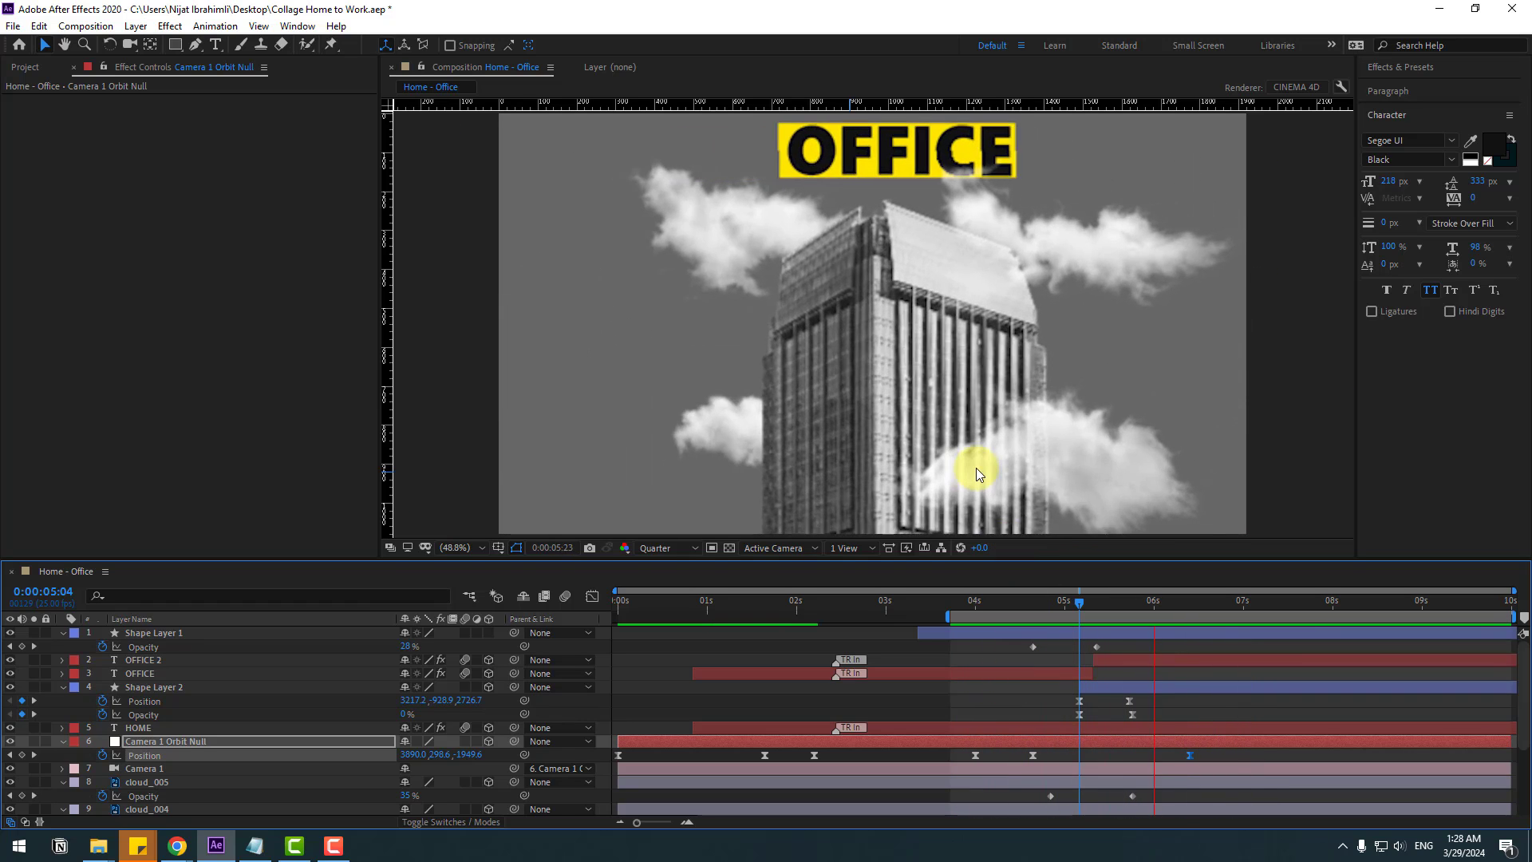
{"action": "scroll", "coordinate": [990, 460], "scroll_direction": "down", "scroll_amount": 2}
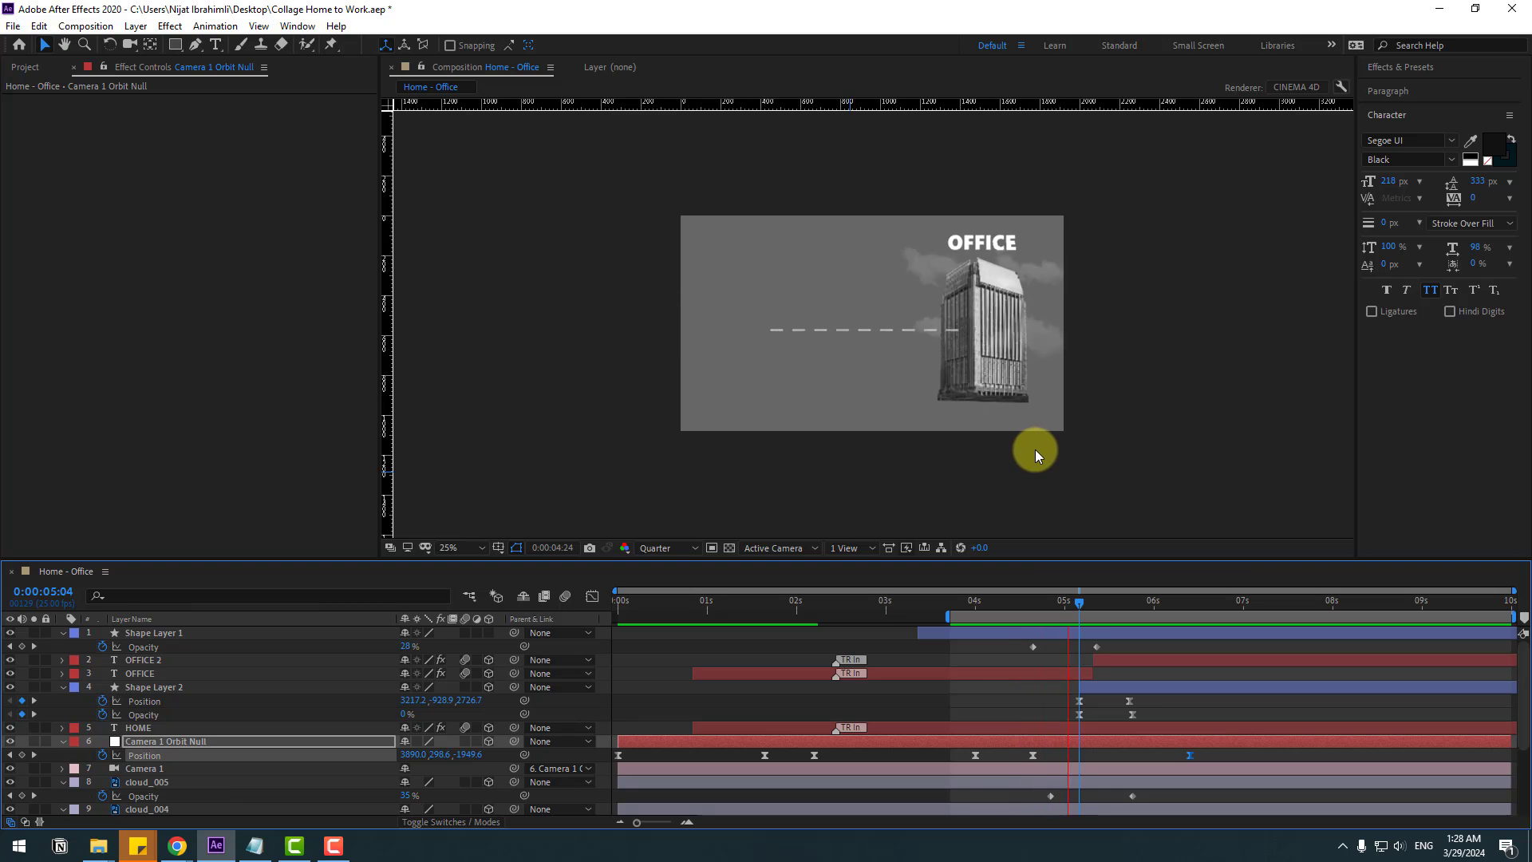
Step: Shorten the outgoing ease at the start of the final camera move in the null's speed graph and review the motion up to 0:00:06:06
{"action": "left_click", "coordinate": [1082, 599]}
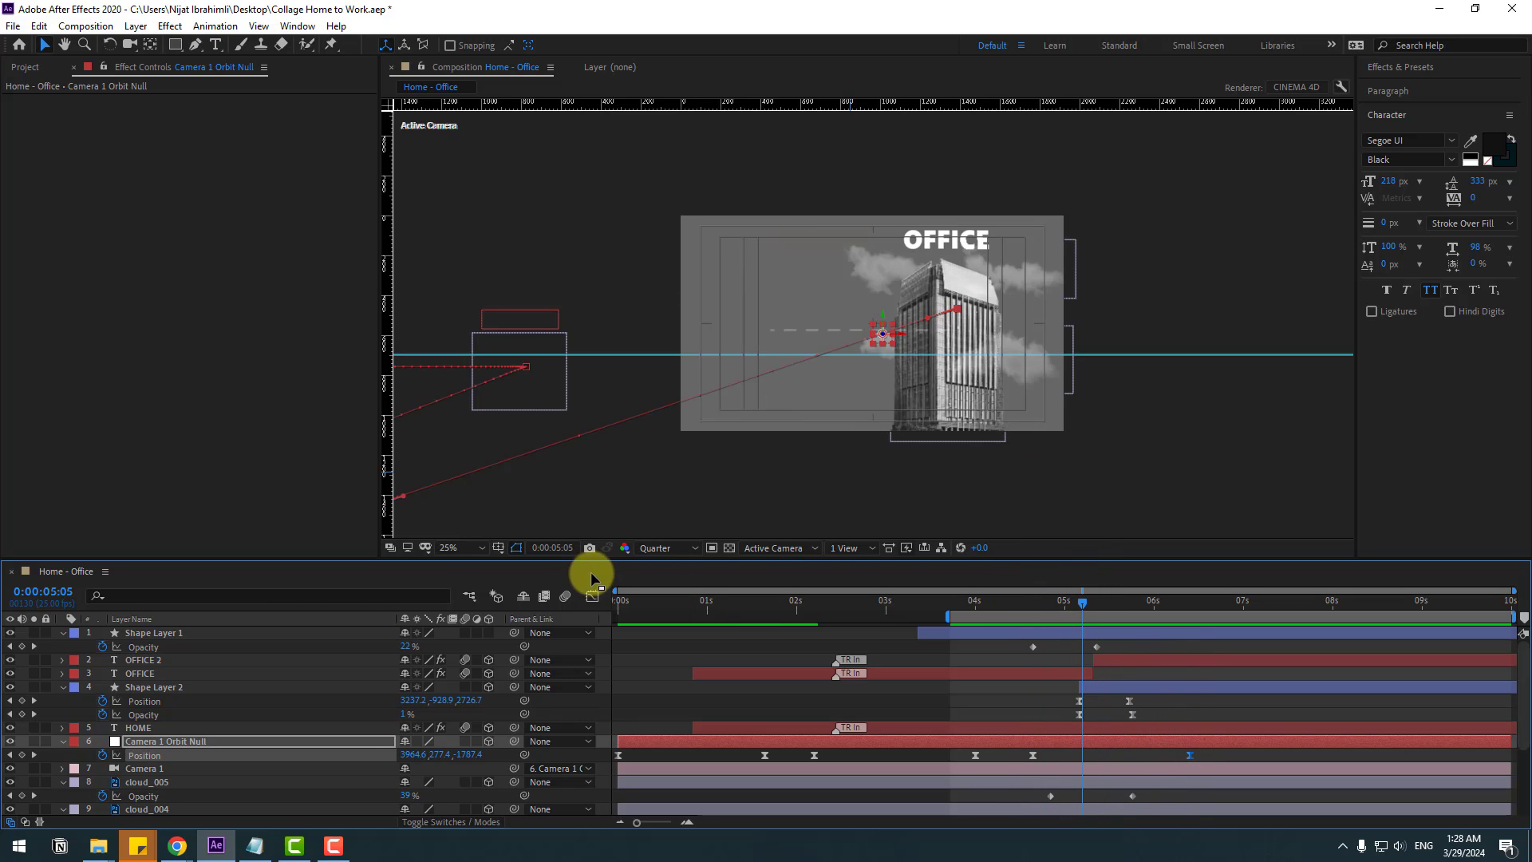
{"action": "left_click", "coordinate": [592, 596]}
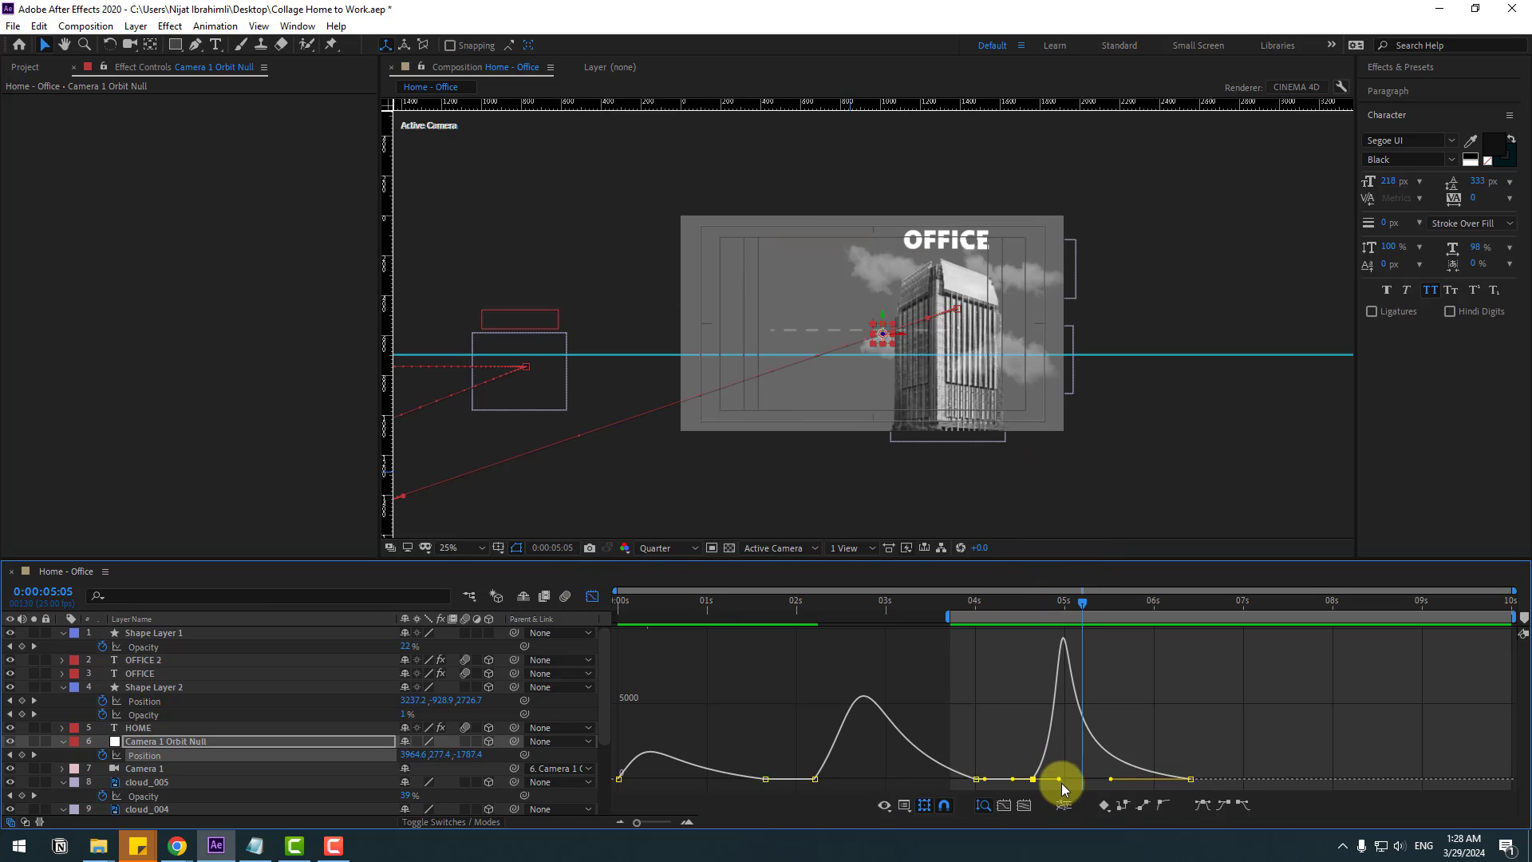
{"action": "left_click_drag", "start_coordinate": [1058, 779], "coordinate": [1044, 780]}
{"action": "key", "text": "space"}
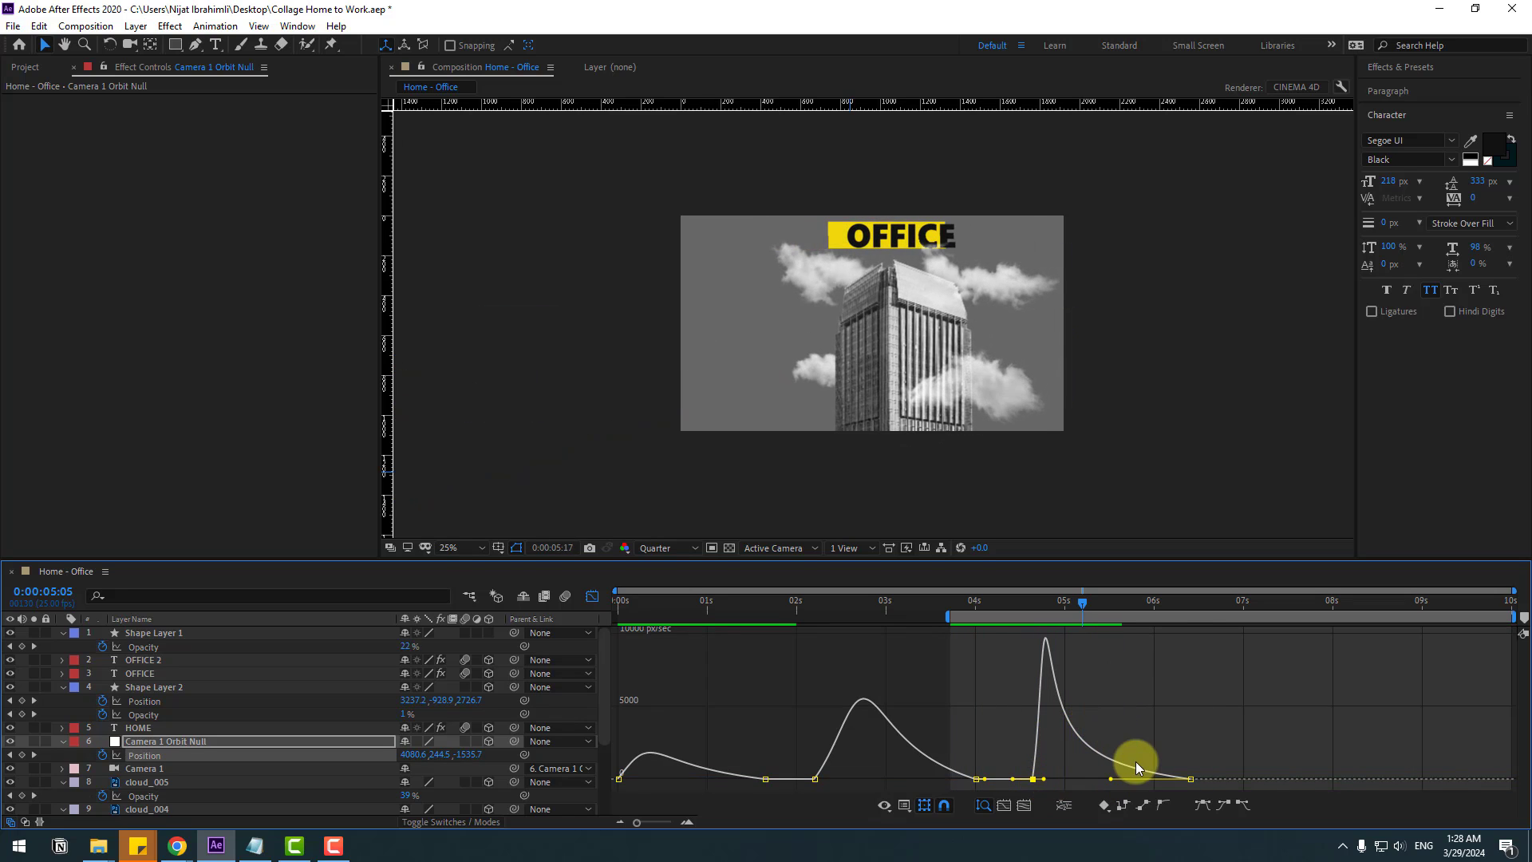
{"action": "left_click", "coordinate": [498, 600]}
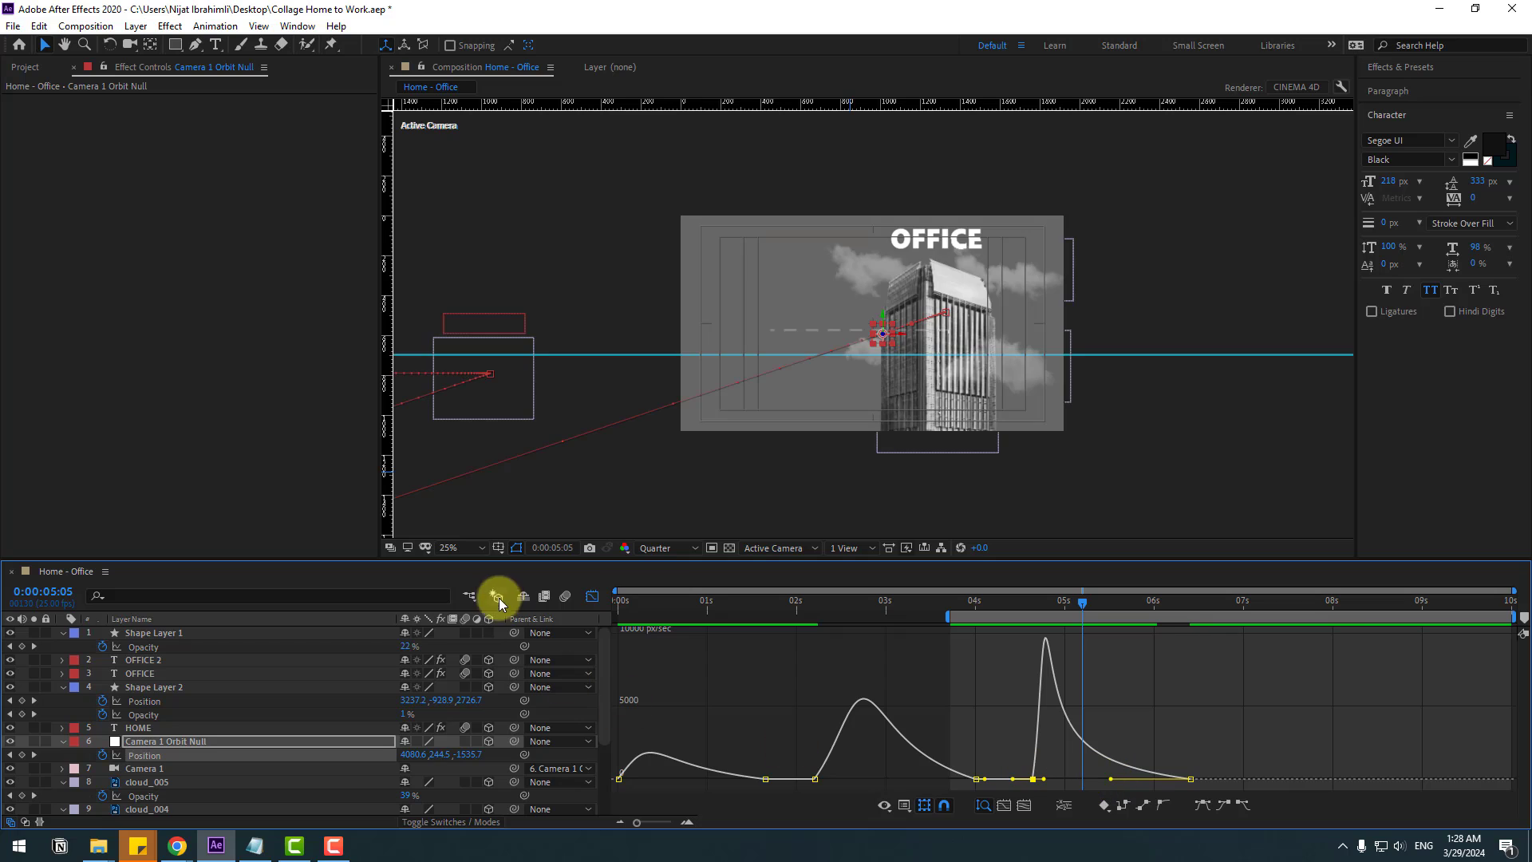
{"action": "left_click", "coordinate": [592, 599]}
{"action": "left_click_drag", "start_coordinate": [1053, 602], "coordinate": [1176, 608]}
{"action": "scroll", "coordinate": [209, 734], "scroll_direction": "down", "scroll_amount": 3}
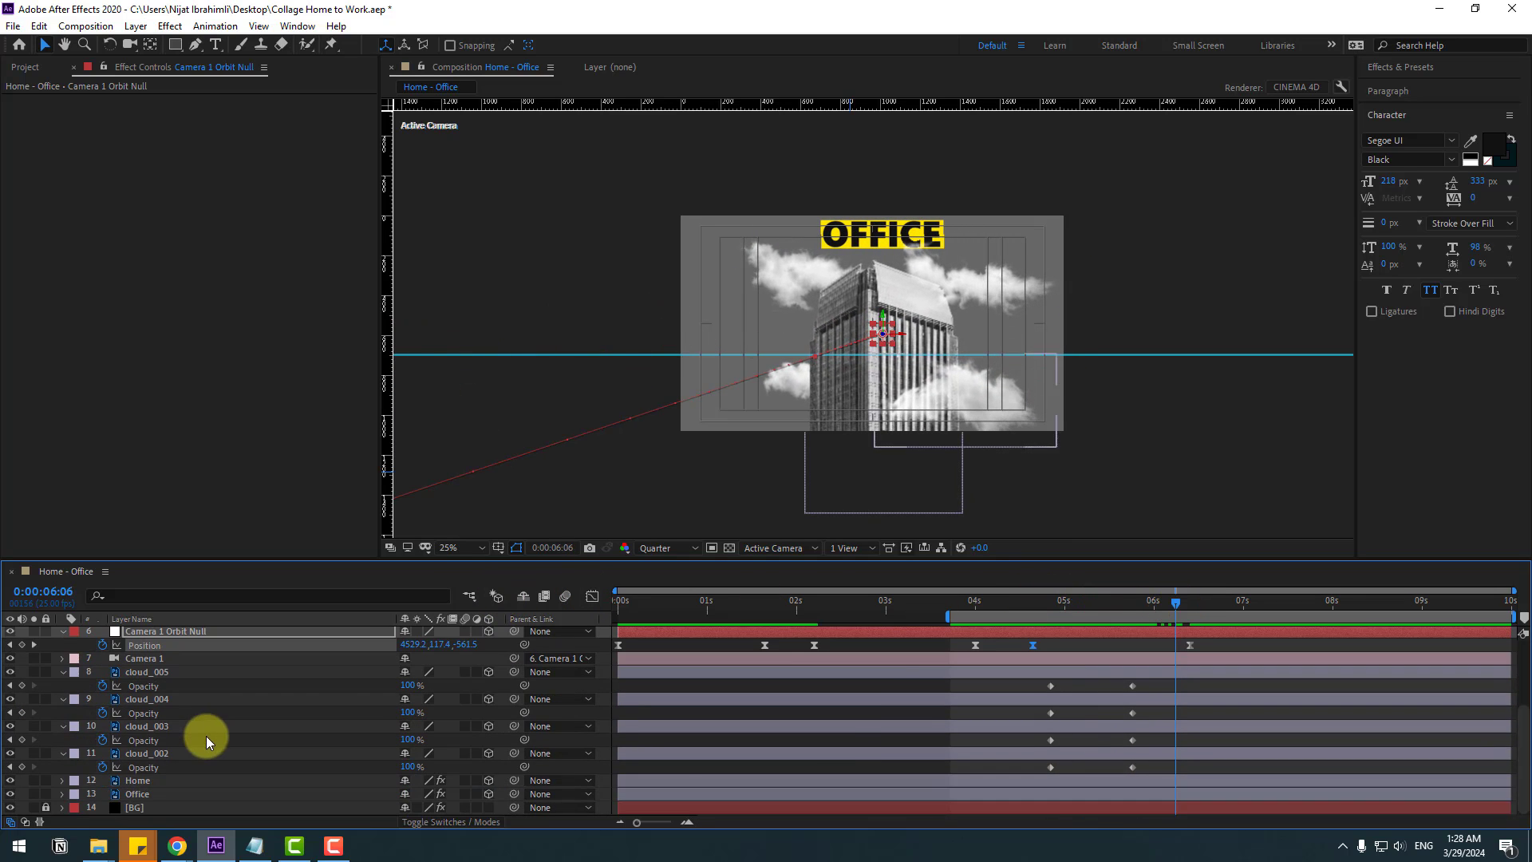
Step: Shift the opacity keyframes of all four cloud layers later and stagger them, with cloud_005 starting at 0:00:05:12
{"action": "left_click_drag", "start_coordinate": [1135, 683], "coordinate": [1047, 770]}
{"action": "left_click_drag", "start_coordinate": [1050, 612], "coordinate": [1104, 609]}
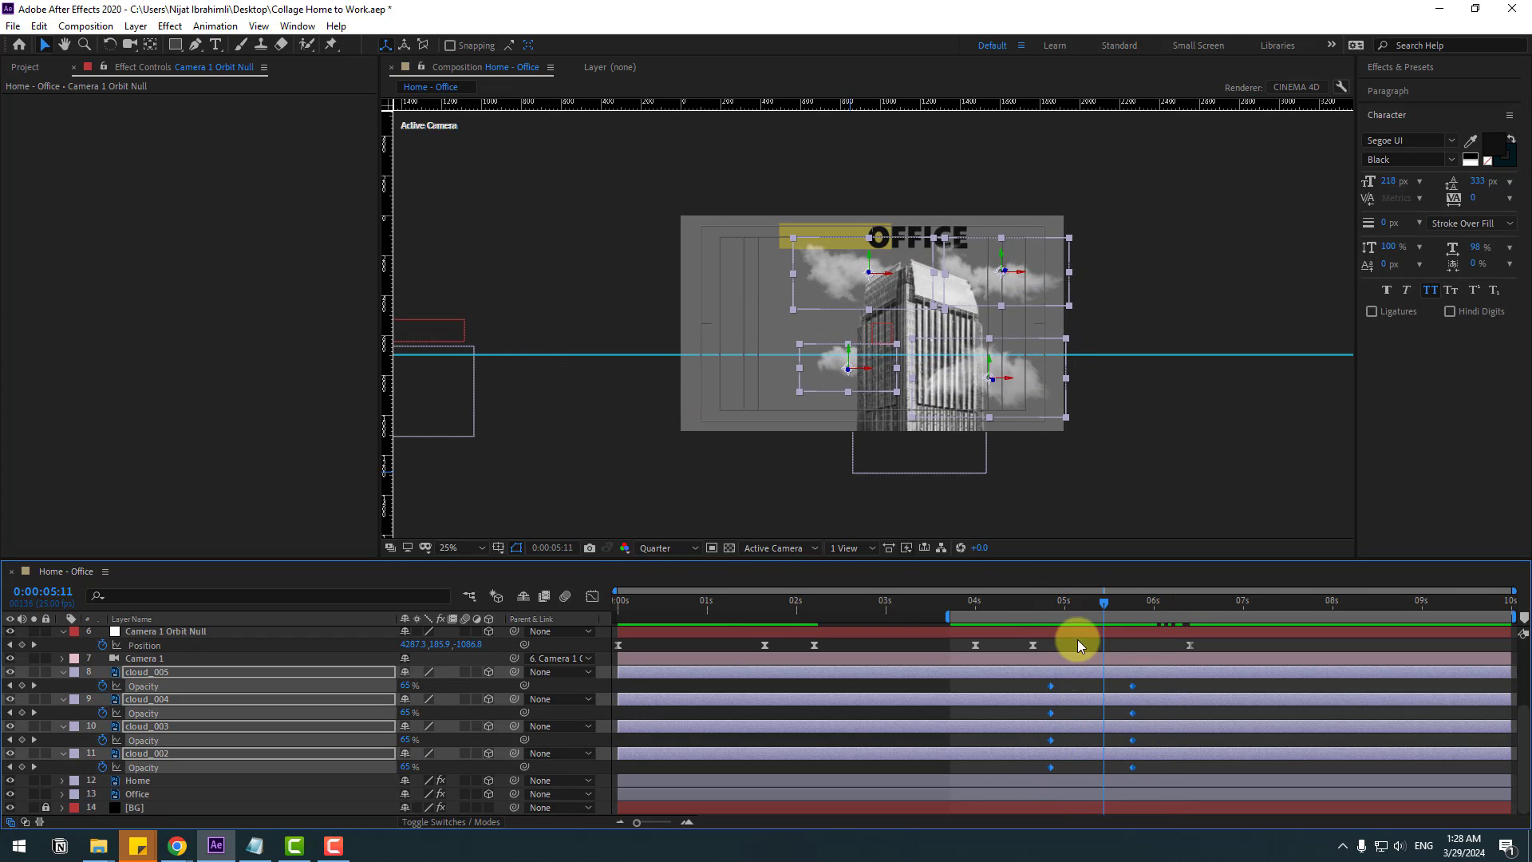
{"action": "left_click_drag", "start_coordinate": [1051, 687], "coordinate": [1093, 688]}
{"action": "left_click", "coordinate": [1171, 685]}
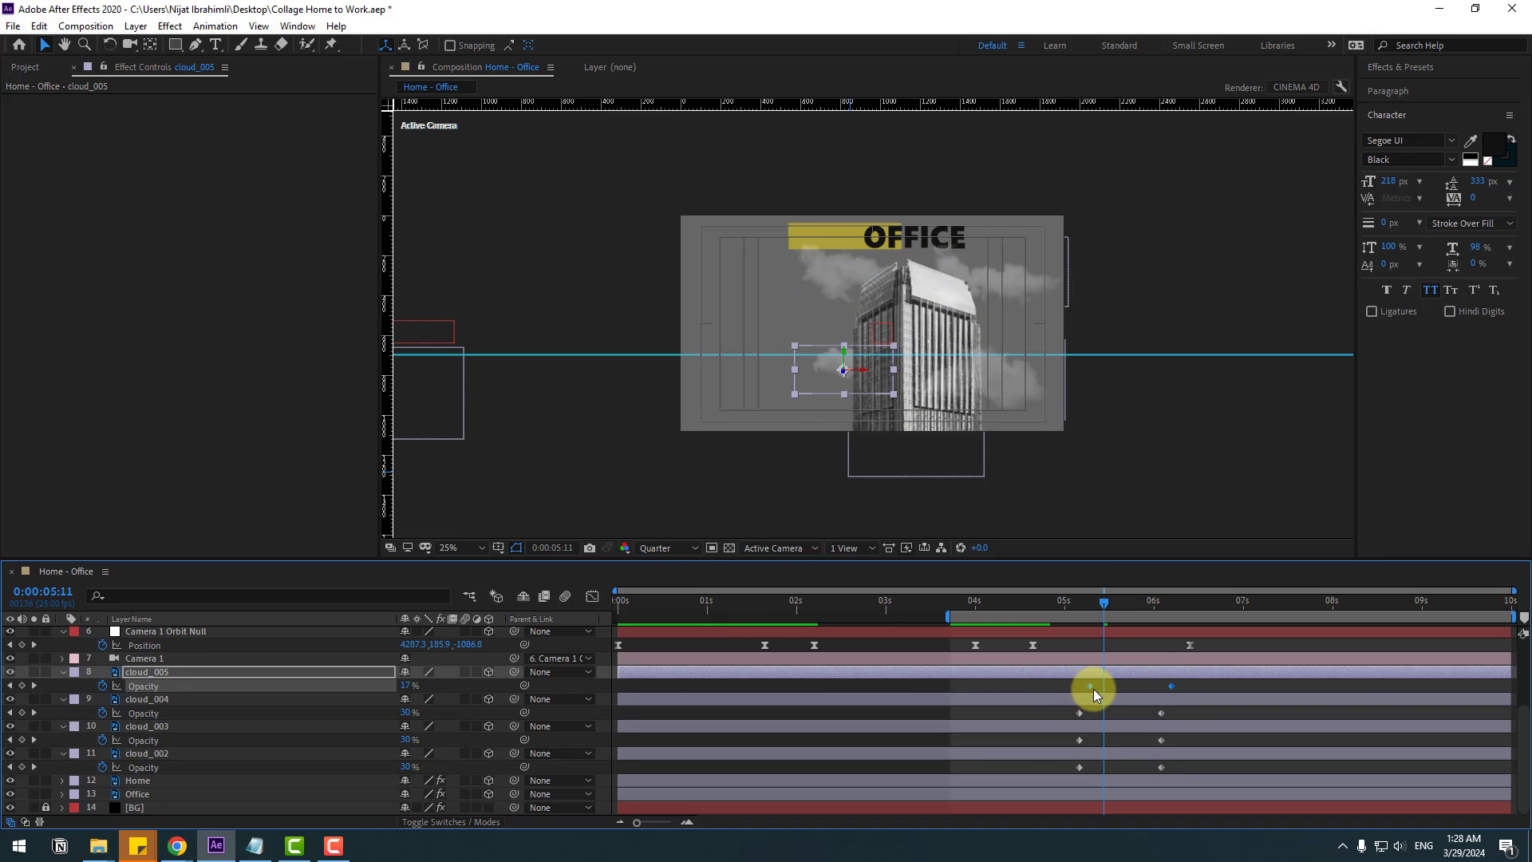
{"action": "left_click", "coordinate": [1162, 740]}
{"action": "left_click_drag", "start_coordinate": [1111, 741], "coordinate": [1089, 768]}
{"action": "left_click", "coordinate": [1170, 768]}
{"action": "mouse_move", "coordinate": [1093, 604]}
{"action": "left_mouse_down"}
{"action": "mouse_move", "coordinate": [1050, 605]}
{"action": "mouse_move", "coordinate": [1205, 615]}
{"action": "mouse_move", "coordinate": [1112, 624]}
{"action": "left_mouse_up"}
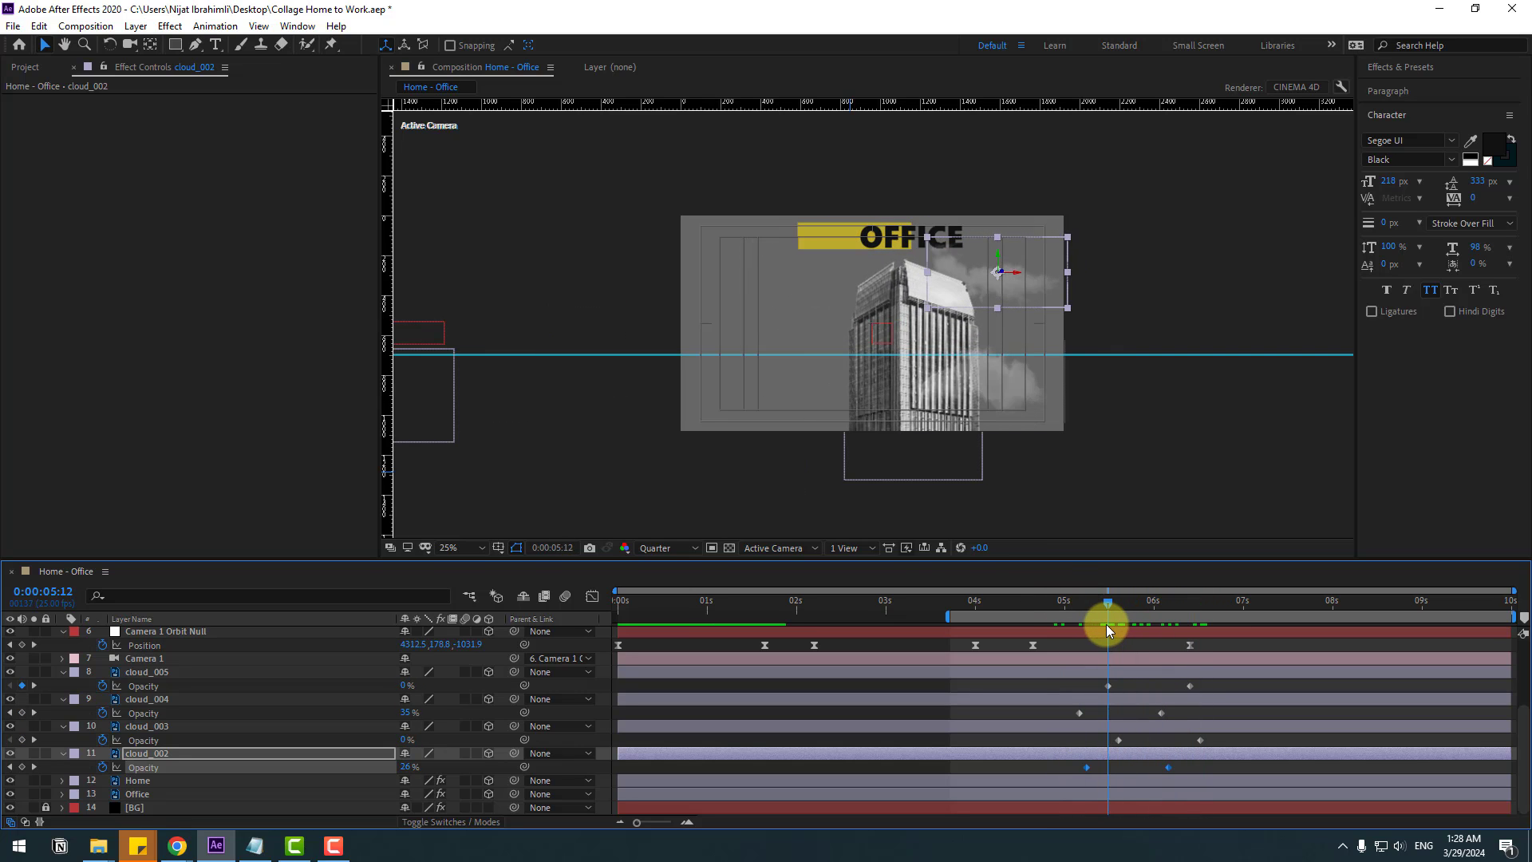
Step: Move cloud_003's opacity keyframes earlier to start at about 0:00:05:00 and preview the staggered cloud fade-in
{"action": "left_click_drag", "start_coordinate": [1118, 741], "coordinate": [1066, 743]}
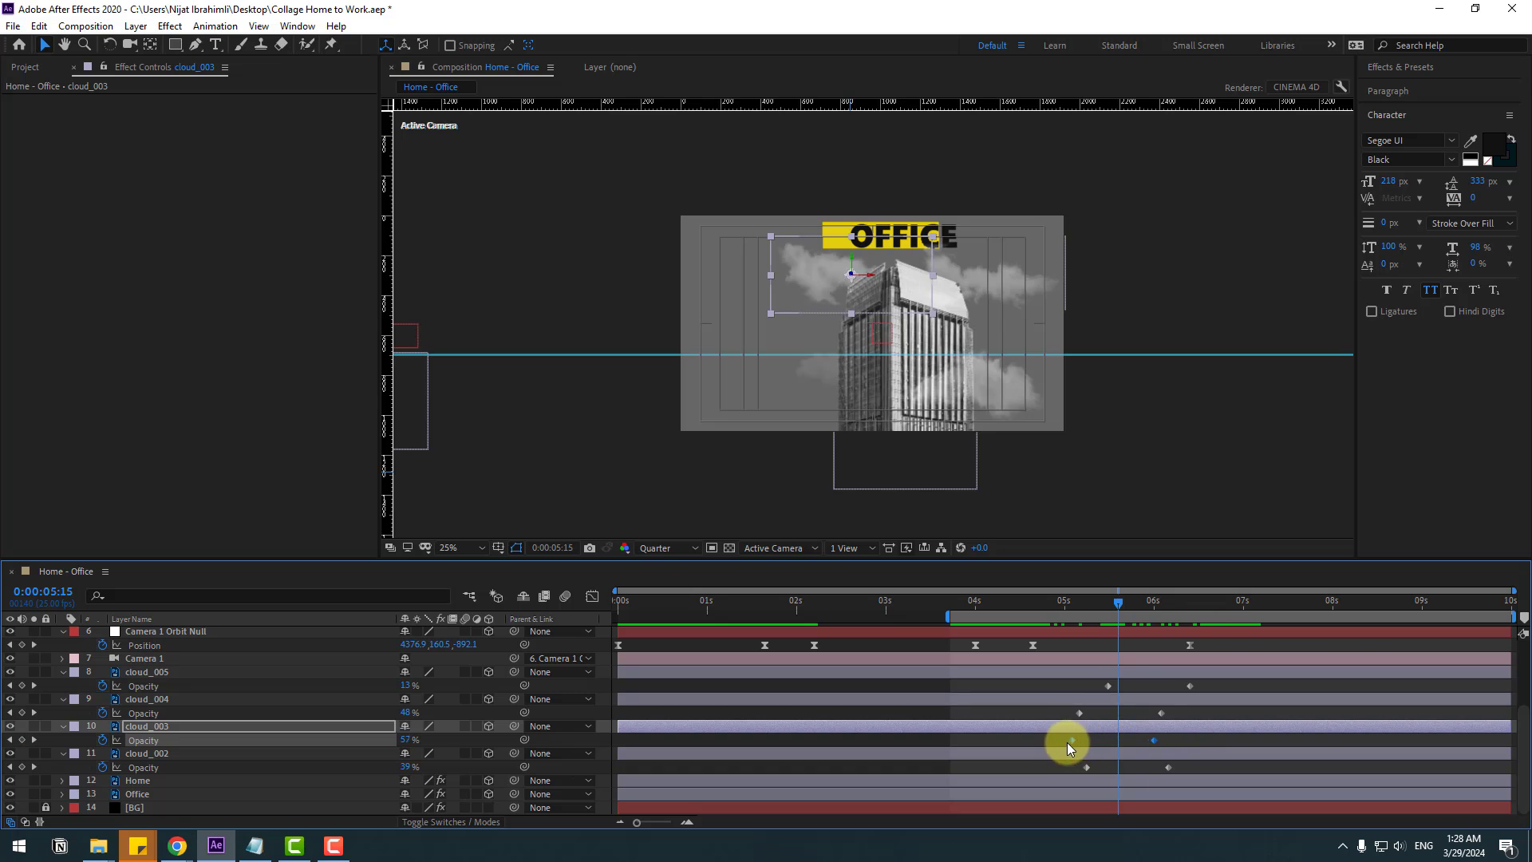
{"action": "left_click", "coordinate": [1058, 604]}
{"action": "key", "text": "space"}
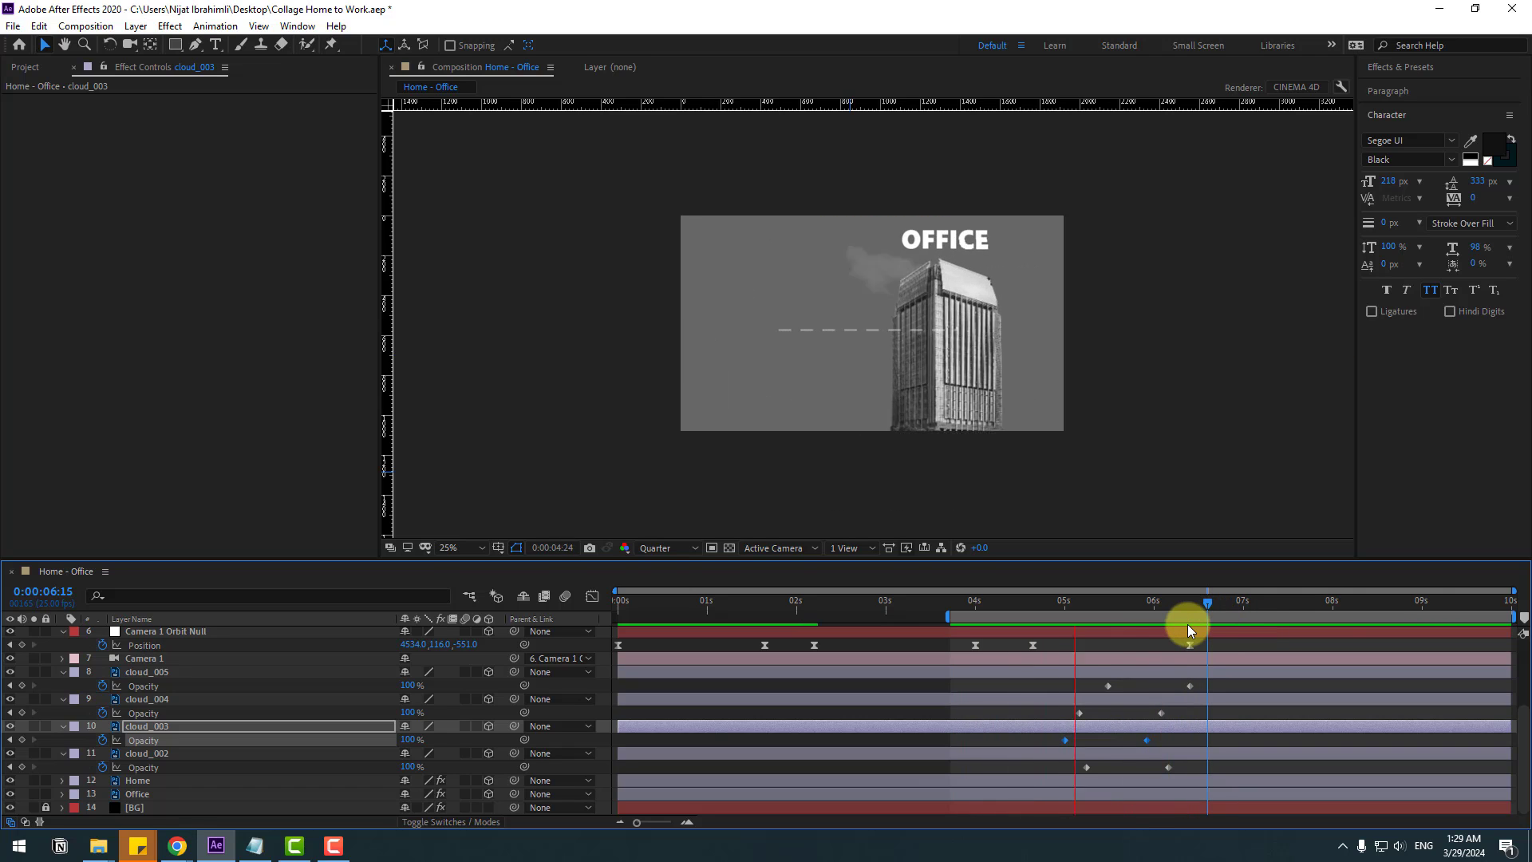
{"action": "key", "text": "space"}
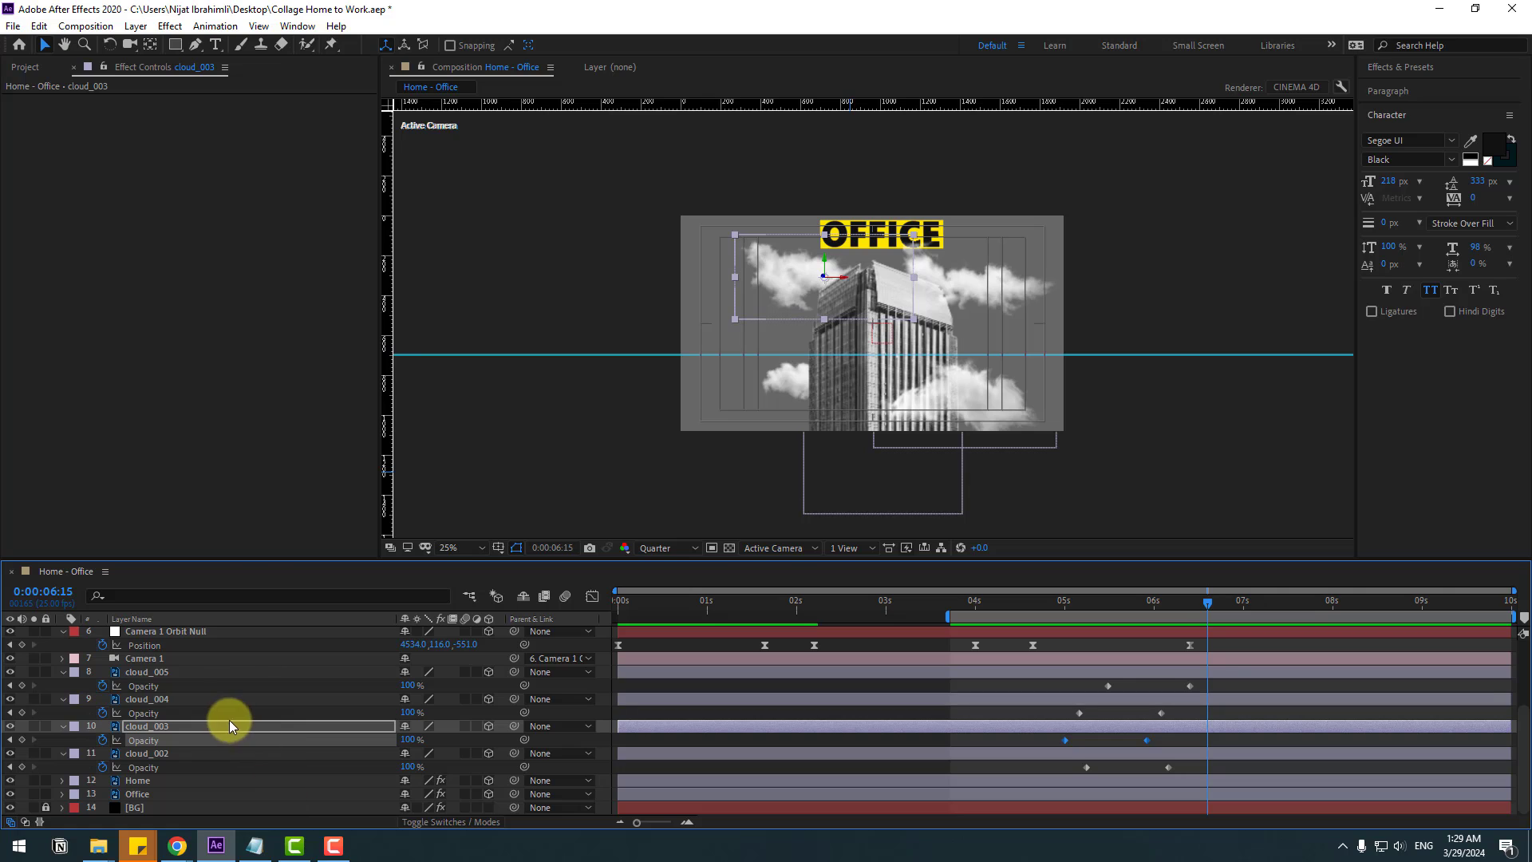
Step: Lengthen the outgoing ease at the start of the Camera 1 Orbit Null's final move in the speed graph and preview it
{"action": "left_click", "coordinate": [343, 632]}
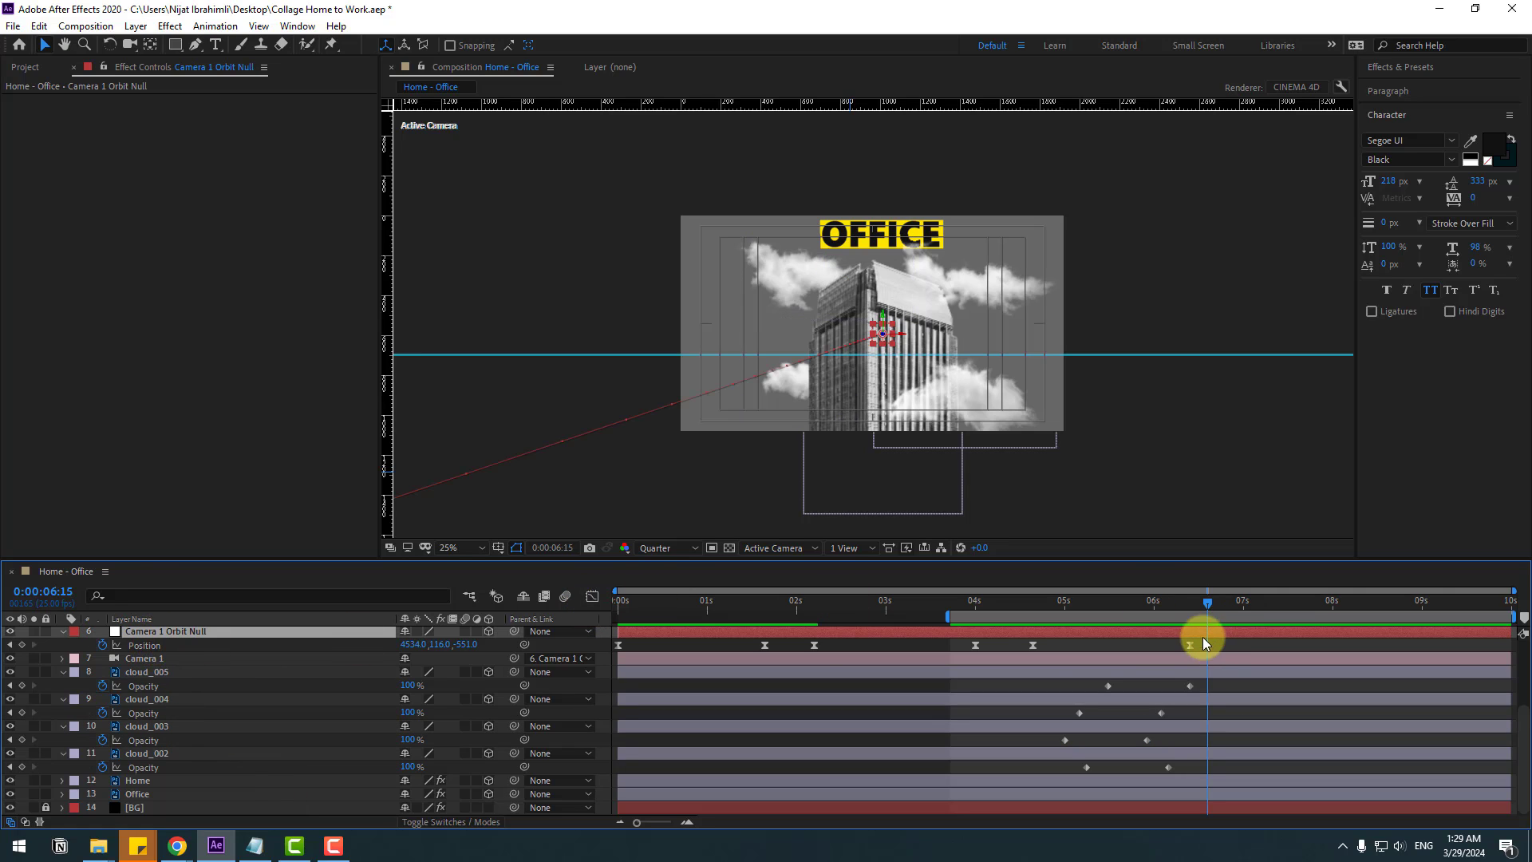
{"action": "left_click_drag", "start_coordinate": [1204, 638], "coordinate": [1026, 659]}
{"action": "left_click", "coordinate": [593, 598]}
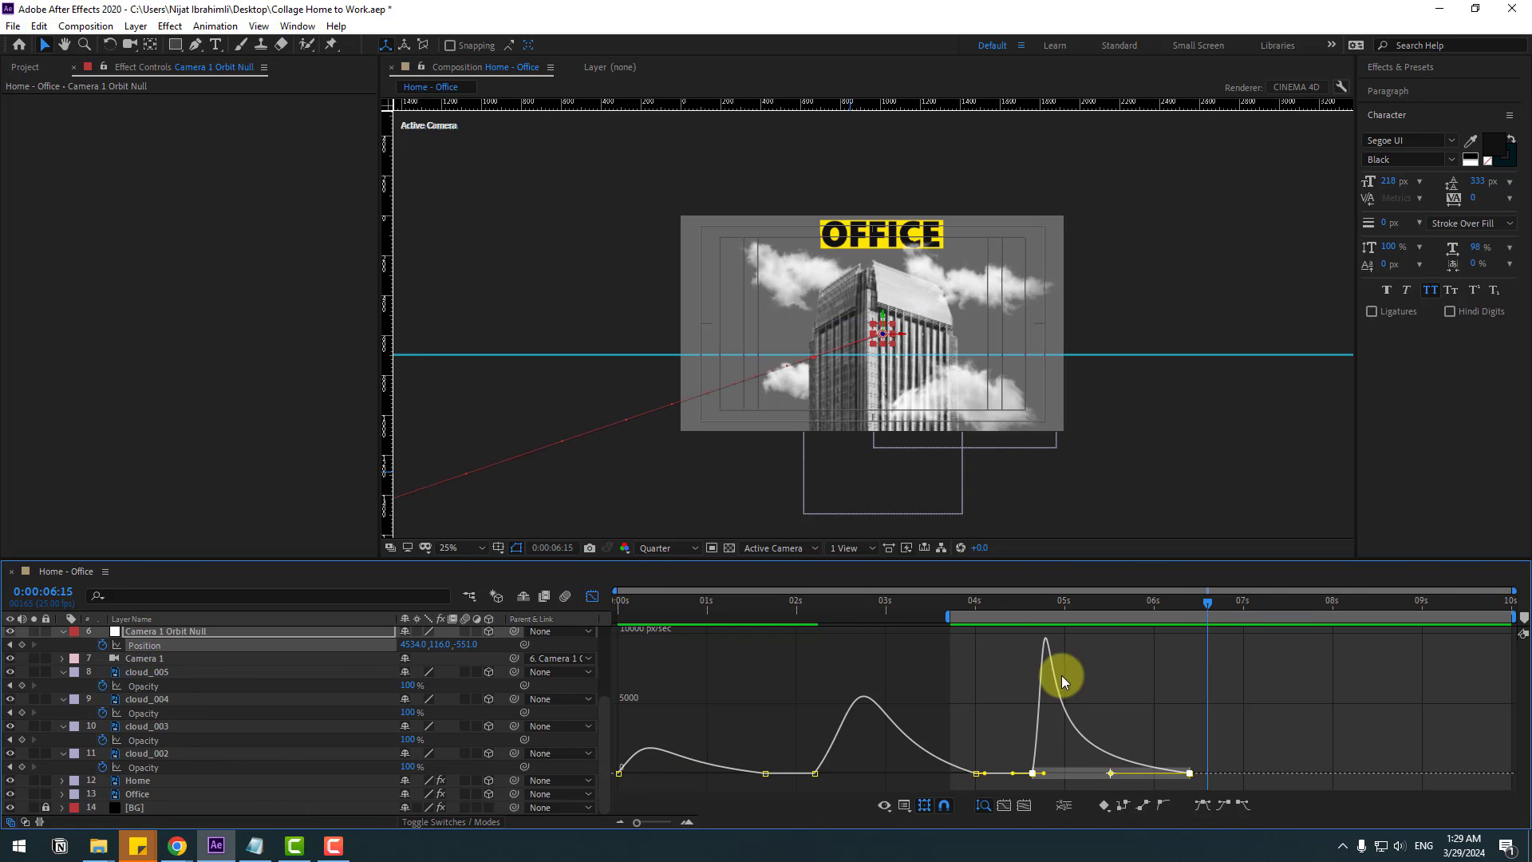
{"action": "left_click_drag", "start_coordinate": [976, 601], "coordinate": [1014, 602]}
{"action": "left_click_drag", "start_coordinate": [1037, 776], "coordinate": [1099, 773]}
{"action": "key", "text": "space"}
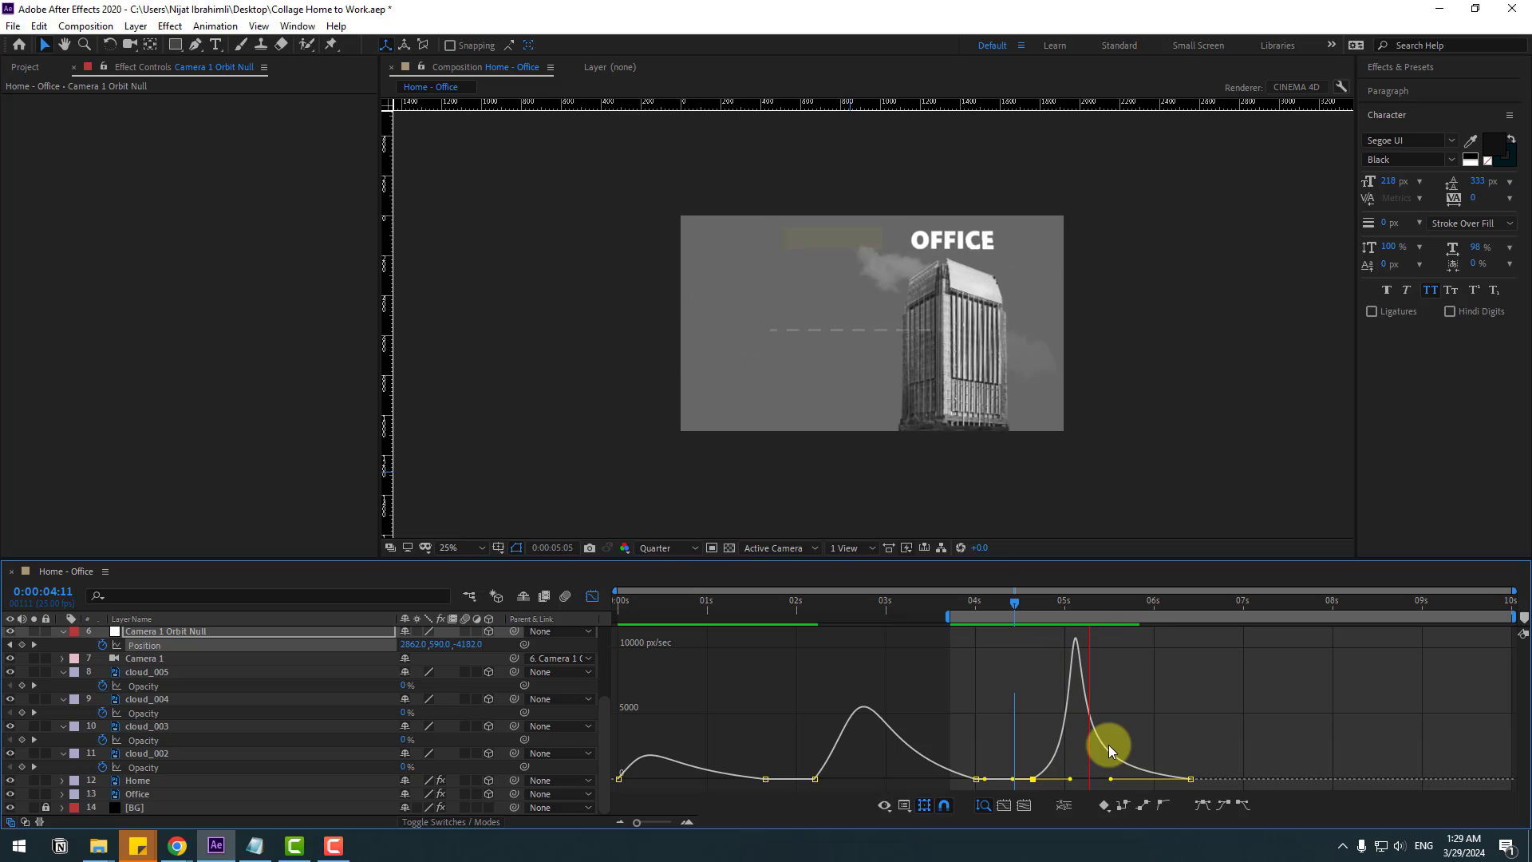
{"action": "key", "text": "space"}
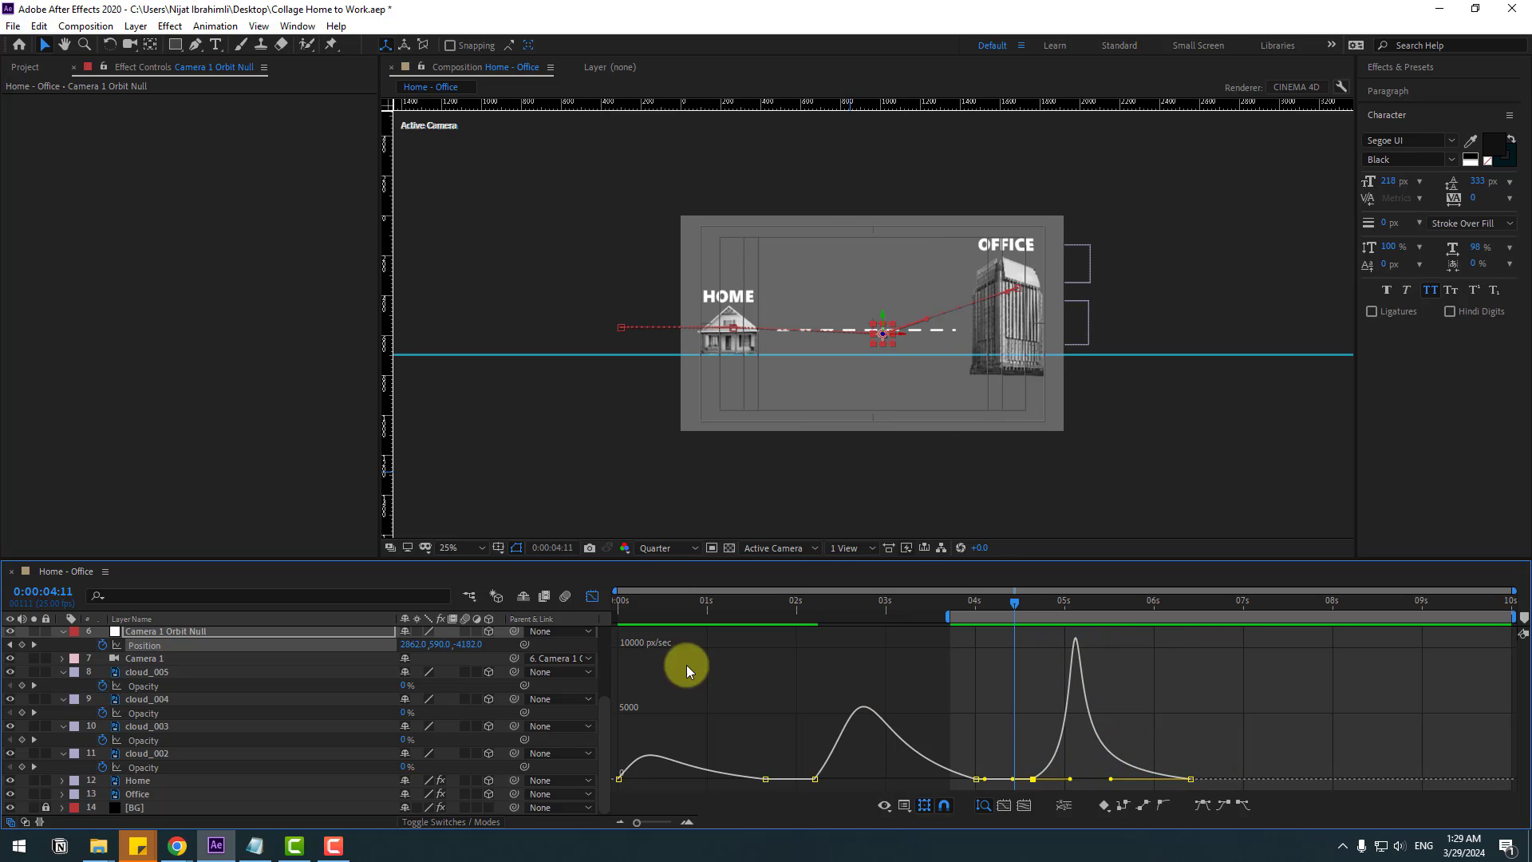
Step: Move the Camera 1 Orbit Null's last position keyframe to 0:00:07:12 and preview the slower camera move
{"action": "left_click", "coordinate": [593, 596]}
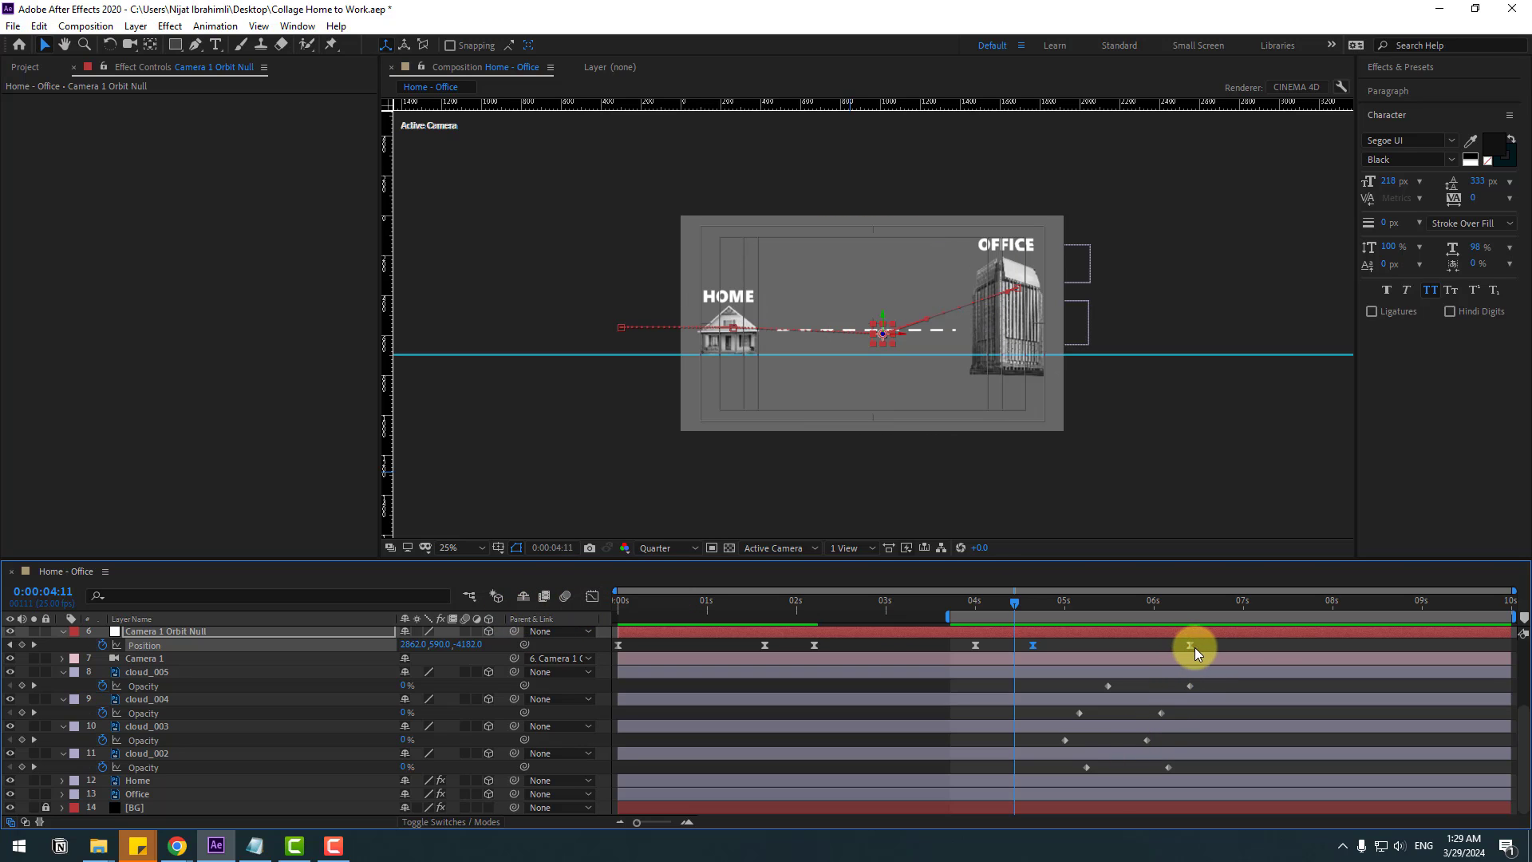
{"action": "left_click_drag", "start_coordinate": [1189, 645], "coordinate": [1285, 646]}
{"action": "key", "text": "space"}
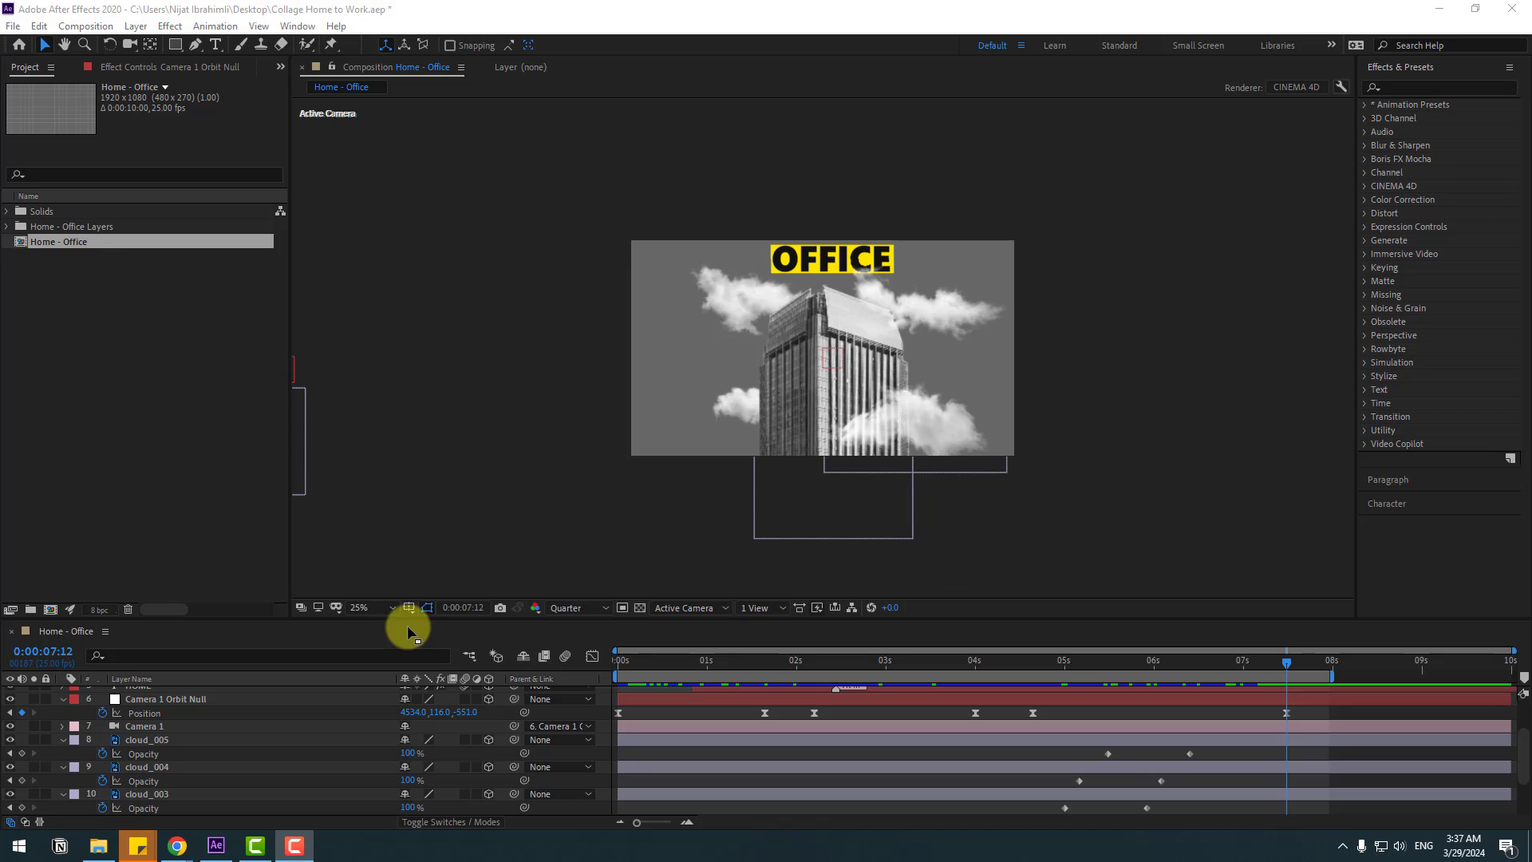
Step: Fit the composition to the viewer and collapse the open properties of all layers
{"action": "left_click", "coordinate": [391, 342]}
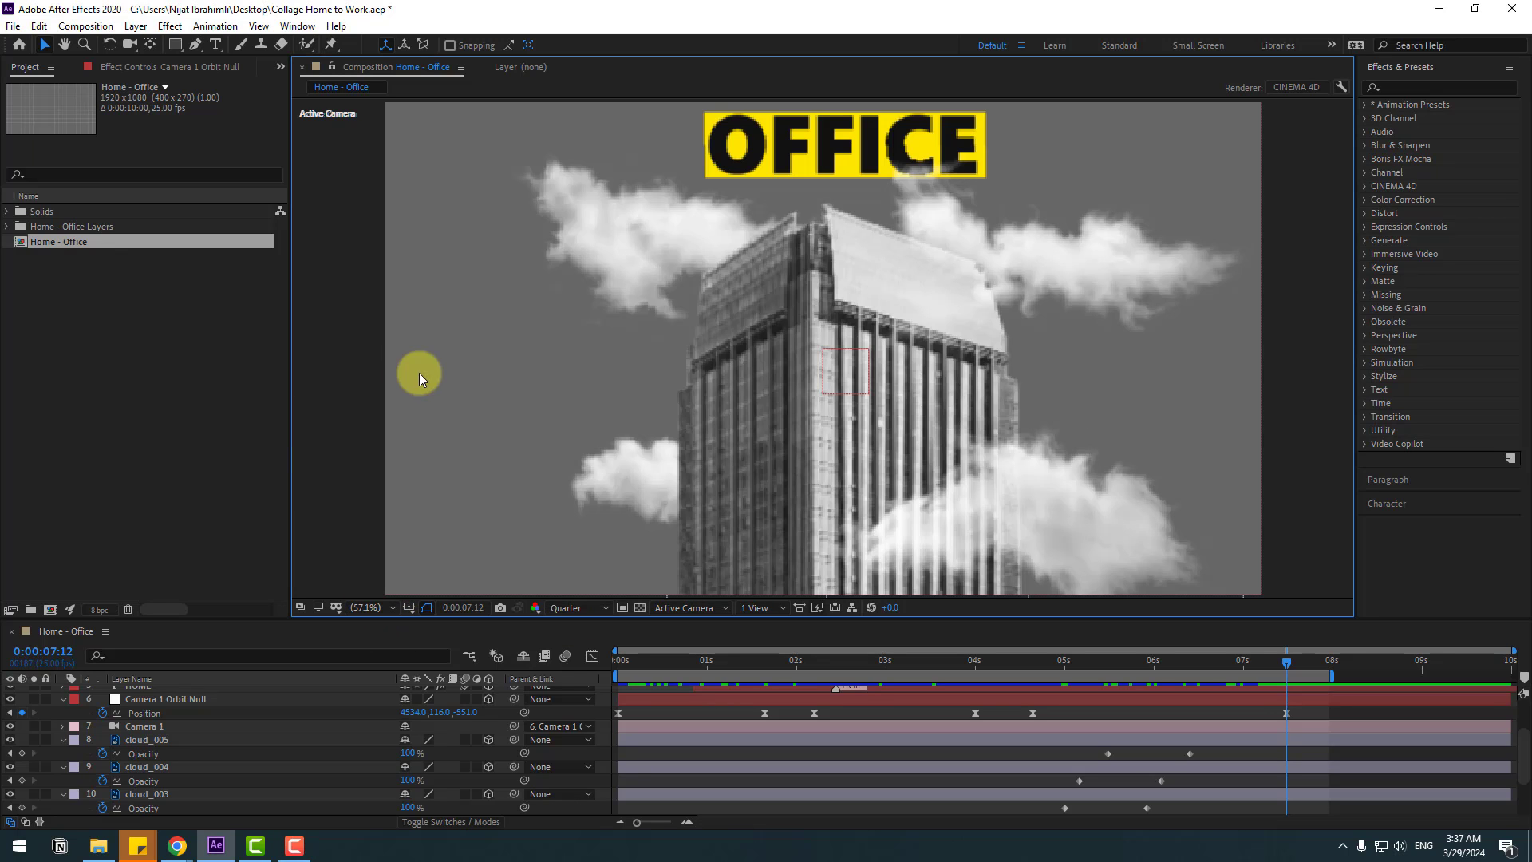
{"action": "left_click", "coordinate": [132, 699]}
{"action": "key", "text": "ctrl+a"}
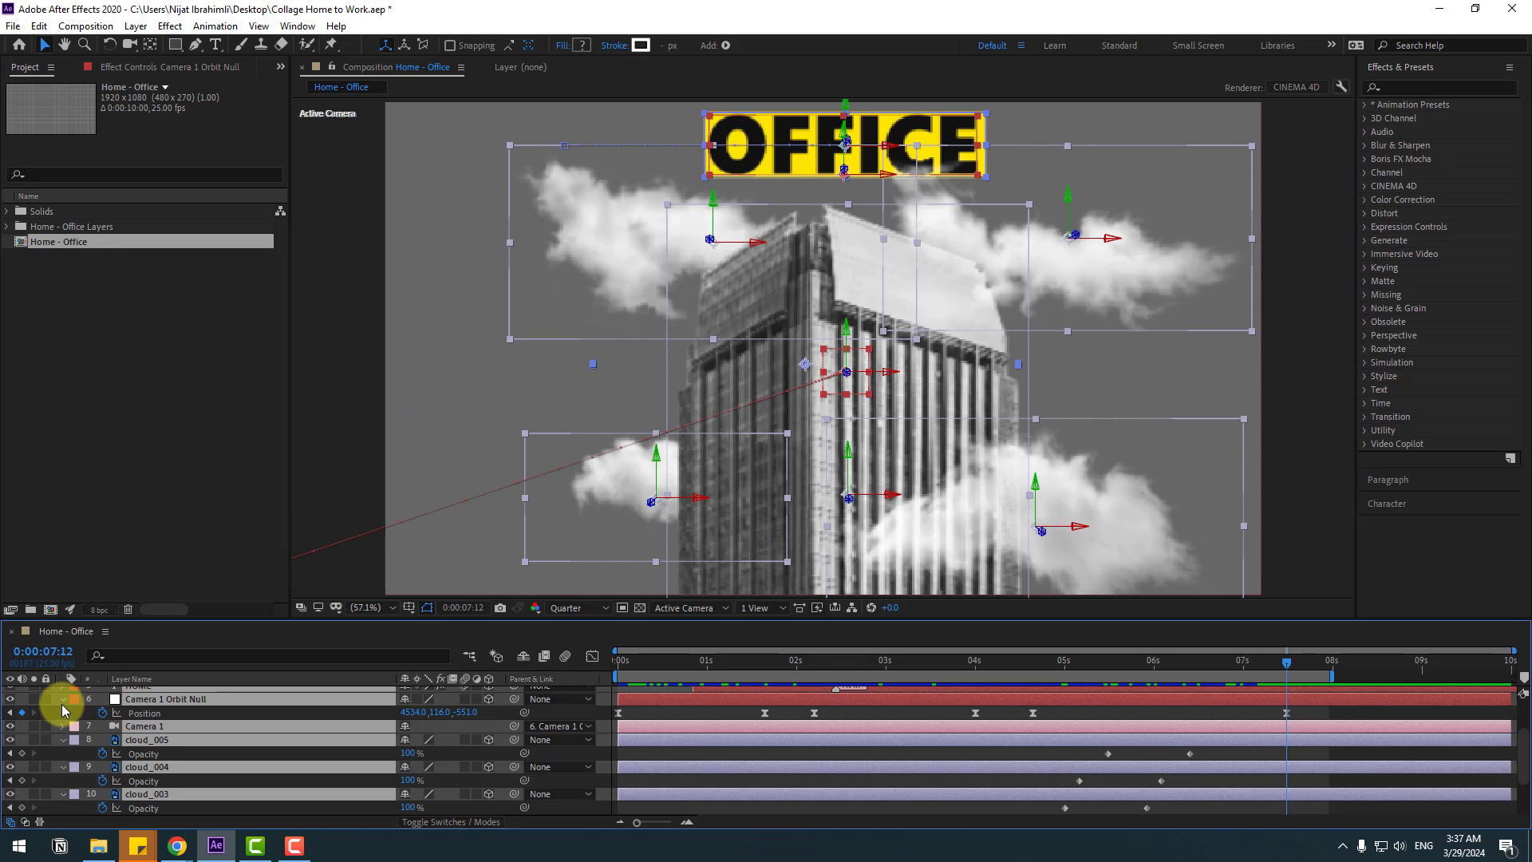
{"action": "left_click", "coordinate": [62, 701]}
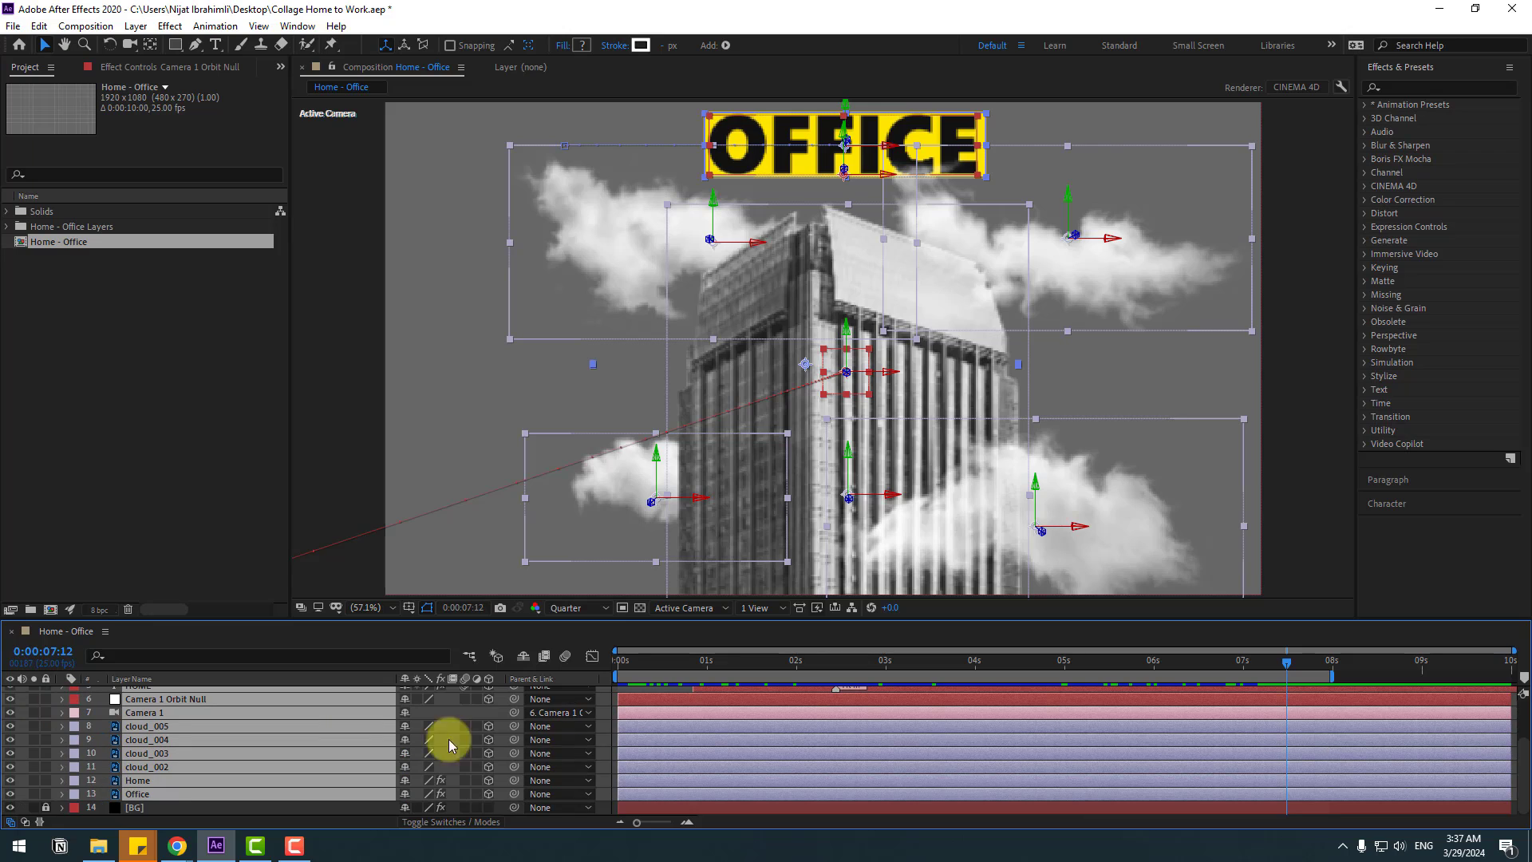
{"action": "left_click", "coordinate": [396, 409]}
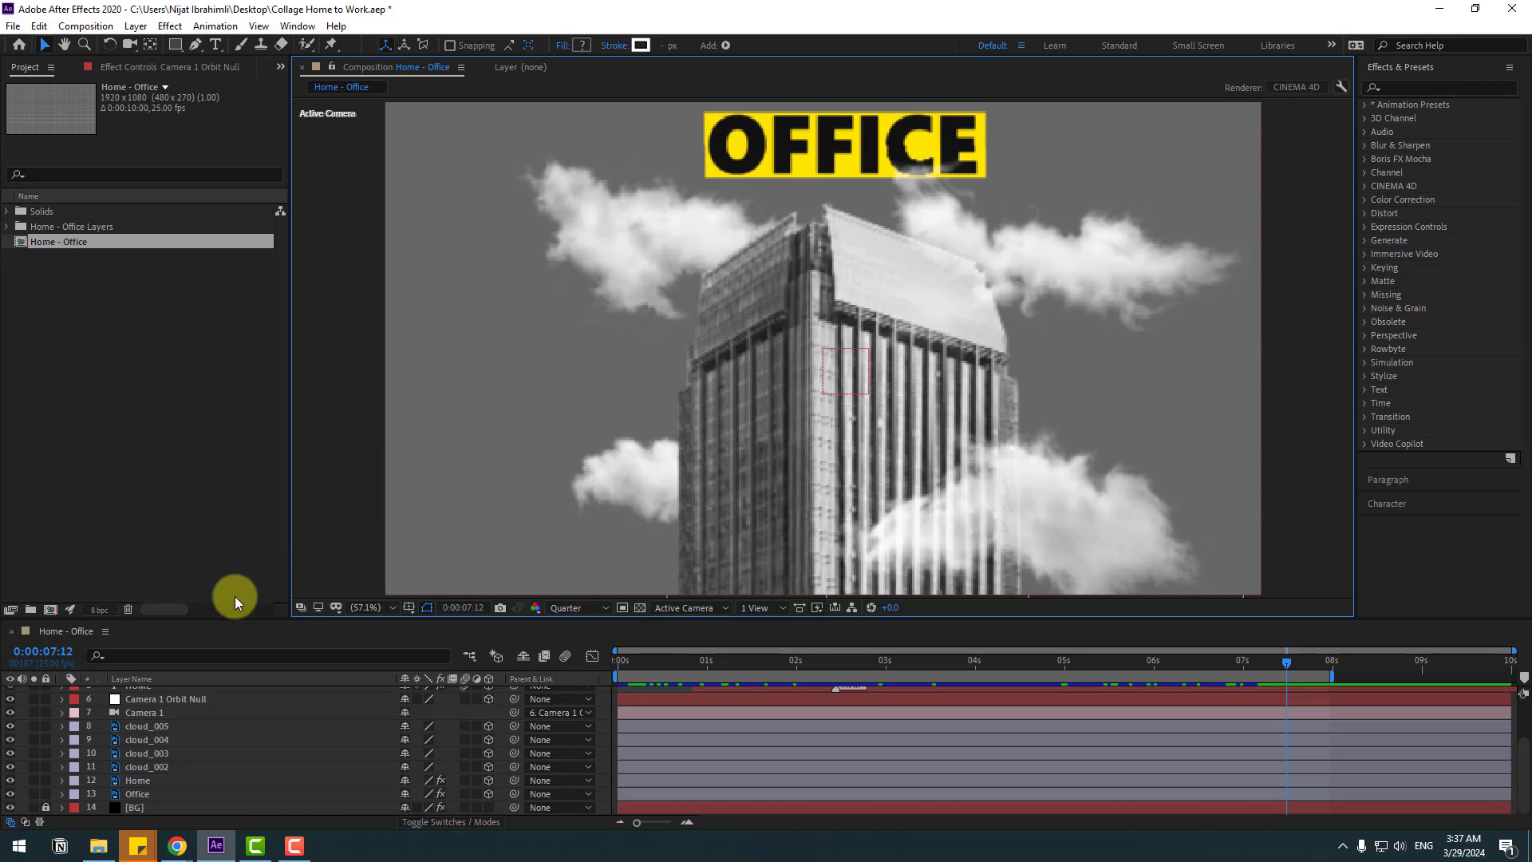
Step: Unlock the BG layer, duplicate it and rename the copy GRID
{"action": "left_click", "coordinate": [43, 808]}
{"action": "left_click", "coordinate": [131, 807]}
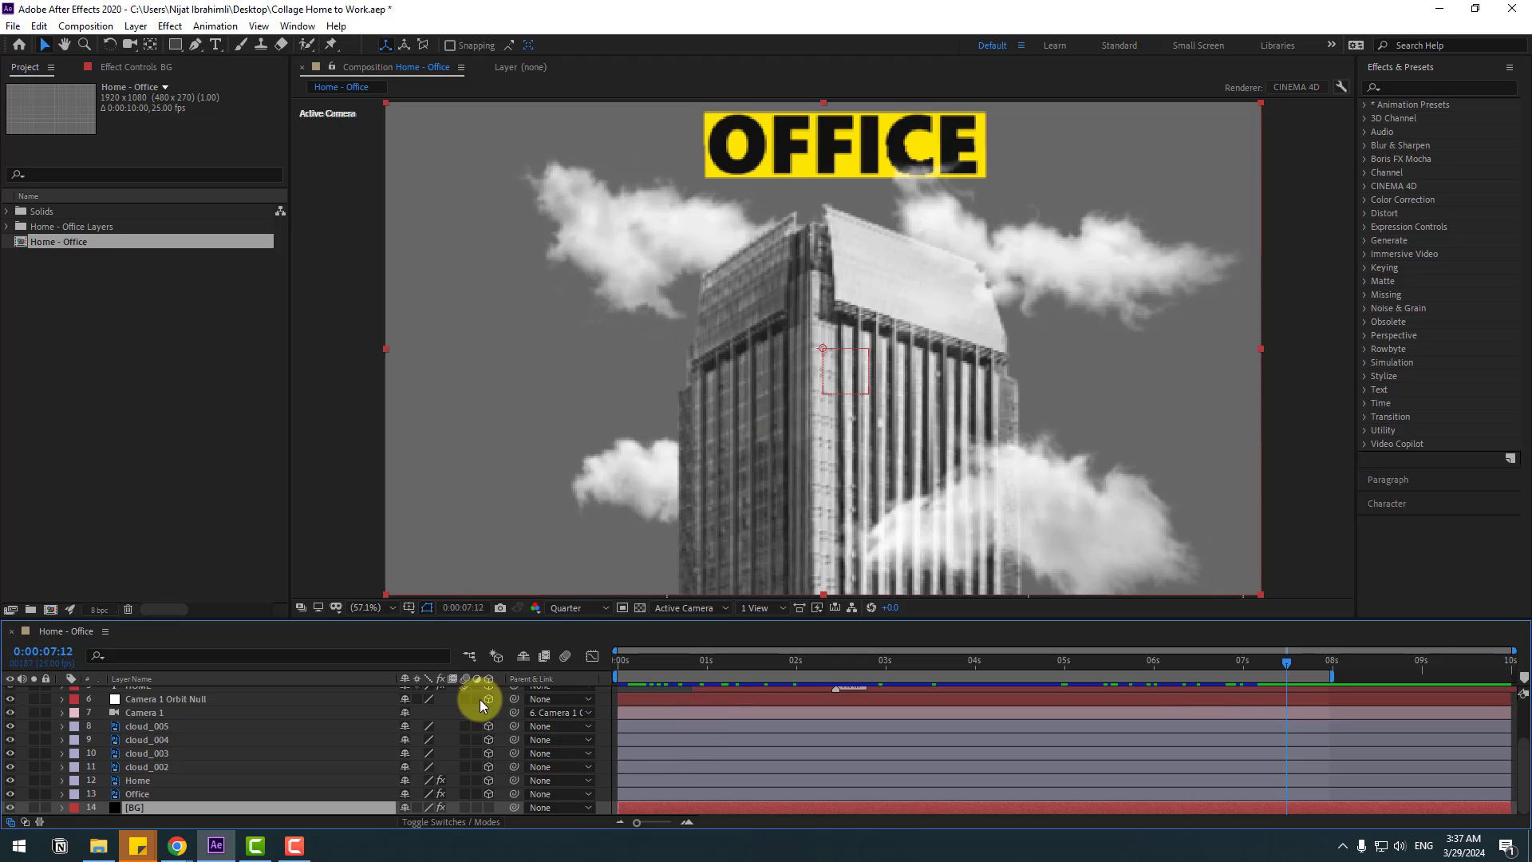
{"action": "key", "text": "ctrl+d"}
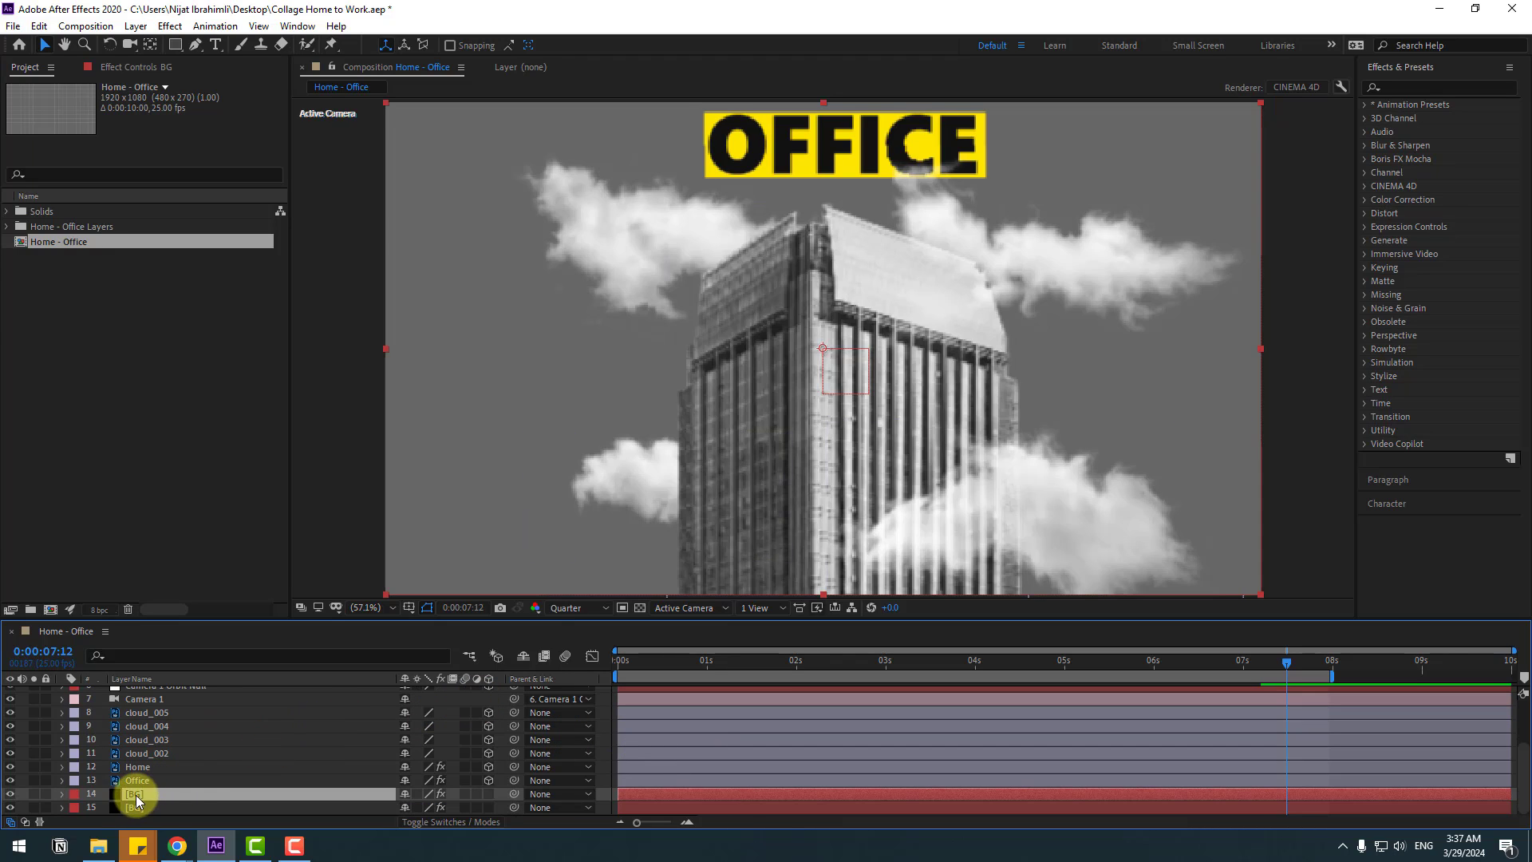
{"action": "key", "text": "Return"}
{"action": "type", "text": "G"}
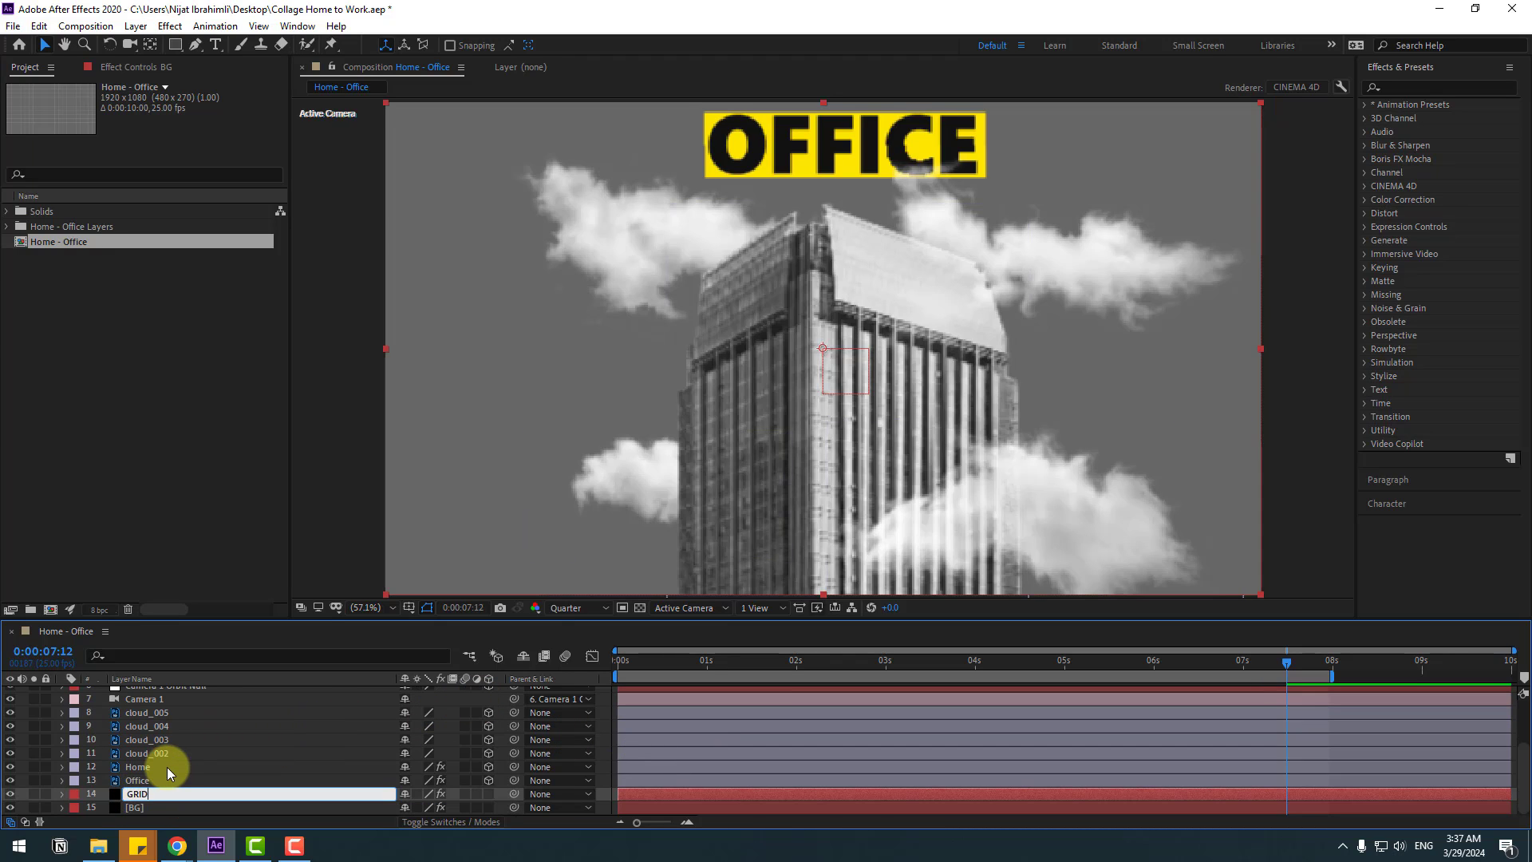
{"action": "type", "text": "RID"}
{"action": "key", "text": "Return"}
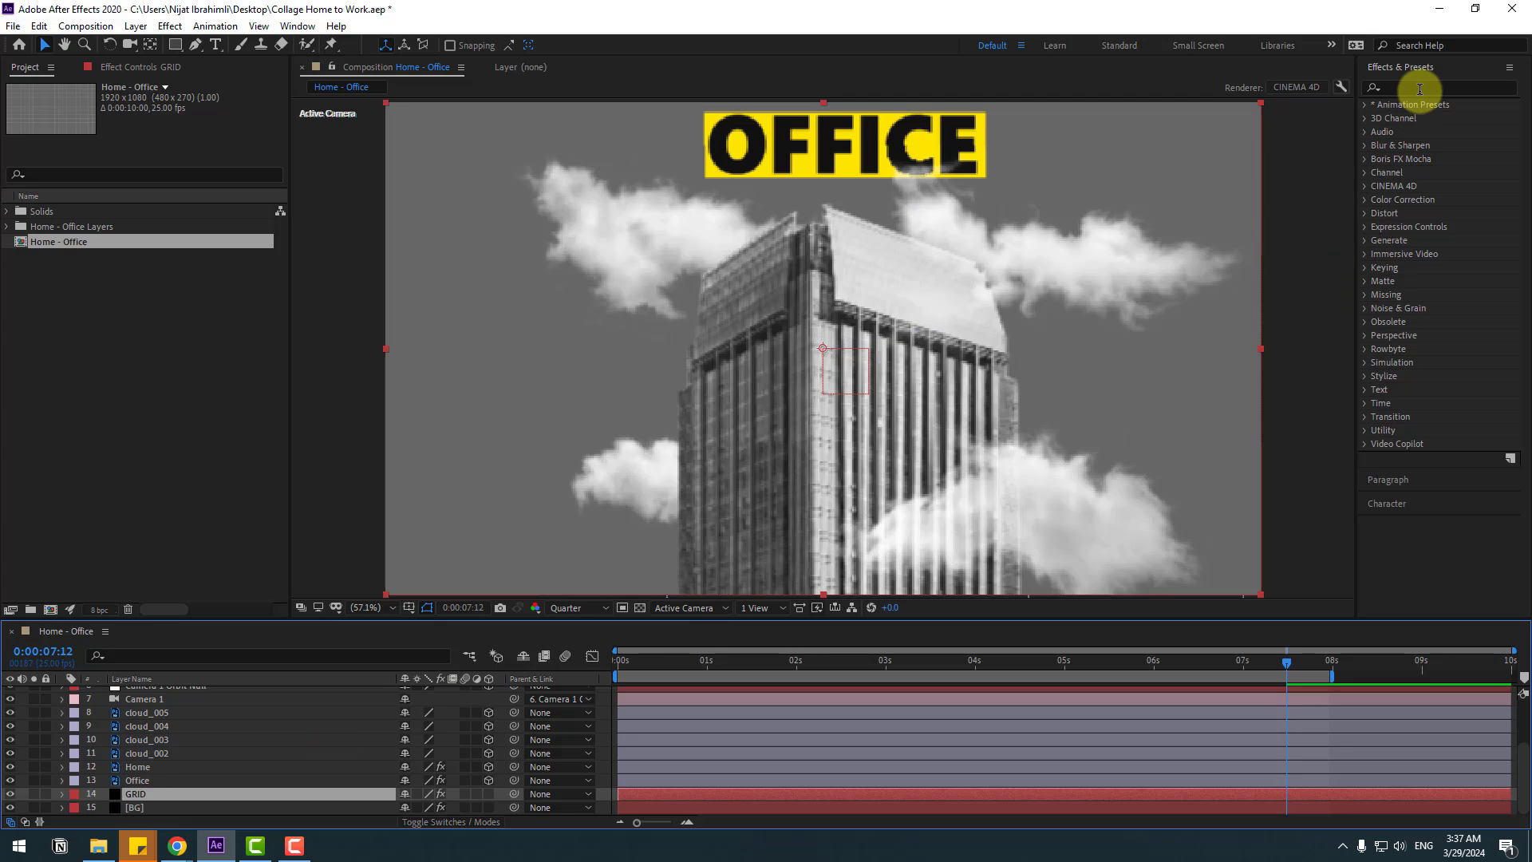
Step: Find the Grid effect and apply it to the GRID layer
{"action": "left_click", "coordinate": [1414, 87]}
{"action": "type", "text": "grid"}
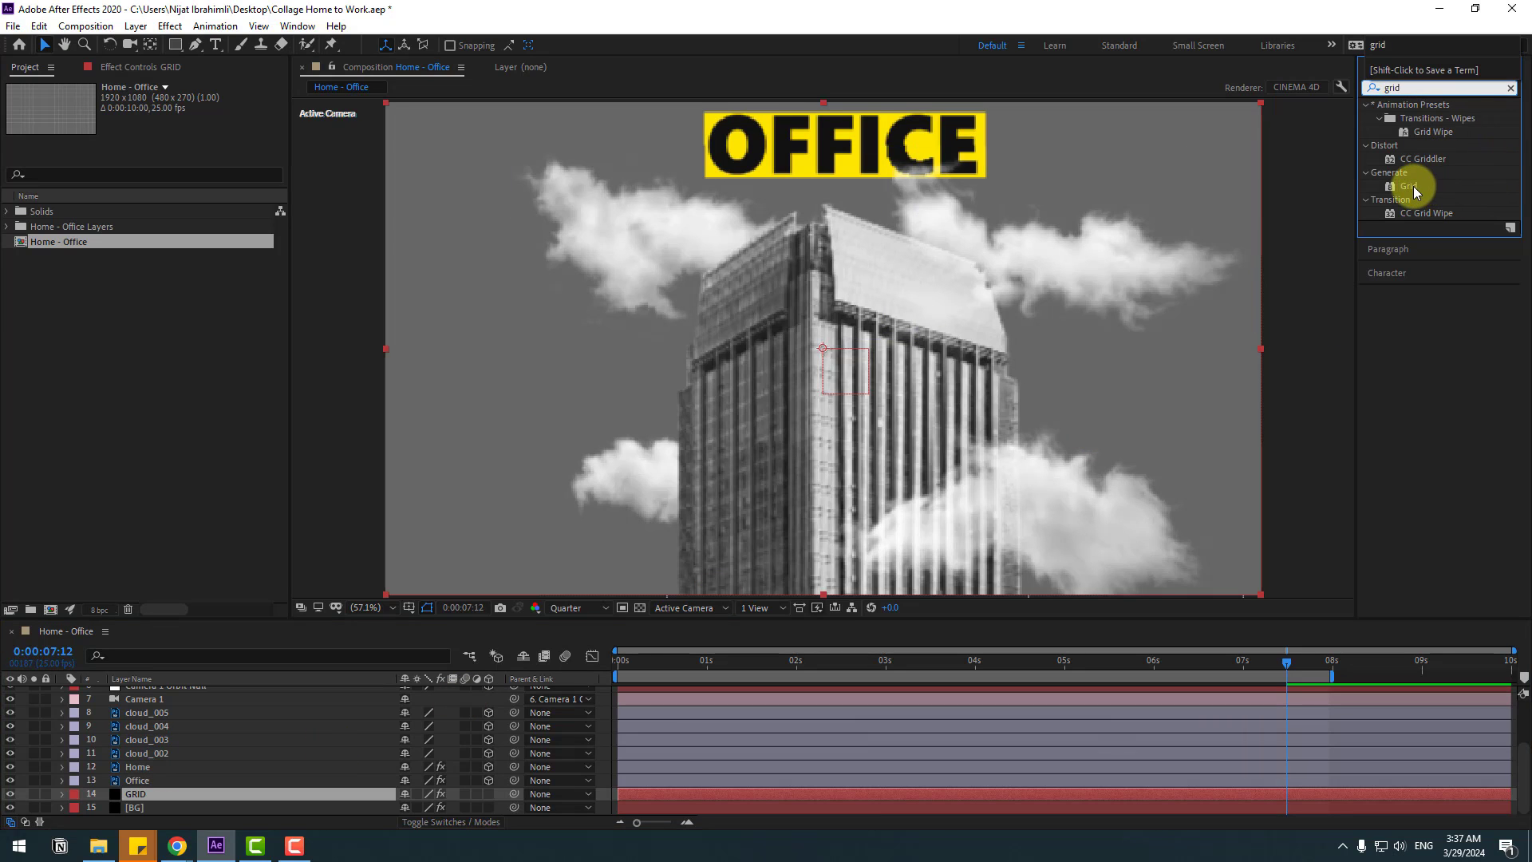
{"action": "left_click_drag", "start_coordinate": [1414, 192], "coordinate": [132, 793]}
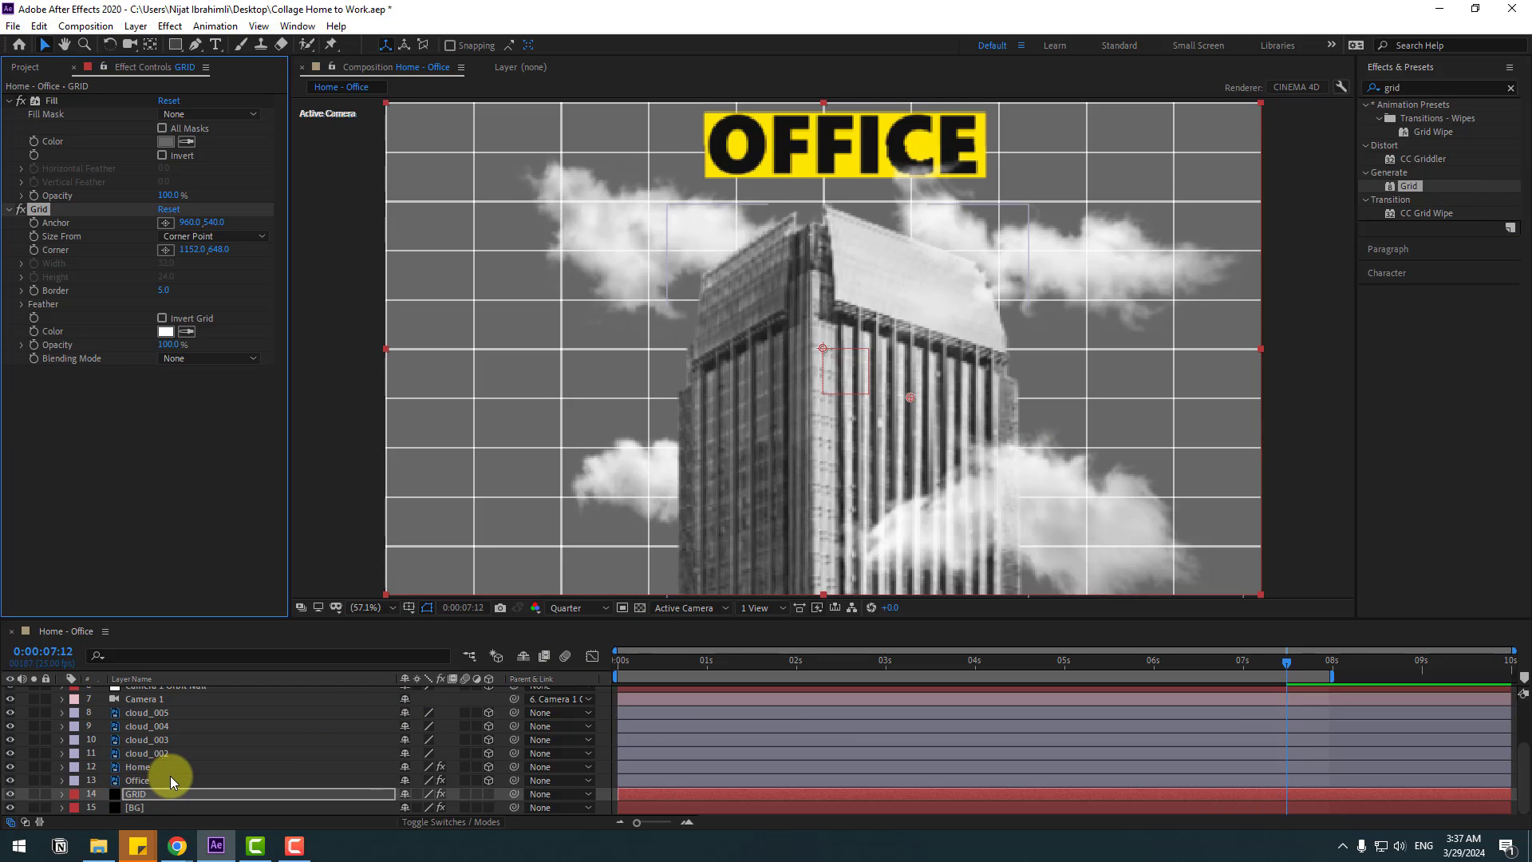
Step: Size the grid from the Width Slider at 58.3, lower its opacity to 15% and check it at 0:00:03:15
{"action": "left_click", "coordinate": [188, 237]}
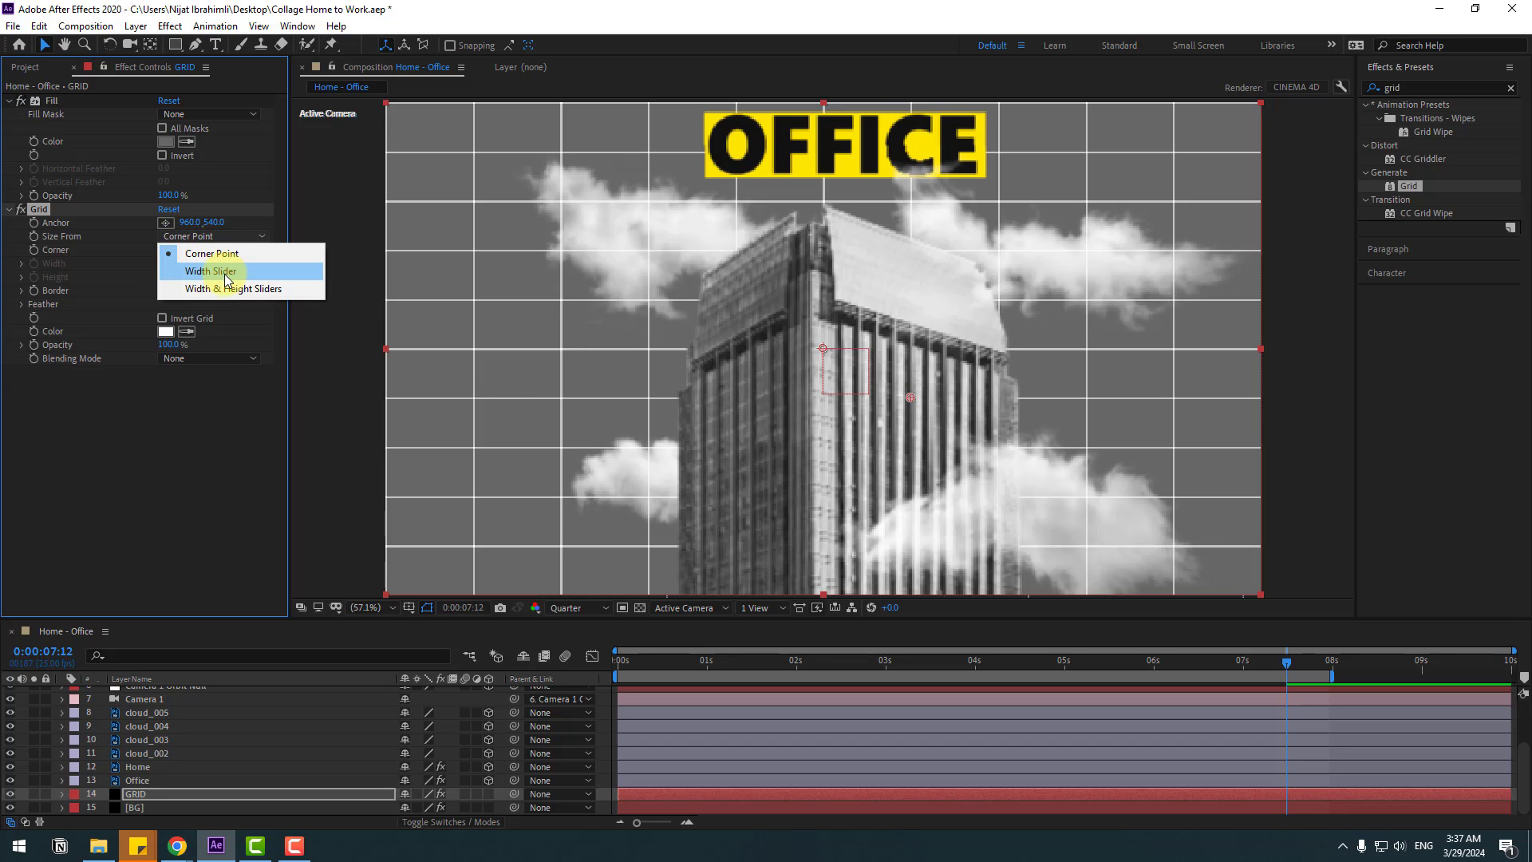
{"action": "left_click", "coordinate": [224, 273]}
{"action": "left_click_drag", "start_coordinate": [75, 284], "coordinate": [104, 285]}
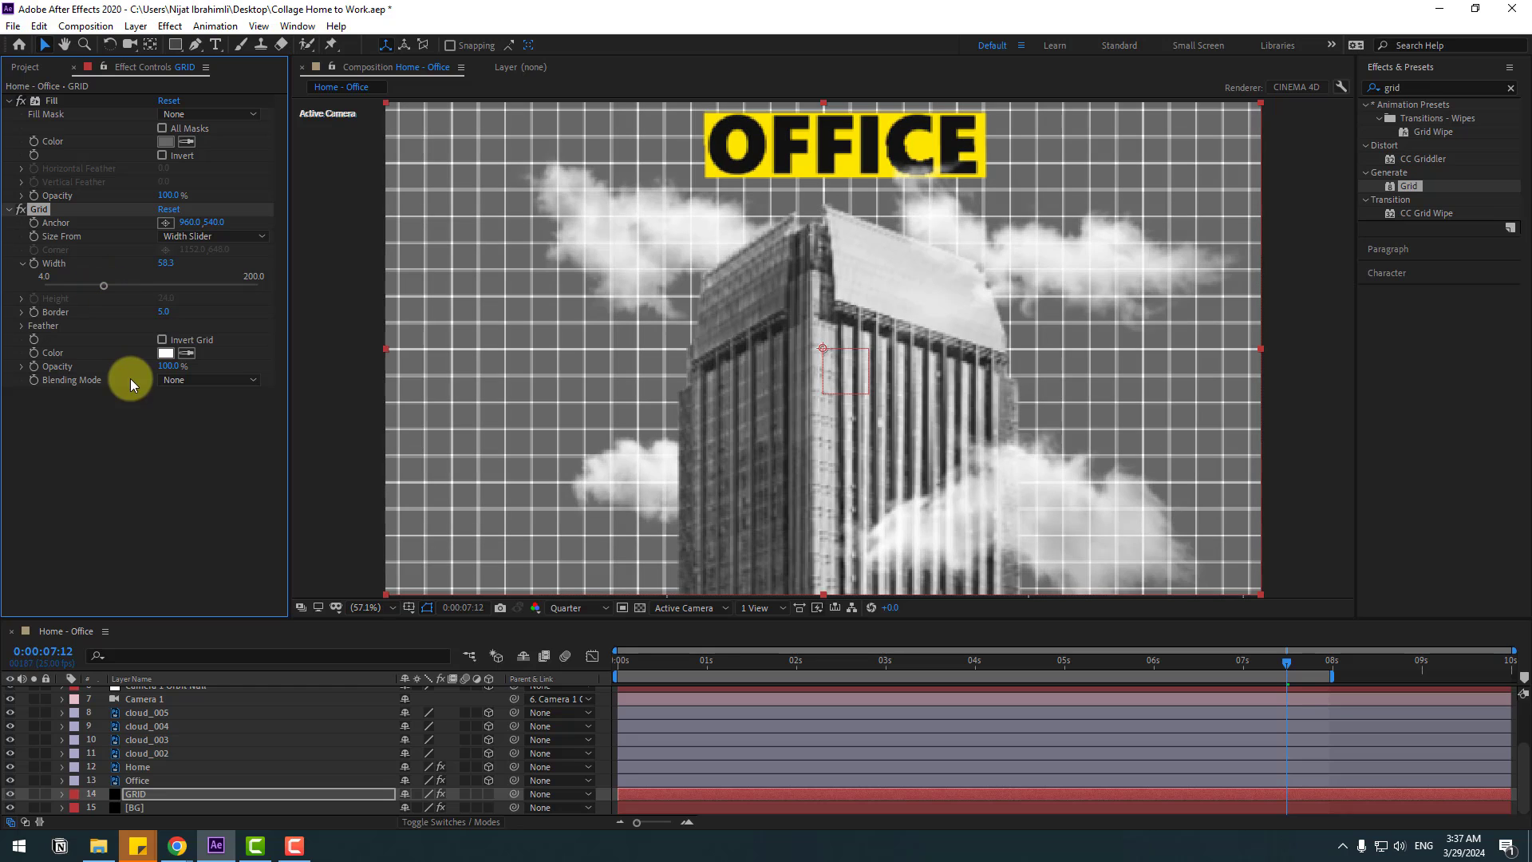
{"action": "left_click", "coordinate": [166, 370]}
{"action": "left_click_drag", "start_coordinate": [162, 365], "coordinate": [90, 371]}
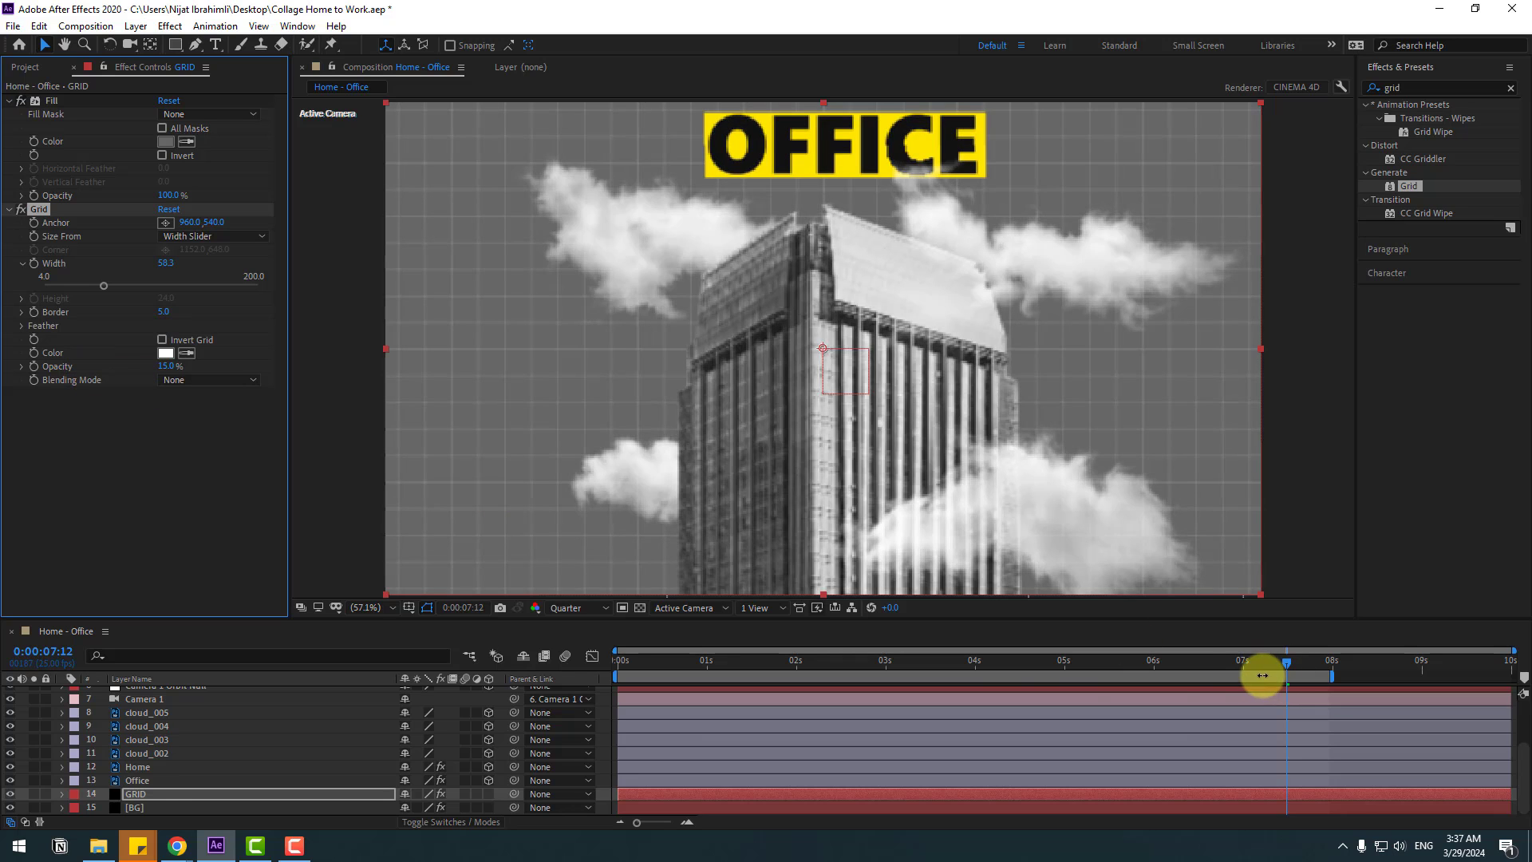
{"action": "left_click_drag", "start_coordinate": [1262, 675], "coordinate": [939, 696]}
{"action": "left_click", "coordinate": [21, 217]}
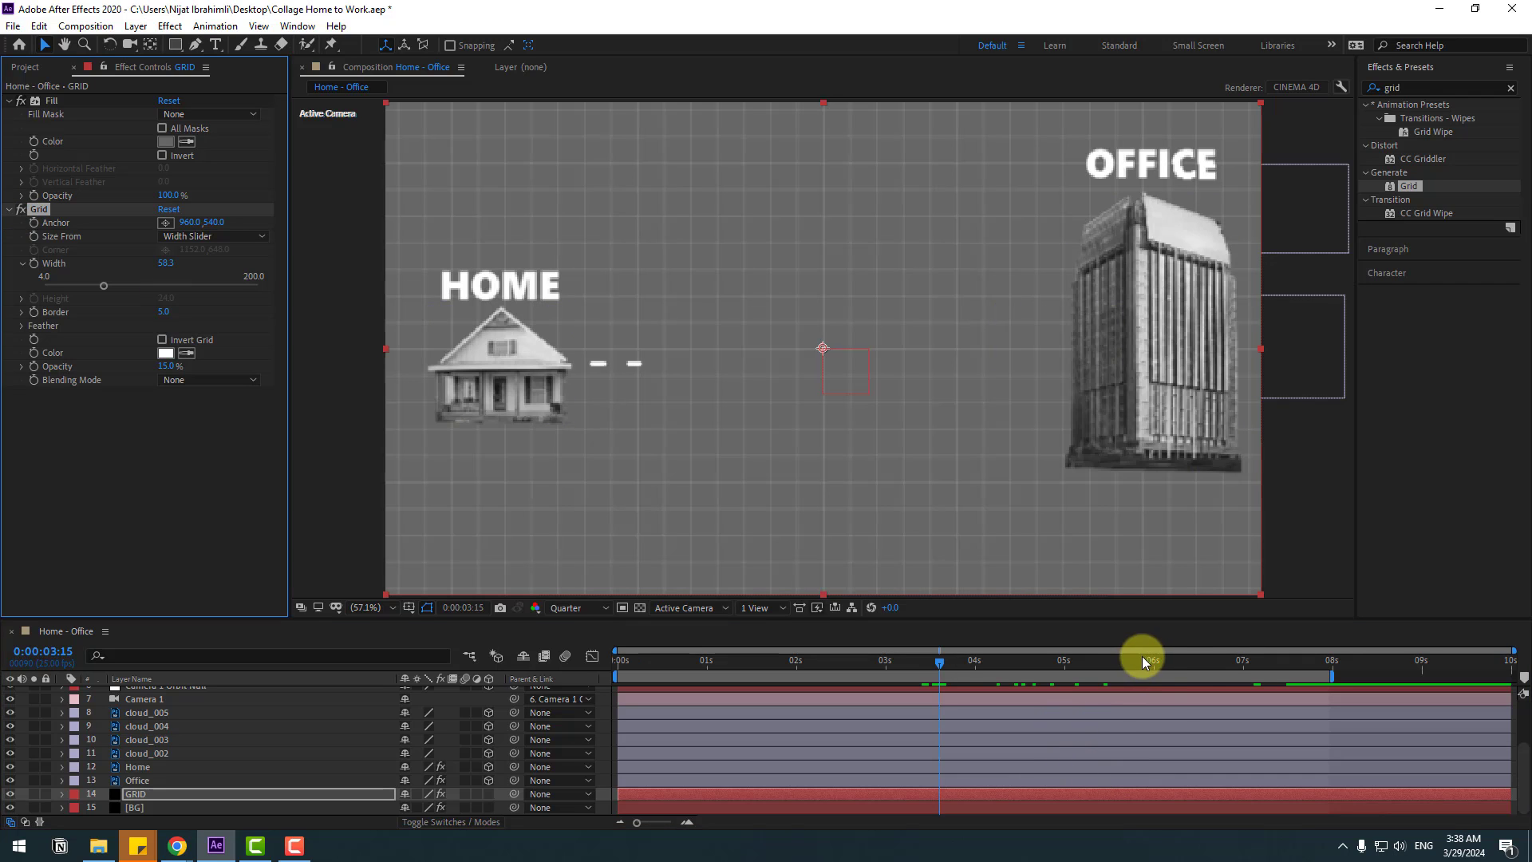
Step: Select the four cloud layers and examine their opacity keyframes to locate the fade-in timing
{"action": "left_click", "coordinate": [1192, 663]}
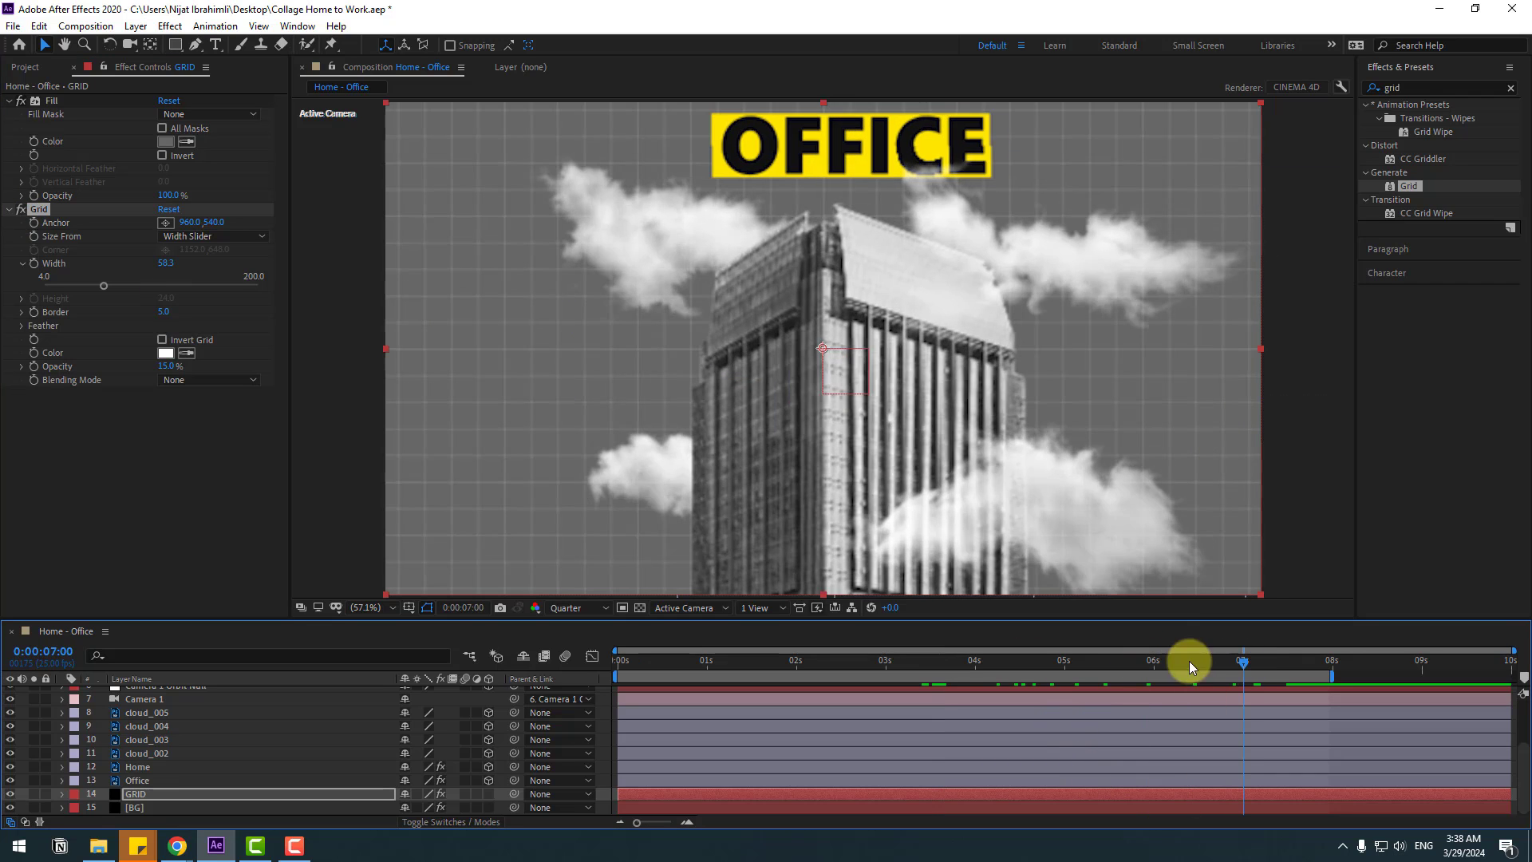
{"action": "left_click", "coordinate": [148, 713]}
{"action": "left_click", "coordinate": [152, 754], "text": "shift"}
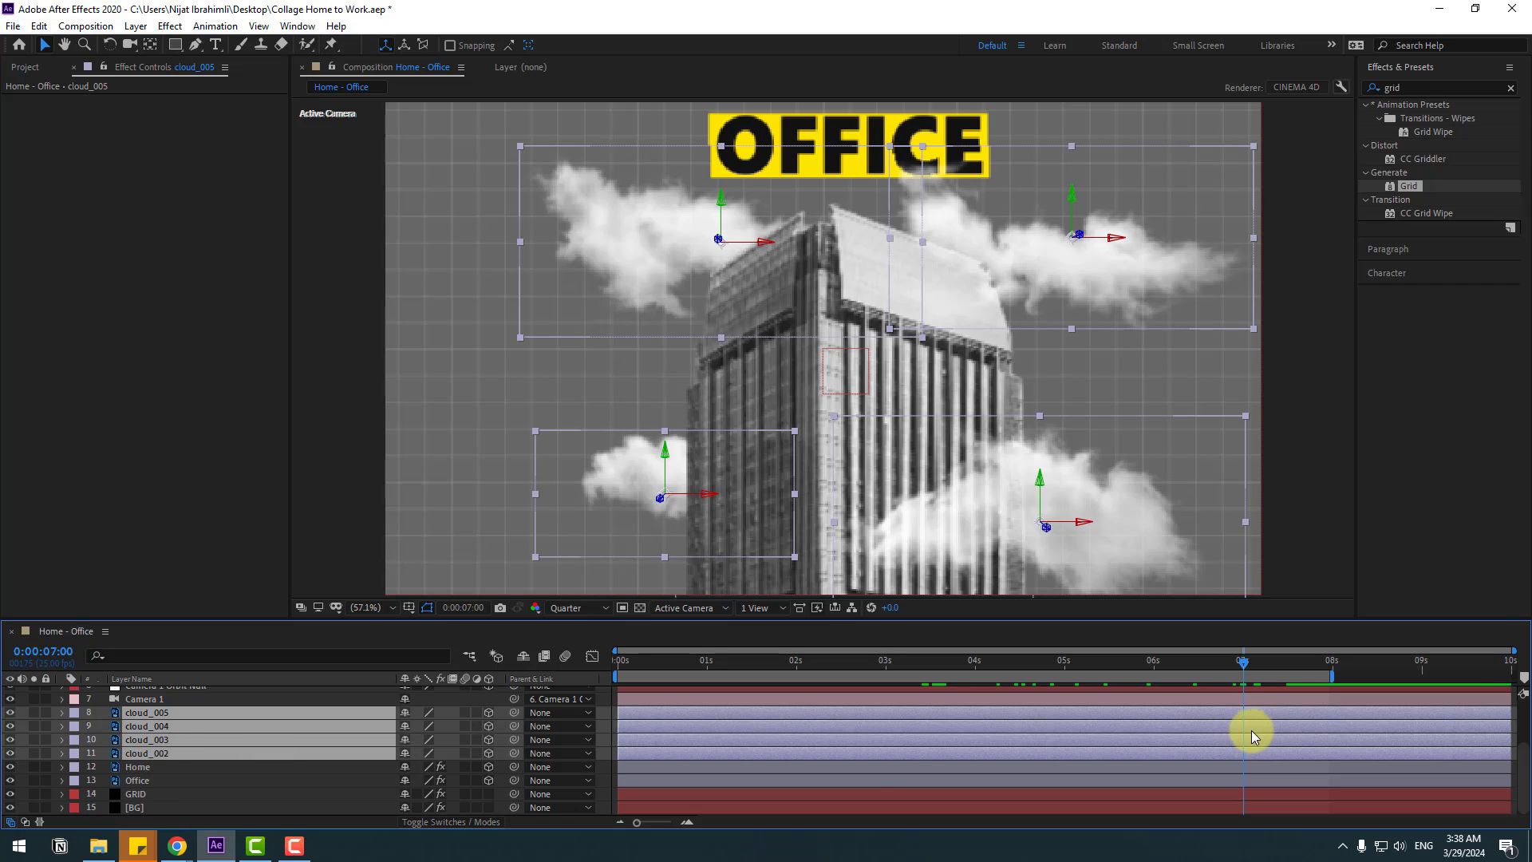
{"action": "left_click", "coordinate": [1148, 664]}
{"action": "key", "text": "t"}
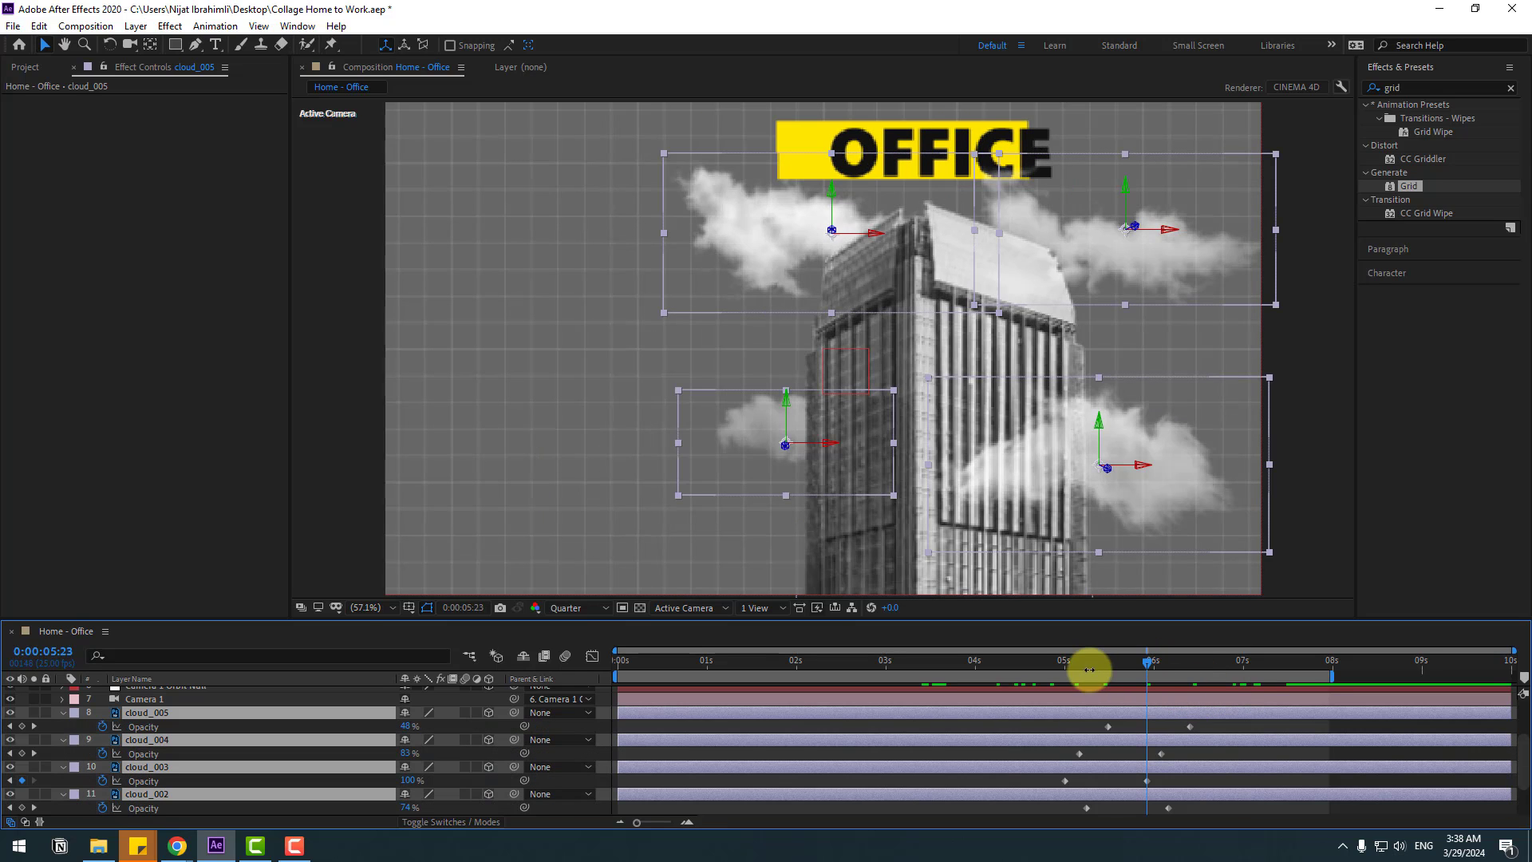
{"action": "left_click_drag", "start_coordinate": [1069, 669], "coordinate": [1121, 670]}
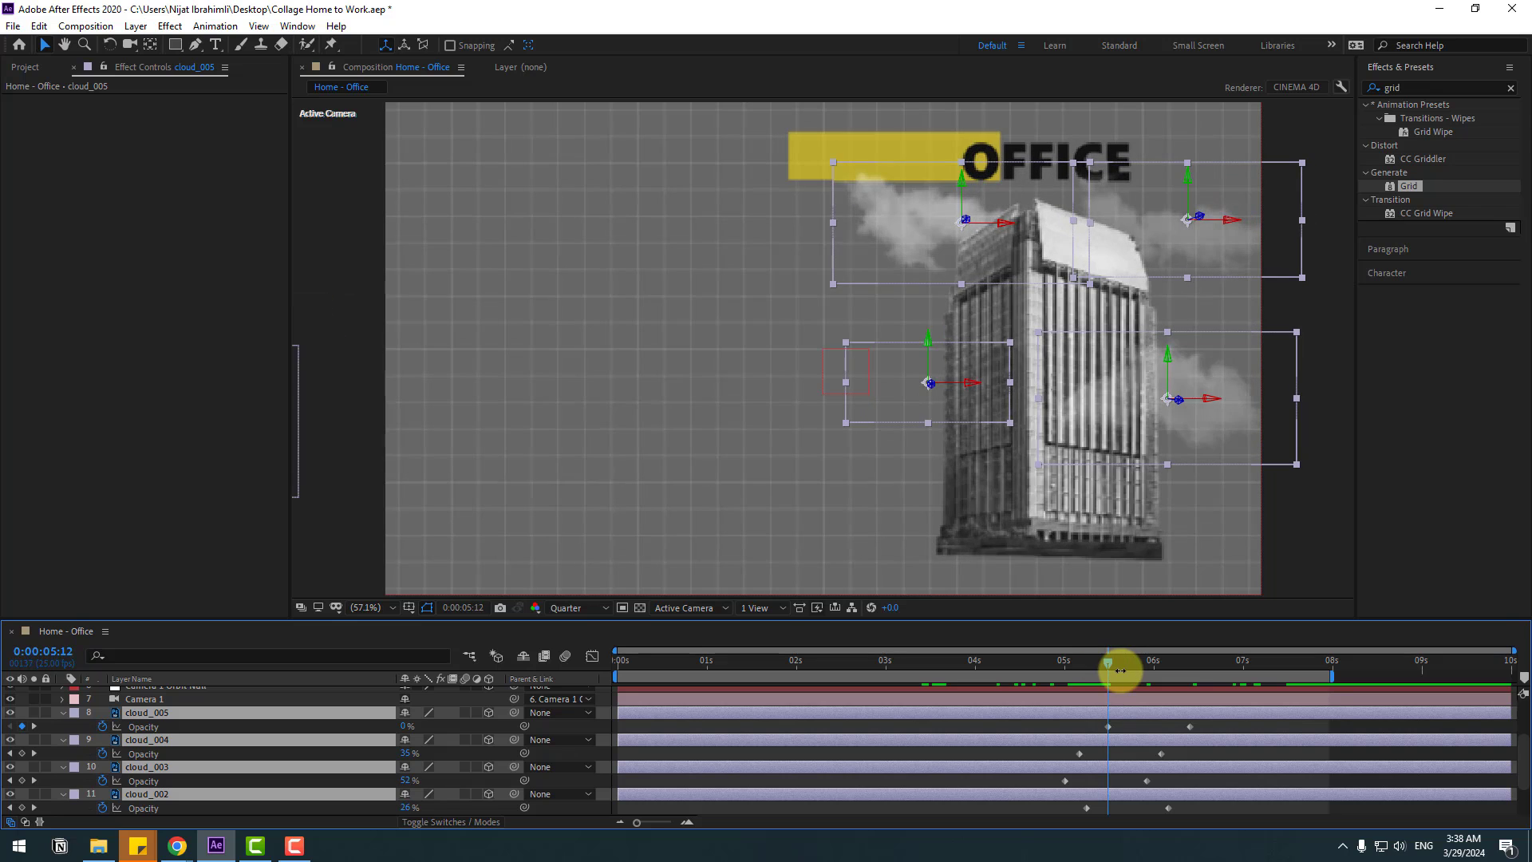
{"action": "key", "text": "t"}
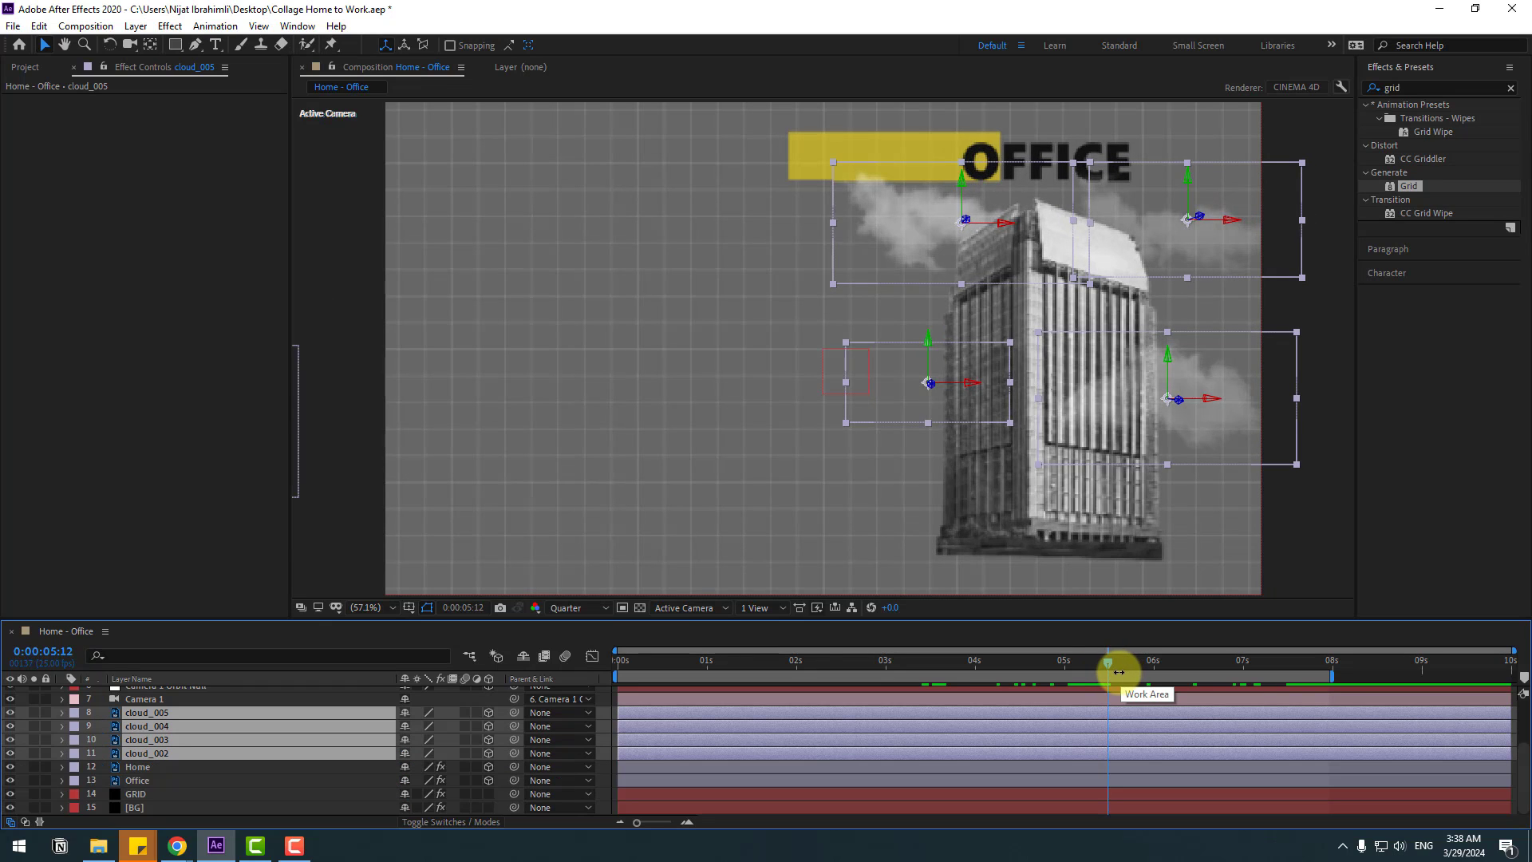
Step: Add starting Position keyframes to the four selected cloud layers at 0:00:05:18
{"action": "left_click_drag", "start_coordinate": [1118, 663], "coordinate": [1128, 663]}
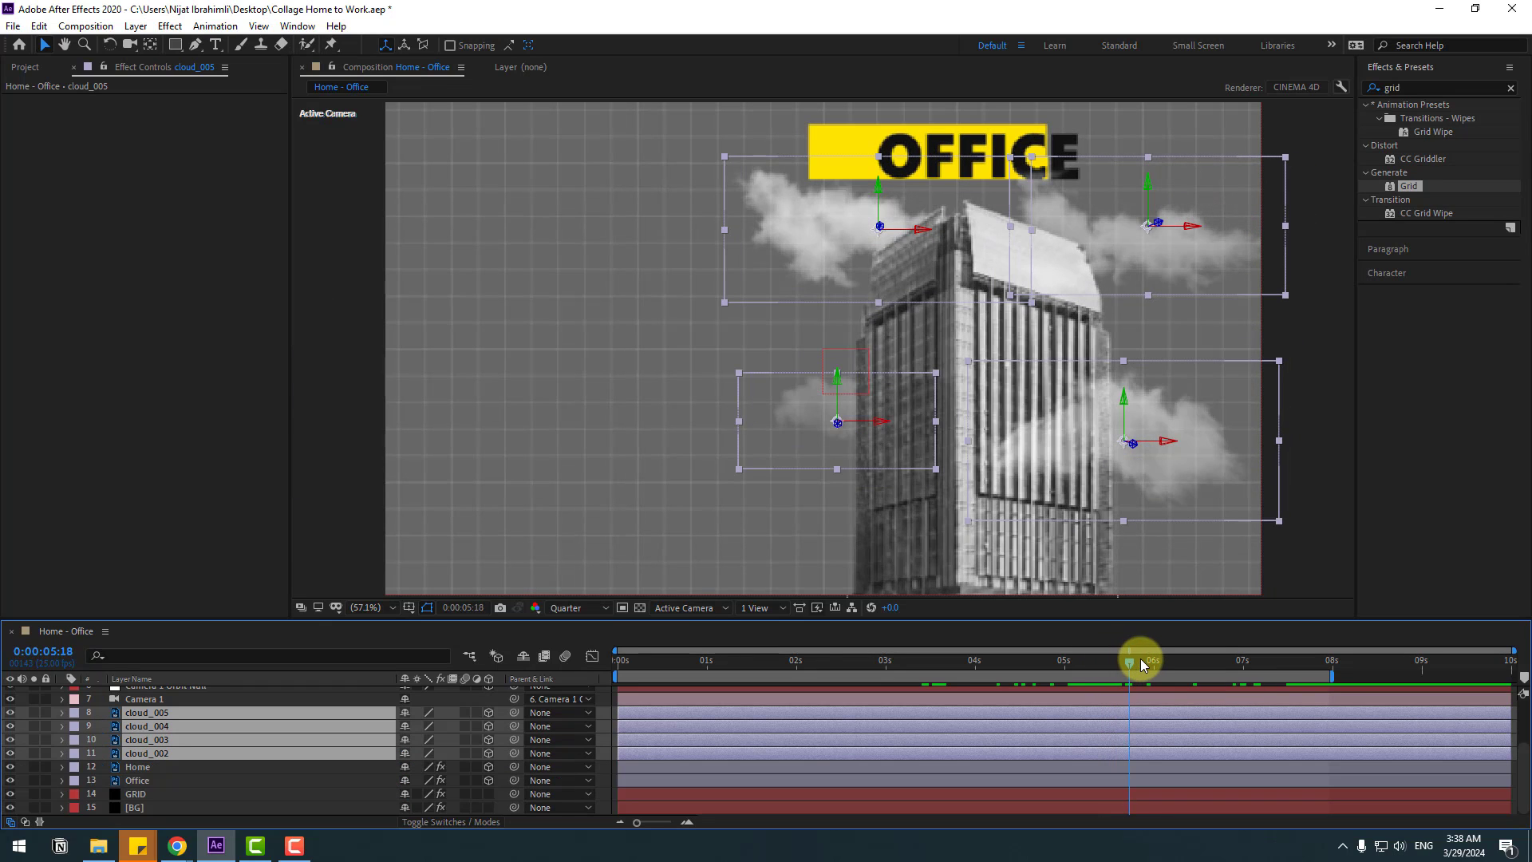
{"action": "key", "text": "p"}
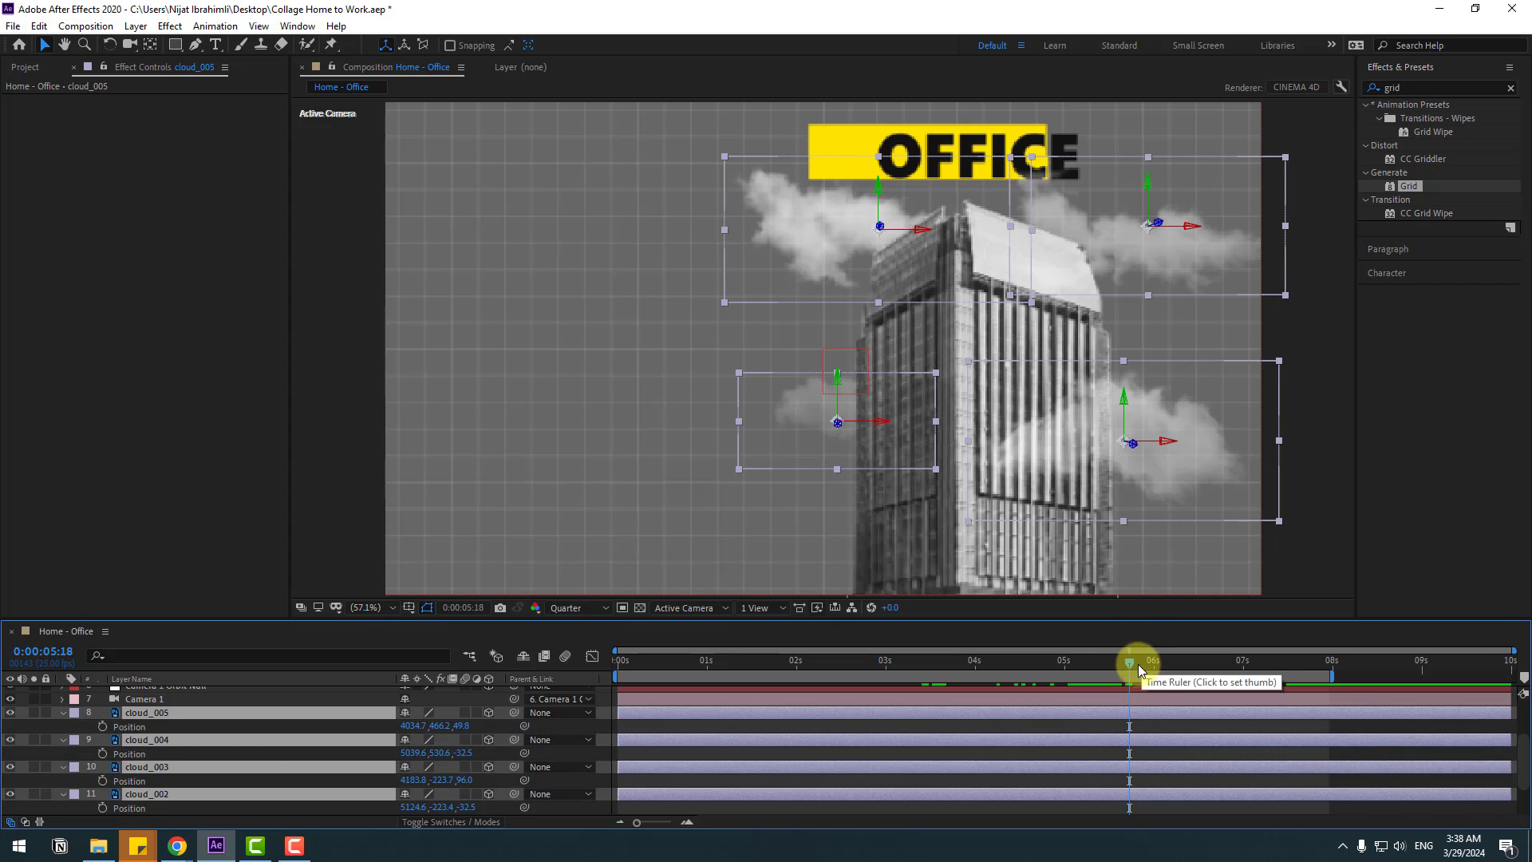
{"action": "left_click", "coordinate": [102, 727]}
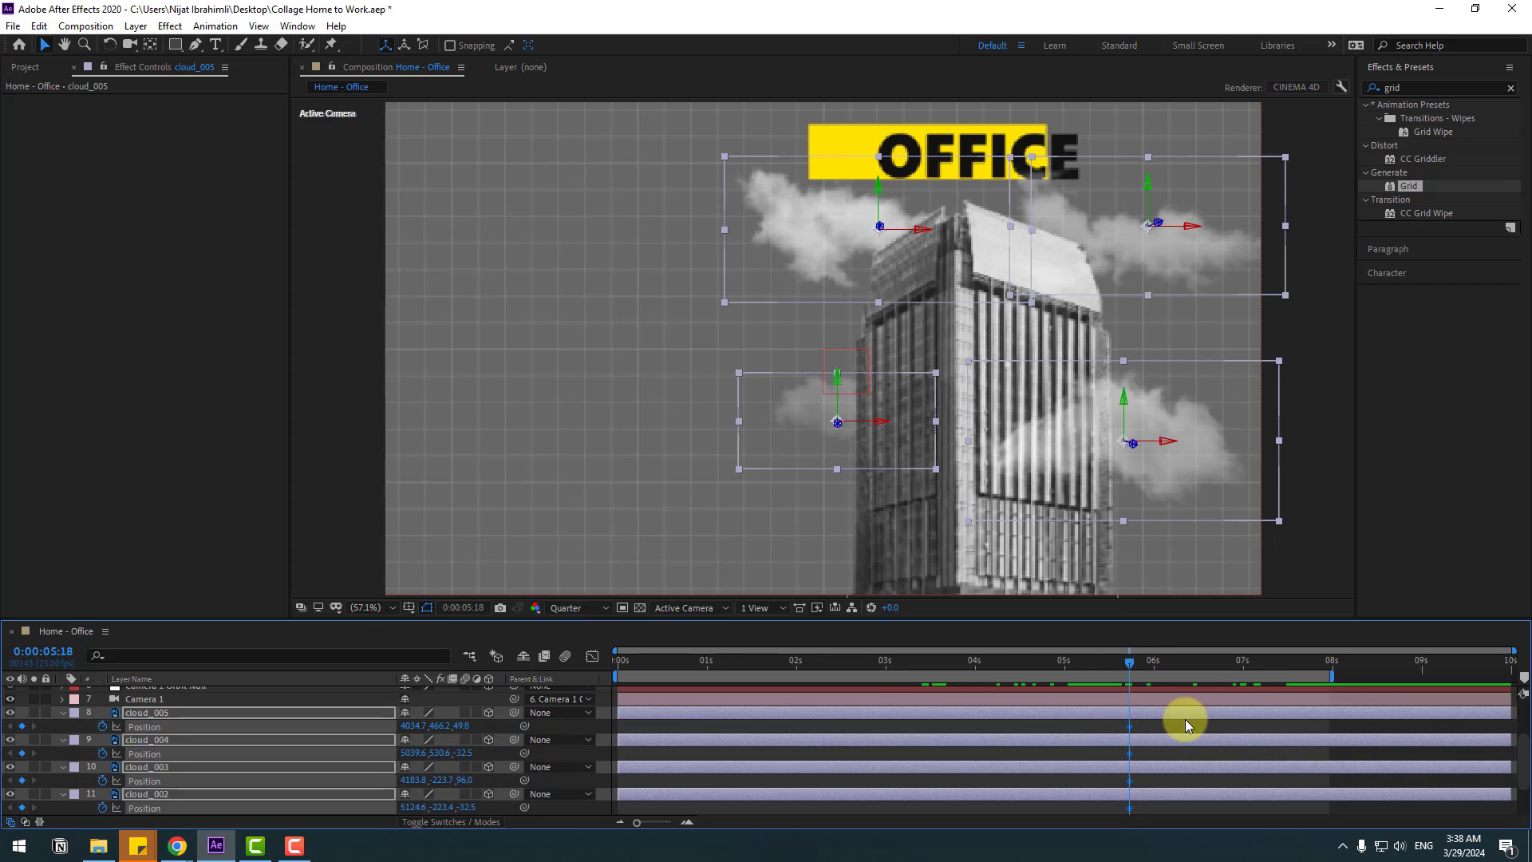
Step: At 0:00:09:00, keyframe cloud_005 shifted right to about X 4099.5 and cloud_004 shifted left to about X 4908.3
{"action": "left_click", "coordinate": [1421, 669]}
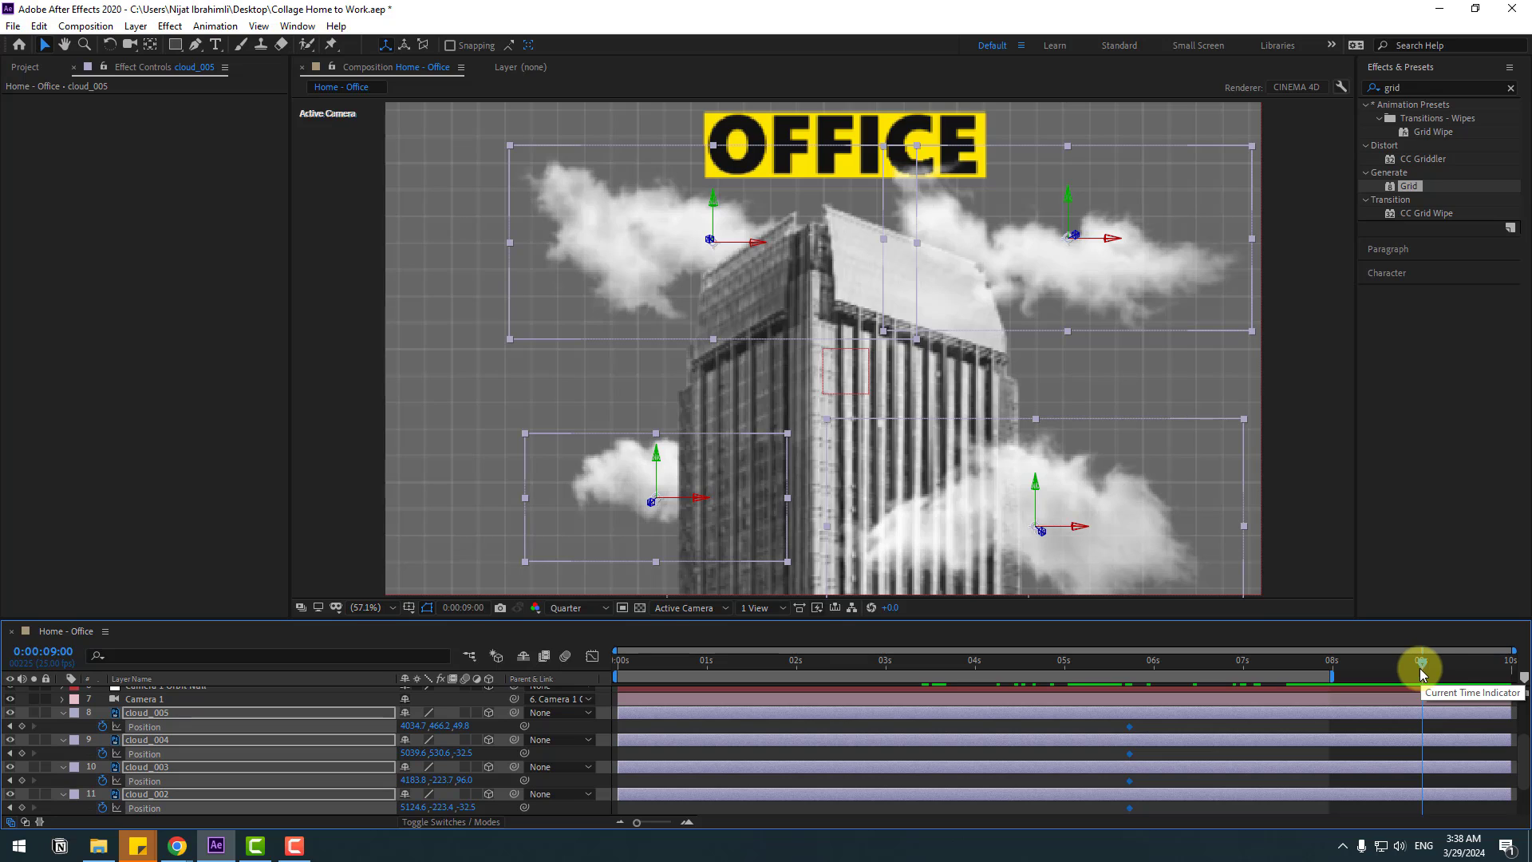
{"action": "left_click", "coordinate": [645, 497]}
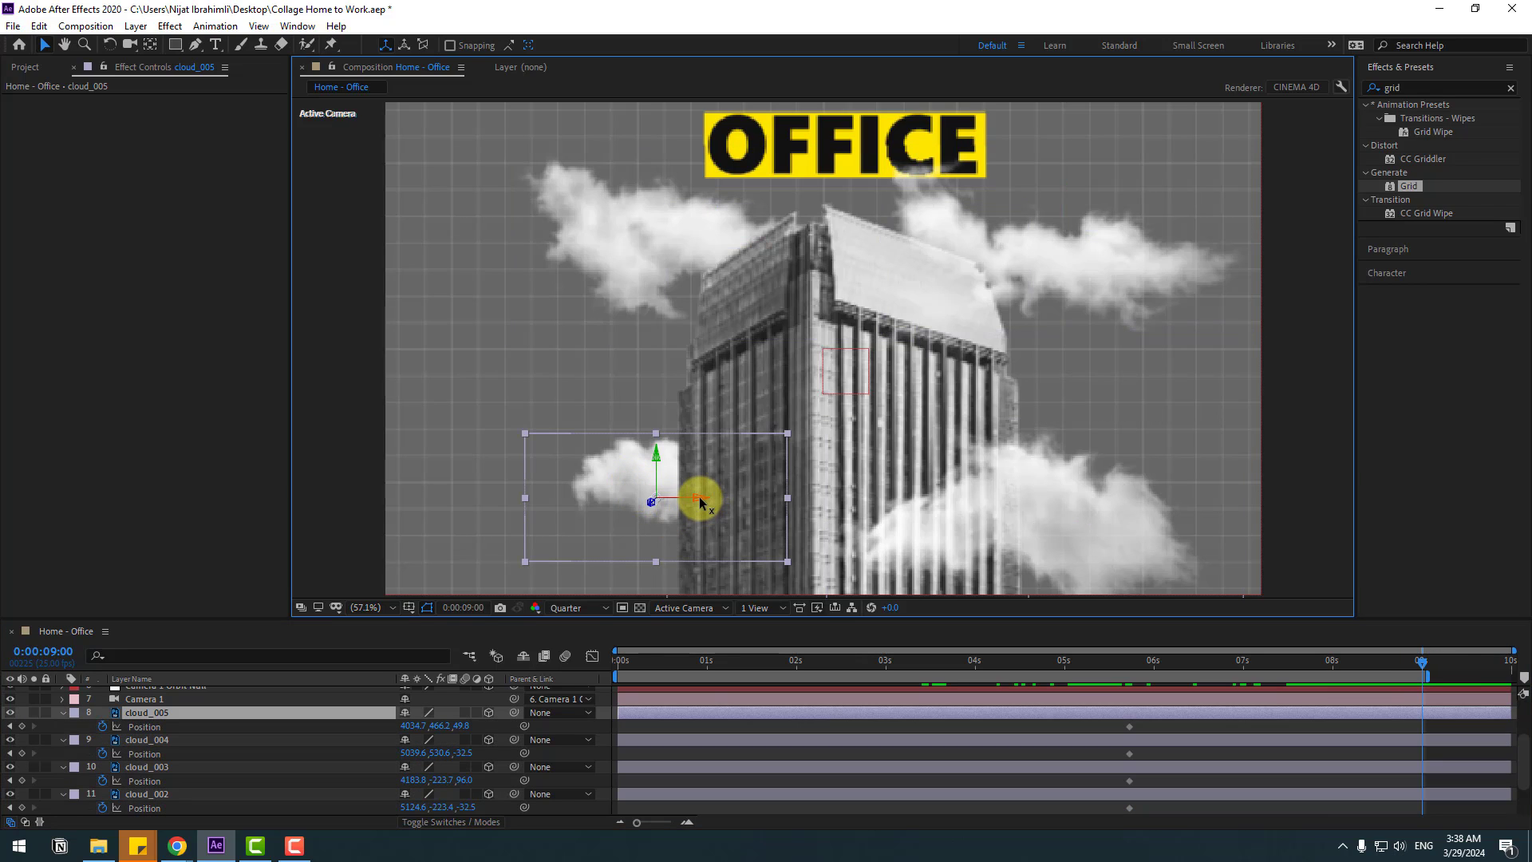
{"action": "left_click_drag", "start_coordinate": [699, 501], "coordinate": [732, 501]}
{"action": "left_click", "coordinate": [1021, 501]}
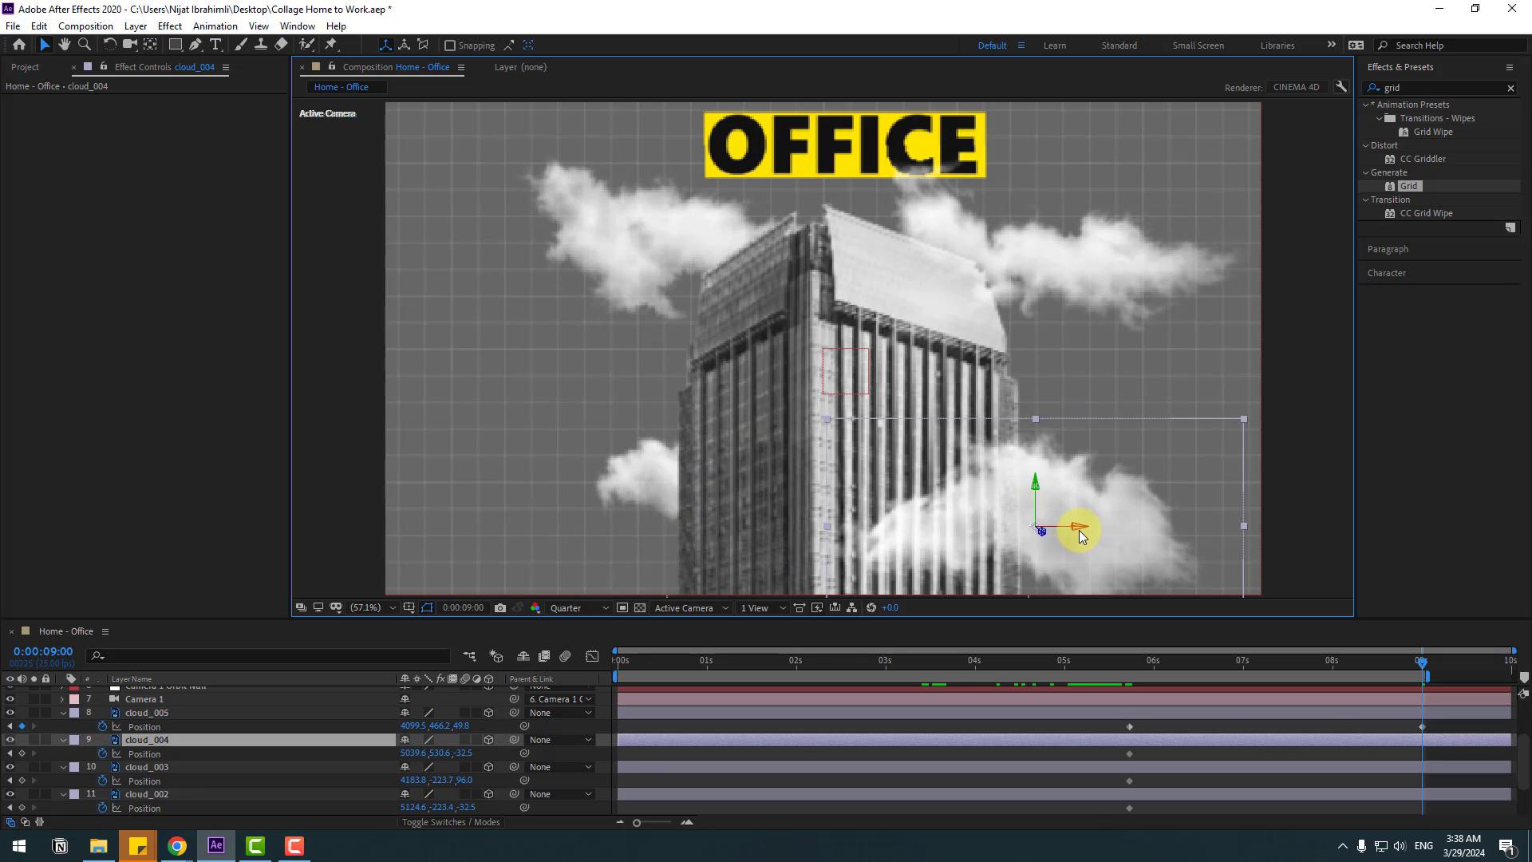
{"action": "left_click_drag", "start_coordinate": [1062, 525], "coordinate": [1009, 533]}
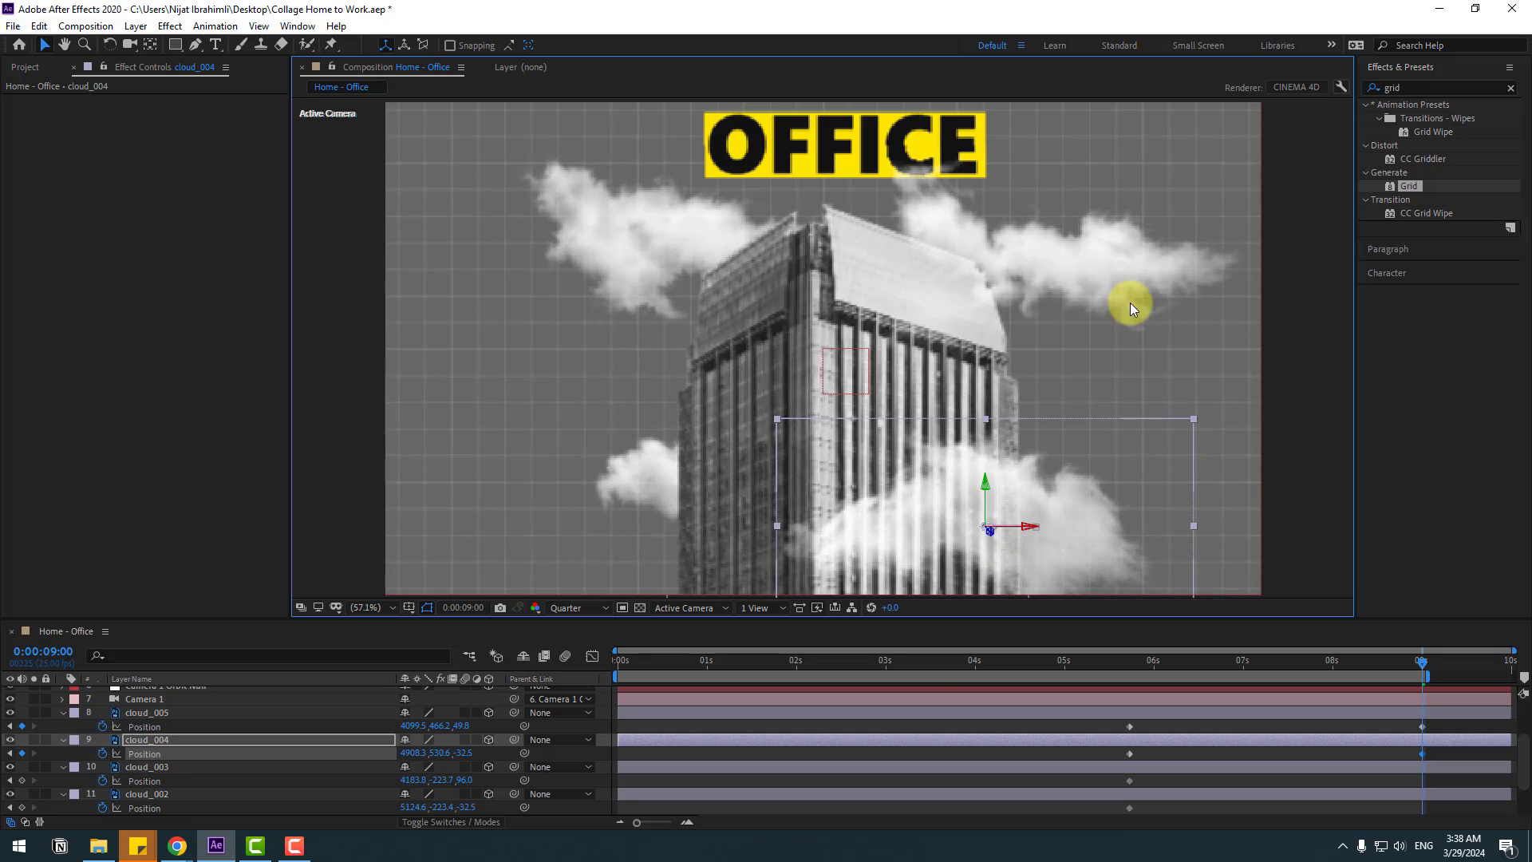
Step: At 0:00:09:00, shift cloud_002 right to about X 5236.6 and cloud_003 slightly left along the X axis
{"action": "left_click", "coordinate": [1084, 261]}
{"action": "left_click_drag", "start_coordinate": [1109, 242], "coordinate": [1154, 242]}
{"action": "left_click", "coordinate": [640, 225]}
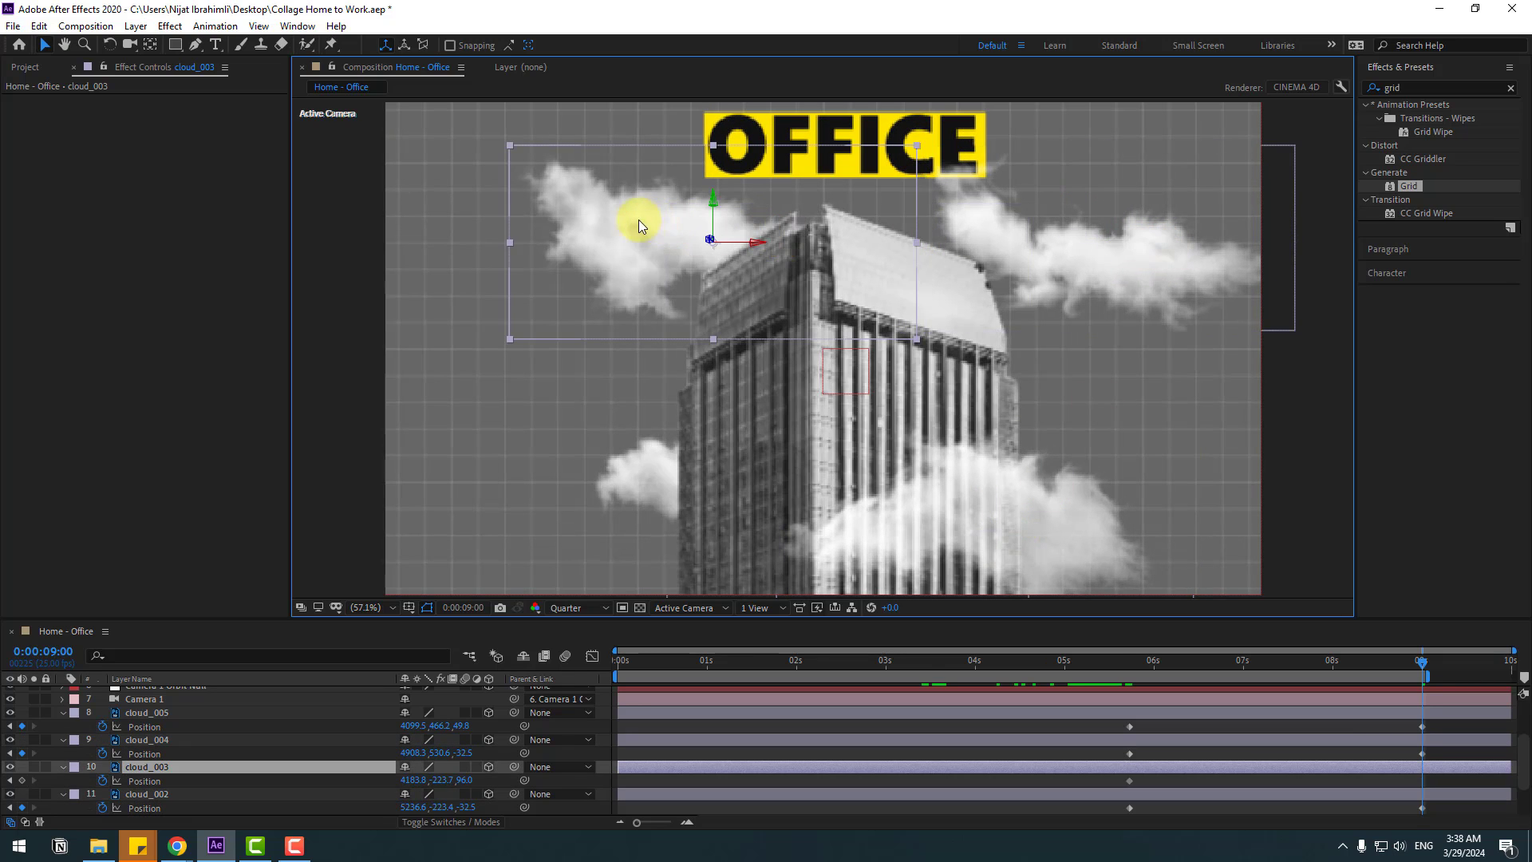
{"action": "left_click_drag", "start_coordinate": [752, 246], "coordinate": [725, 244]}
Step: Preview the cloud drift with the work area starting just before its keyframes, and return the work area start to 0:00:00:00
{"action": "left_click_drag", "start_coordinate": [619, 675], "coordinate": [1112, 678]}
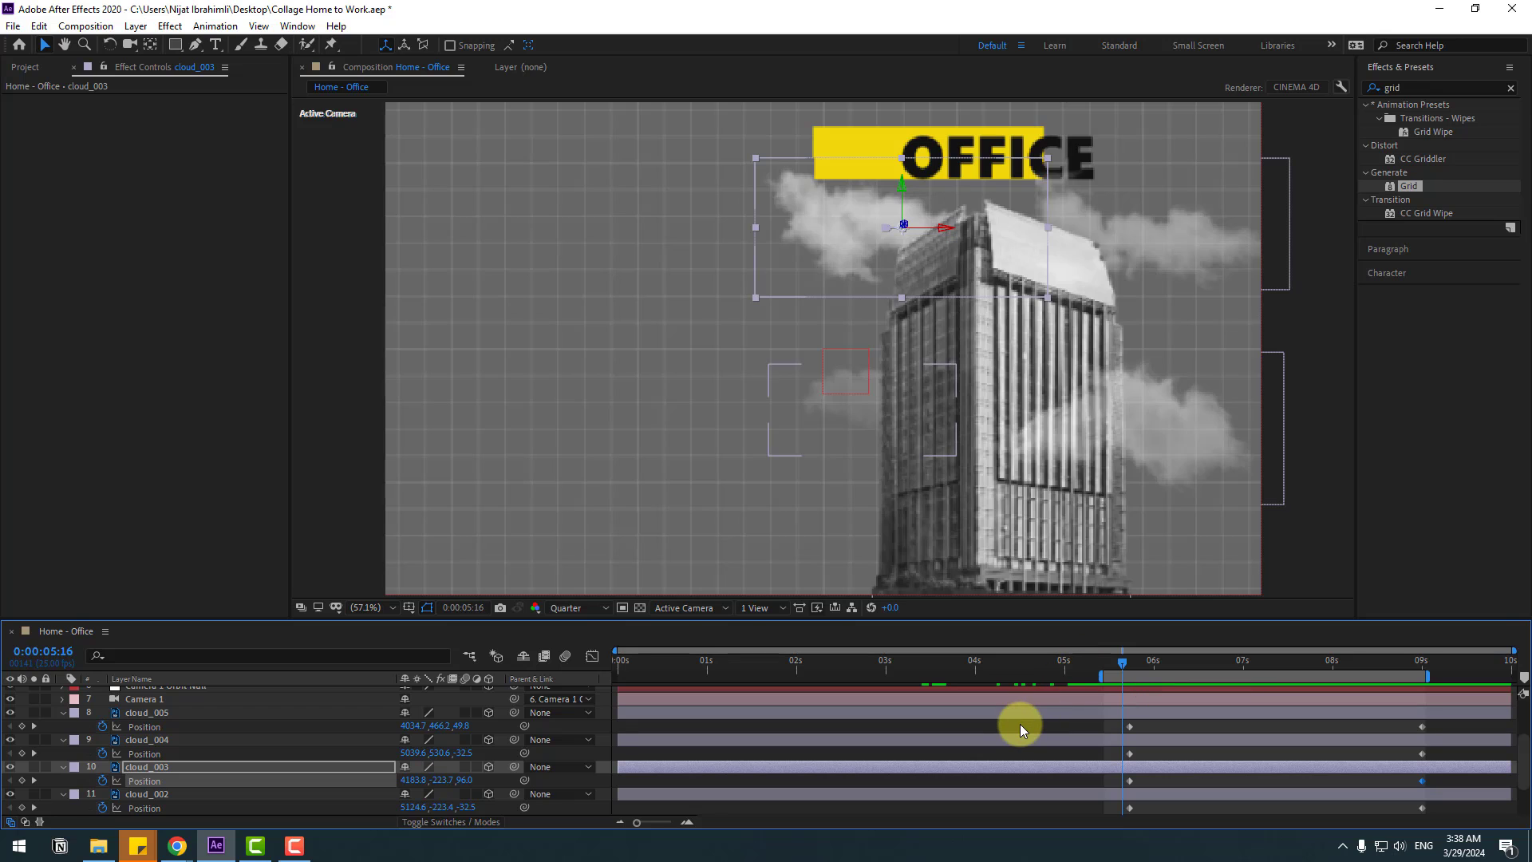
{"action": "key", "text": "space"}
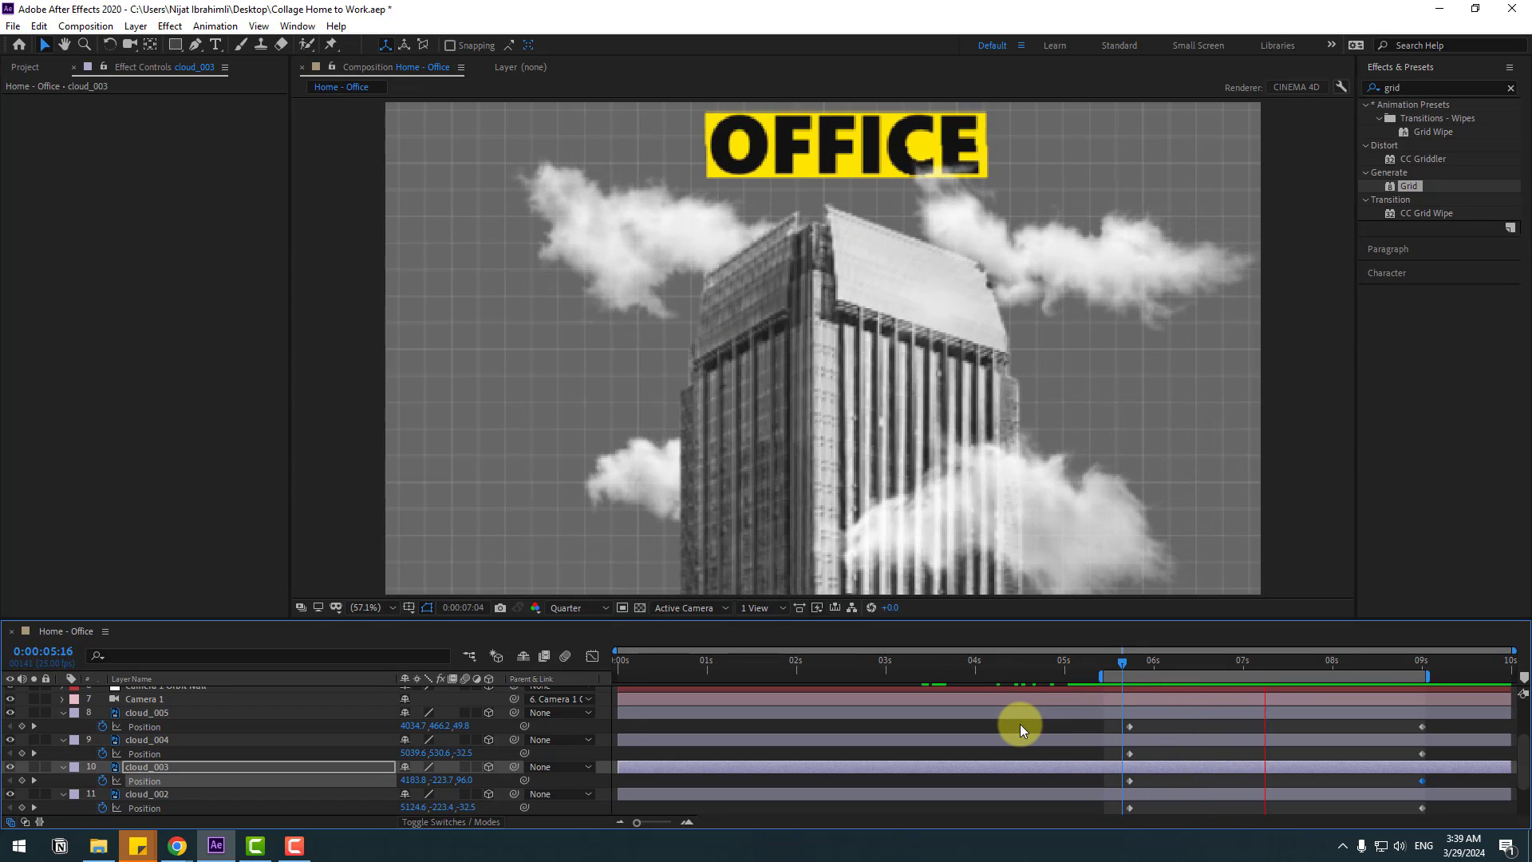
{"action": "left_click_drag", "start_coordinate": [1101, 675], "coordinate": [581, 683]}
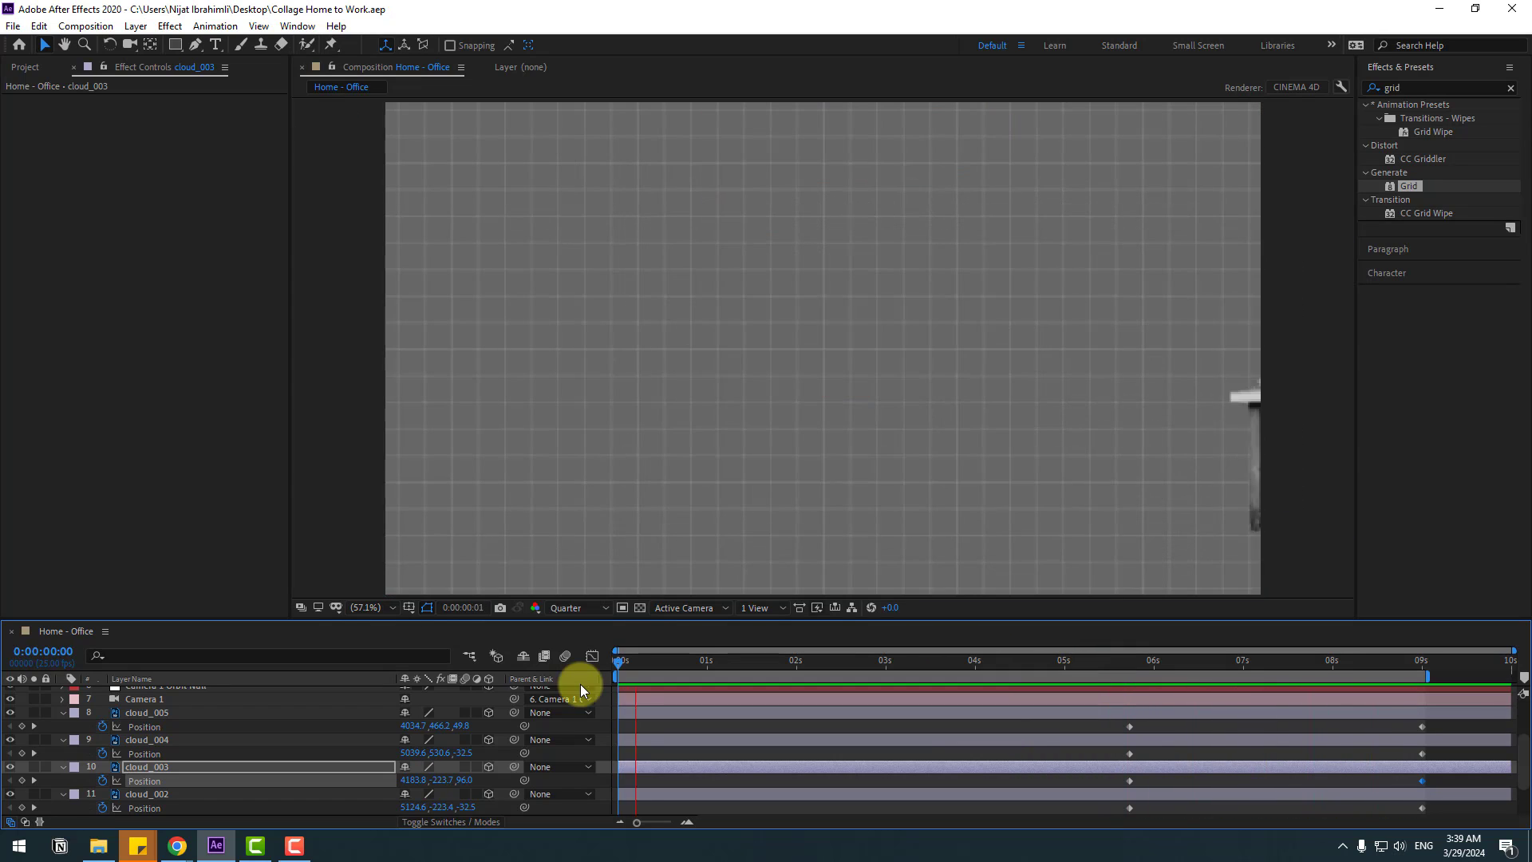